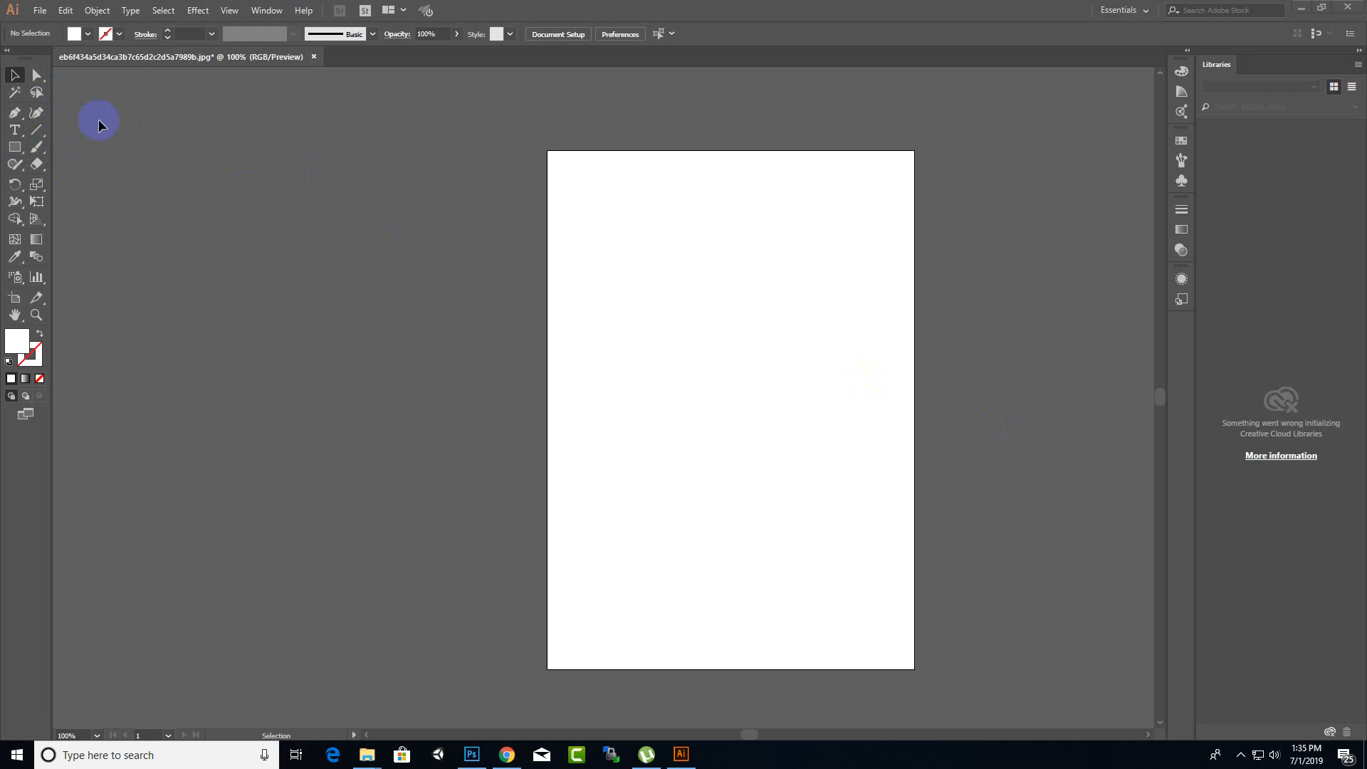
- Draw an open zigzag path of straight segments with the Pen tool in the upper part of the artboard
{"action": "left_click", "coordinate": [13, 118]}
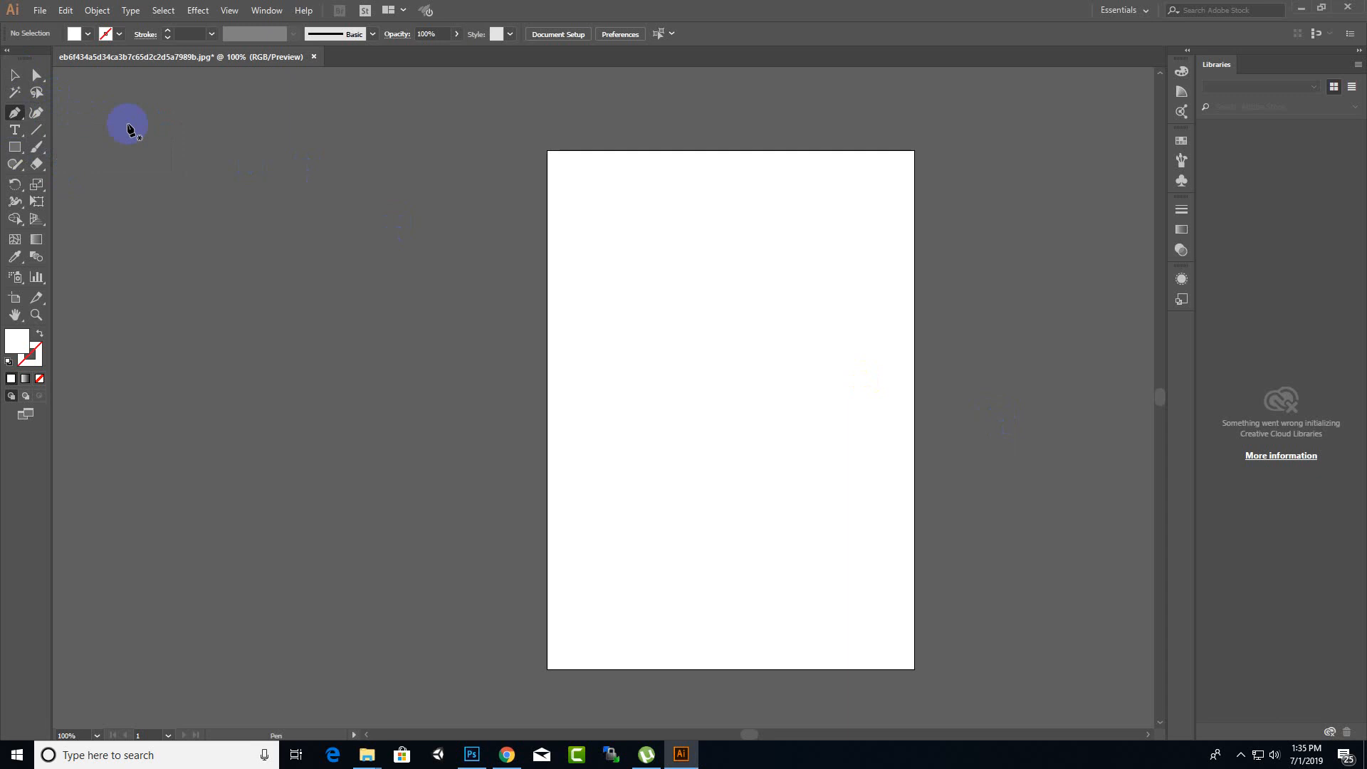
{"action": "left_click", "coordinate": [635, 319]}
{"action": "left_click", "coordinate": [663, 217]}
{"action": "left_click", "coordinate": [731, 327]}
{"action": "left_click", "coordinate": [663, 376]}
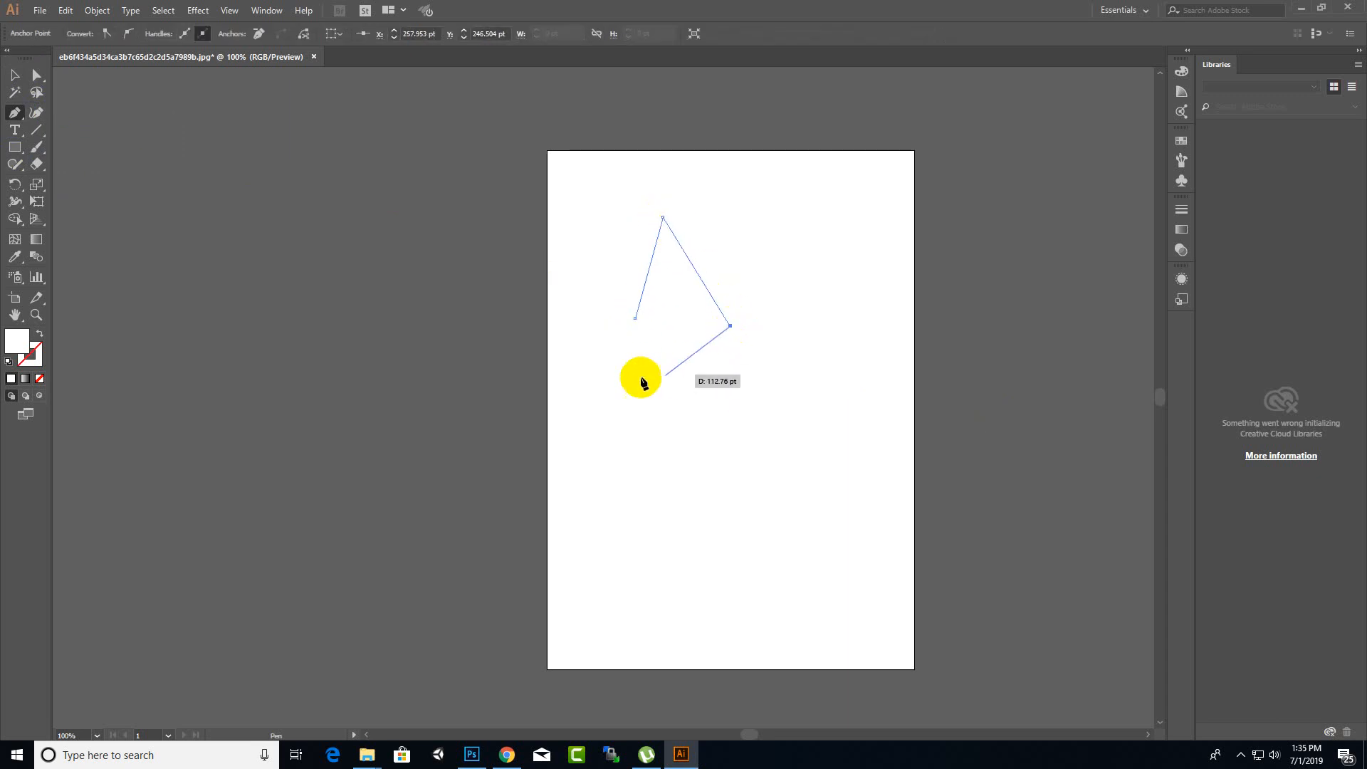
{"action": "right_click", "coordinate": [636, 362]}
{"action": "left_click", "coordinate": [658, 287]}
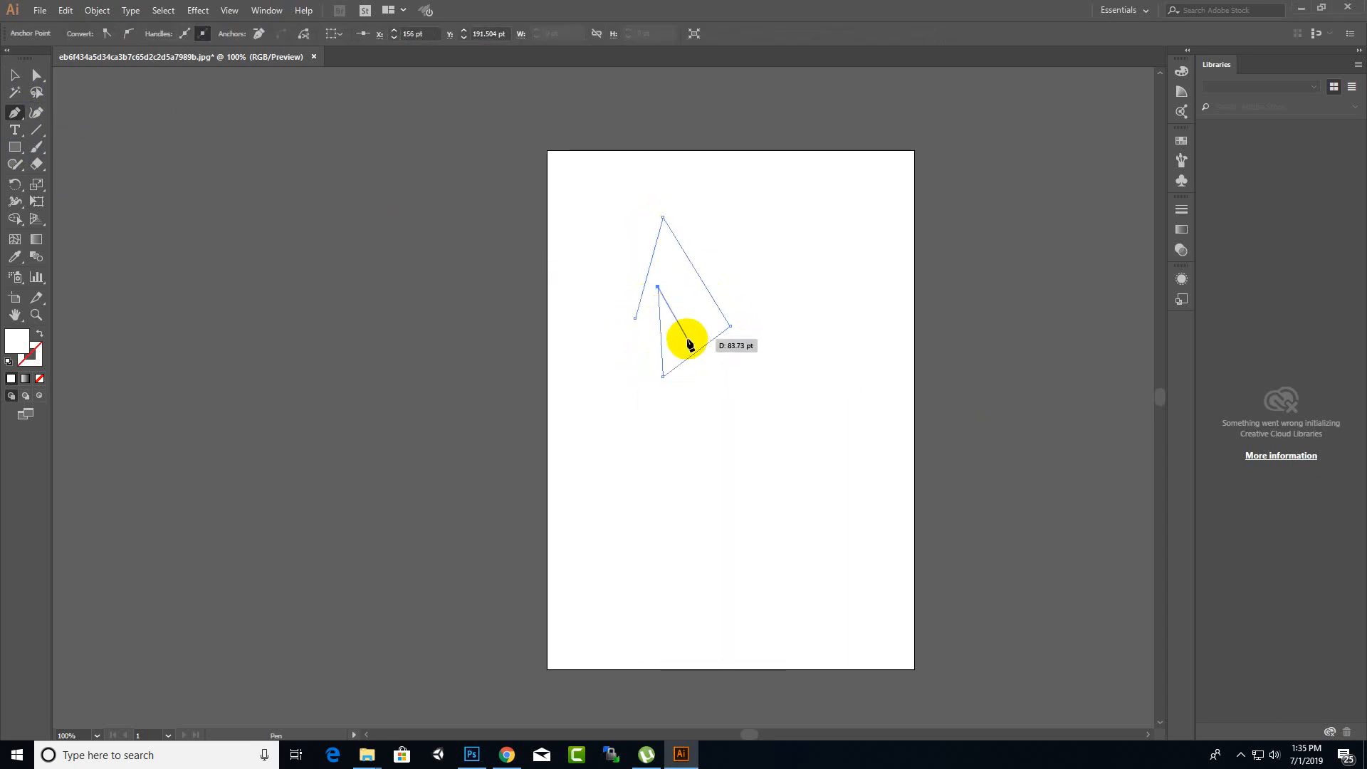
{"action": "left_click", "coordinate": [688, 336]}
{"action": "left_click", "coordinate": [609, 357]}
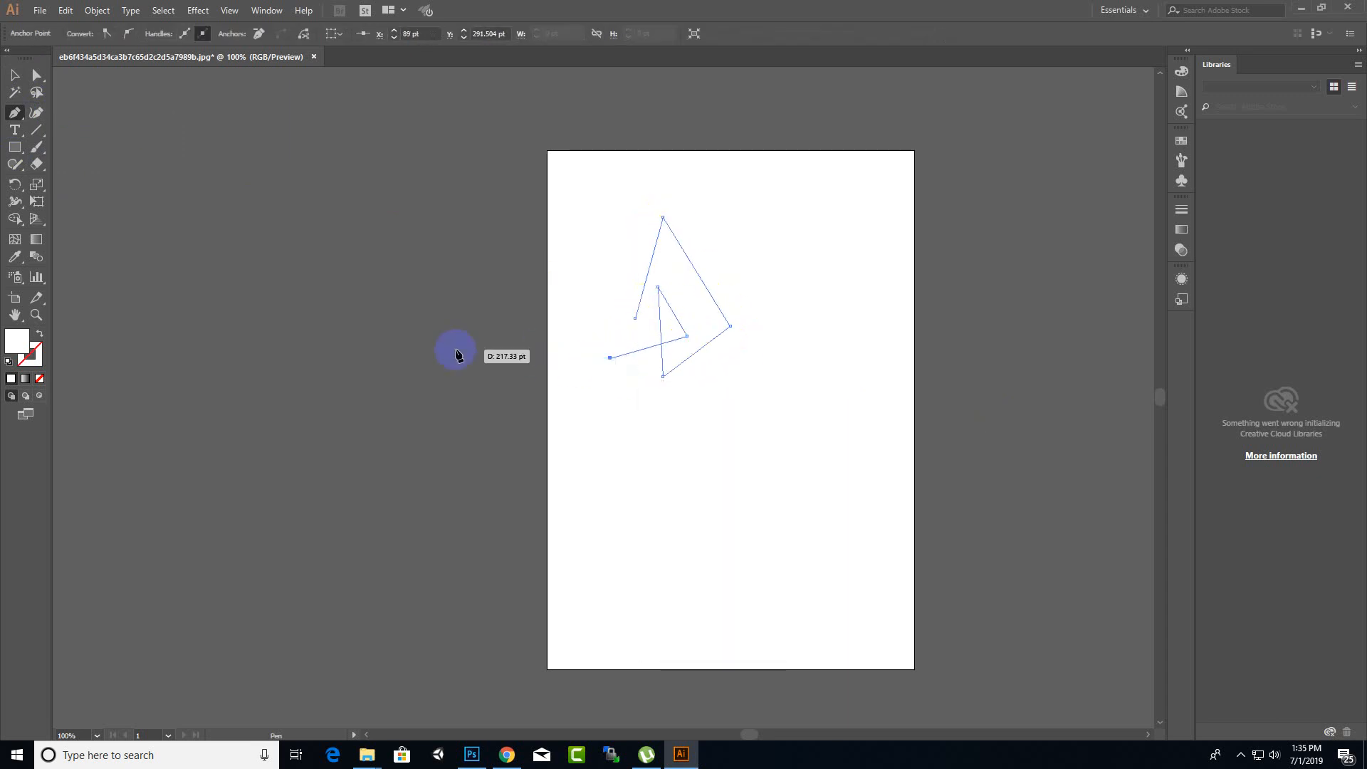
- Extend the open path with a large winding curve across the lower artboard using the Curvature tool, and end it
{"action": "left_click", "coordinate": [34, 111]}
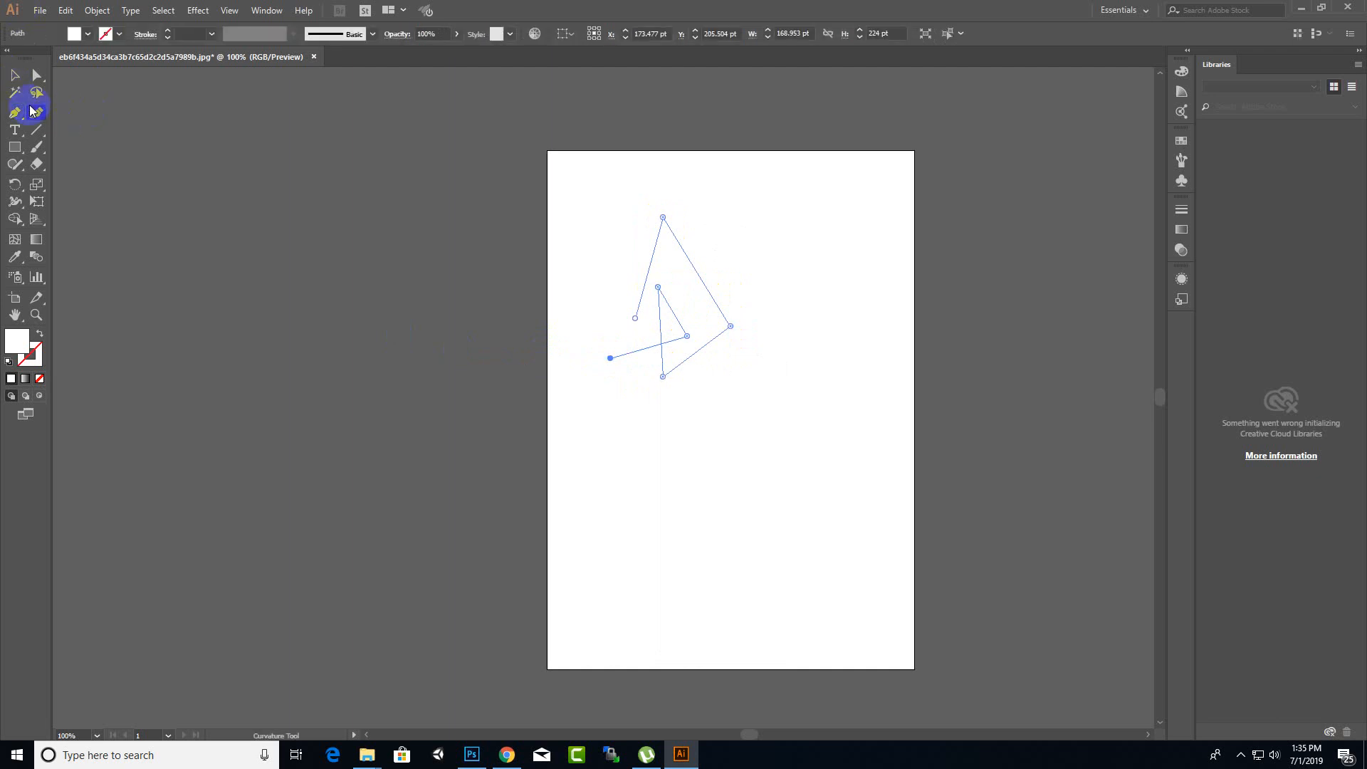
{"action": "left_click", "coordinate": [678, 467]}
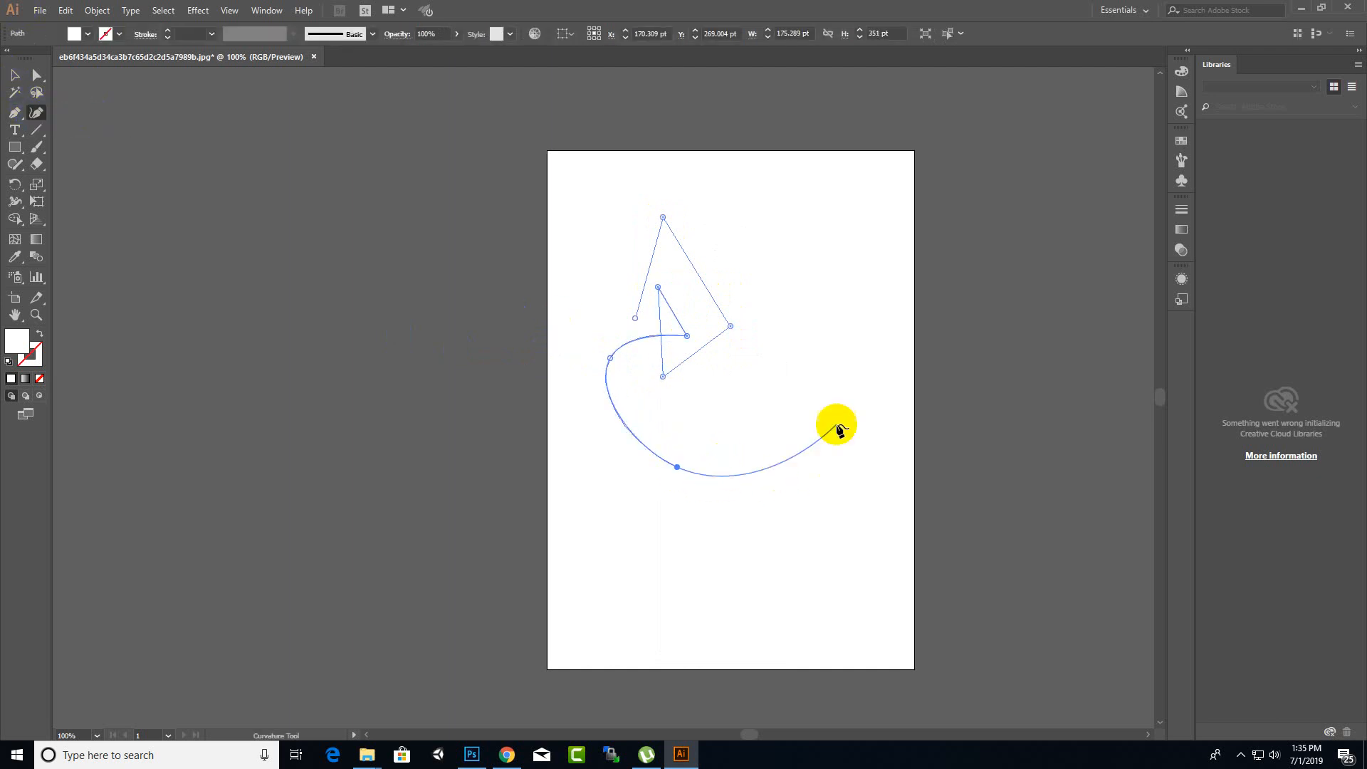
{"action": "left_click", "coordinate": [836, 378]}
{"action": "left_click", "coordinate": [812, 544]}
{"action": "left_click", "coordinate": [579, 562]}
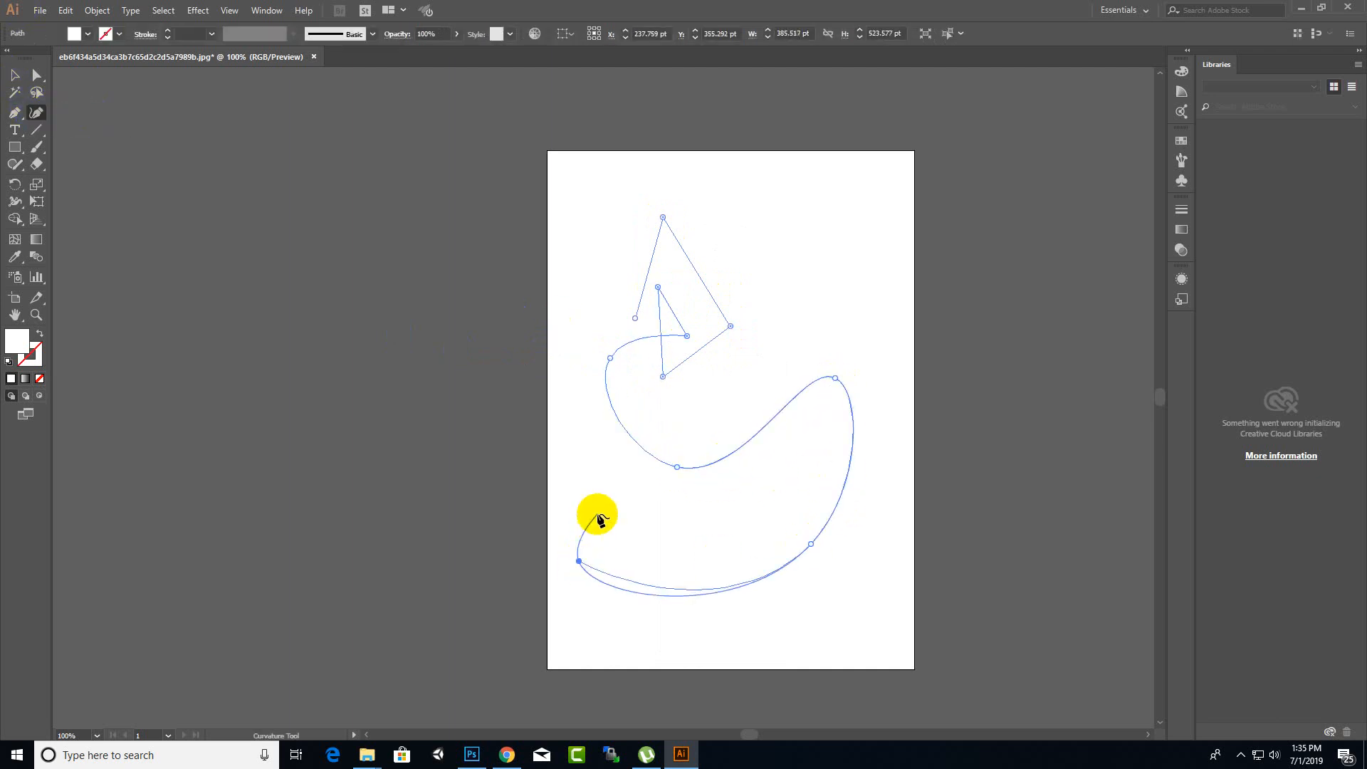
{"action": "left_click", "coordinate": [646, 512]}
{"action": "right_click", "coordinate": [705, 522]}
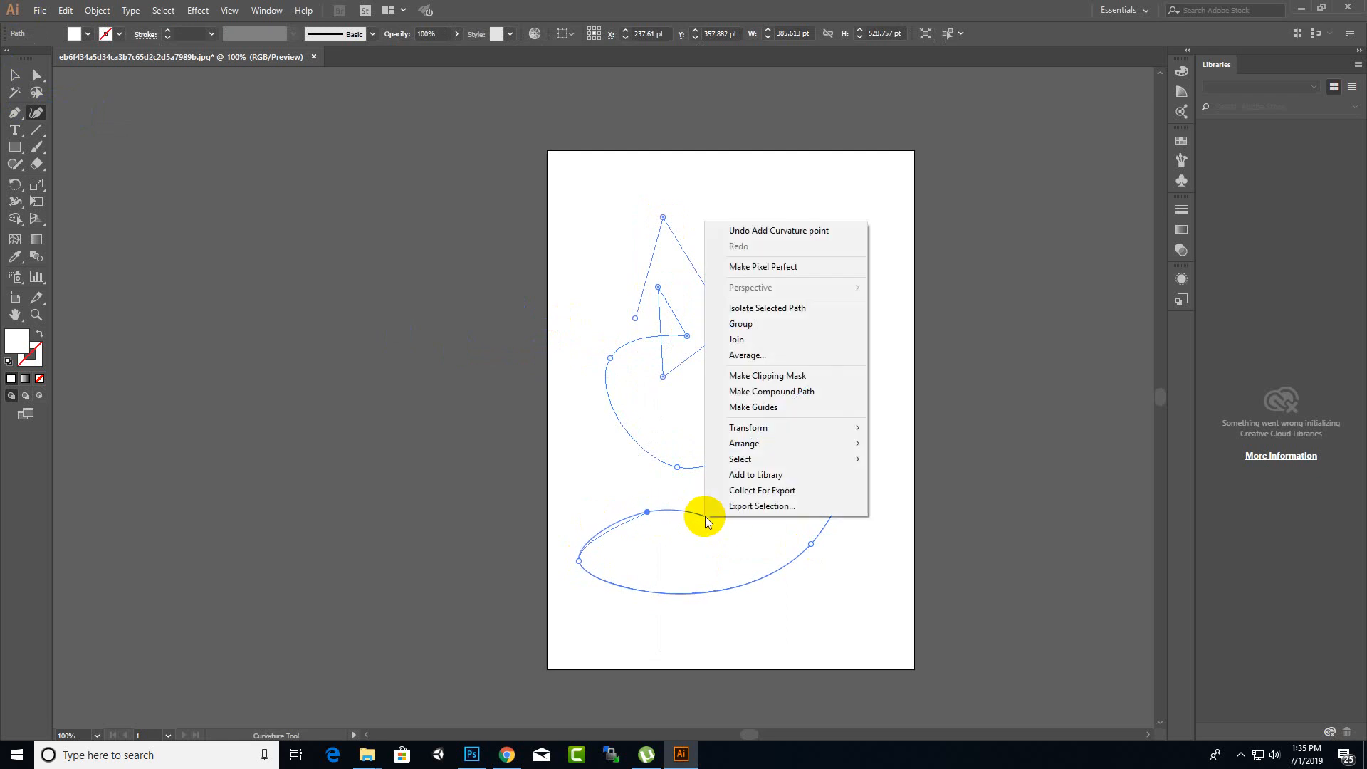
{"action": "left_click", "coordinate": [681, 520]}
{"action": "key", "text": "Escape"}
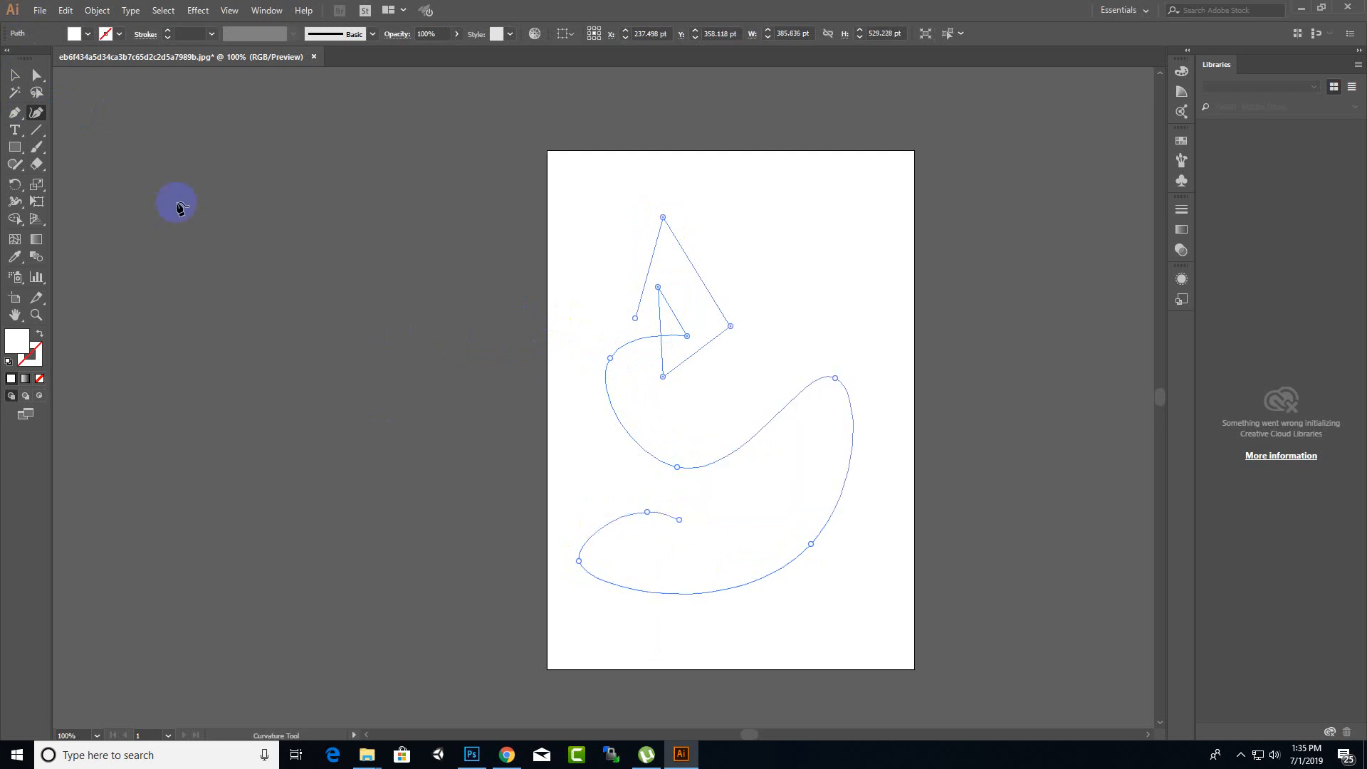
- Delete the whole practice path from the artboard
{"action": "left_click", "coordinate": [16, 77]}
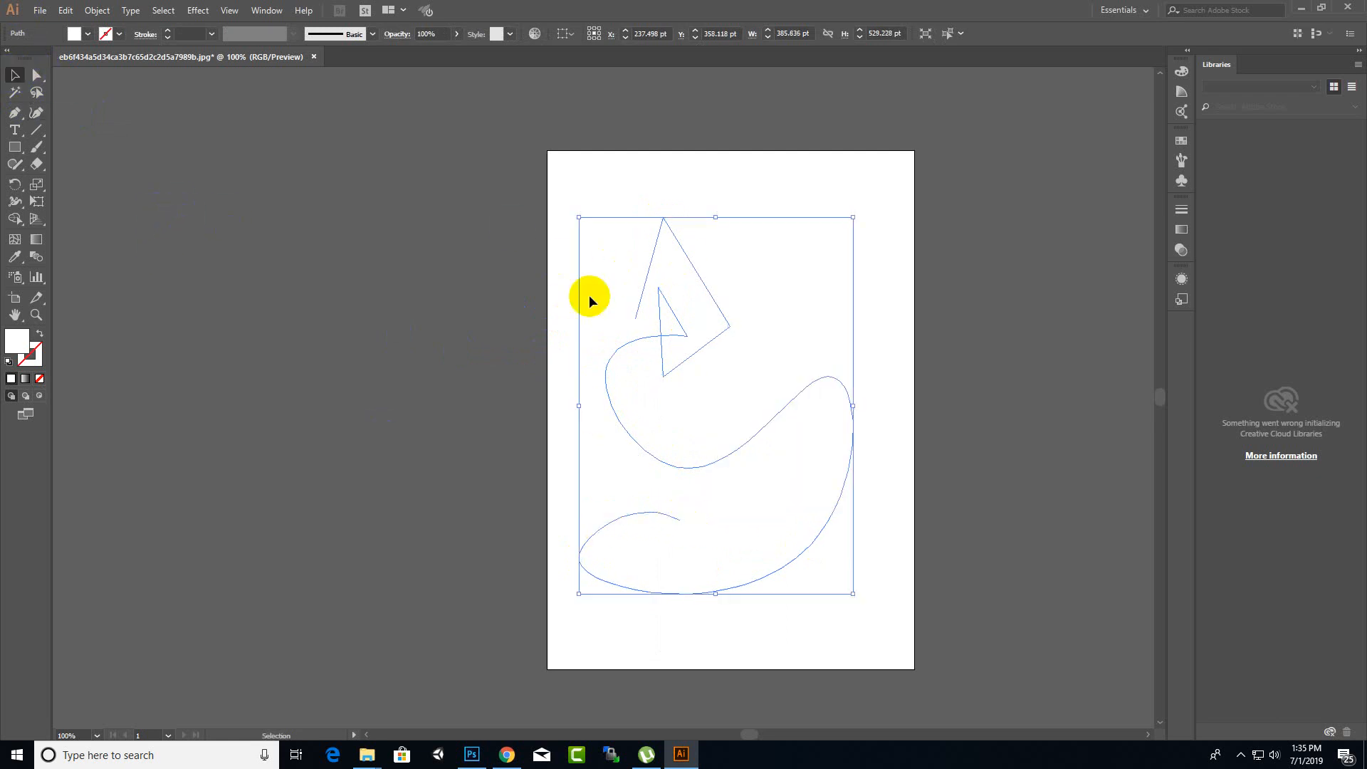
{"action": "key", "text": "Delete"}
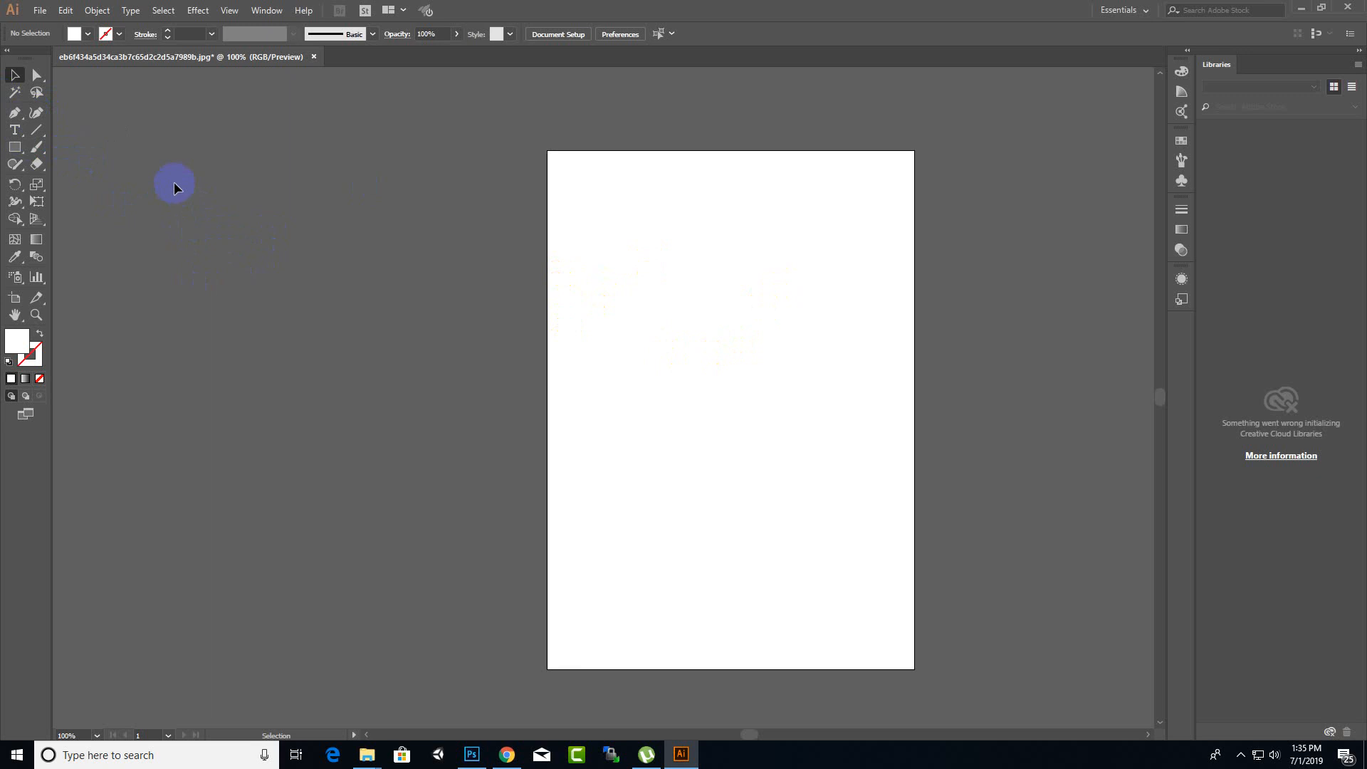
- Open the image leaves5small.jpg from the assets folder
{"action": "left_click", "coordinate": [41, 11]}
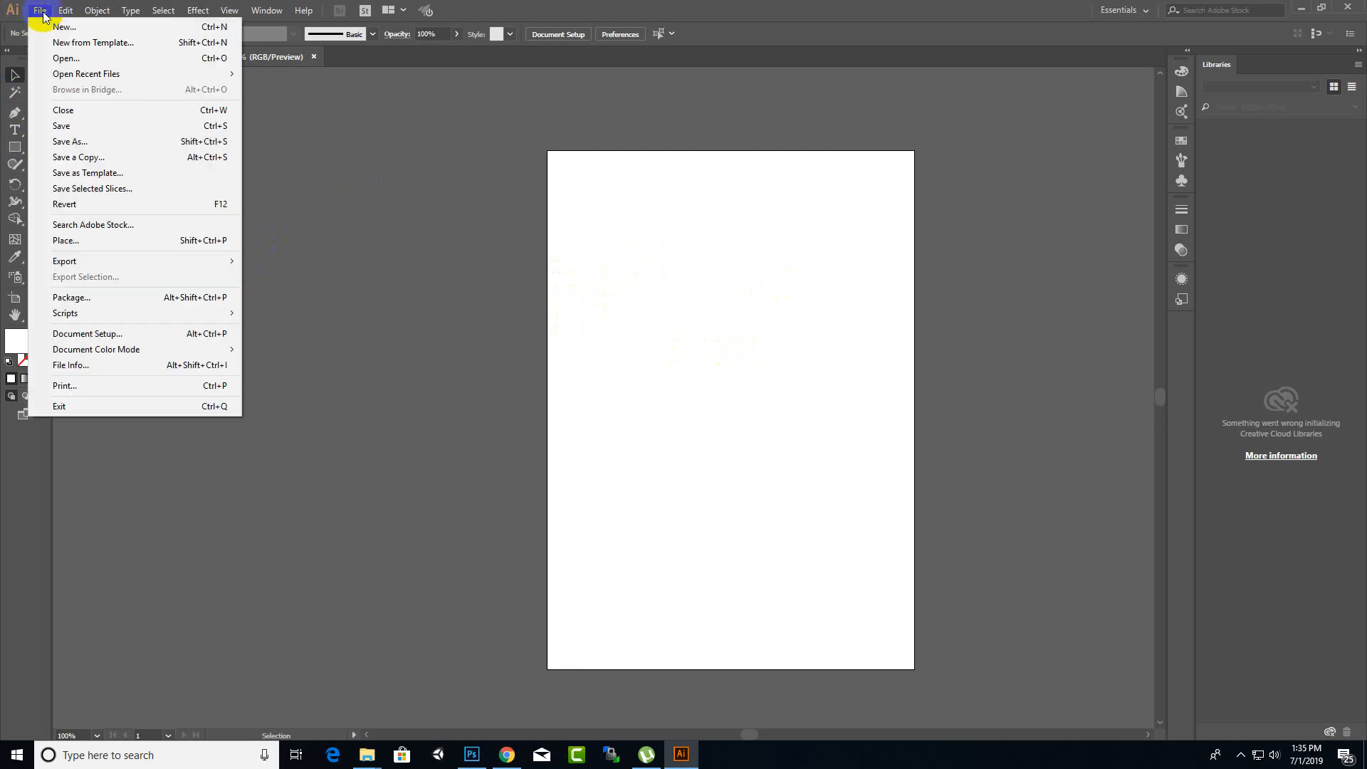
{"action": "left_click", "coordinate": [66, 57]}
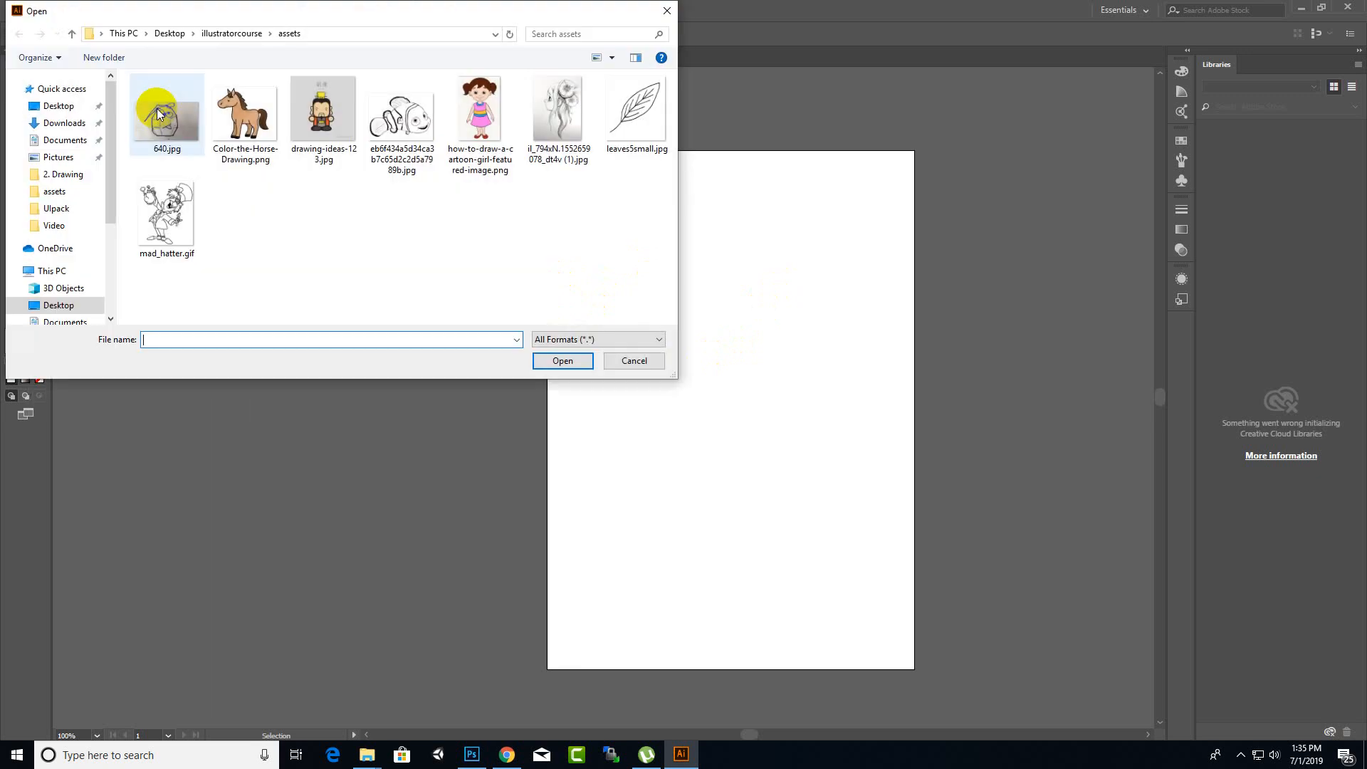
{"action": "left_click_drag", "start_coordinate": [596, 14], "coordinate": [682, 72]}
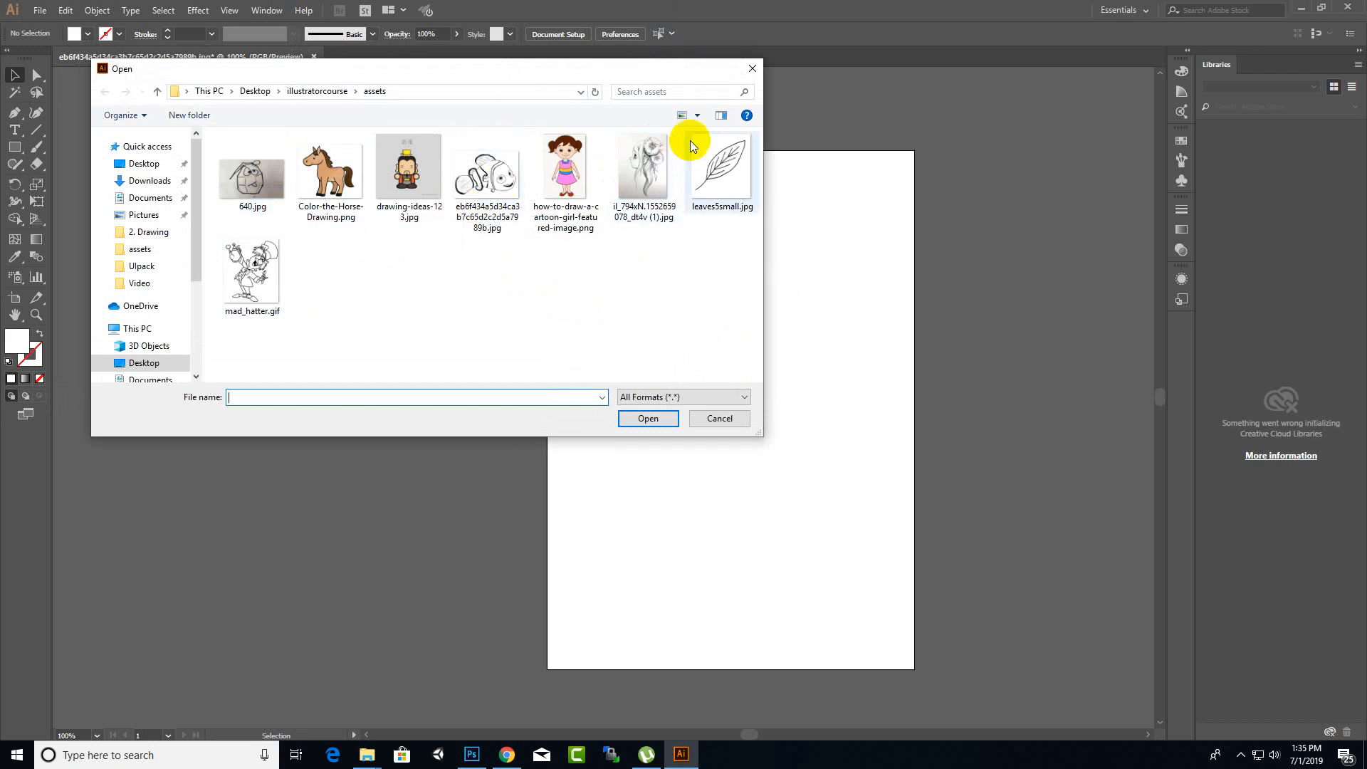
{"action": "double_click", "coordinate": [714, 160]}
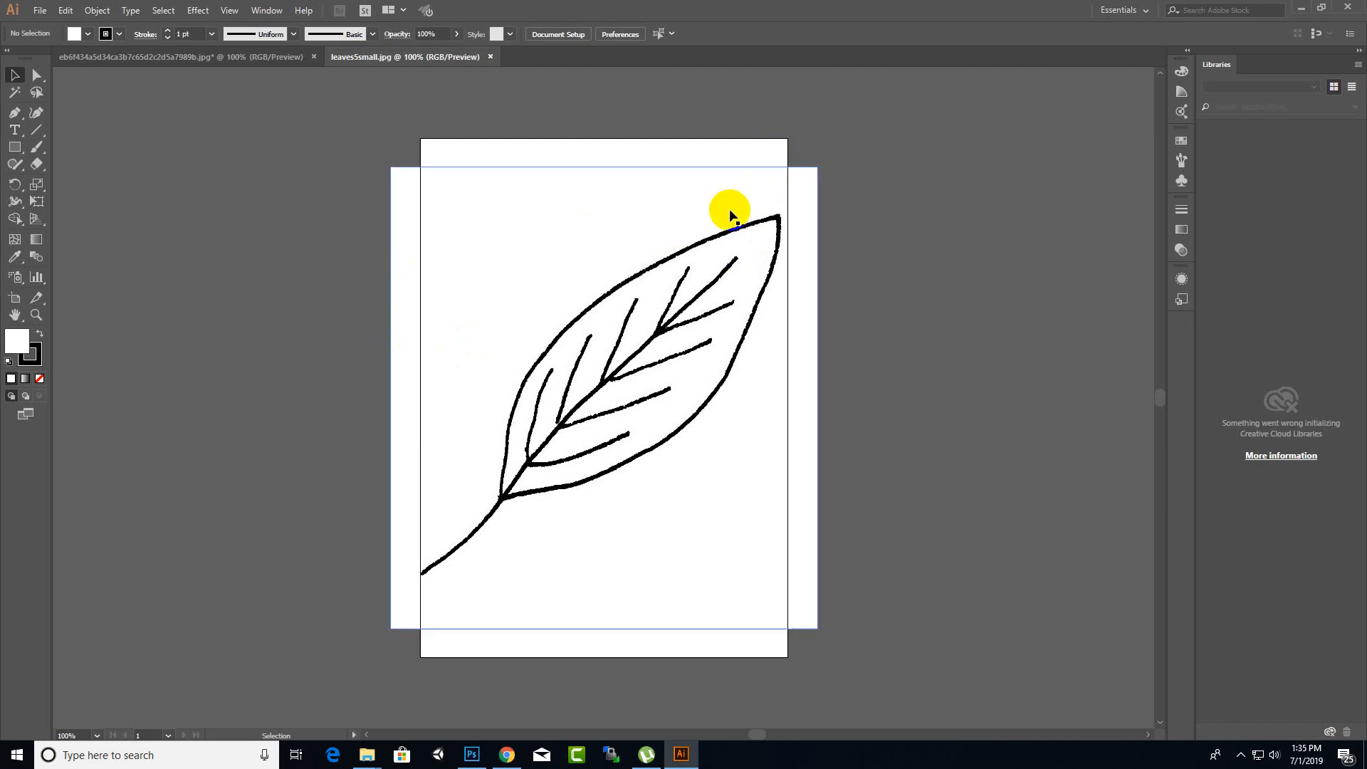
- Scale the leaf image down to about 329 × 356 pt and place it near the middle of the artboard
{"action": "left_click", "coordinate": [722, 230]}
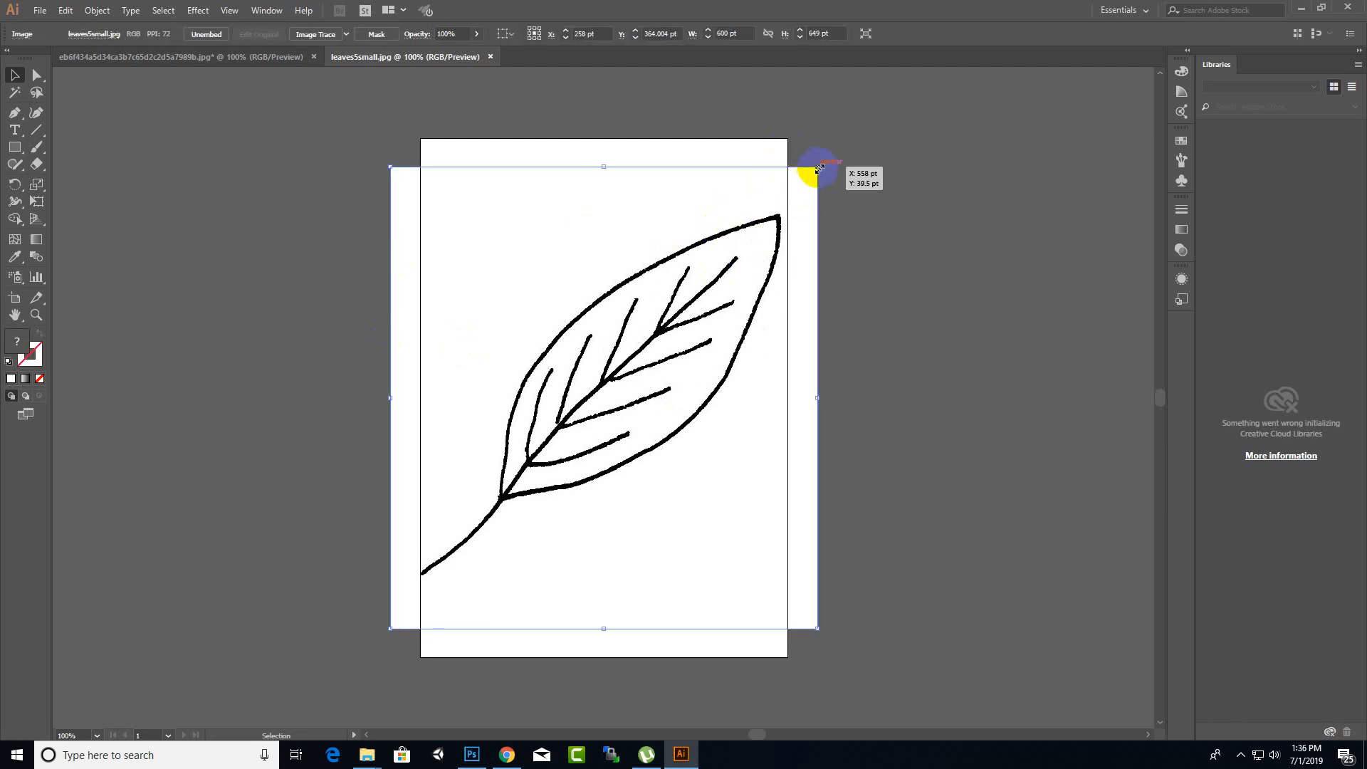
{"action": "left_click_drag", "start_coordinate": [818, 168], "coordinate": [734, 257]}
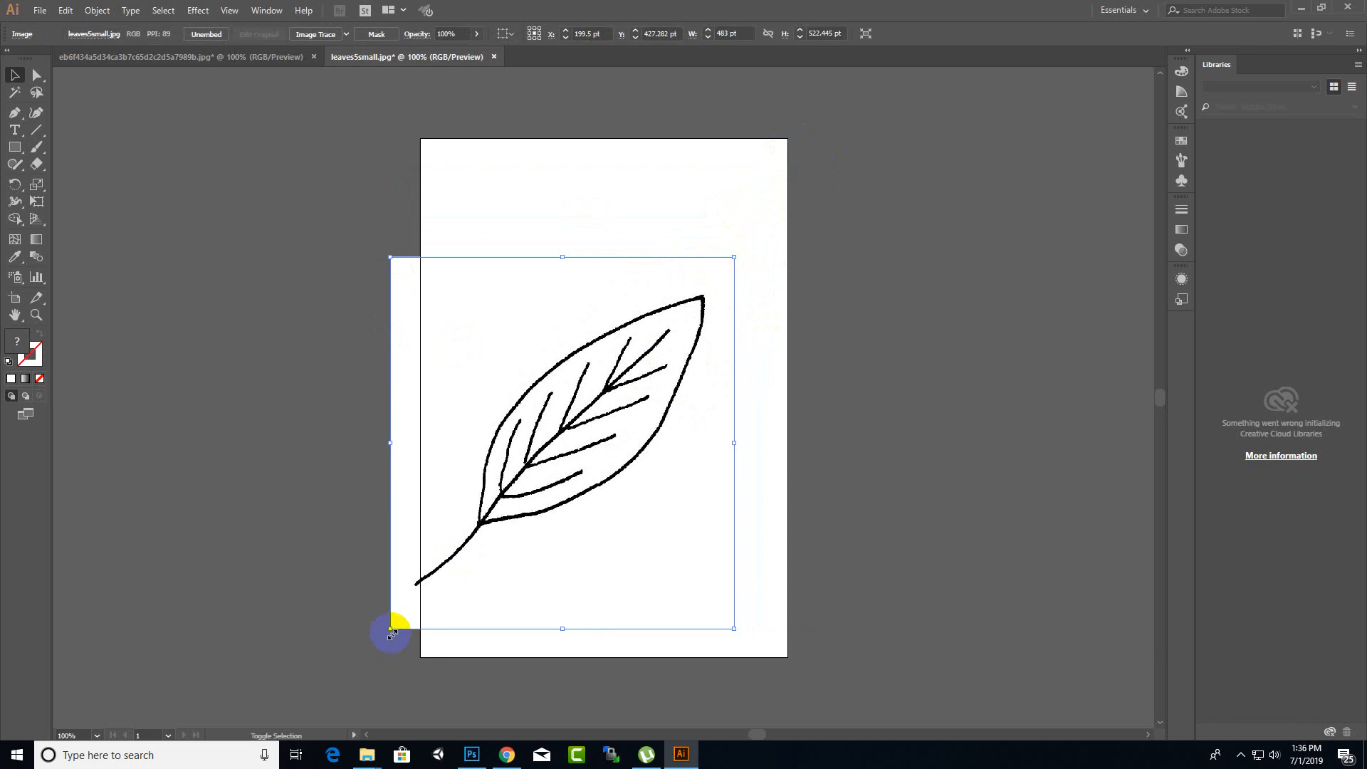
{"action": "left_click_drag", "start_coordinate": [391, 633], "coordinate": [500, 510]}
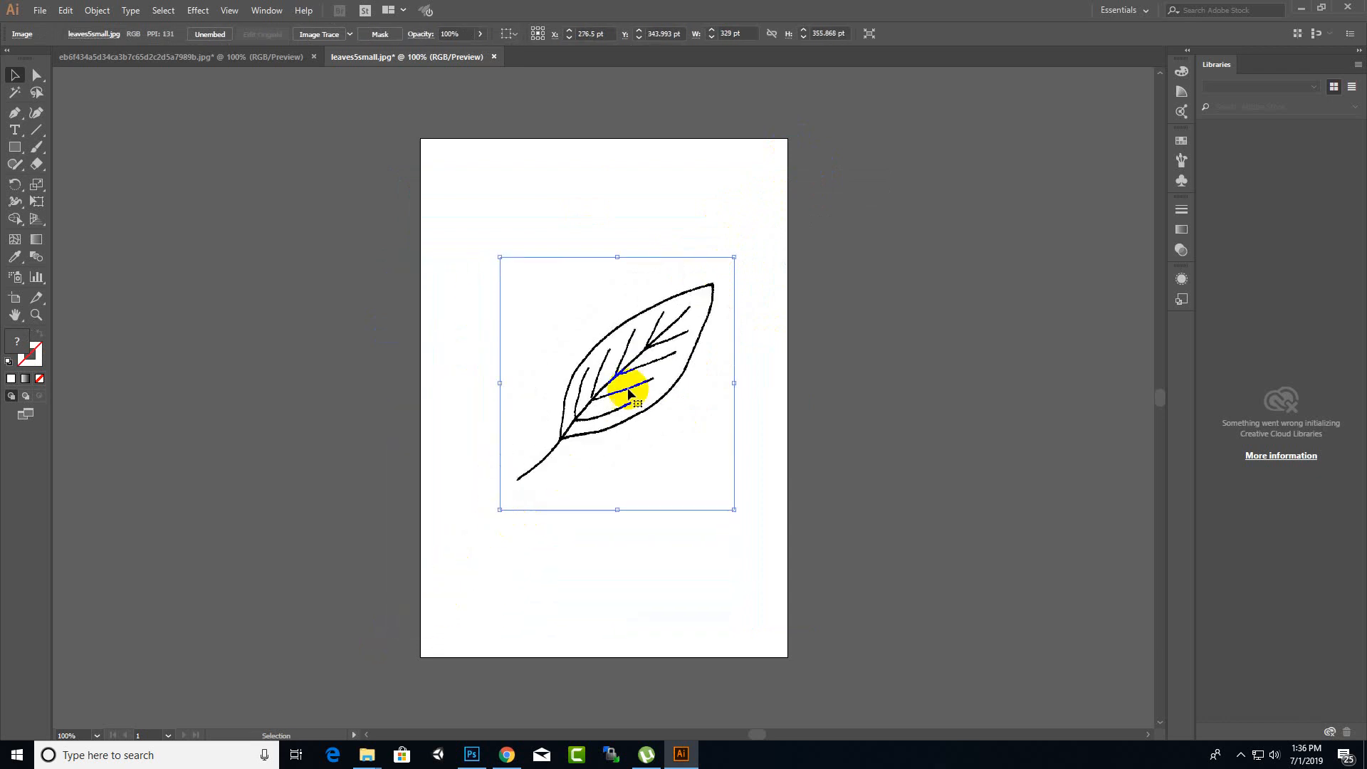
{"action": "left_click_drag", "start_coordinate": [641, 344], "coordinate": [659, 323]}
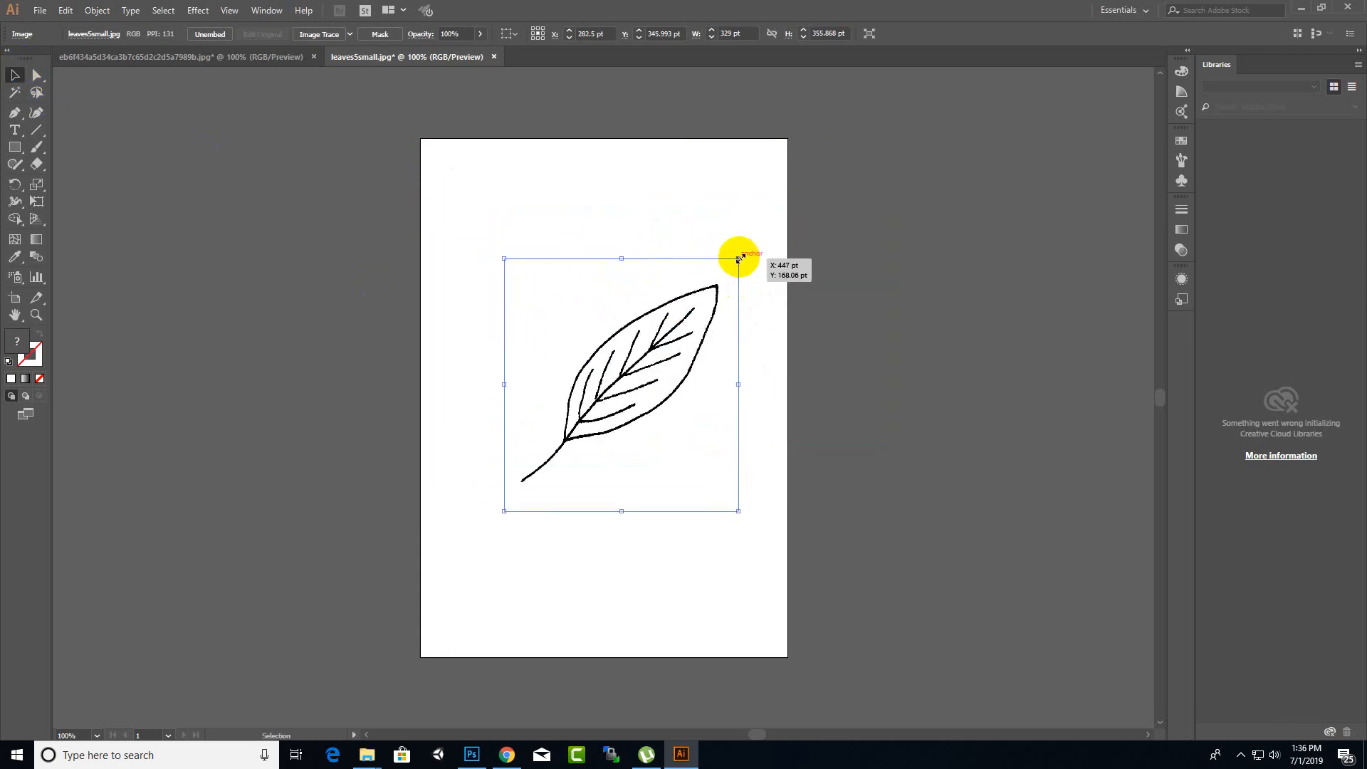
{"action": "left_click_drag", "start_coordinate": [748, 260], "coordinate": [788, 367]}
{"action": "key", "text": "ctrl+z"}
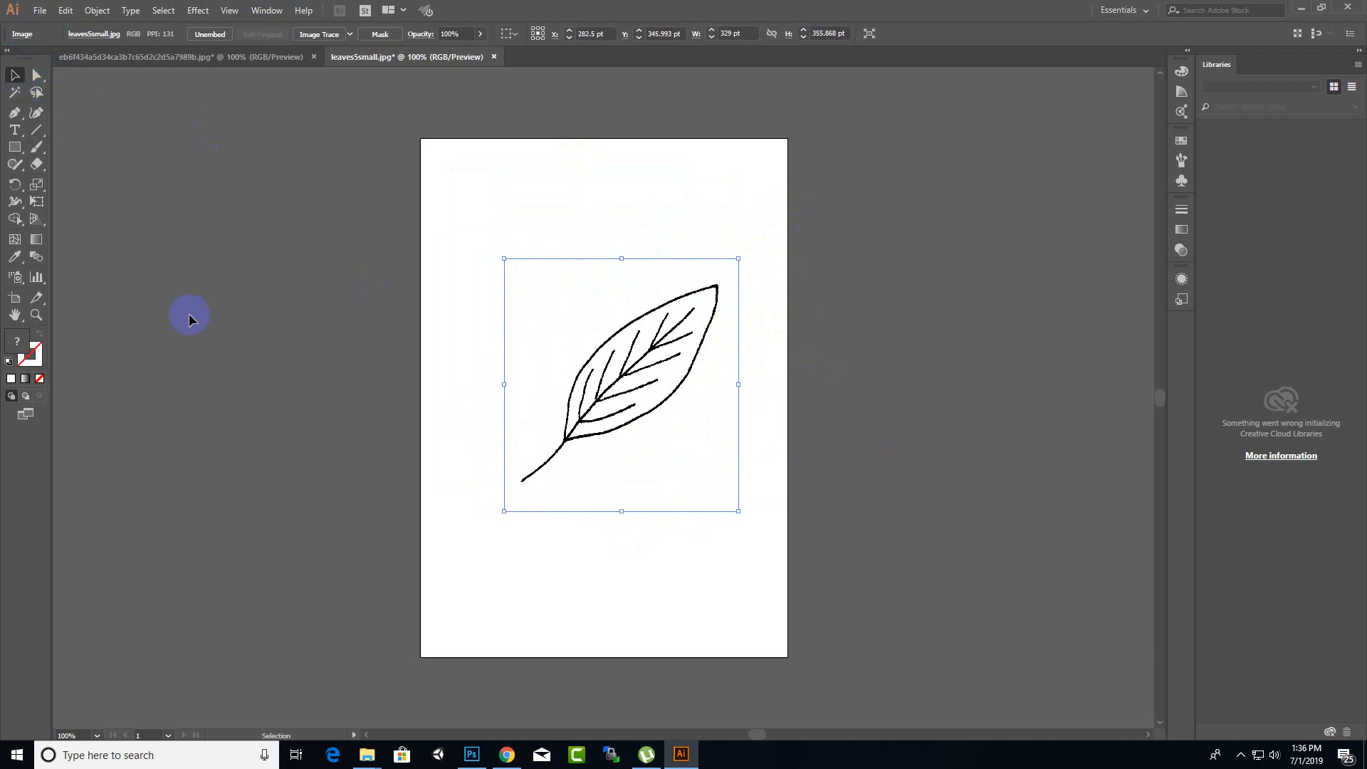
{"action": "mouse_move", "coordinate": [697, 358]}
{"action": "left_mouse_down"}
{"action": "mouse_move", "coordinate": [574, 345]}
{"action": "mouse_move", "coordinate": [675, 354]}
{"action": "left_mouse_up"}
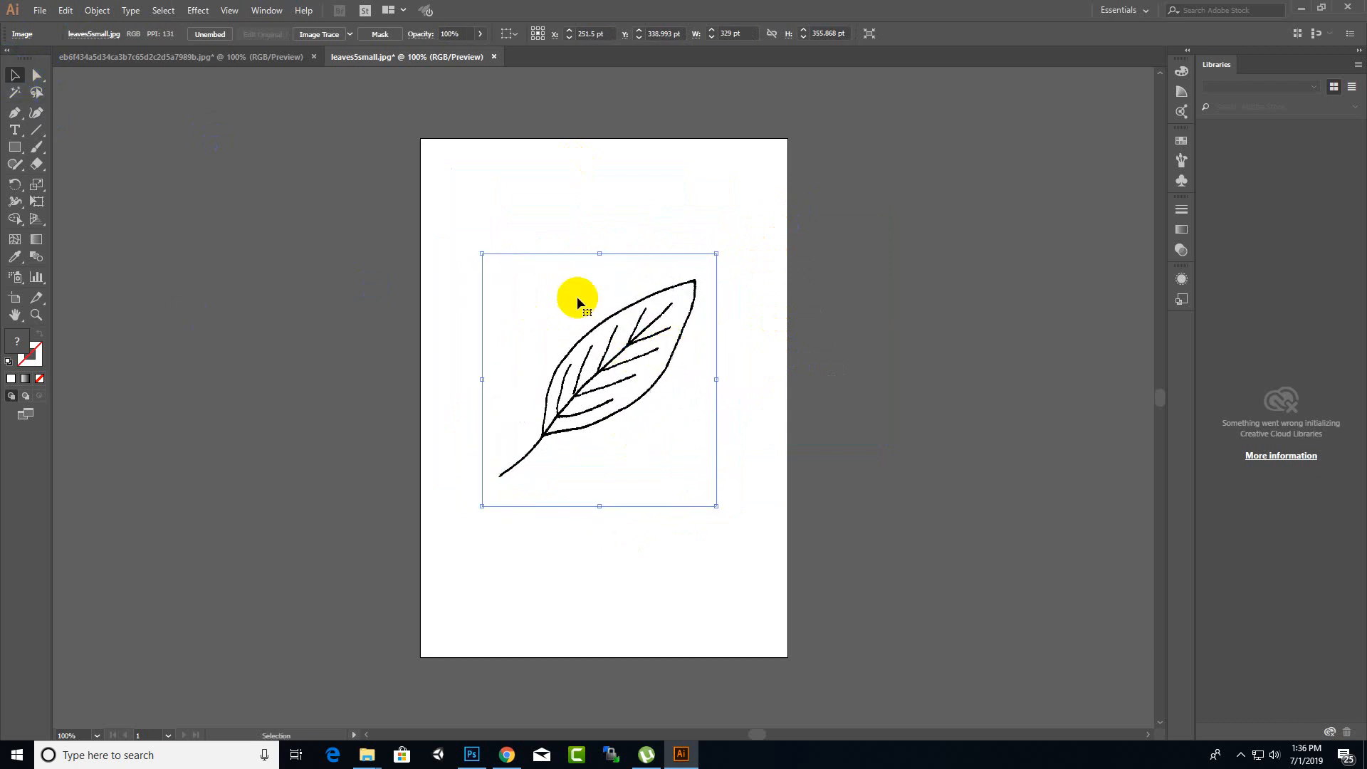
{"action": "left_click", "coordinate": [782, 237]}
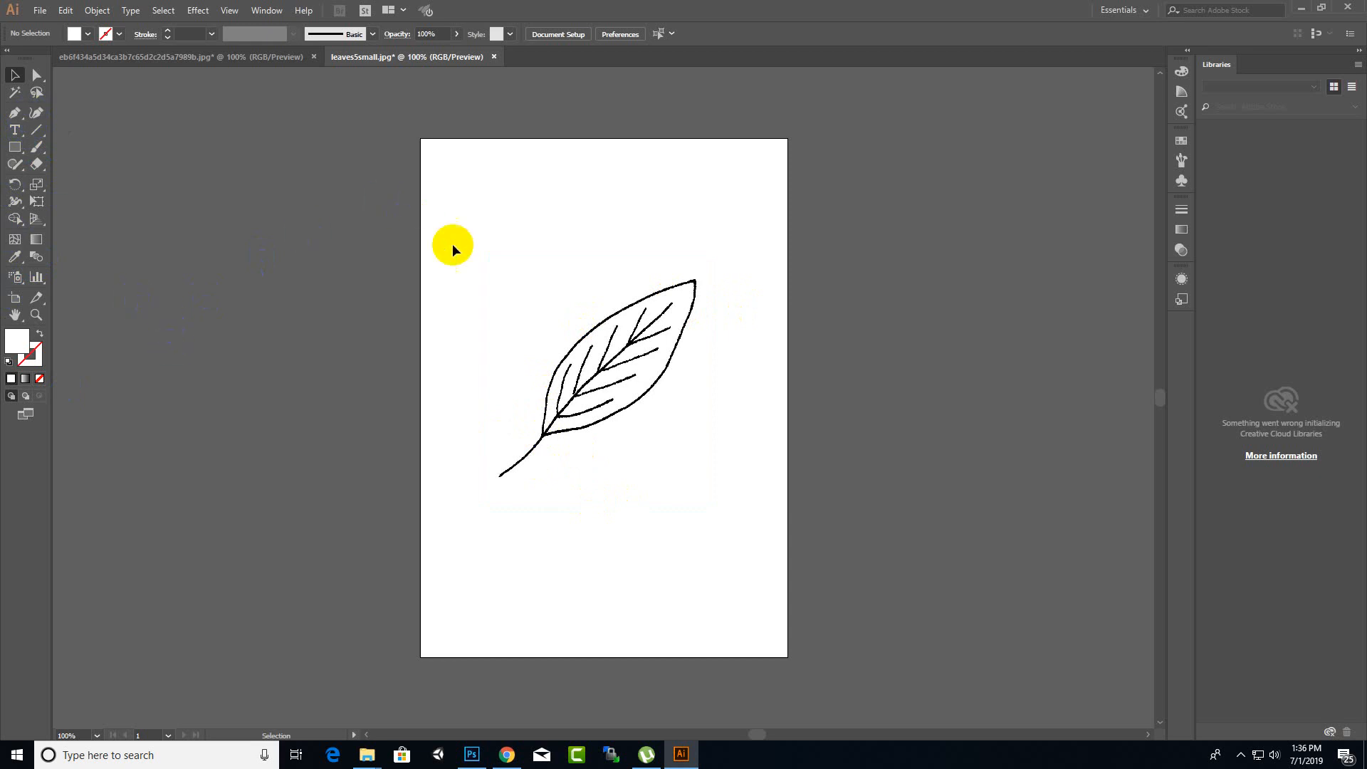
- Trace the leaf's outer outline with the Pen tool as a closed curved path starting and ending at the stem junction
{"action": "left_click", "coordinate": [17, 116]}
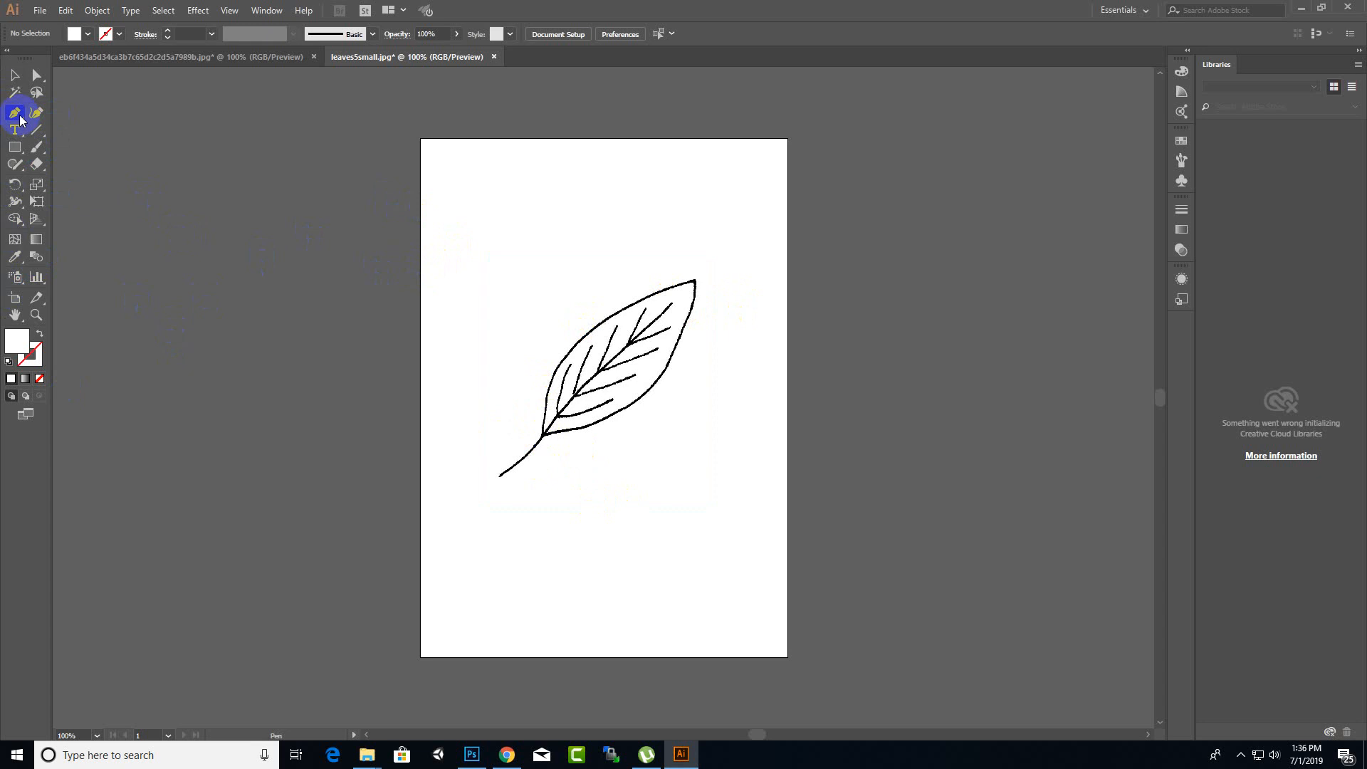
{"action": "left_click", "coordinate": [545, 436]}
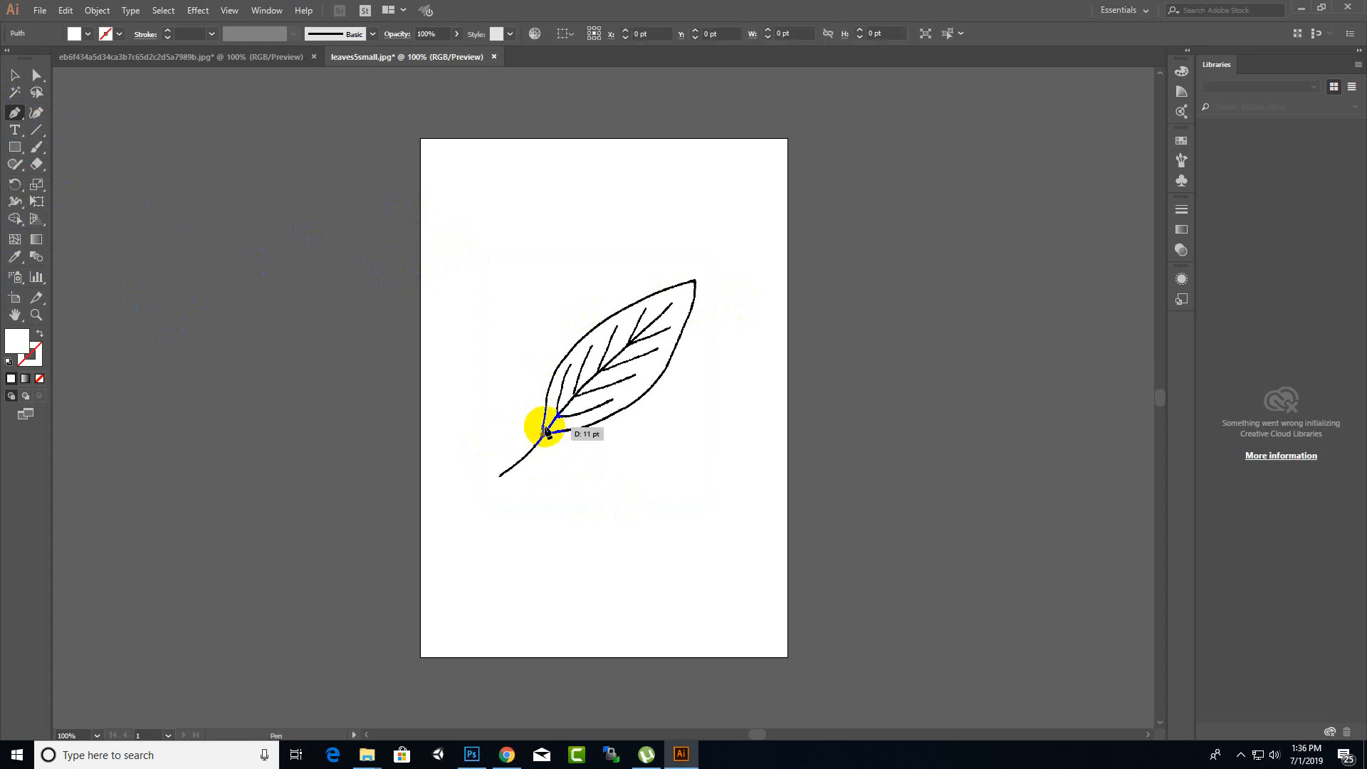
{"action": "left_click_drag", "start_coordinate": [567, 357], "coordinate": [633, 302]}
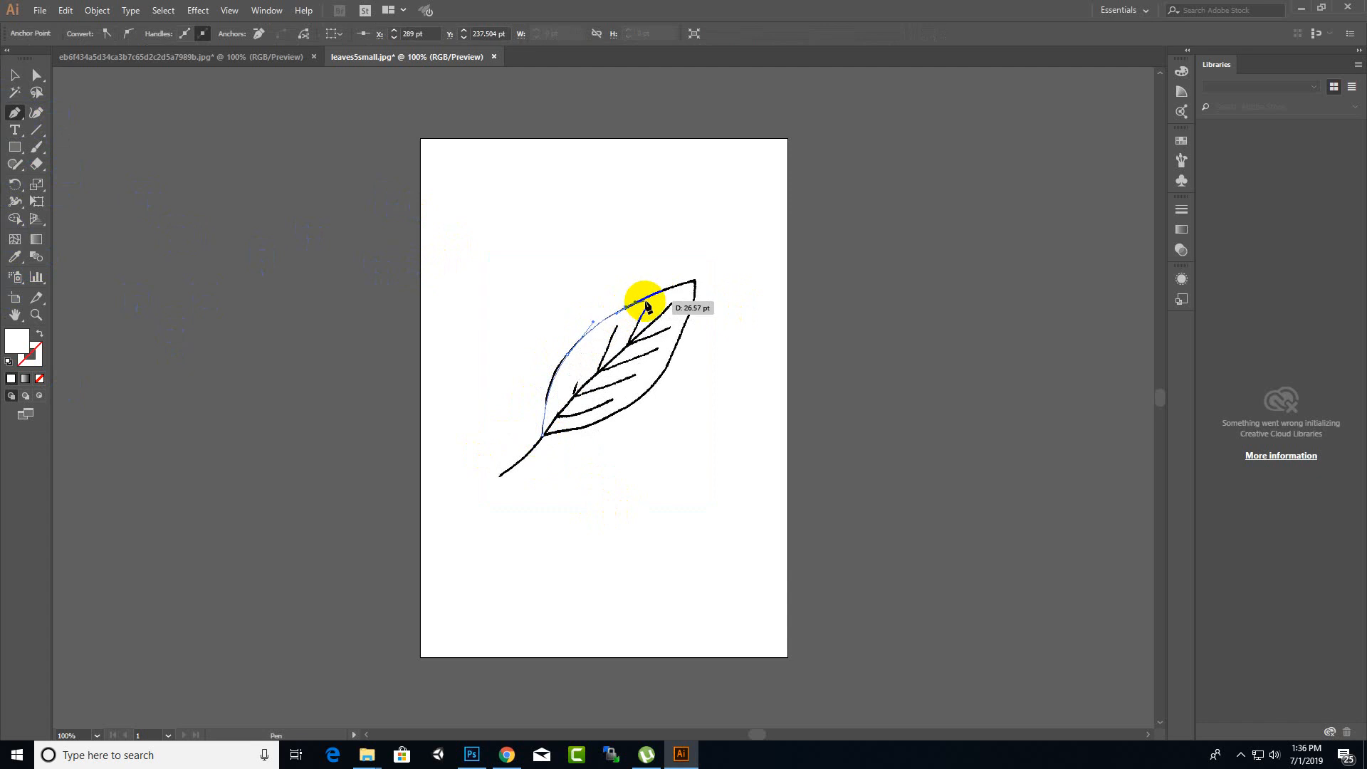
{"action": "left_click", "coordinate": [695, 279]}
{"action": "left_click_drag", "start_coordinate": [685, 331], "coordinate": [672, 344]}
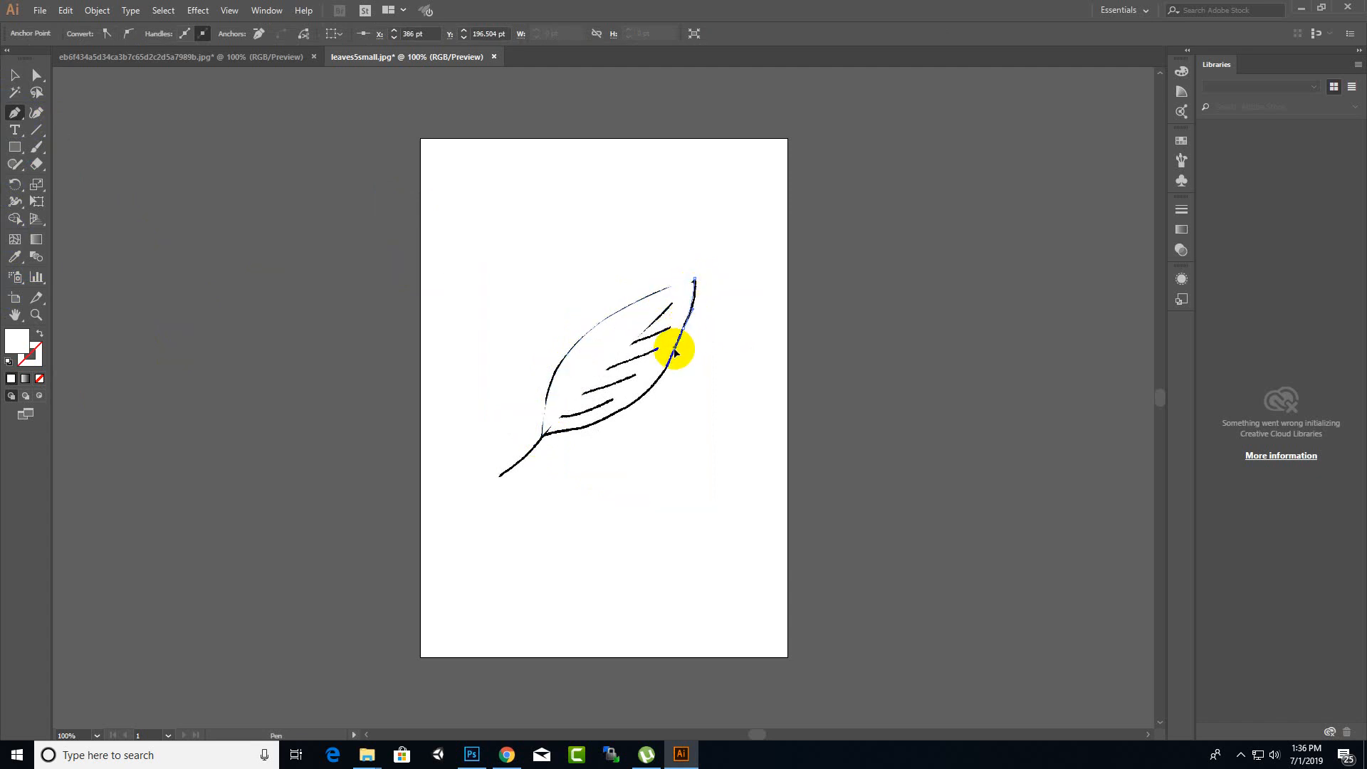
{"action": "left_click_drag", "start_coordinate": [616, 415], "coordinate": [555, 439]}
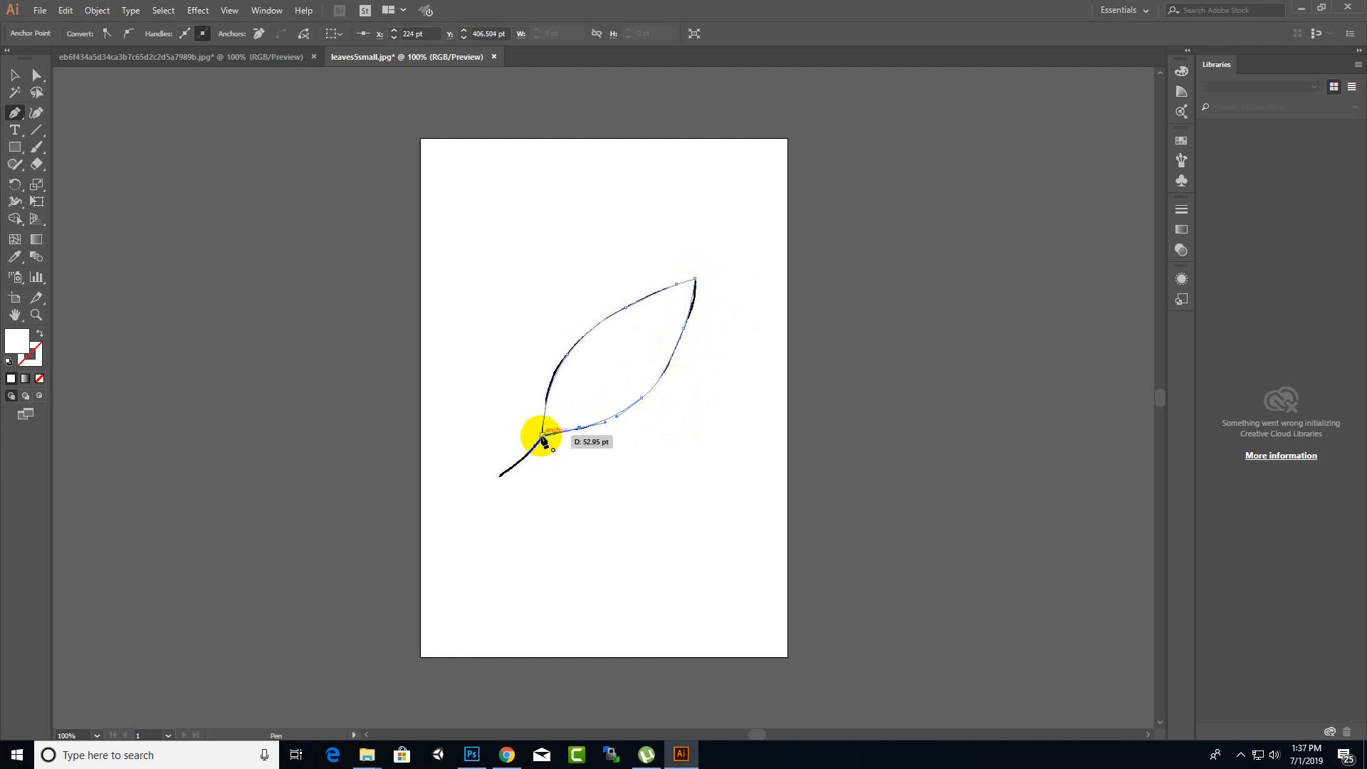
{"action": "left_click", "coordinate": [542, 435]}
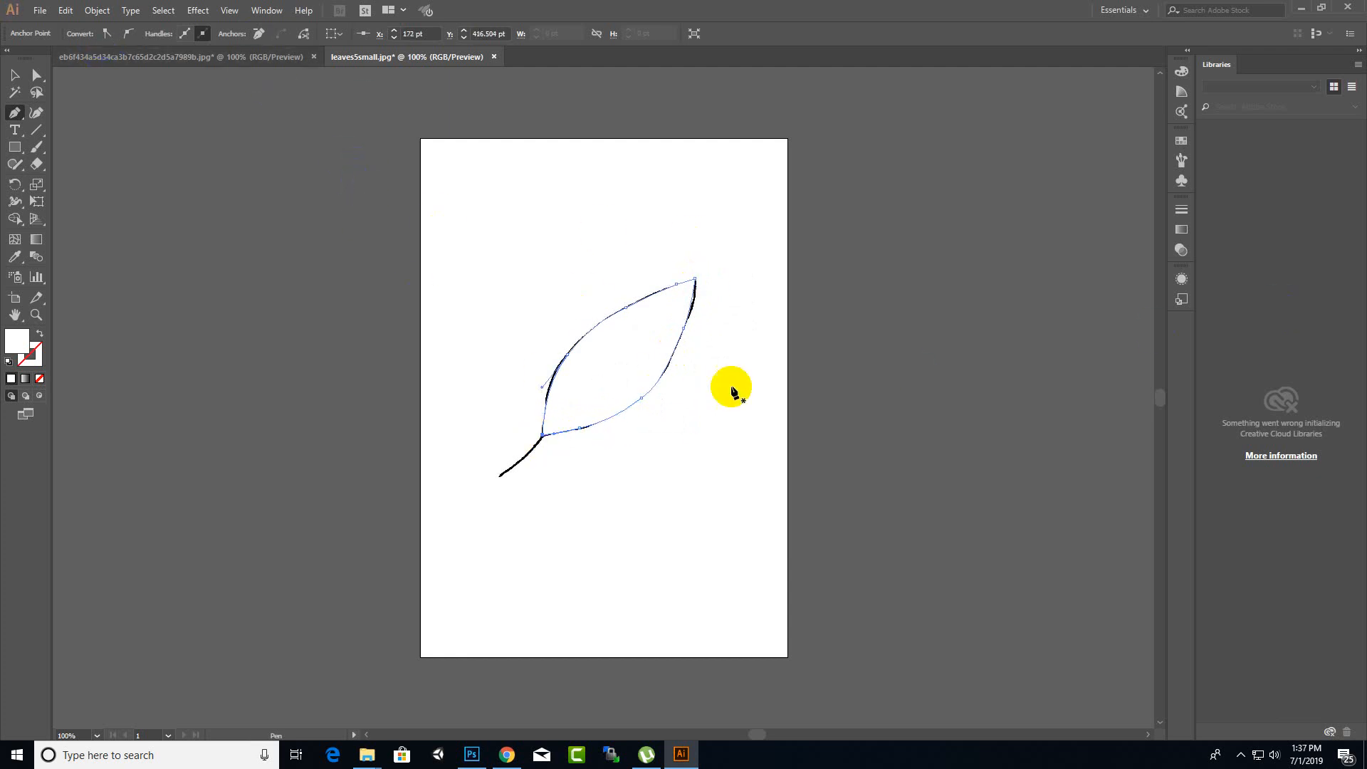
- Move the traced leaf outline off the image into the upper-left part of the artboard
{"action": "left_click", "coordinate": [14, 75]}
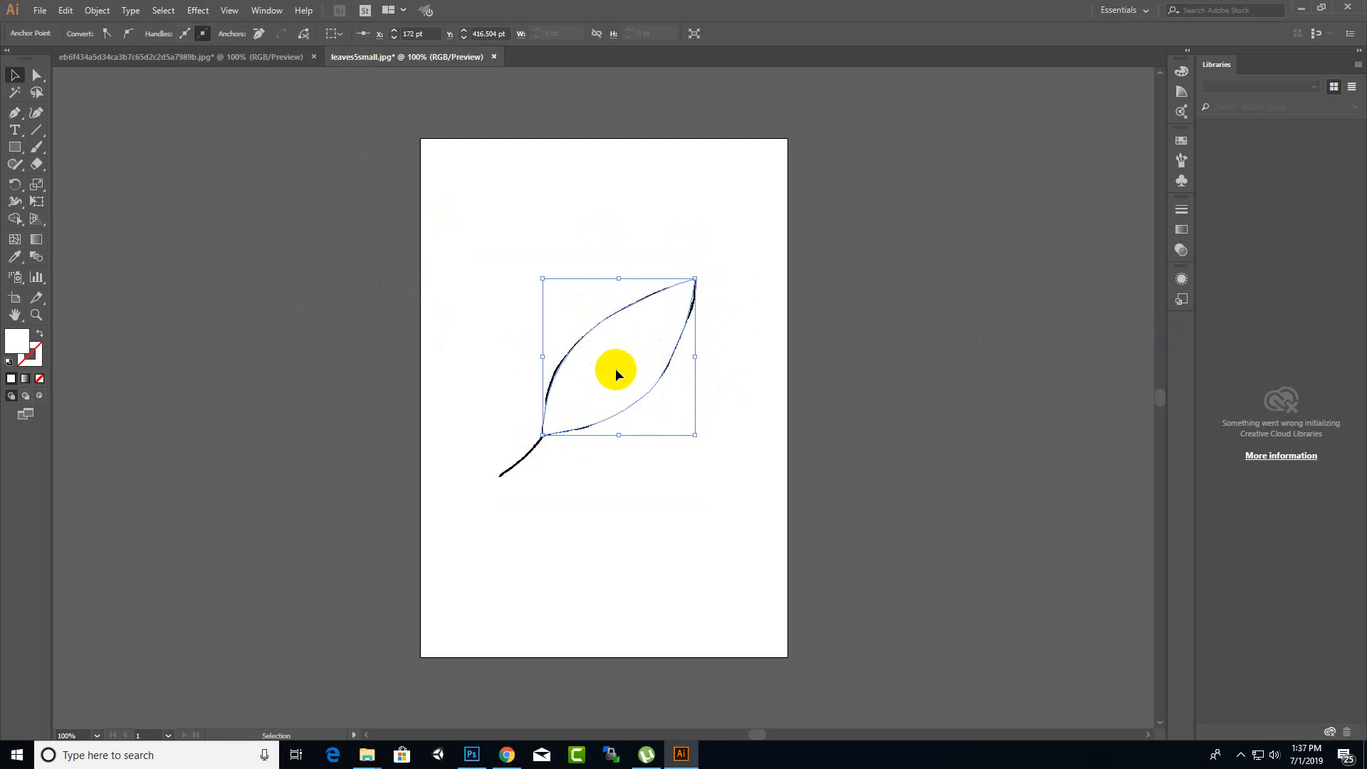
{"action": "left_click_drag", "start_coordinate": [615, 369], "coordinate": [520, 260]}
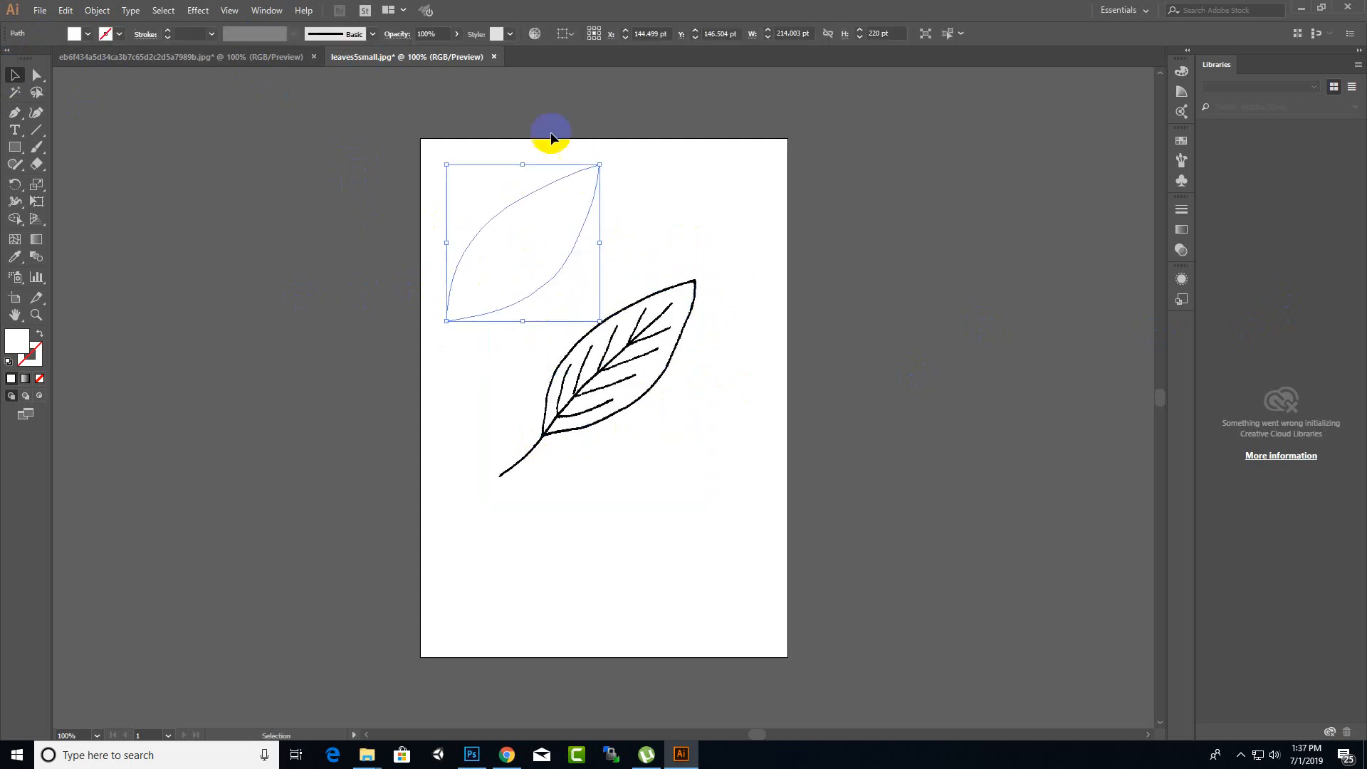
{"action": "left_click", "coordinate": [652, 181]}
- Apply the black registration swatch as the stroke of the traced leaf outline and deselect it
{"action": "left_click", "coordinate": [541, 224]}
{"action": "left_click", "coordinate": [119, 33]}
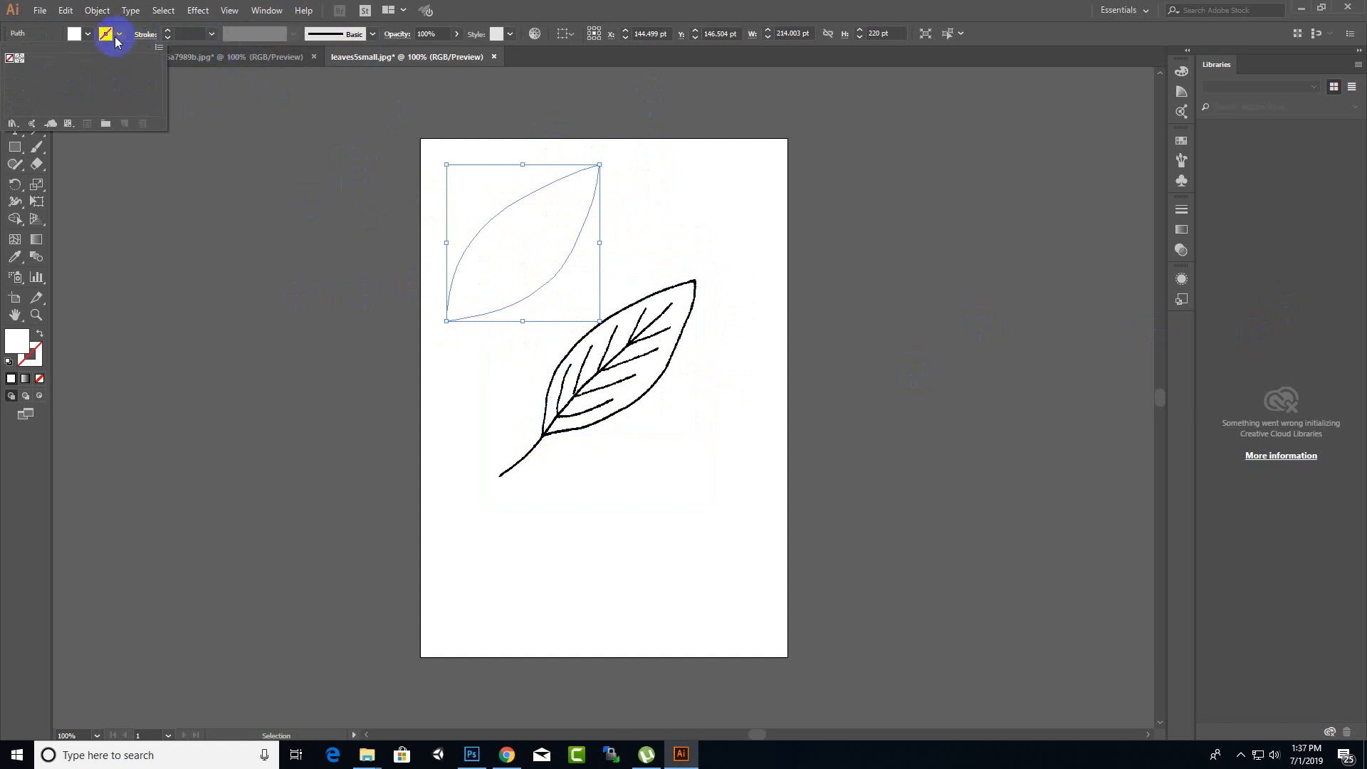
{"action": "left_click", "coordinate": [20, 58]}
{"action": "left_click", "coordinate": [705, 262]}
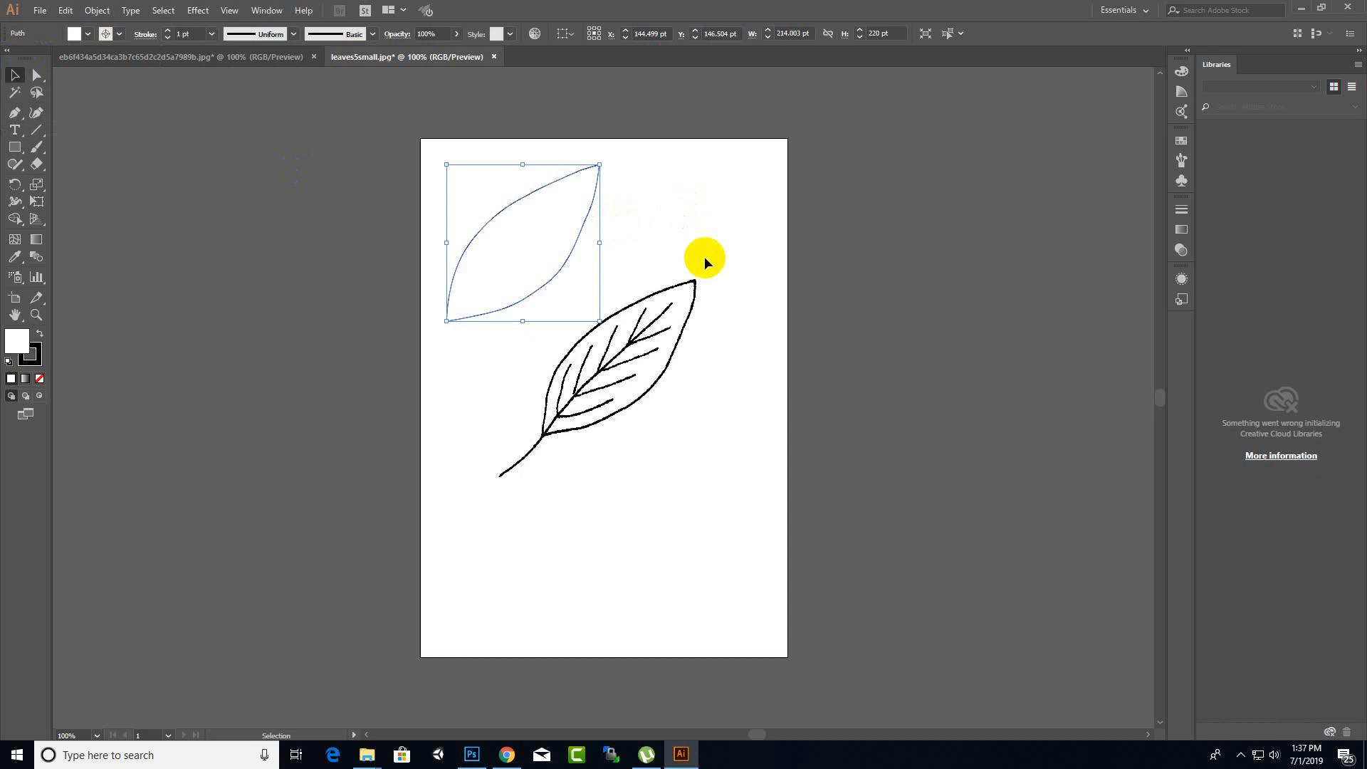
{"action": "left_click", "coordinate": [471, 406]}
{"action": "left_click", "coordinate": [526, 222]}
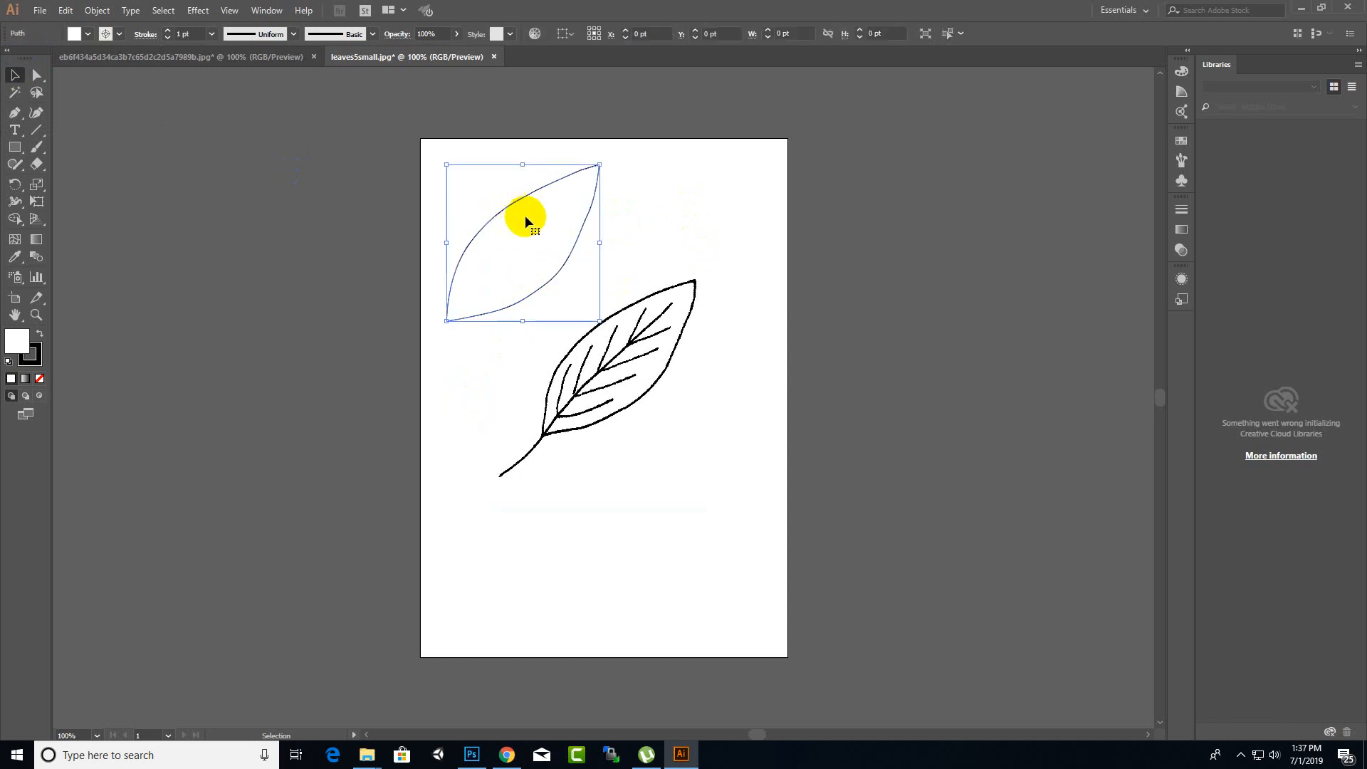
{"action": "left_click", "coordinate": [812, 263]}
{"action": "scroll", "coordinate": [666, 208], "scroll_direction": "up", "scroll_amount": 1}
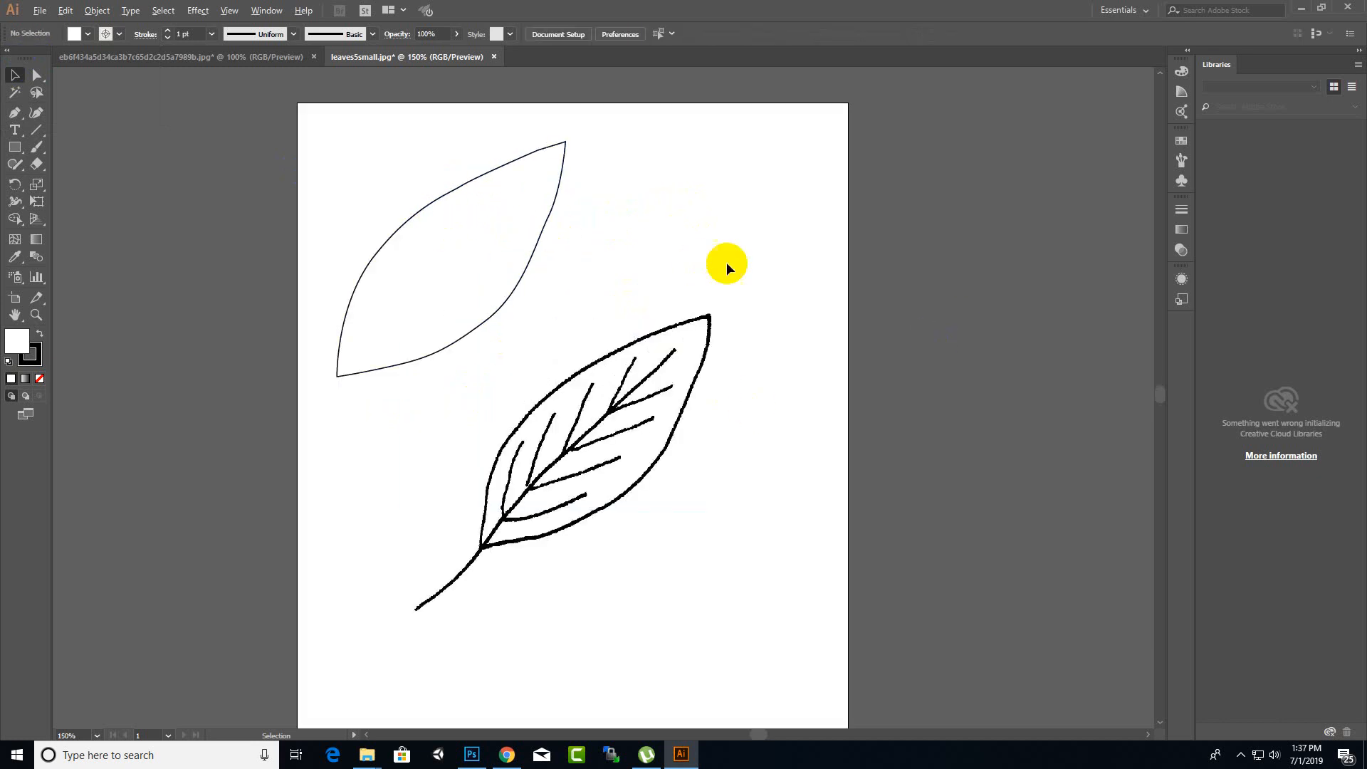
{"action": "scroll", "coordinate": [719, 231], "scroll_direction": "down", "scroll_amount": 1}
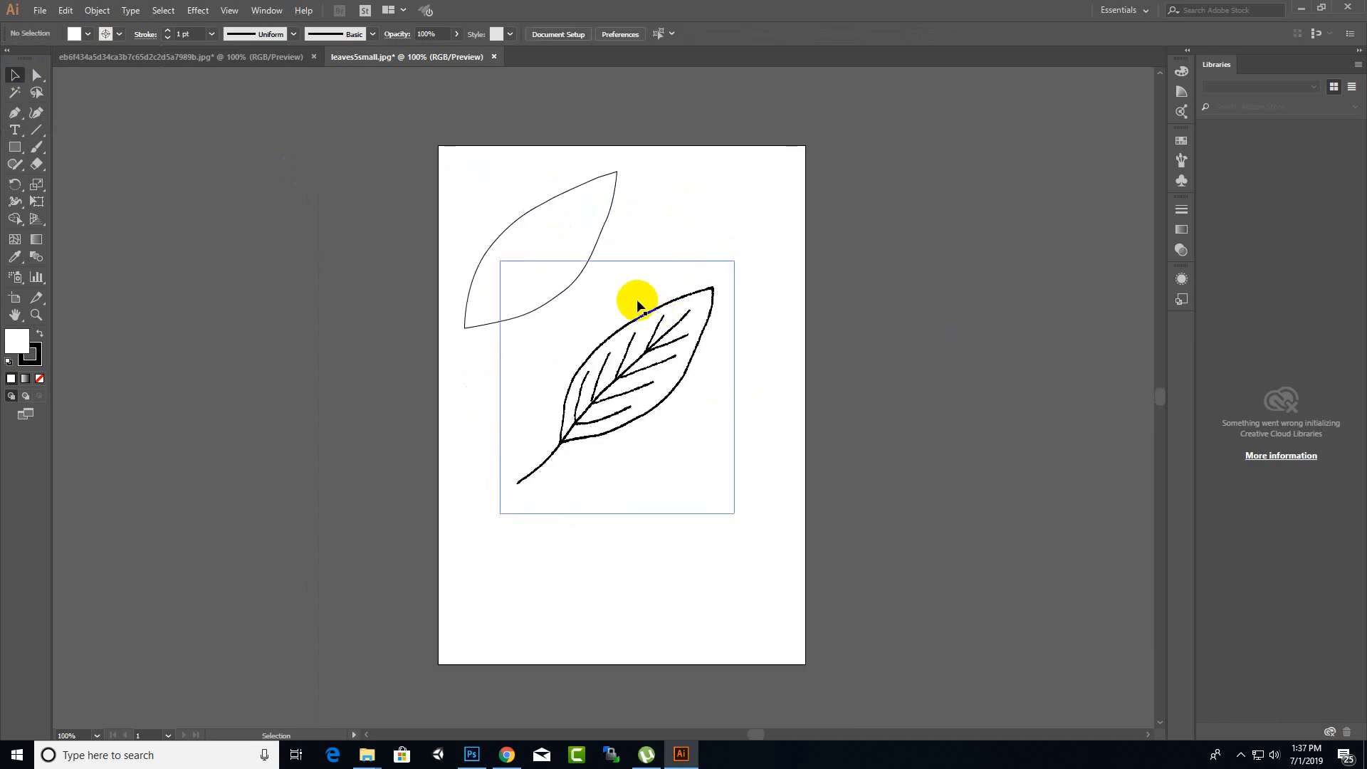
{"action": "left_click", "coordinate": [658, 370]}
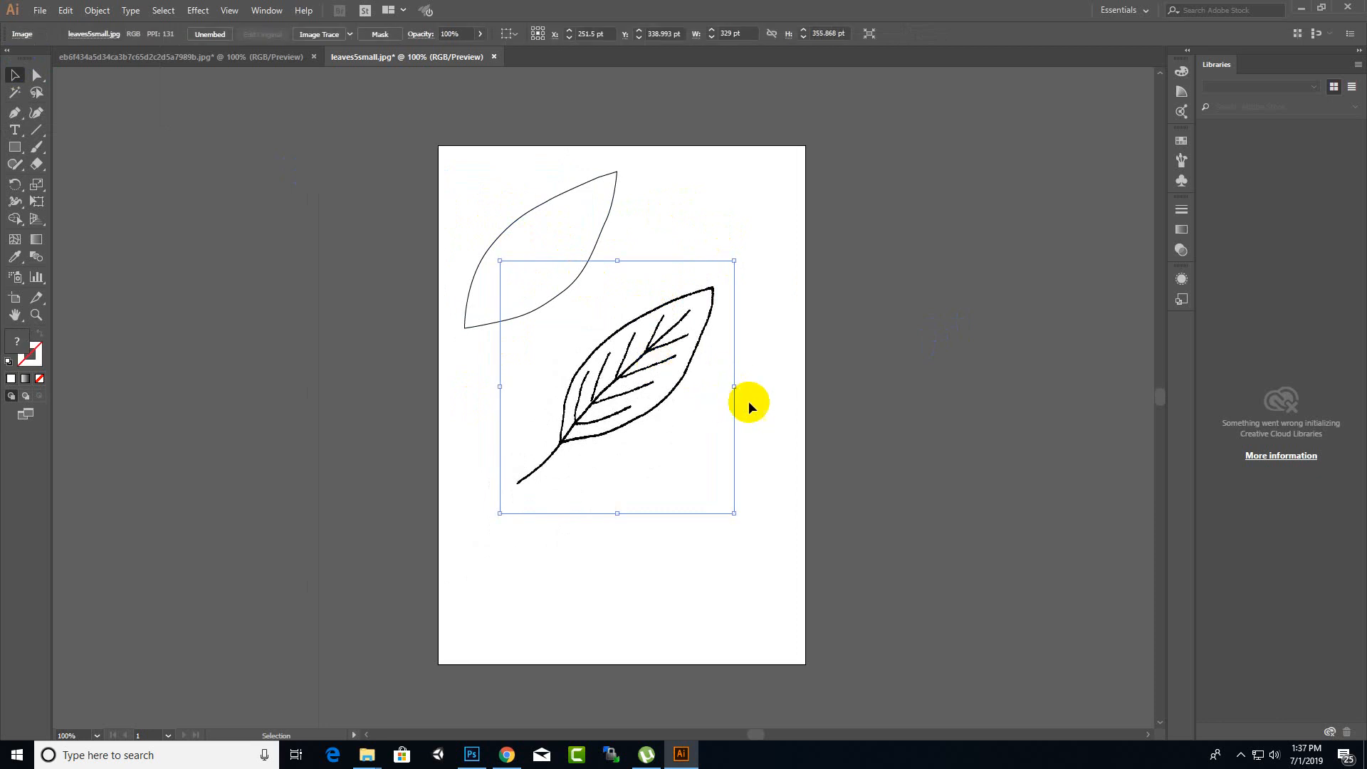
{"action": "left_click", "coordinate": [656, 235]}
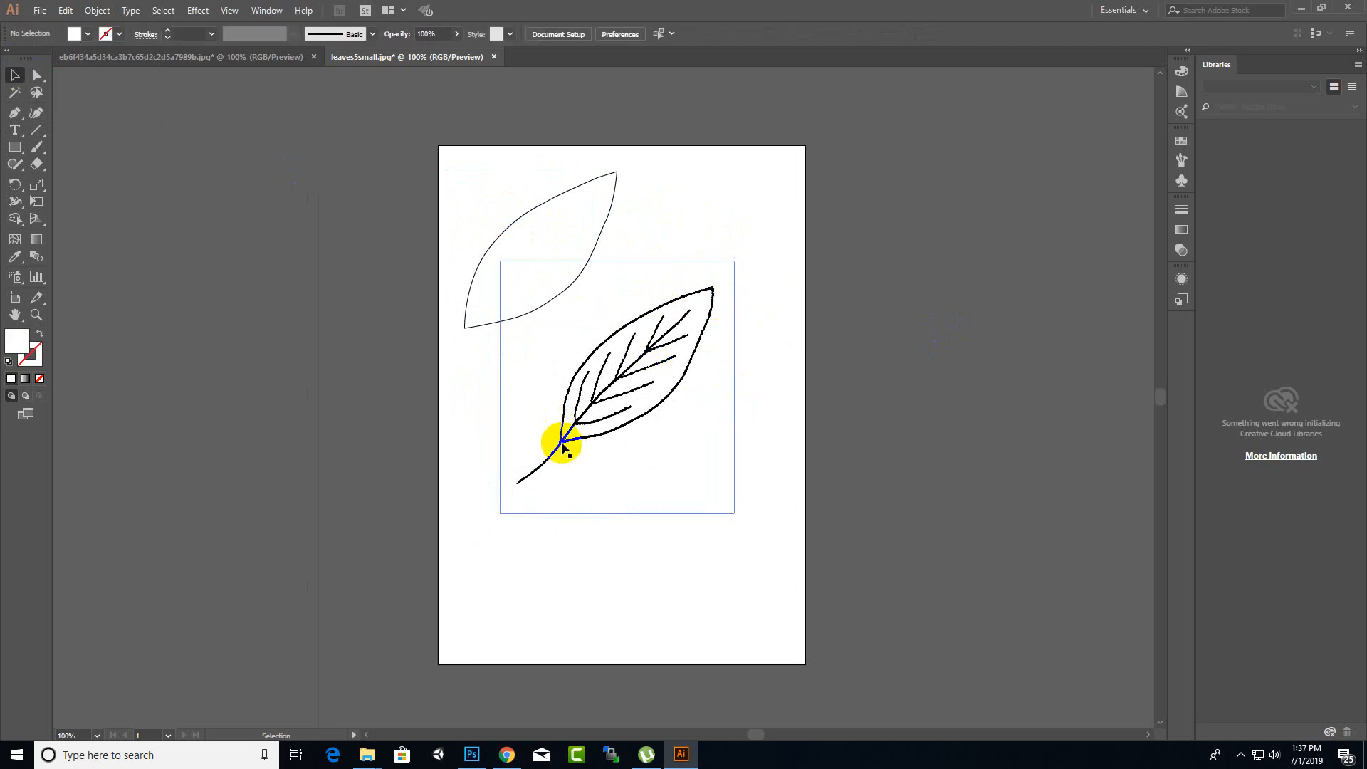
{"action": "left_click", "coordinate": [601, 181]}
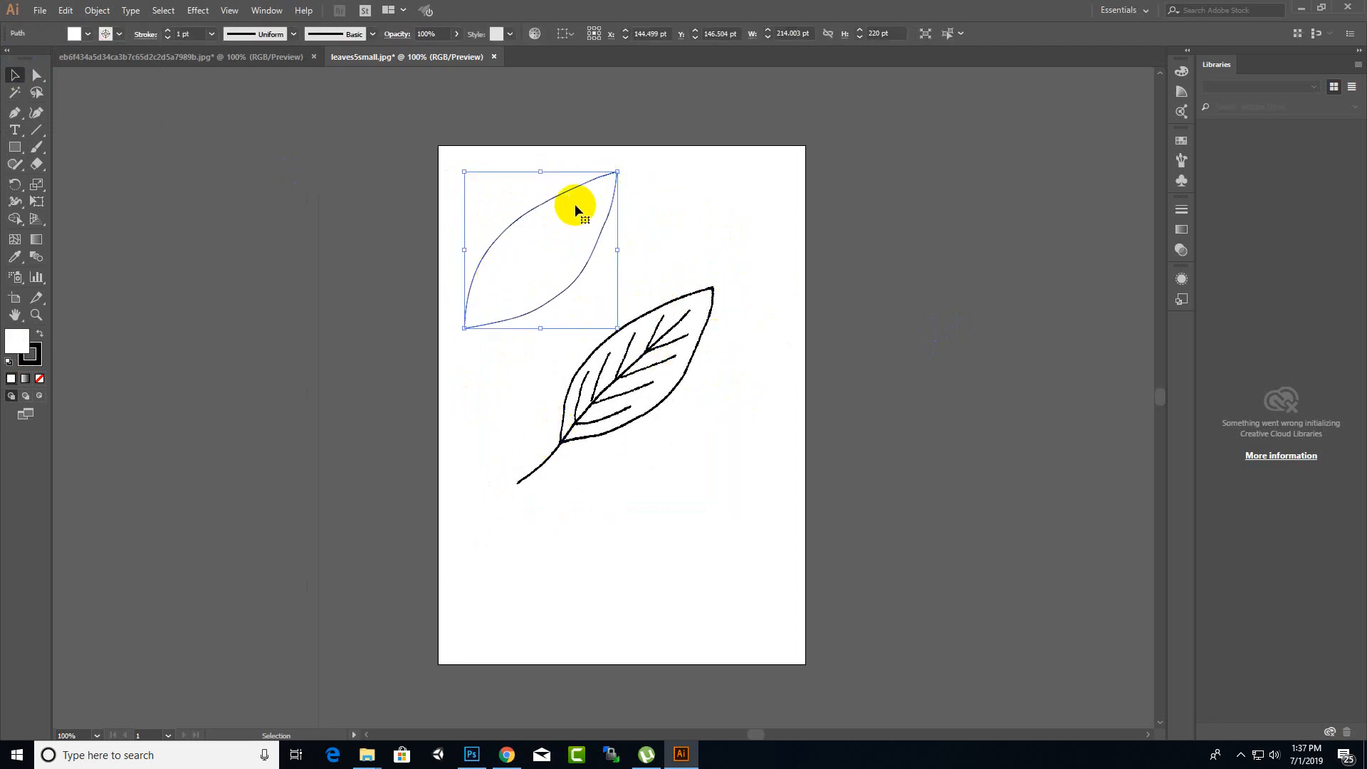
{"action": "left_click", "coordinate": [689, 221]}
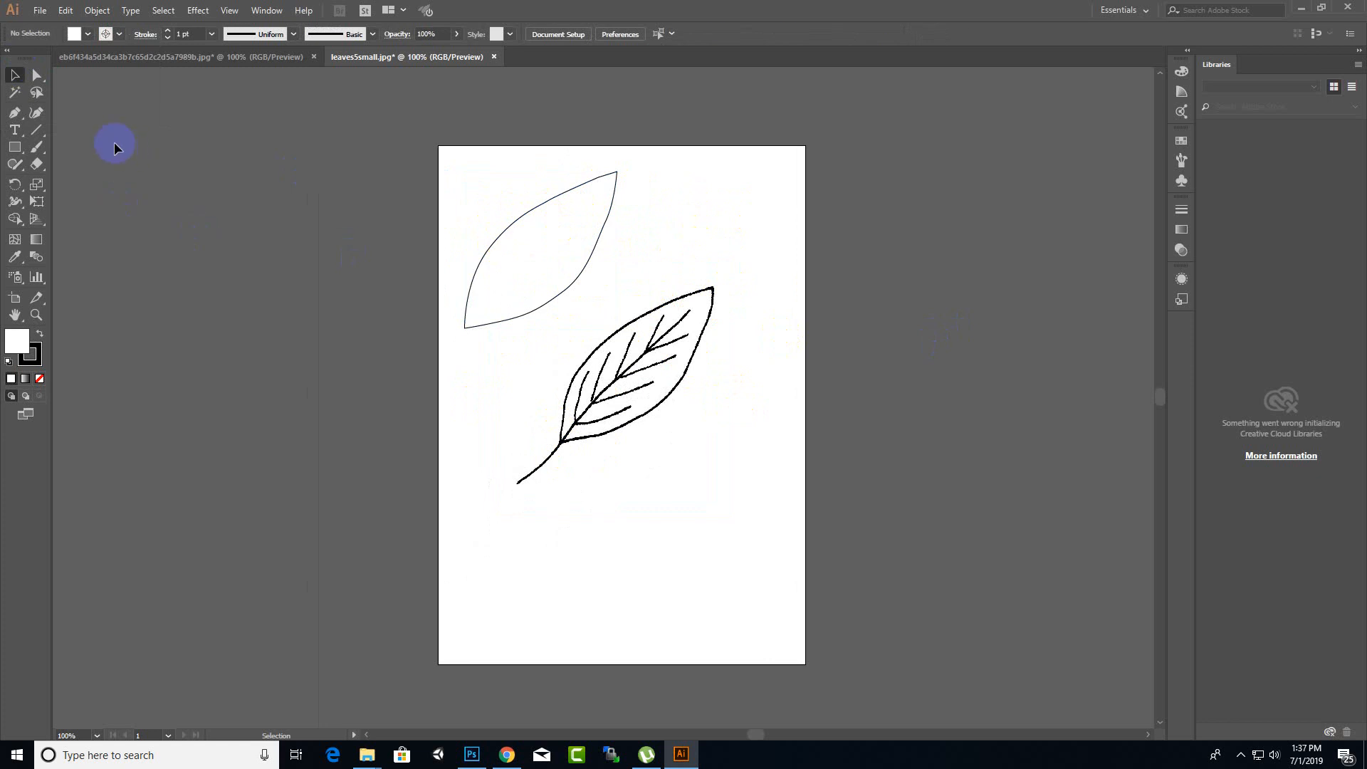
- Trace the leaf's outline on the image with the Curvature tool as a closed path about 221 × 223 pt, starting at the stem junction
{"action": "left_click", "coordinate": [561, 444]}
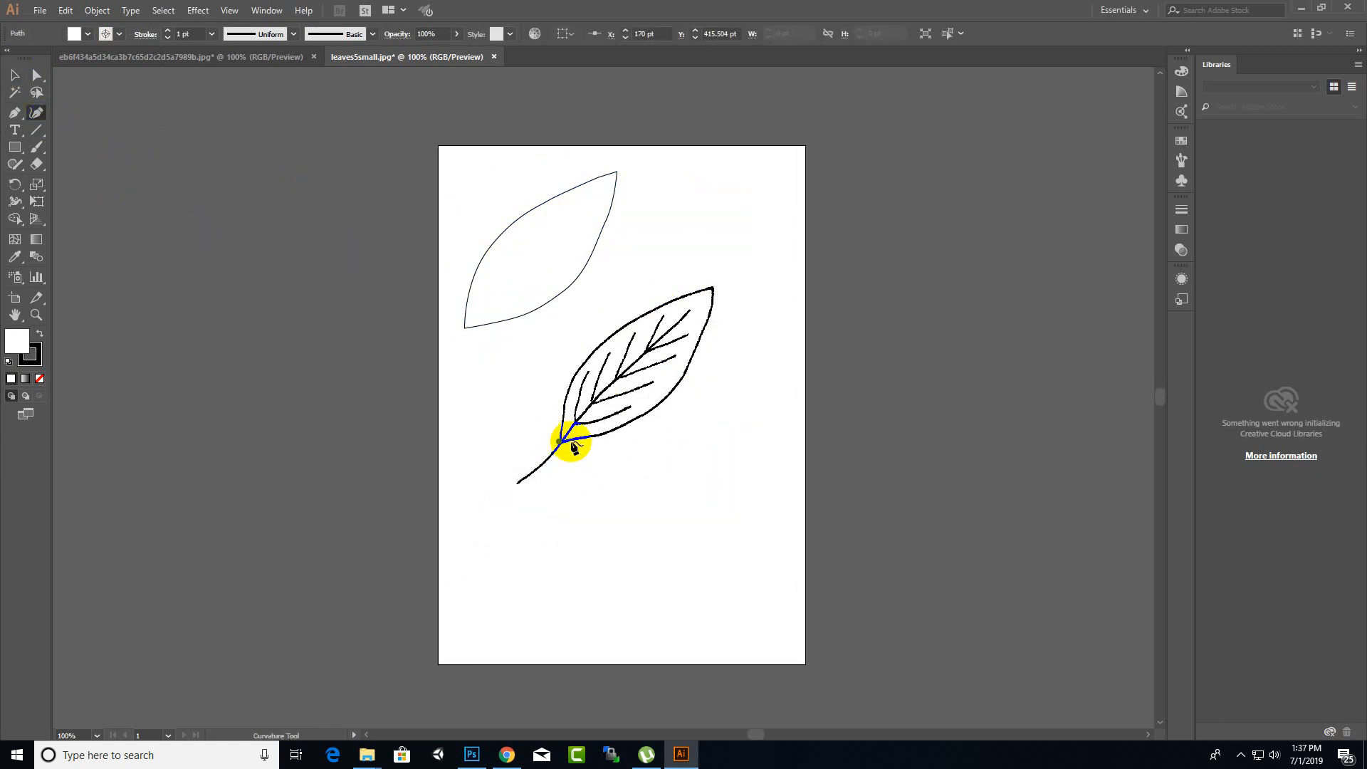
{"action": "left_click", "coordinate": [612, 334]}
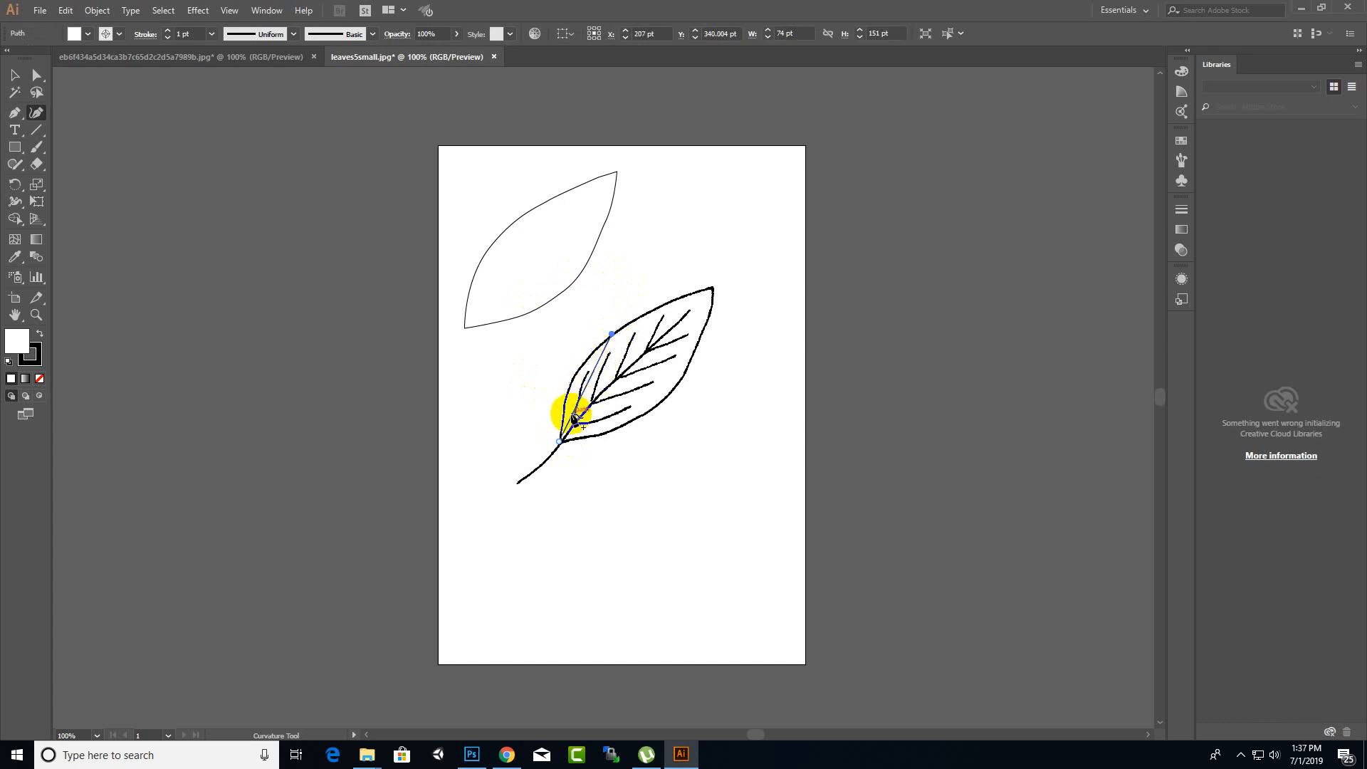
{"action": "left_click", "coordinate": [715, 289]}
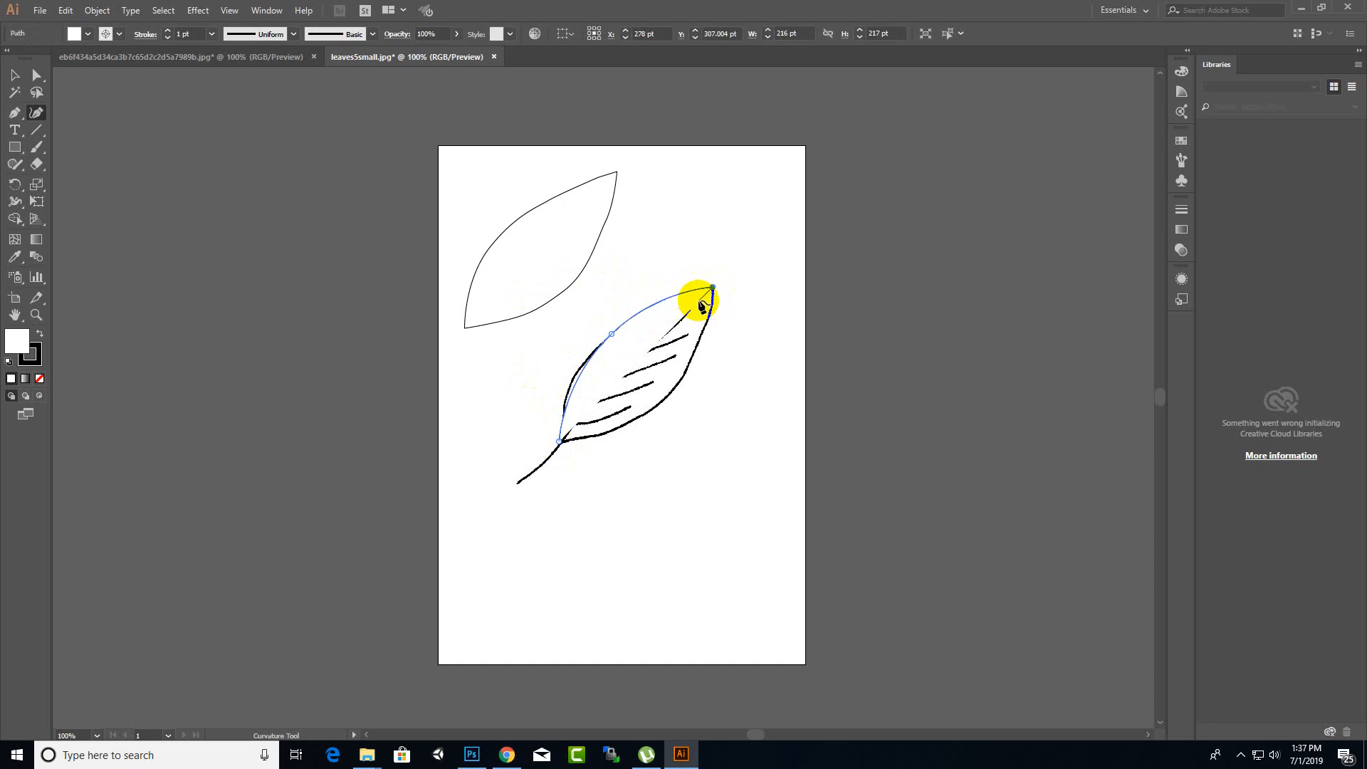
{"action": "left_click", "coordinate": [669, 393]}
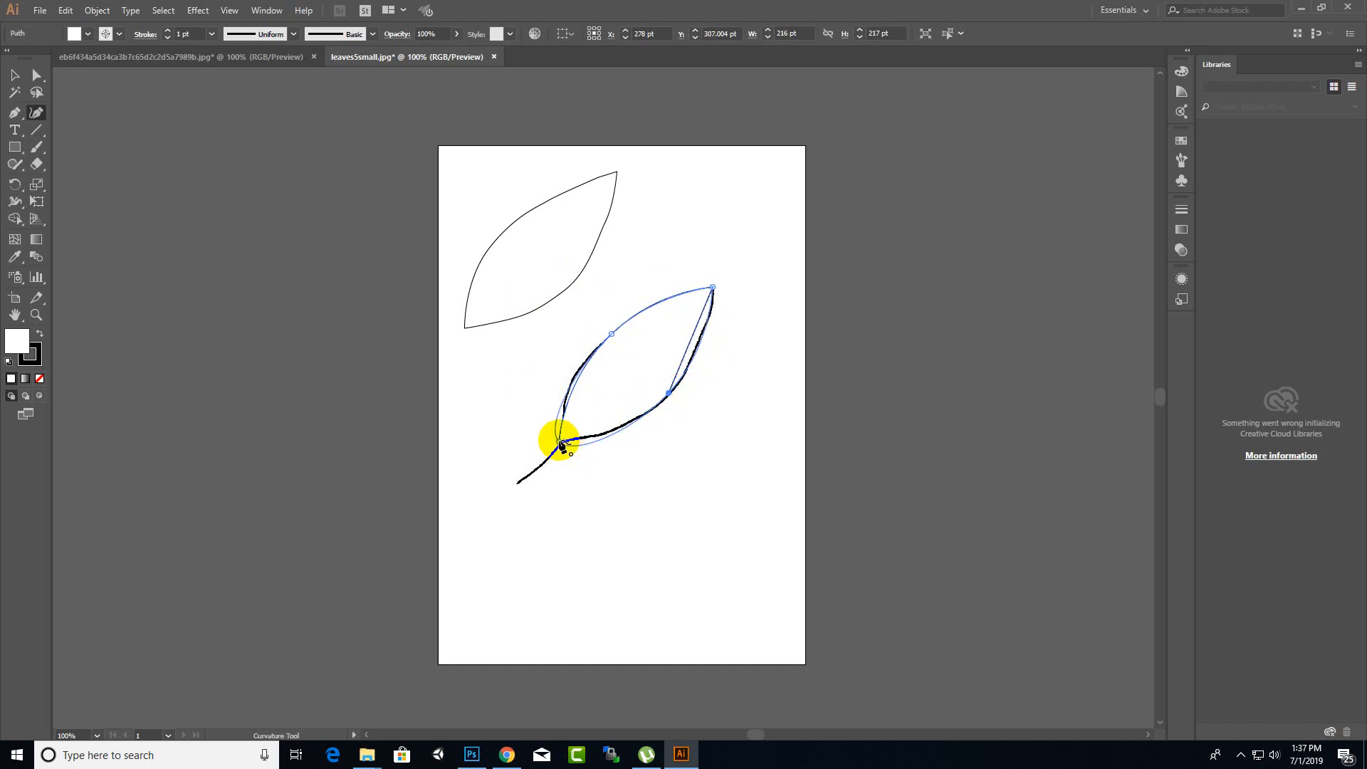
{"action": "left_click", "coordinate": [560, 442]}
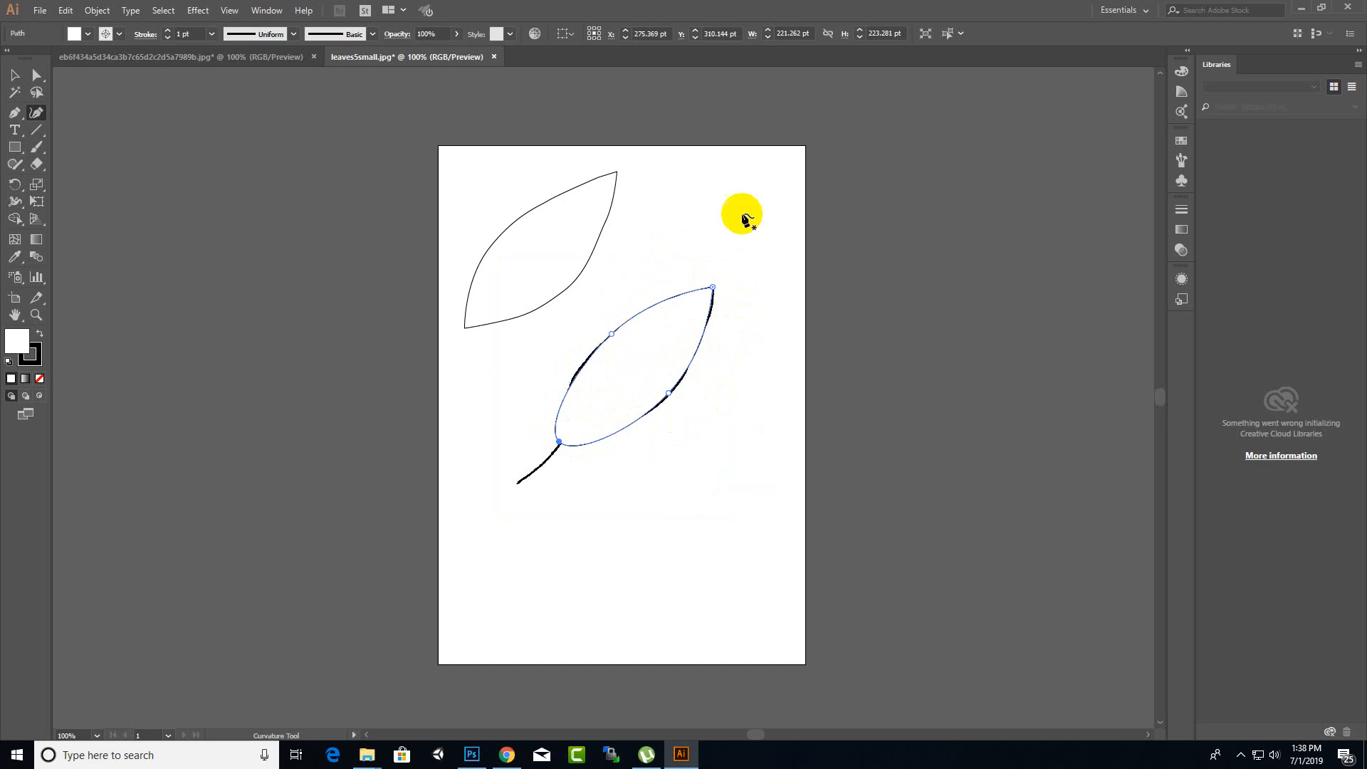
- Draw a closed hook-shaped path about 207 × 467 pt beside the leaf with the Curvature tool, placing a corner point at its lower end
{"action": "left_click", "coordinate": [702, 182]}
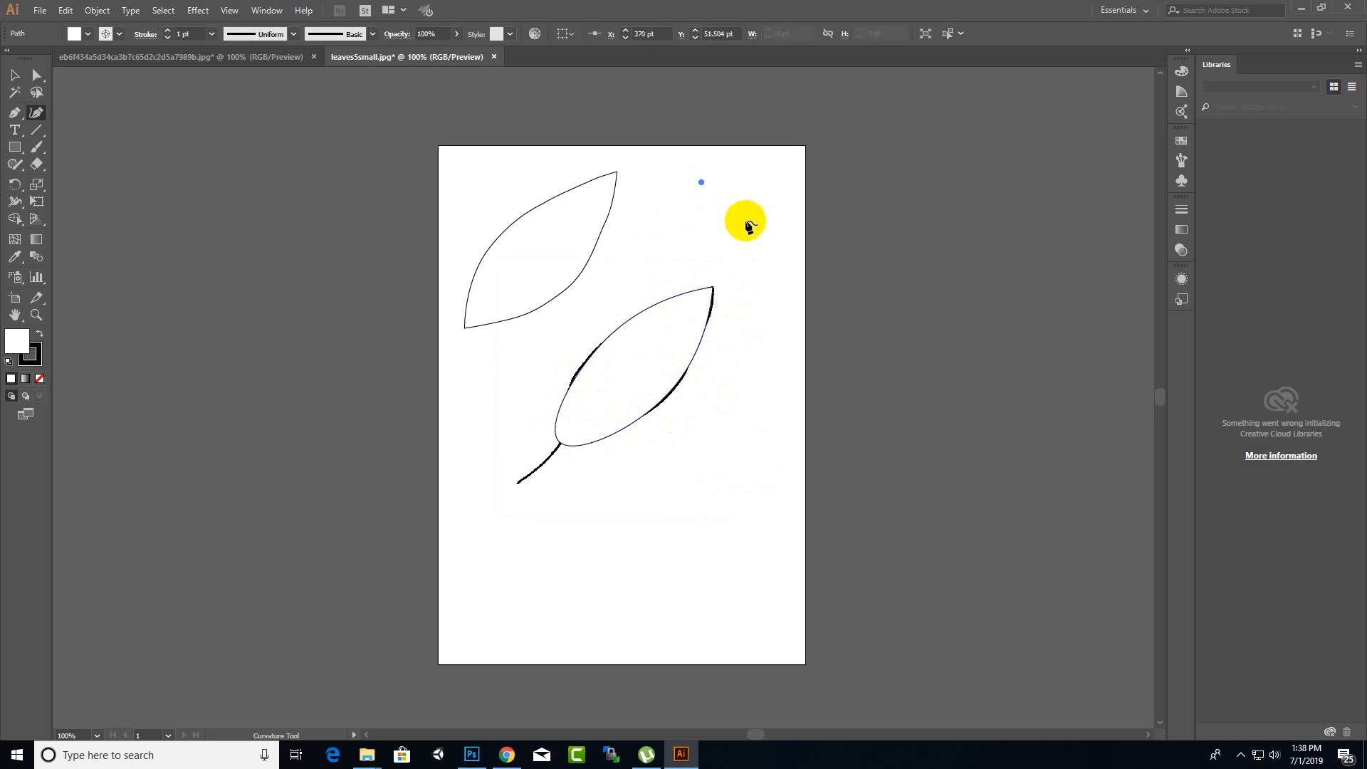
{"action": "left_click", "coordinate": [763, 279]}
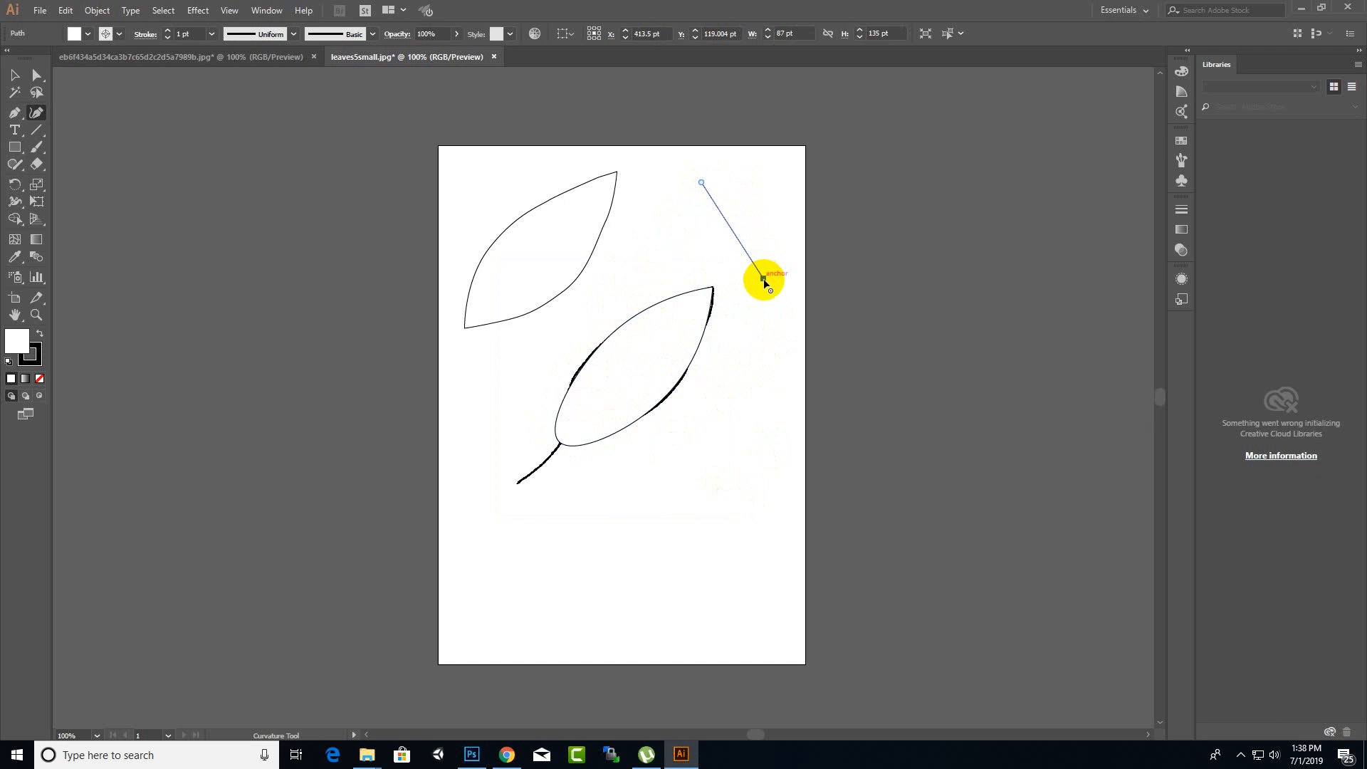
{"action": "left_click", "coordinate": [757, 435]}
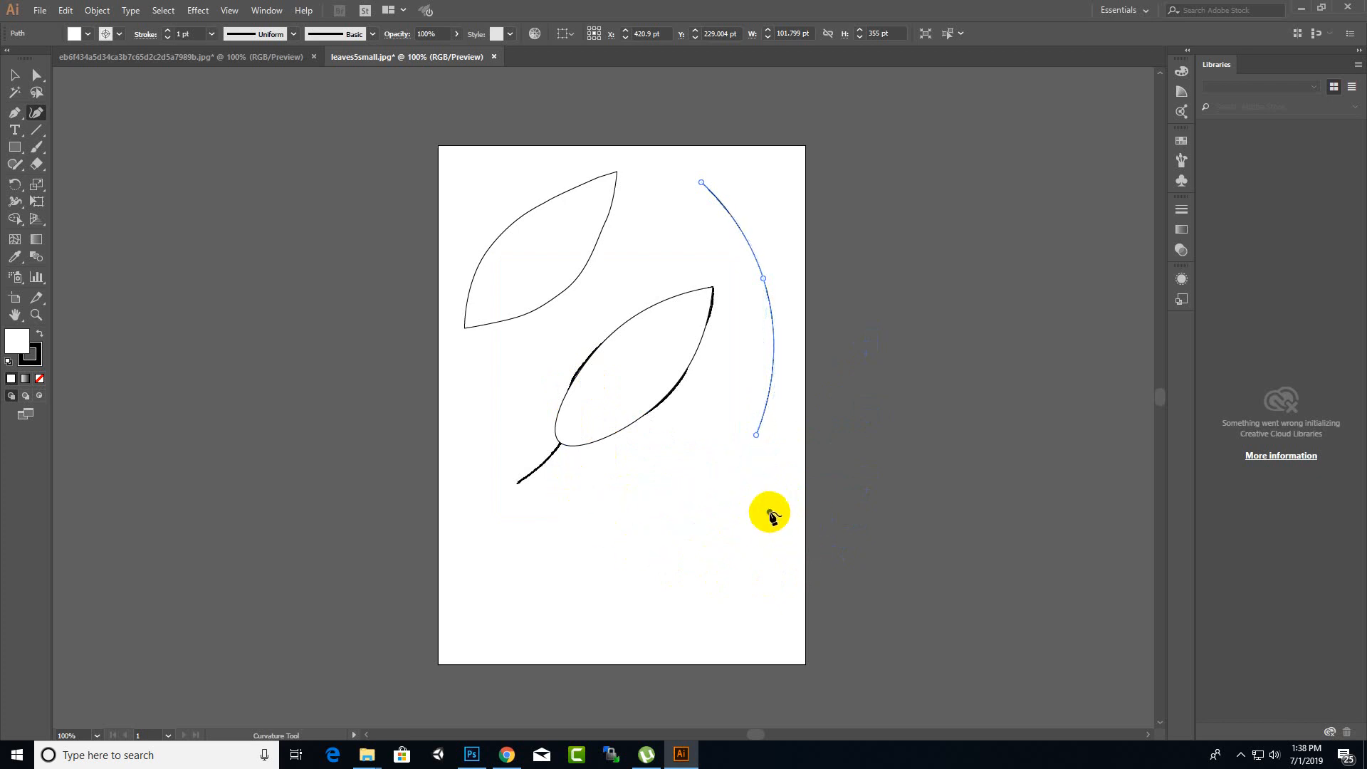
{"action": "double_click", "coordinate": [770, 512]}
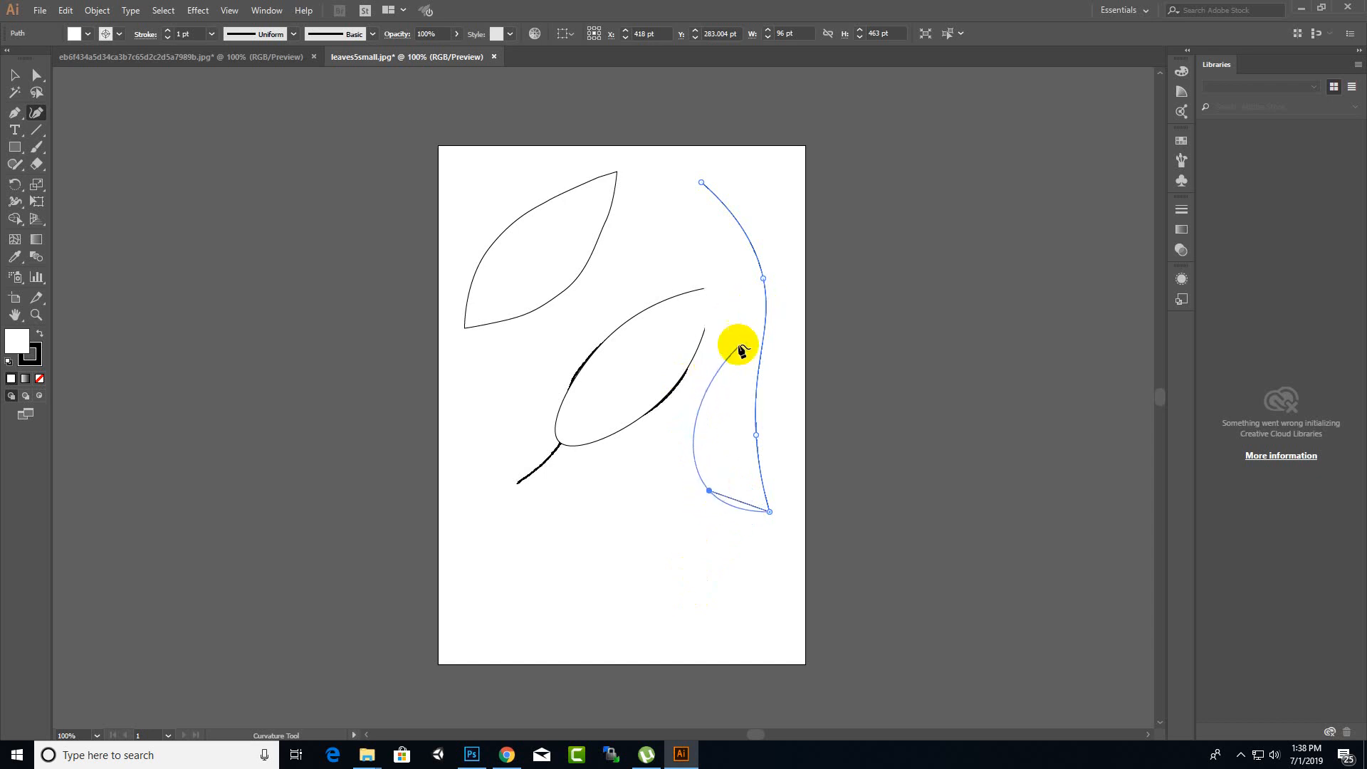
{"action": "left_click", "coordinate": [710, 491]}
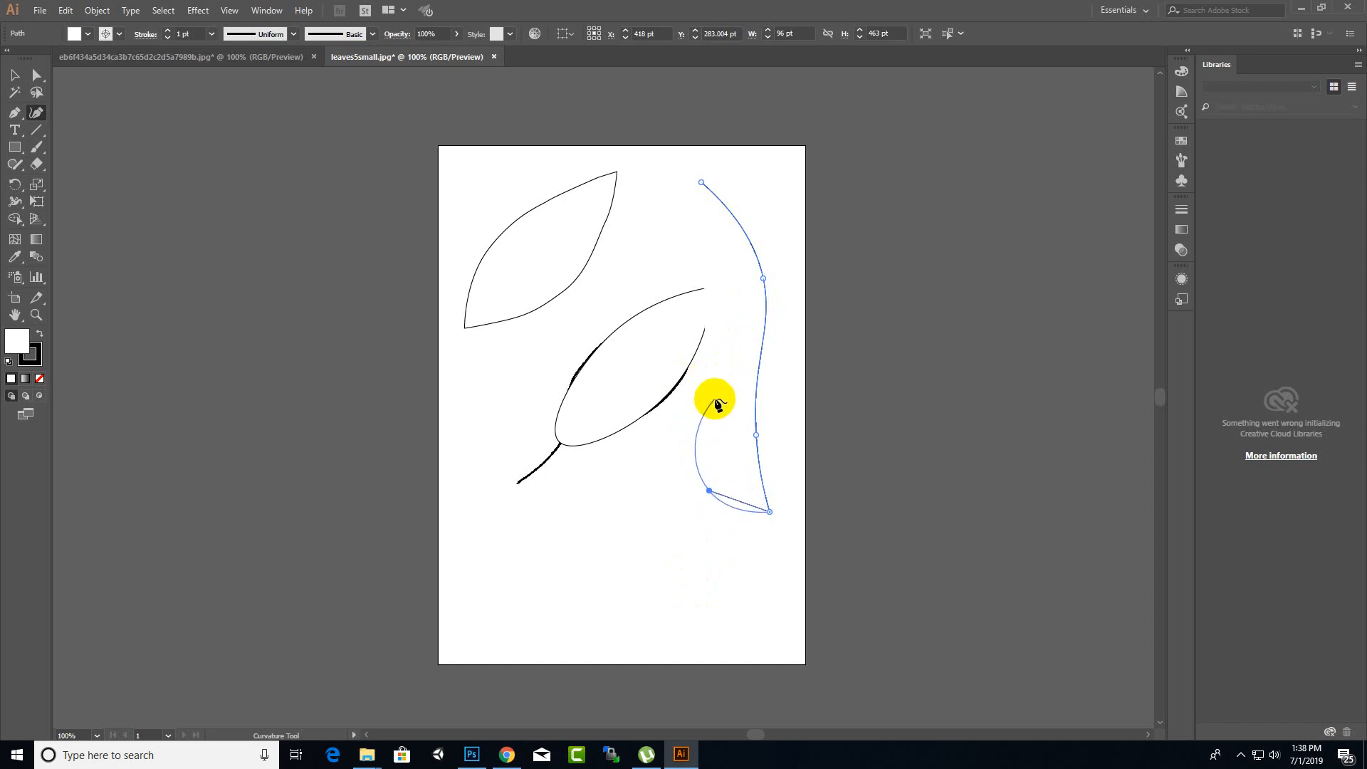
{"action": "left_click", "coordinate": [715, 399]}
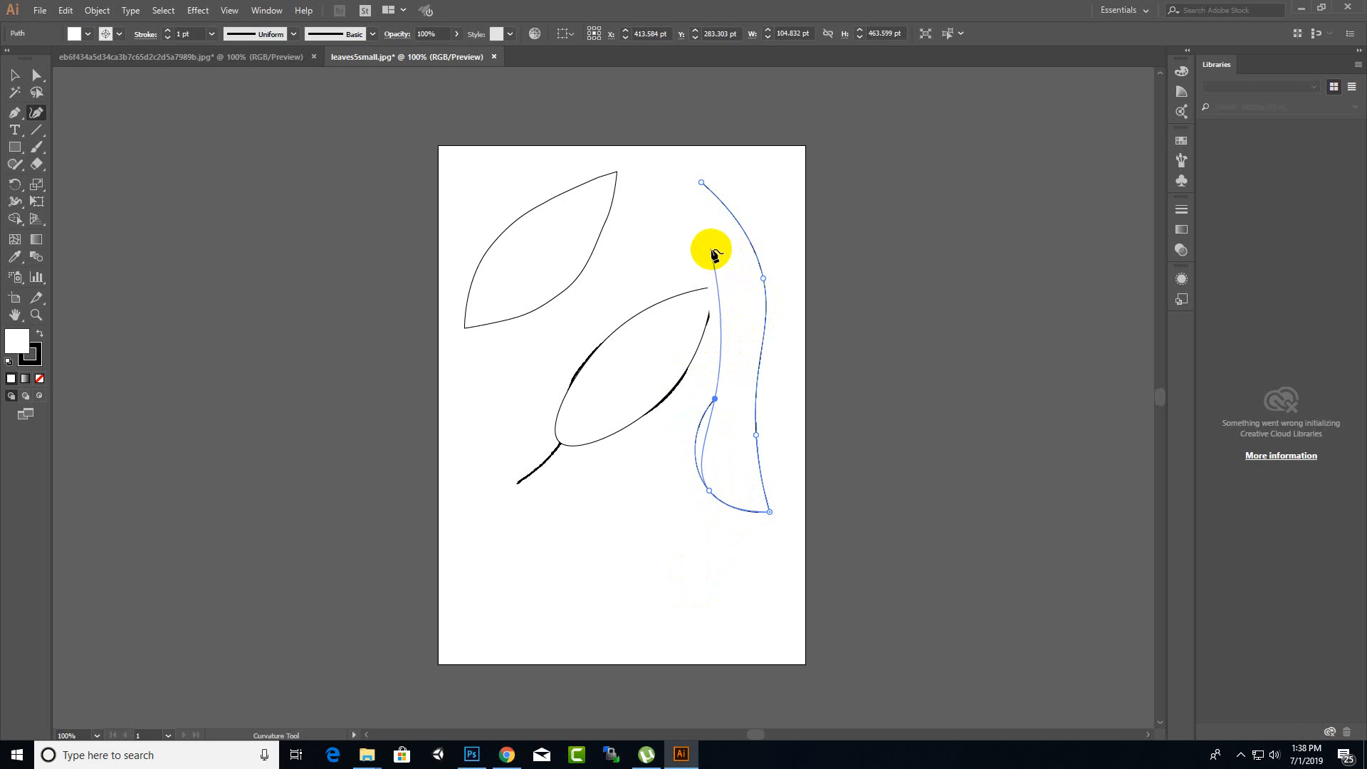
{"action": "left_click", "coordinate": [714, 255]}
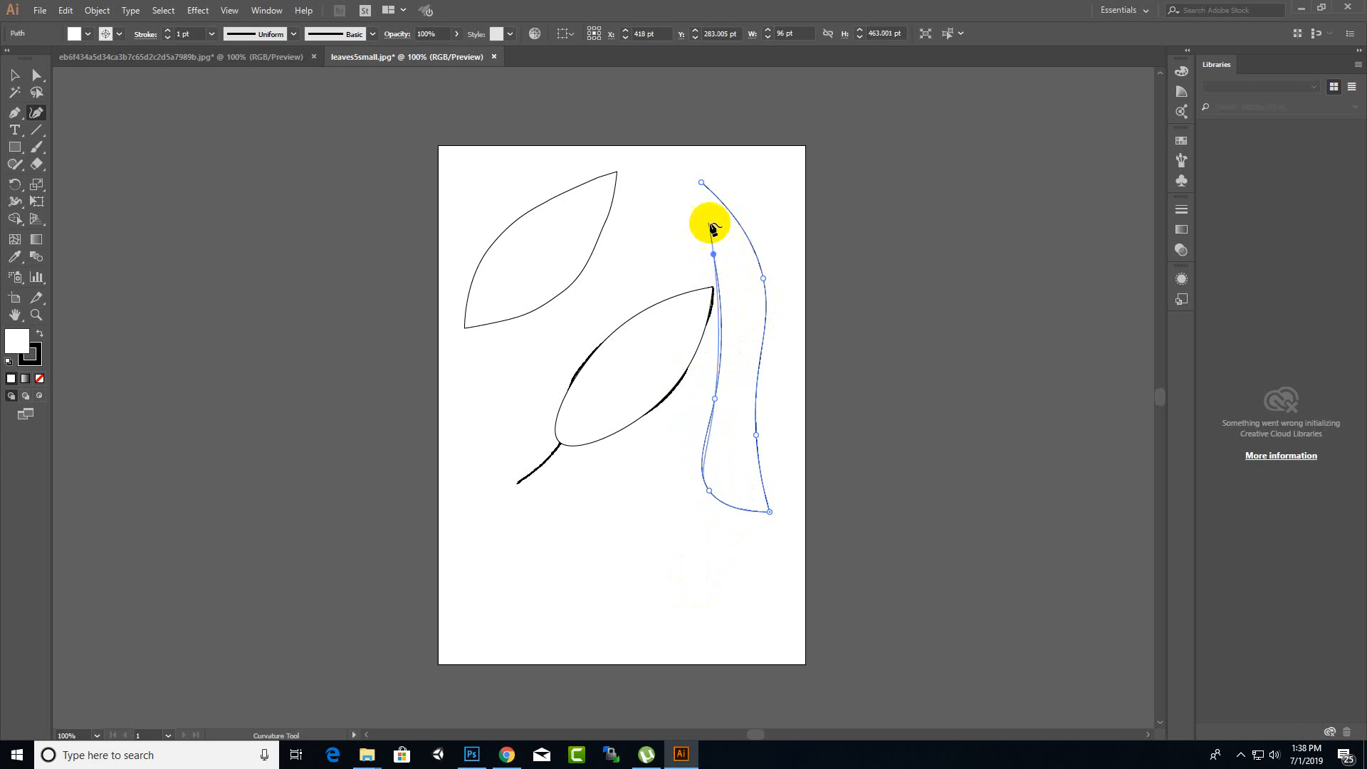
{"action": "left_click", "coordinate": [650, 223]}
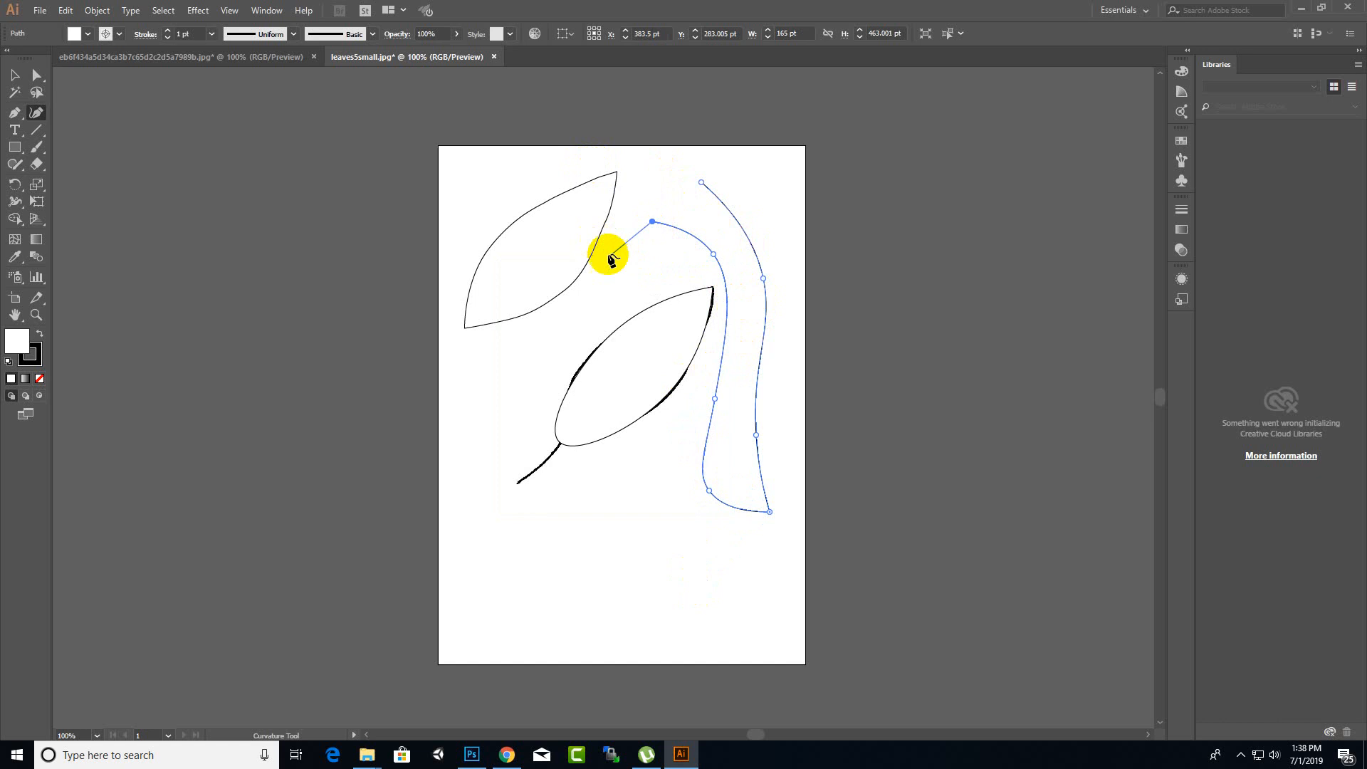
{"action": "left_click", "coordinate": [651, 221]}
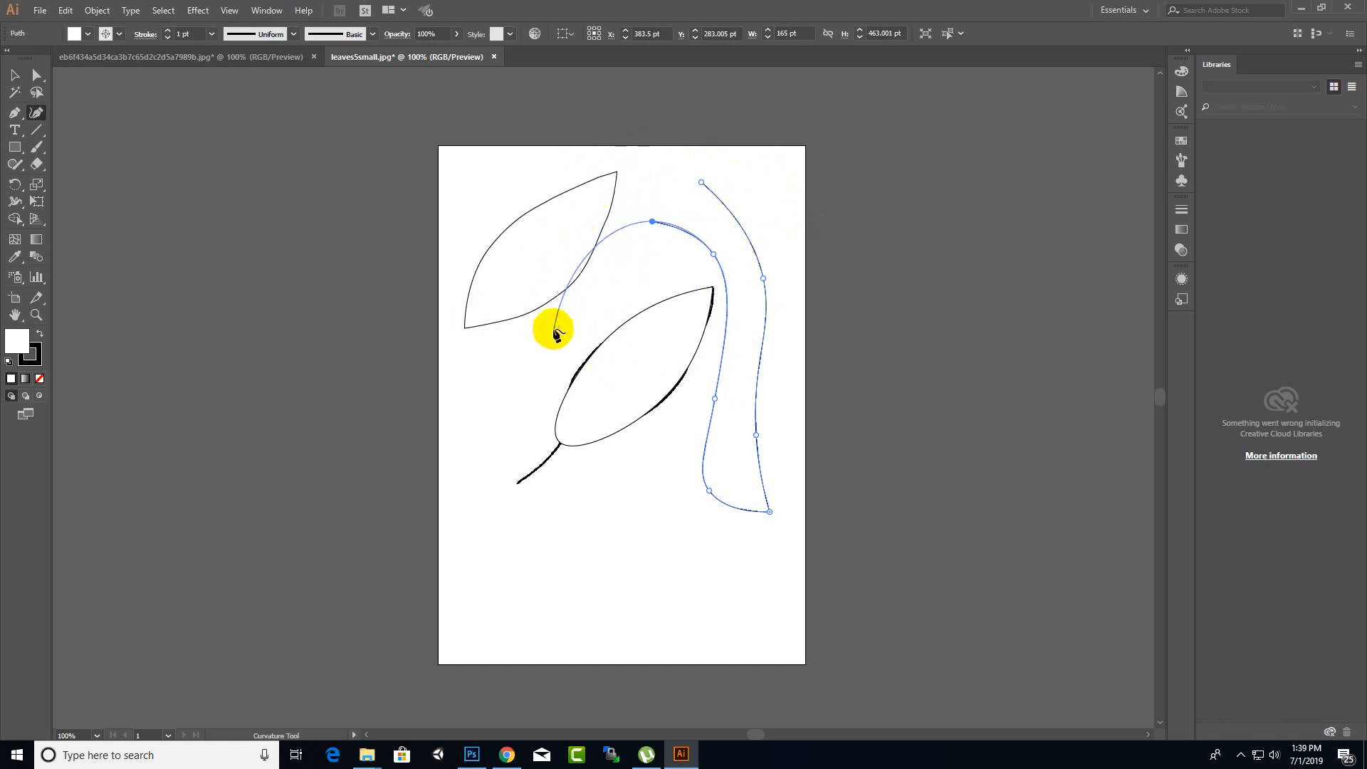
{"action": "left_click", "coordinate": [656, 260]}
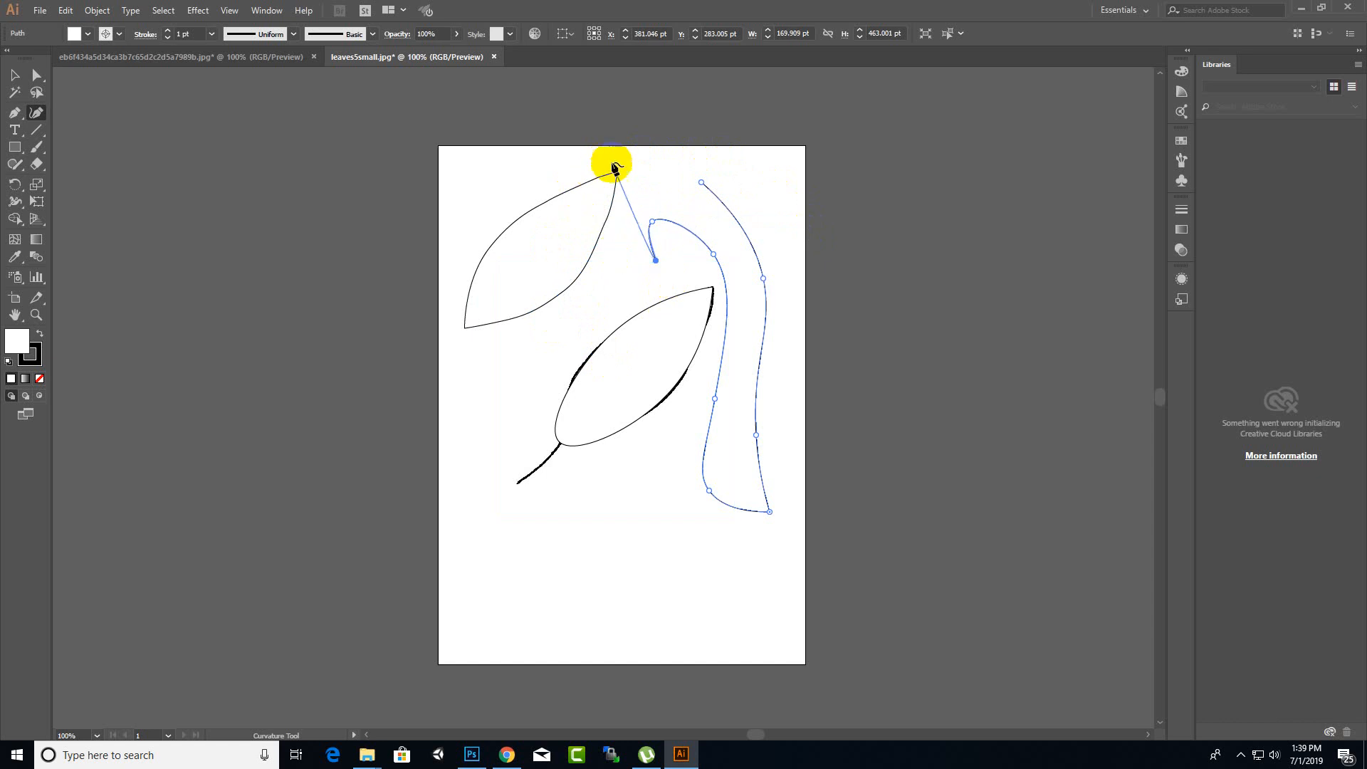
{"action": "left_click", "coordinate": [624, 210]}
{"action": "left_click", "coordinate": [702, 182]}
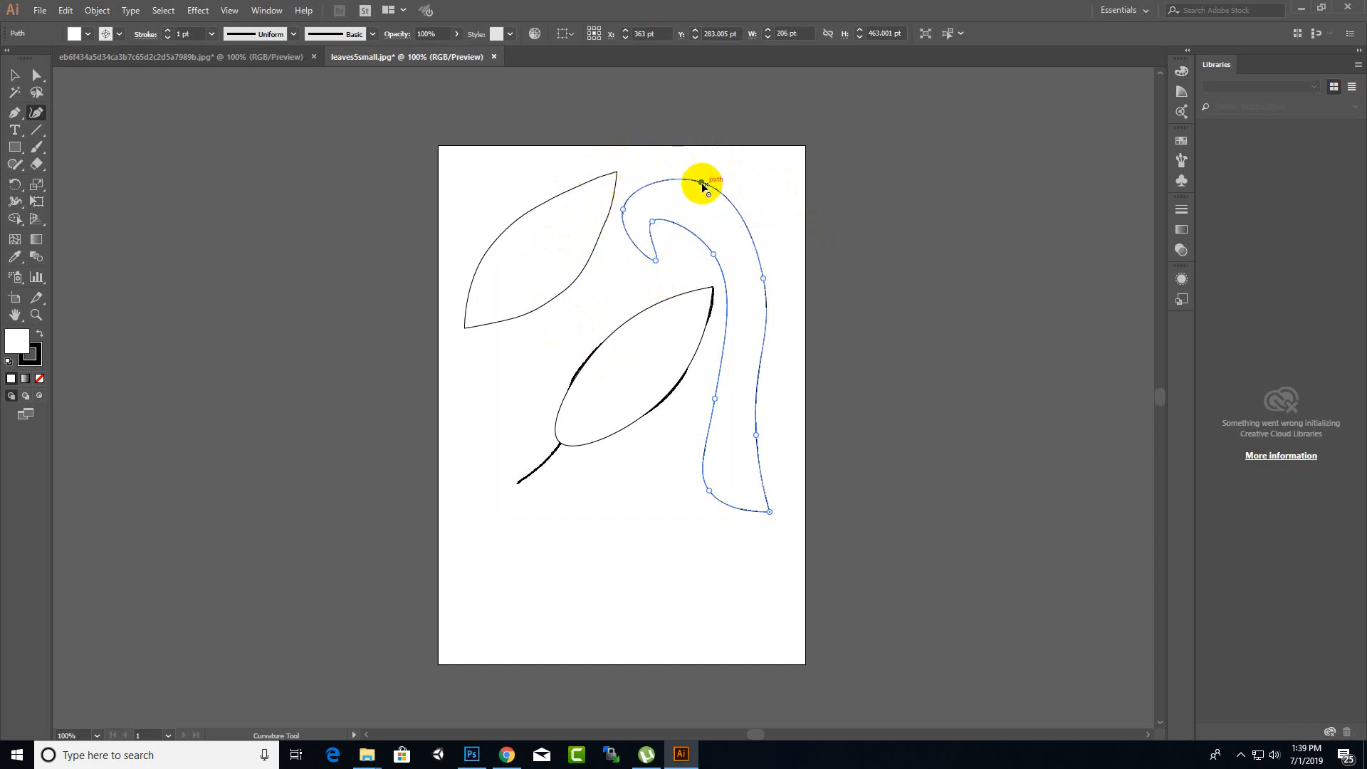
- Shift the hook-shaped path slightly toward the upper left and delete it
{"action": "left_click", "coordinate": [40, 123]}
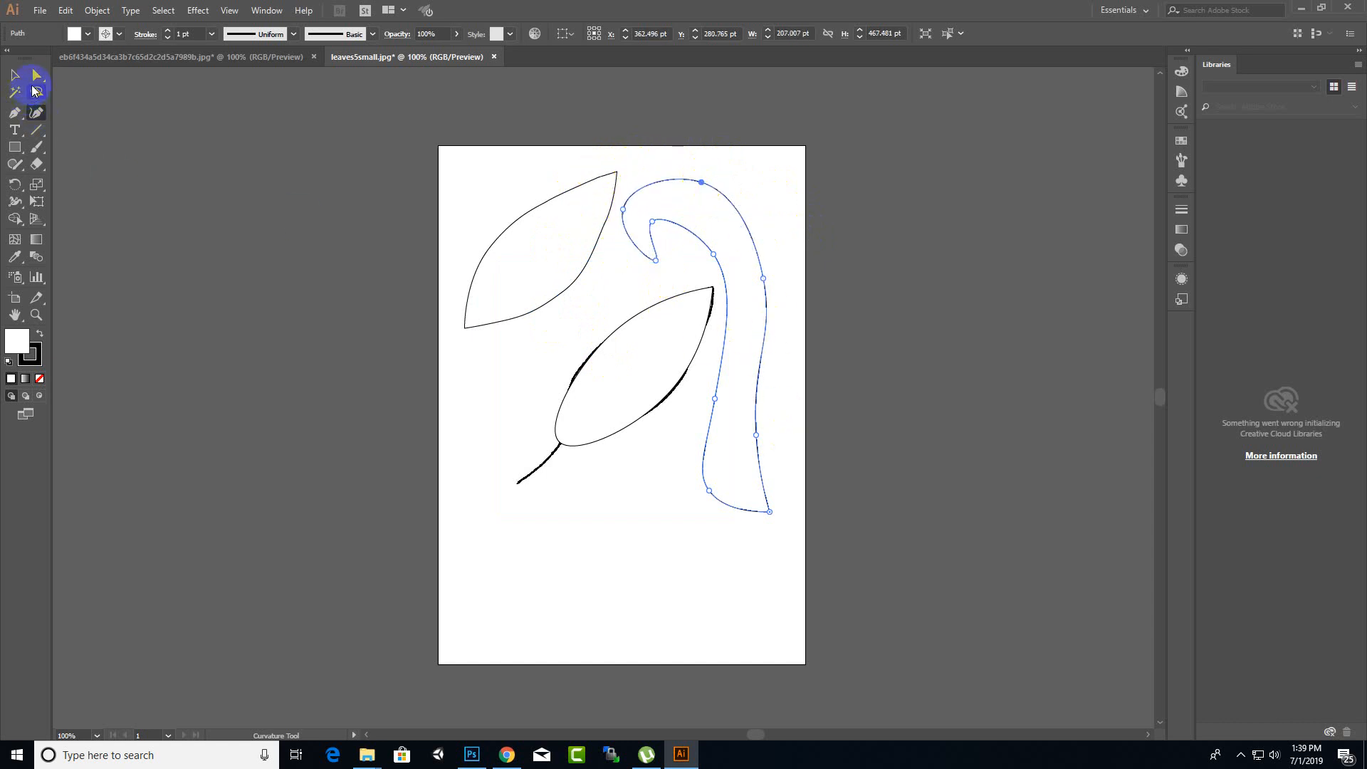
{"action": "left_click", "coordinate": [14, 75]}
{"action": "left_click_drag", "start_coordinate": [665, 229], "coordinate": [702, 220]}
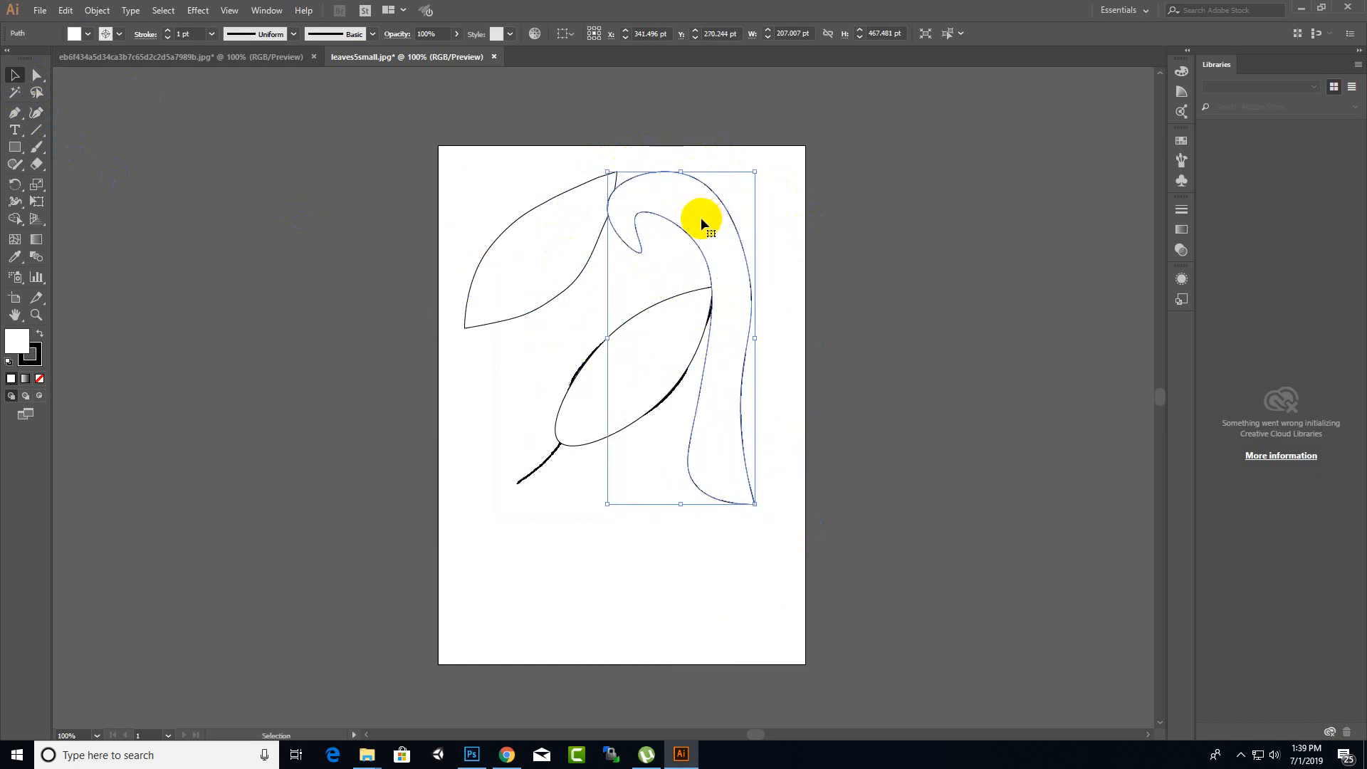
{"action": "key", "text": "Delete"}
- Reshape the Curvature-traced leaf by nudging its lower-right edge anchor and moving its tip anchor to a spot above the leaf image's upper edge
{"action": "left_click", "coordinate": [705, 318]}
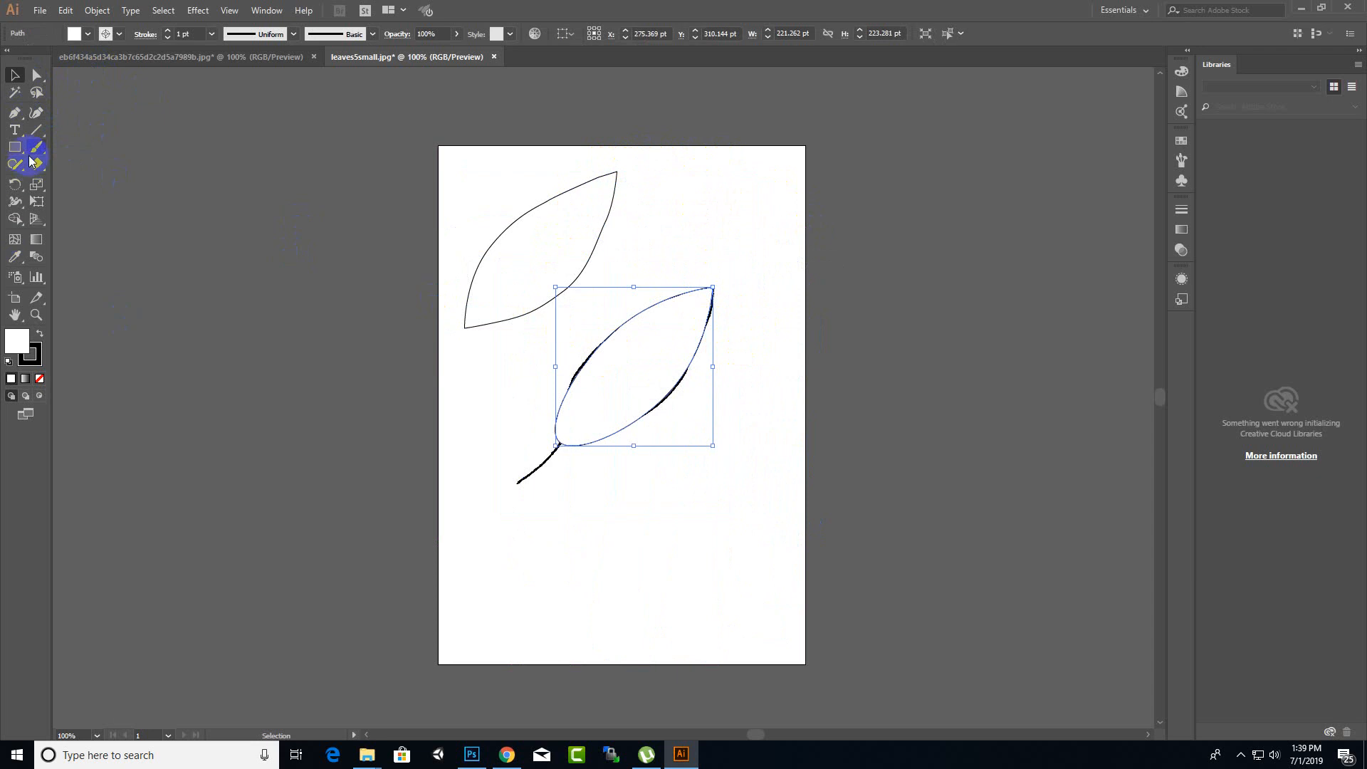
{"action": "left_click", "coordinate": [37, 113]}
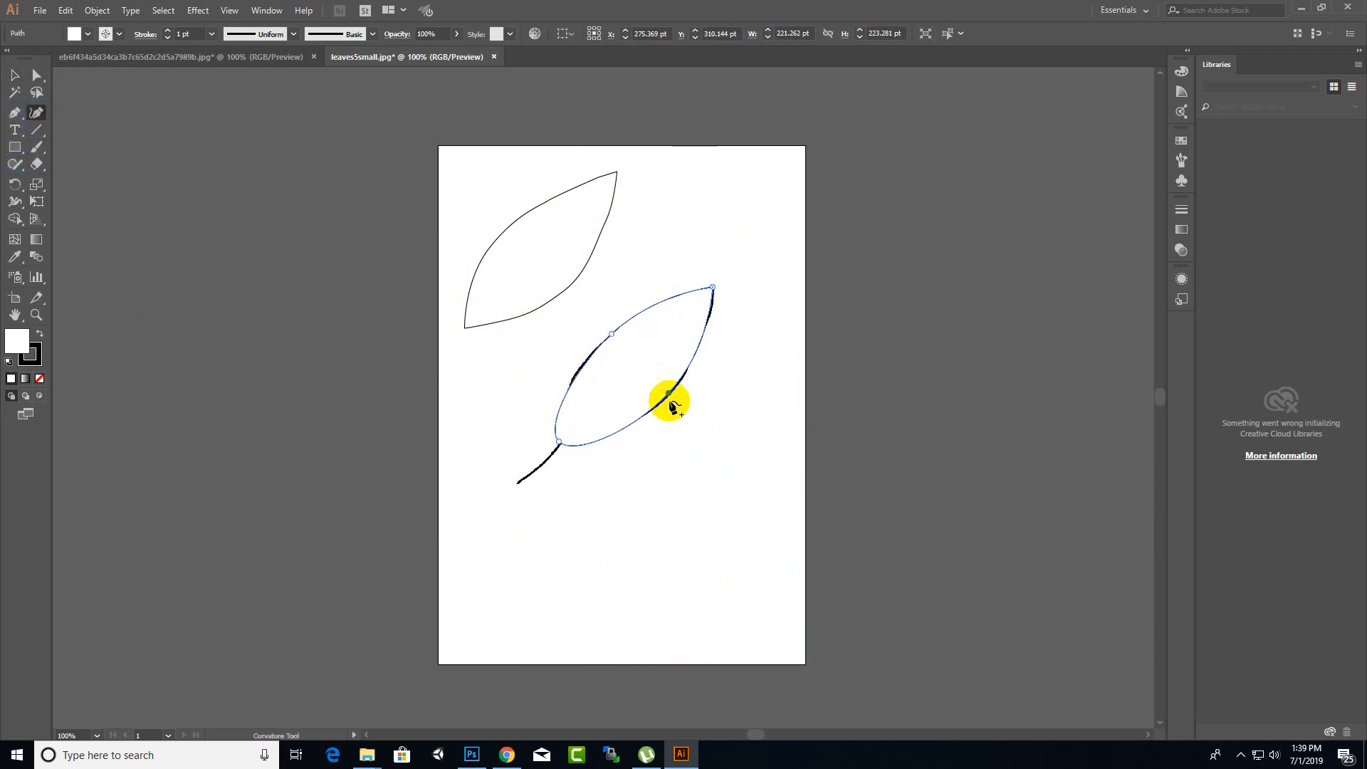
{"action": "mouse_move", "coordinate": [683, 403]}
{"action": "left_mouse_down"}
{"action": "mouse_move", "coordinate": [720, 412]}
{"action": "mouse_move", "coordinate": [564, 333]}
{"action": "mouse_move", "coordinate": [664, 396]}
{"action": "left_mouse_up"}
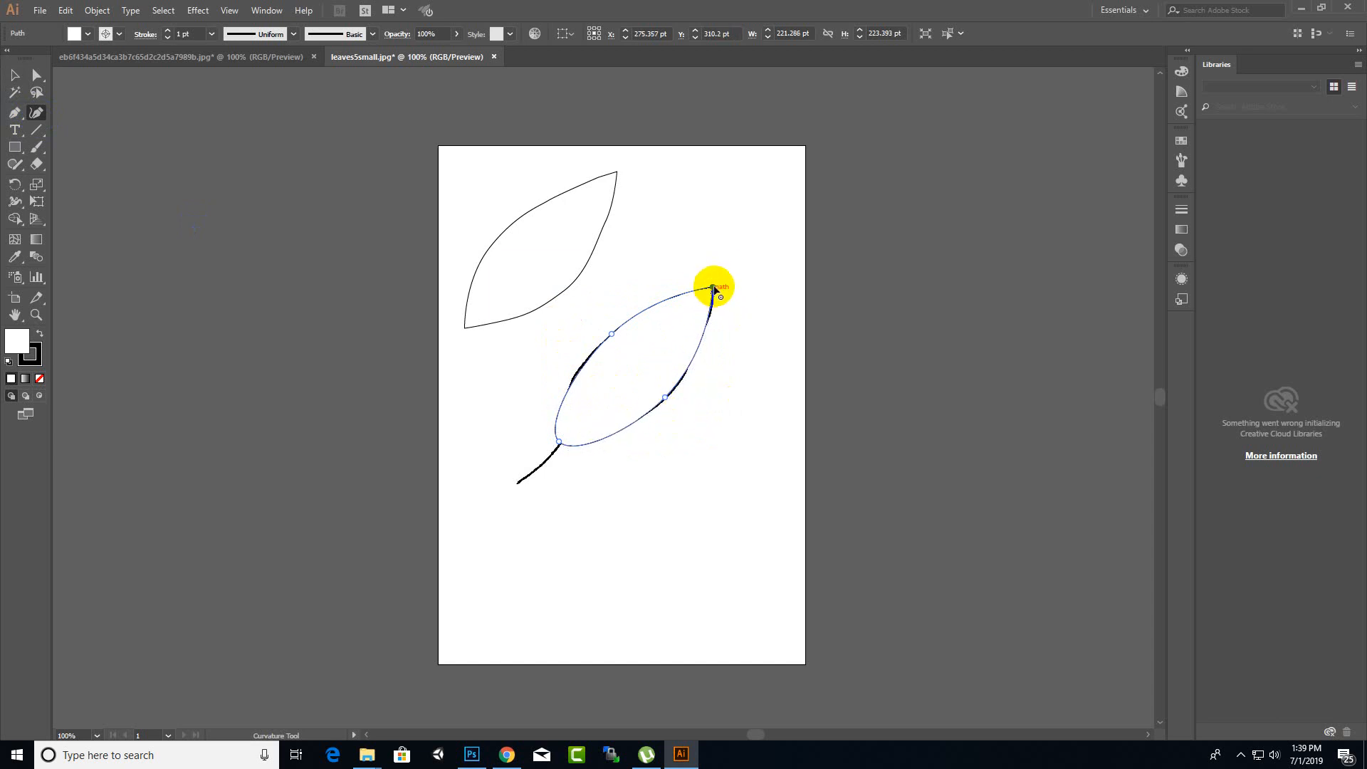
{"action": "left_click_drag", "start_coordinate": [713, 289], "coordinate": [734, 323]}
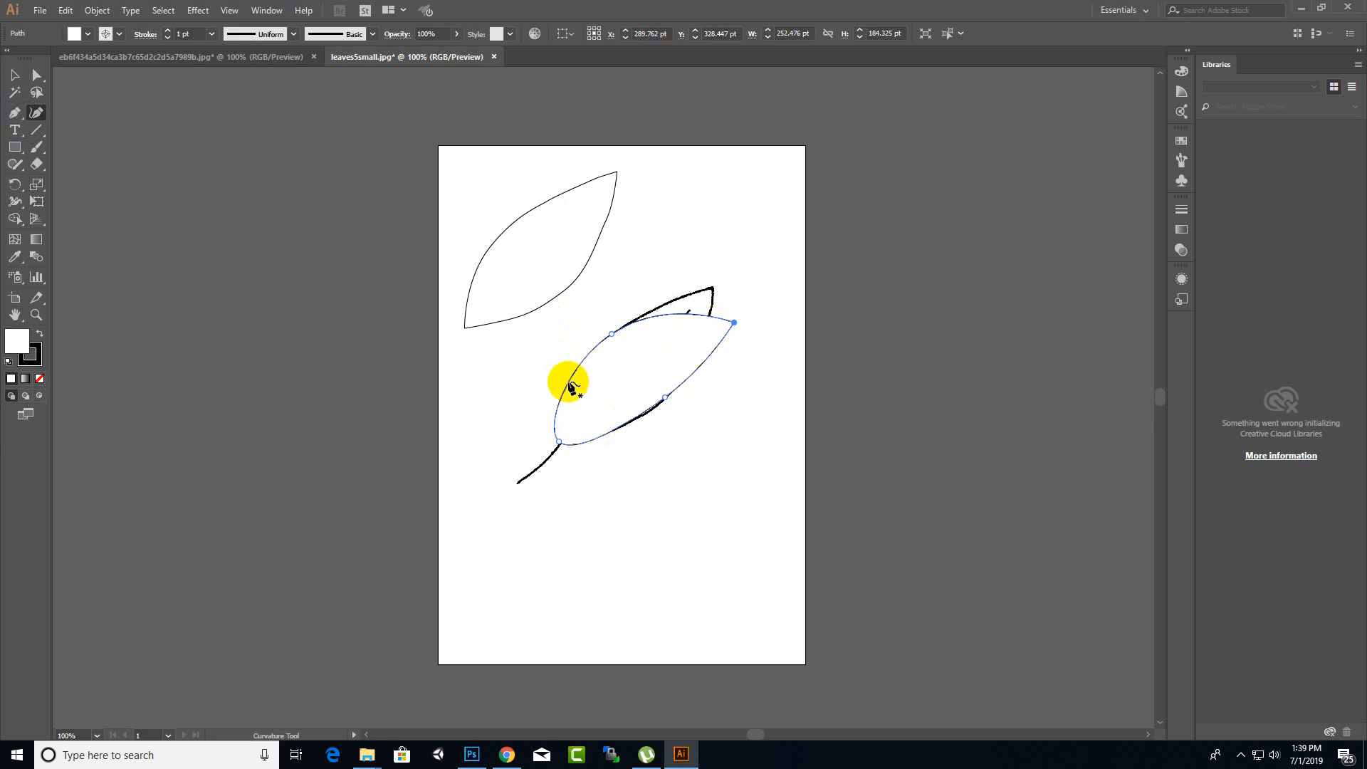
{"action": "left_click_drag", "start_coordinate": [737, 328], "coordinate": [702, 436]}
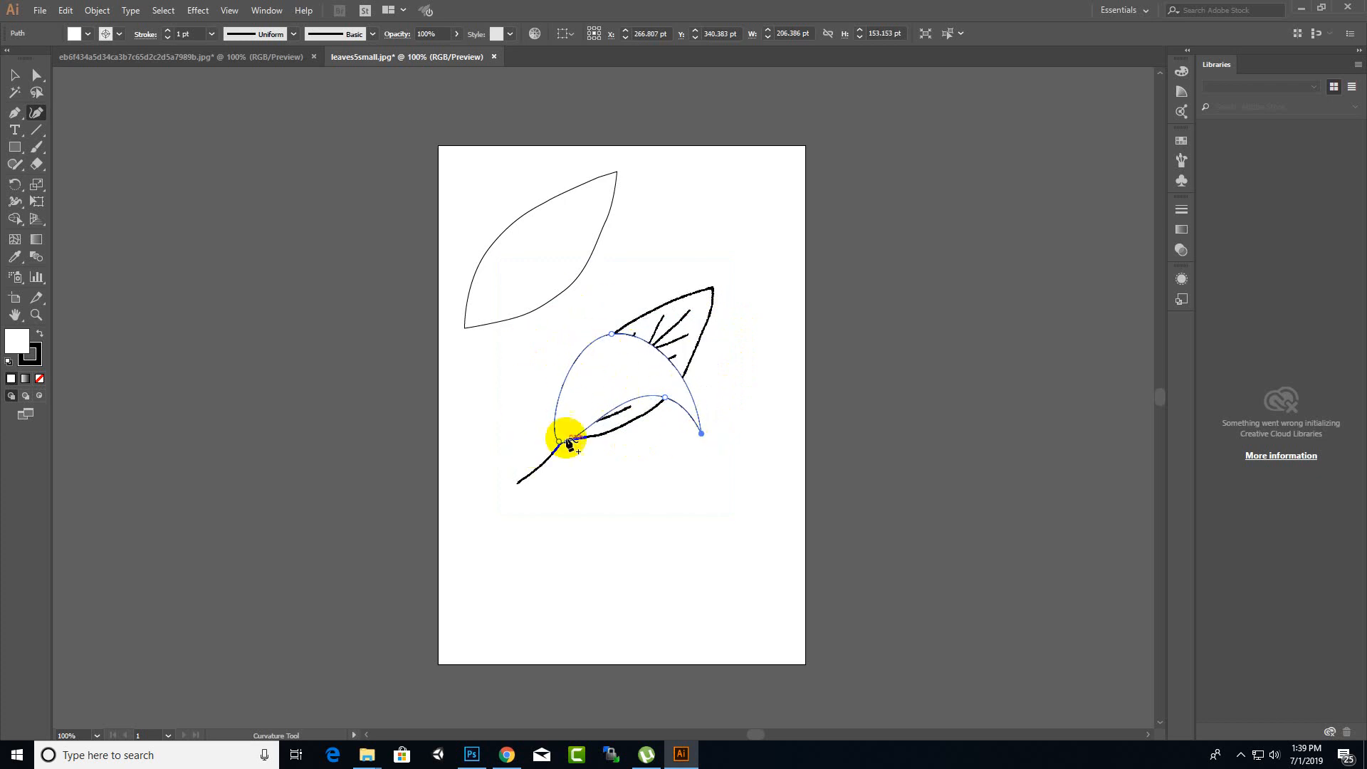
{"action": "mouse_move", "coordinate": [703, 433]}
{"action": "left_mouse_down"}
{"action": "mouse_move", "coordinate": [730, 308]}
{"action": "mouse_move", "coordinate": [689, 269]}
{"action": "mouse_move", "coordinate": [610, 270]}
{"action": "left_mouse_up"}
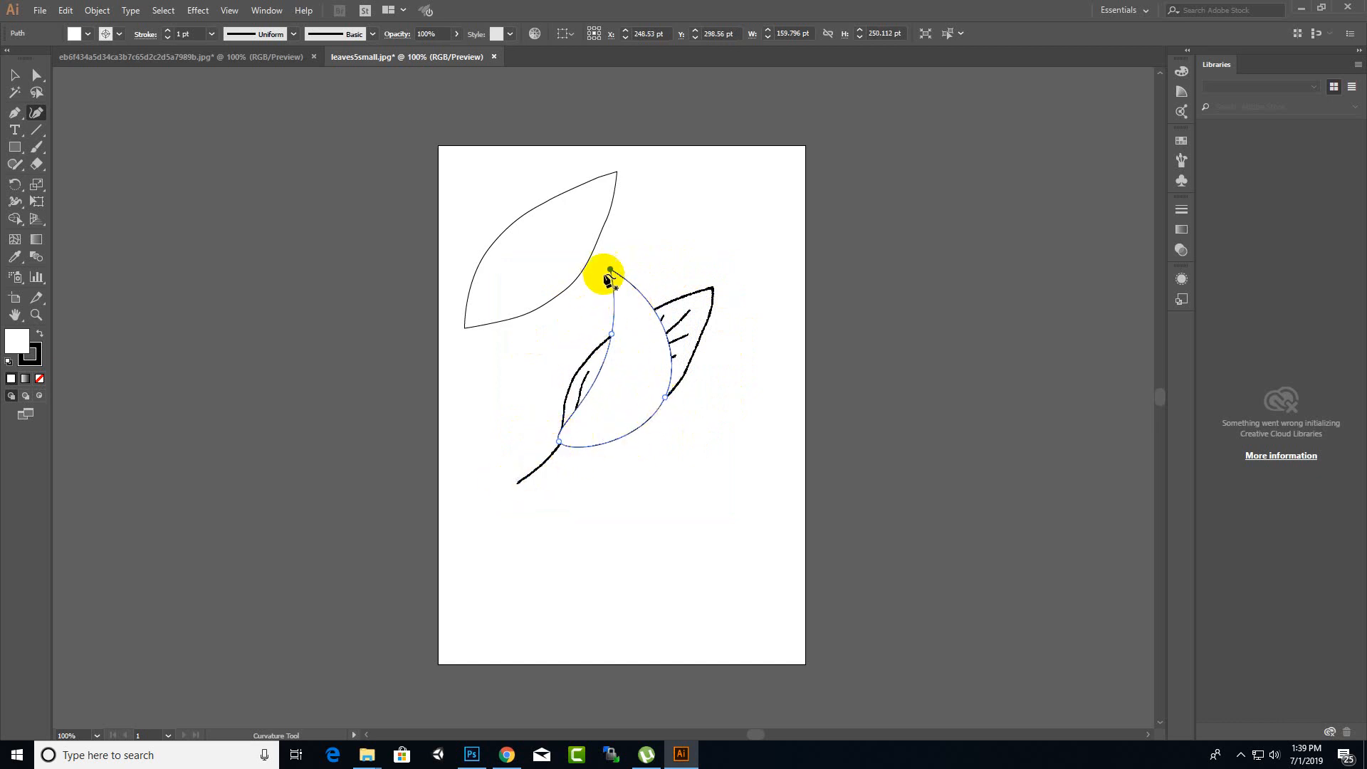
- Delete the reshaped Curvature path and the Pen-traced leaf outline from the artboard
{"action": "left_click", "coordinate": [14, 73]}
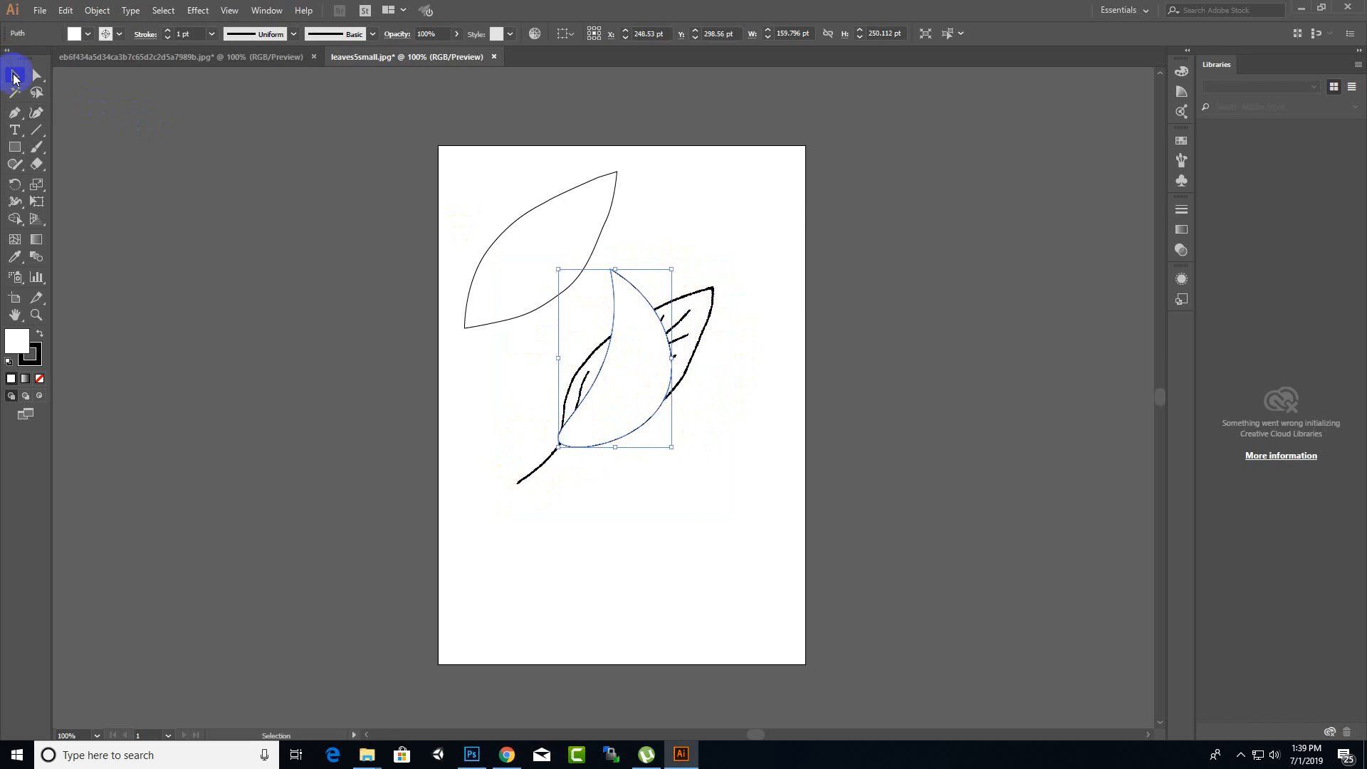
{"action": "left_click_drag", "start_coordinate": [639, 354], "coordinate": [677, 354]}
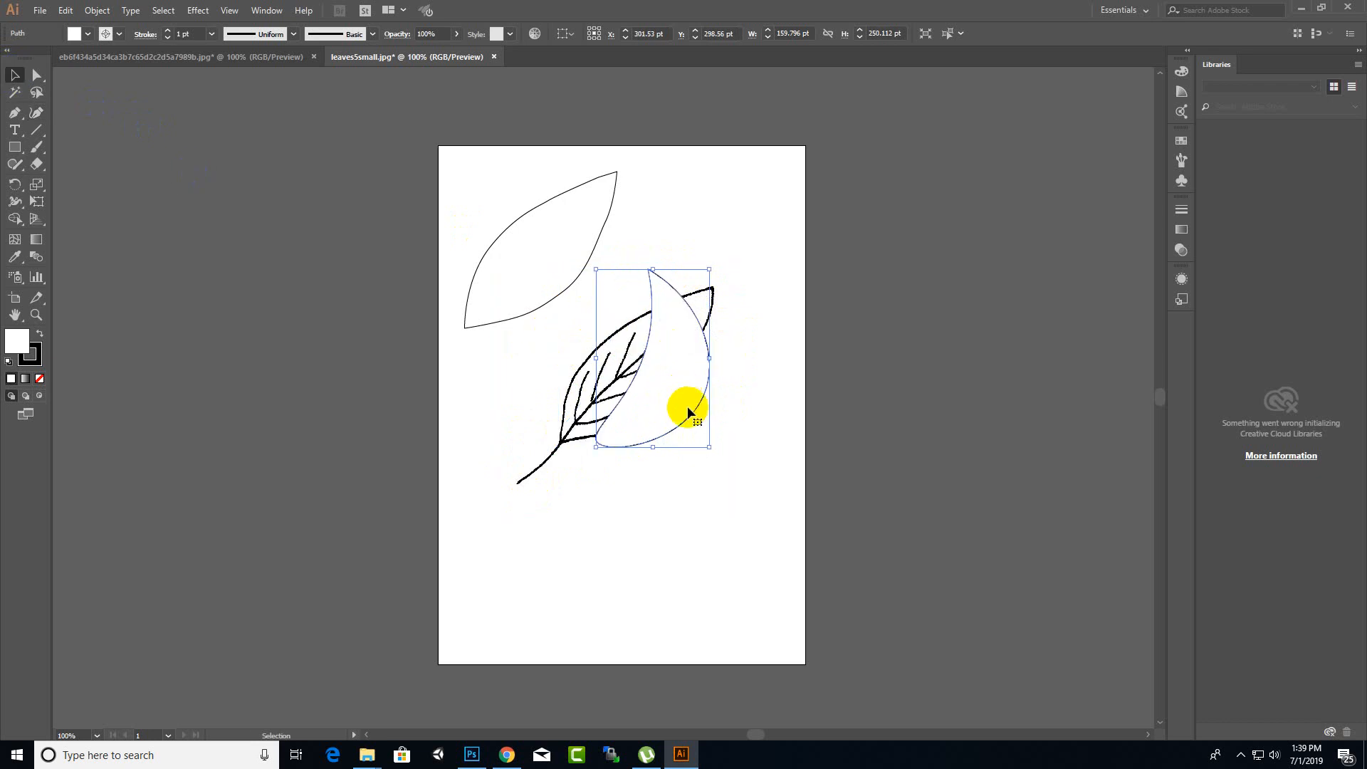
{"action": "key", "text": "Delete"}
{"action": "left_click", "coordinate": [574, 220]}
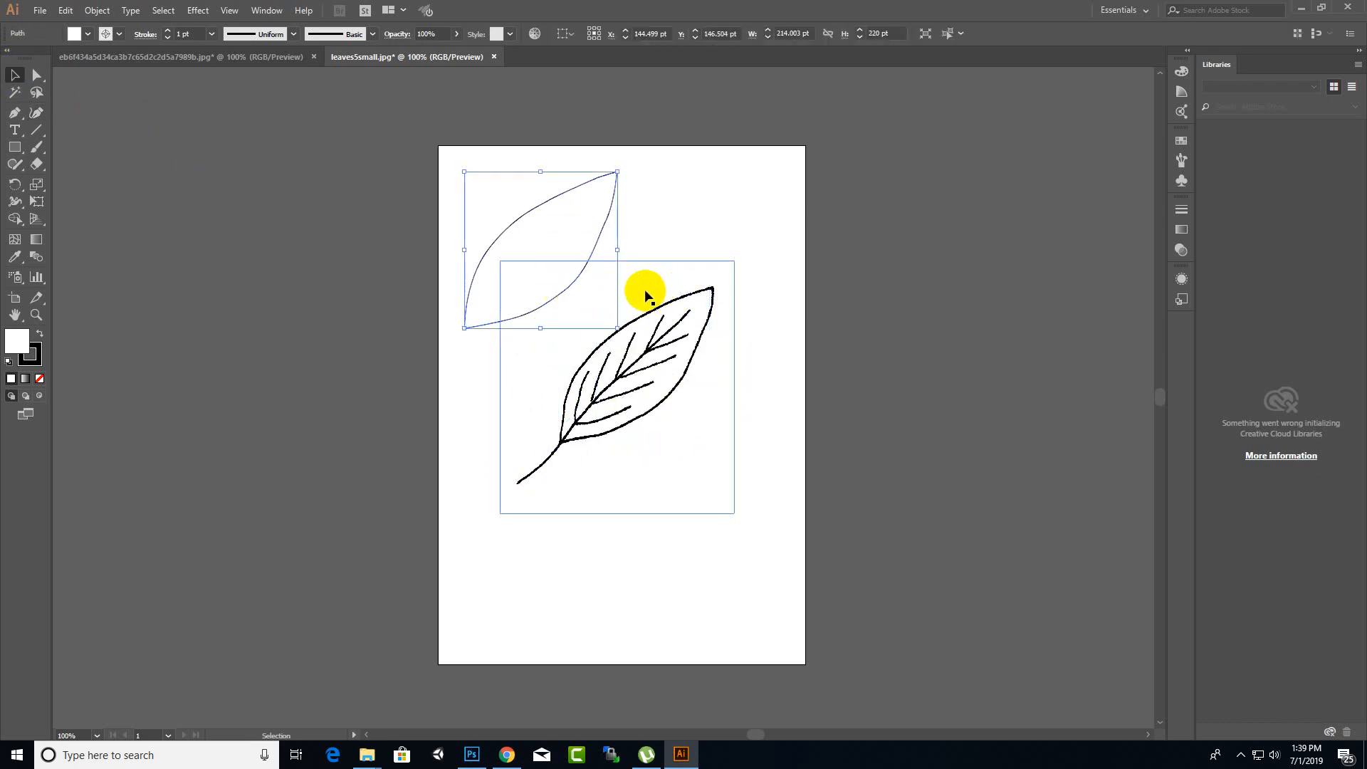
{"action": "key", "text": "Delete"}
- Delete the leaf image to leave the artboard empty
{"action": "left_click", "coordinate": [26, 147]}
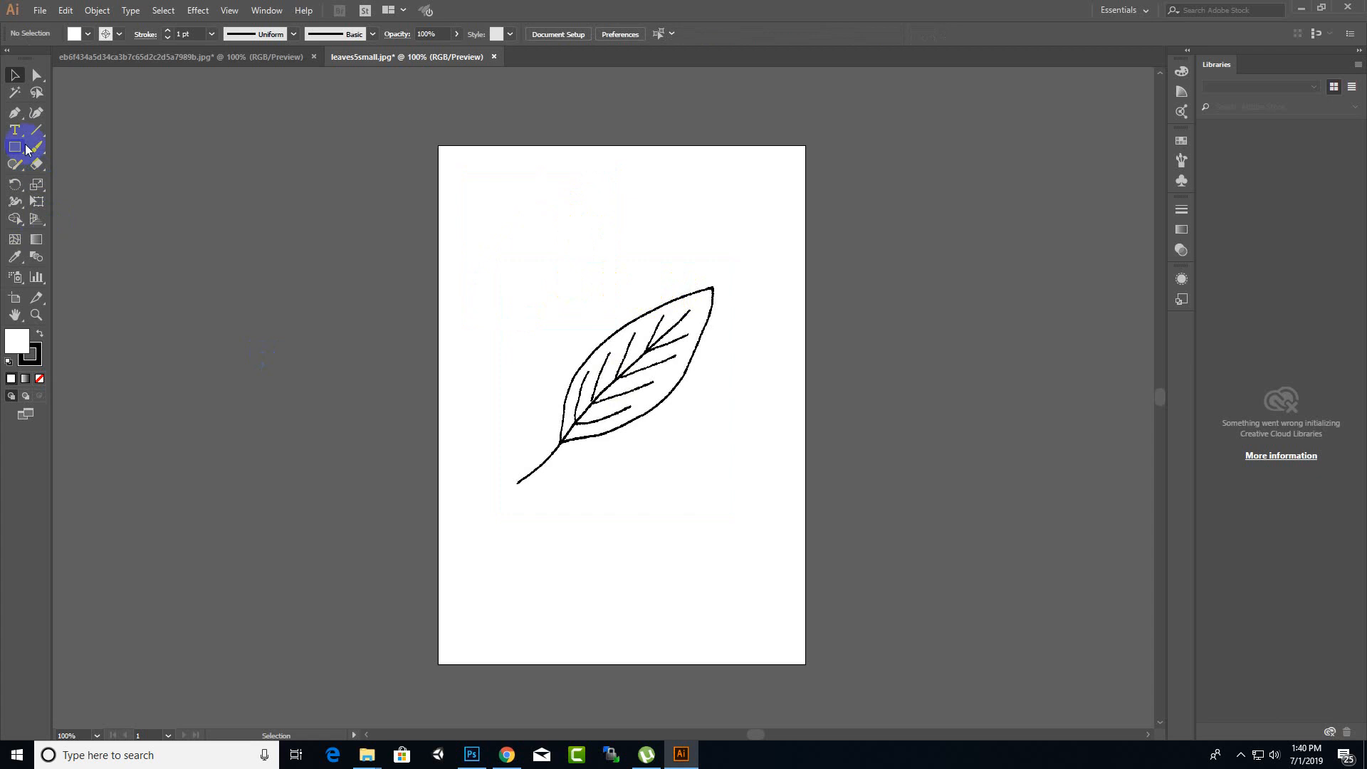
{"action": "left_click", "coordinate": [16, 114]}
{"action": "left_click", "coordinate": [565, 414]}
{"action": "key", "text": "Delete"}
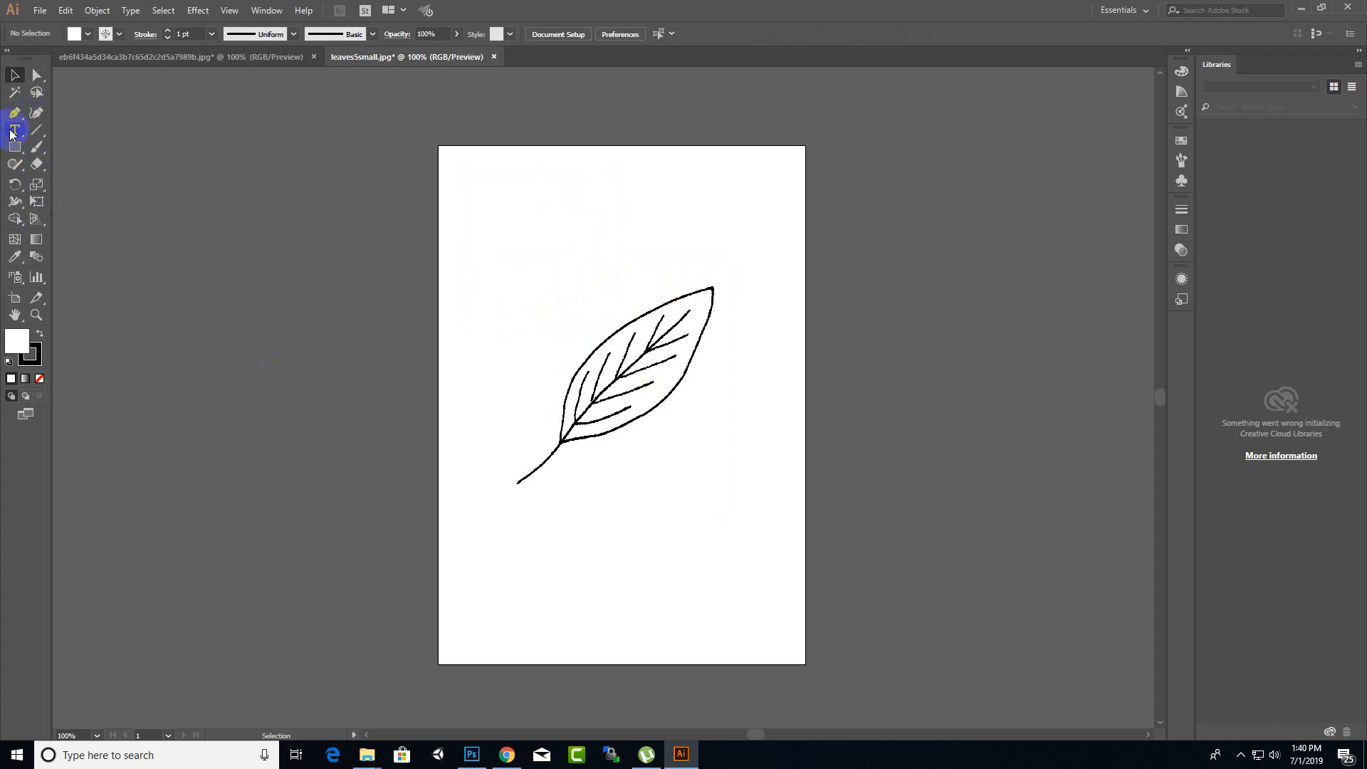
{"action": "left_click", "coordinate": [625, 314]}
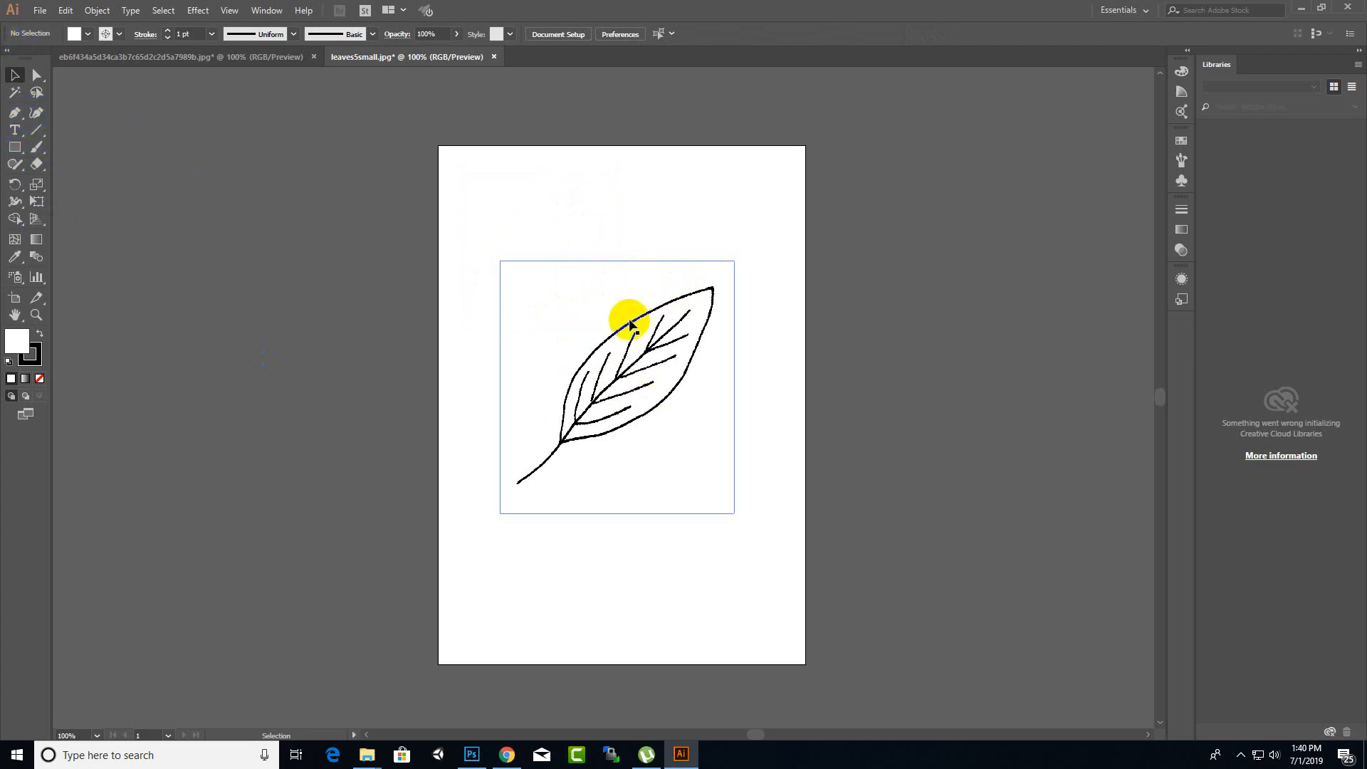
{"action": "key", "text": "Delete"}
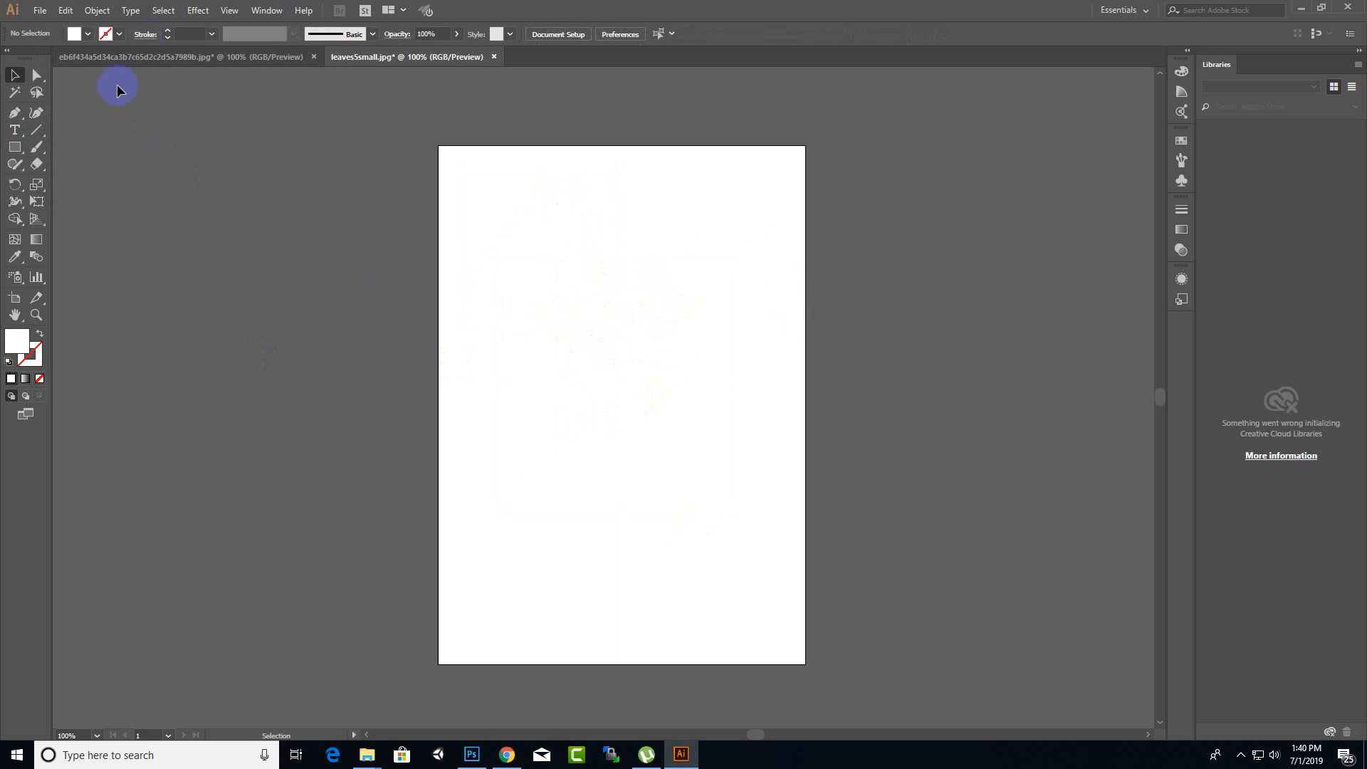
- Open 640.jpg from the assets folder and scale the cartoon grenade image up slightly to about 653 by 392 pt
{"action": "left_click", "coordinate": [43, 12]}
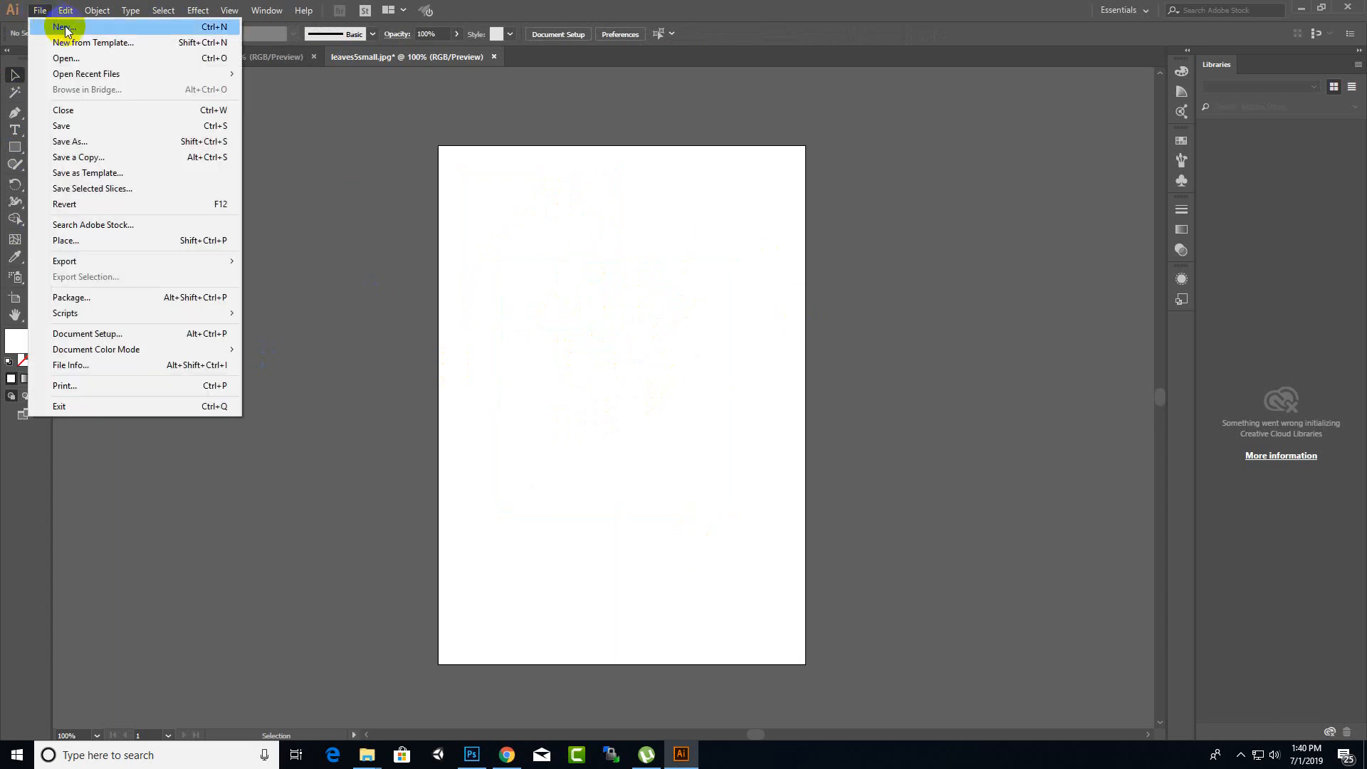
{"action": "left_click", "coordinate": [64, 58]}
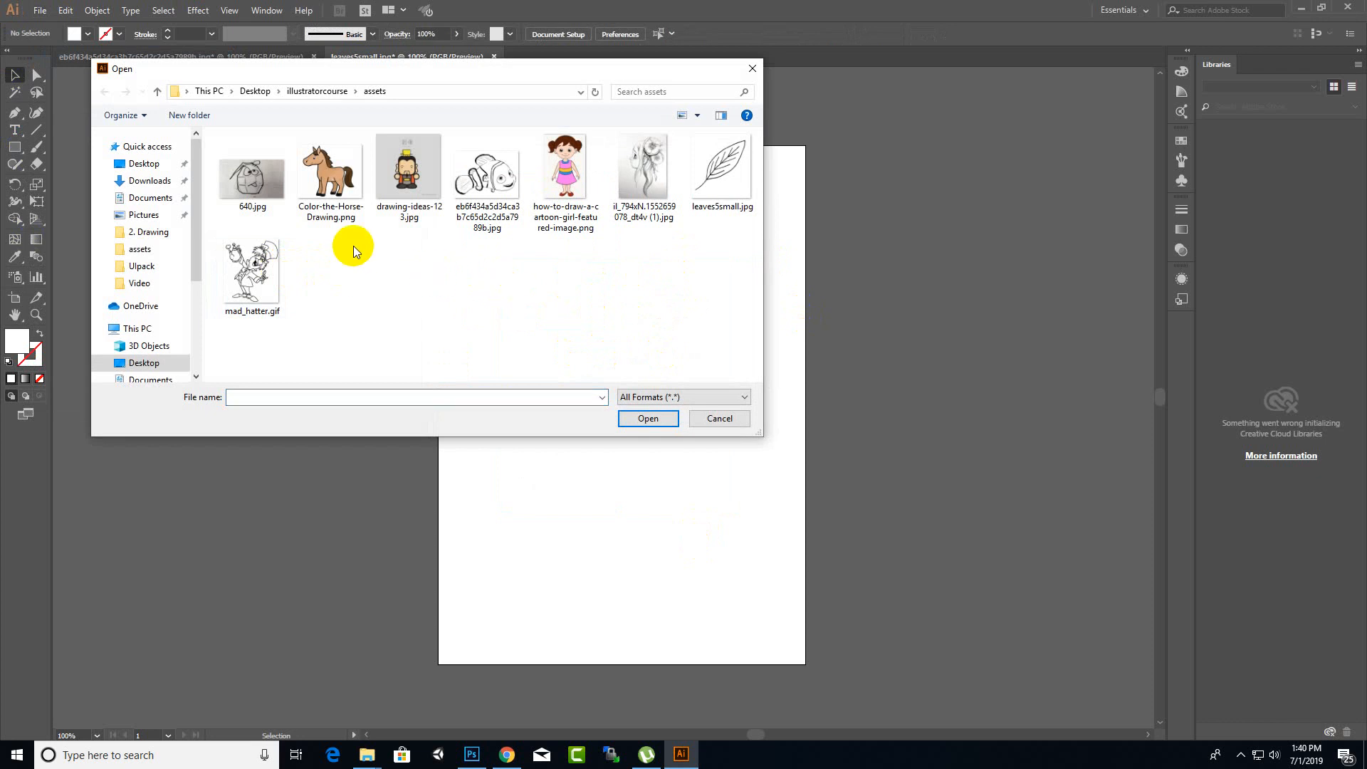
{"action": "left_click", "coordinate": [267, 203]}
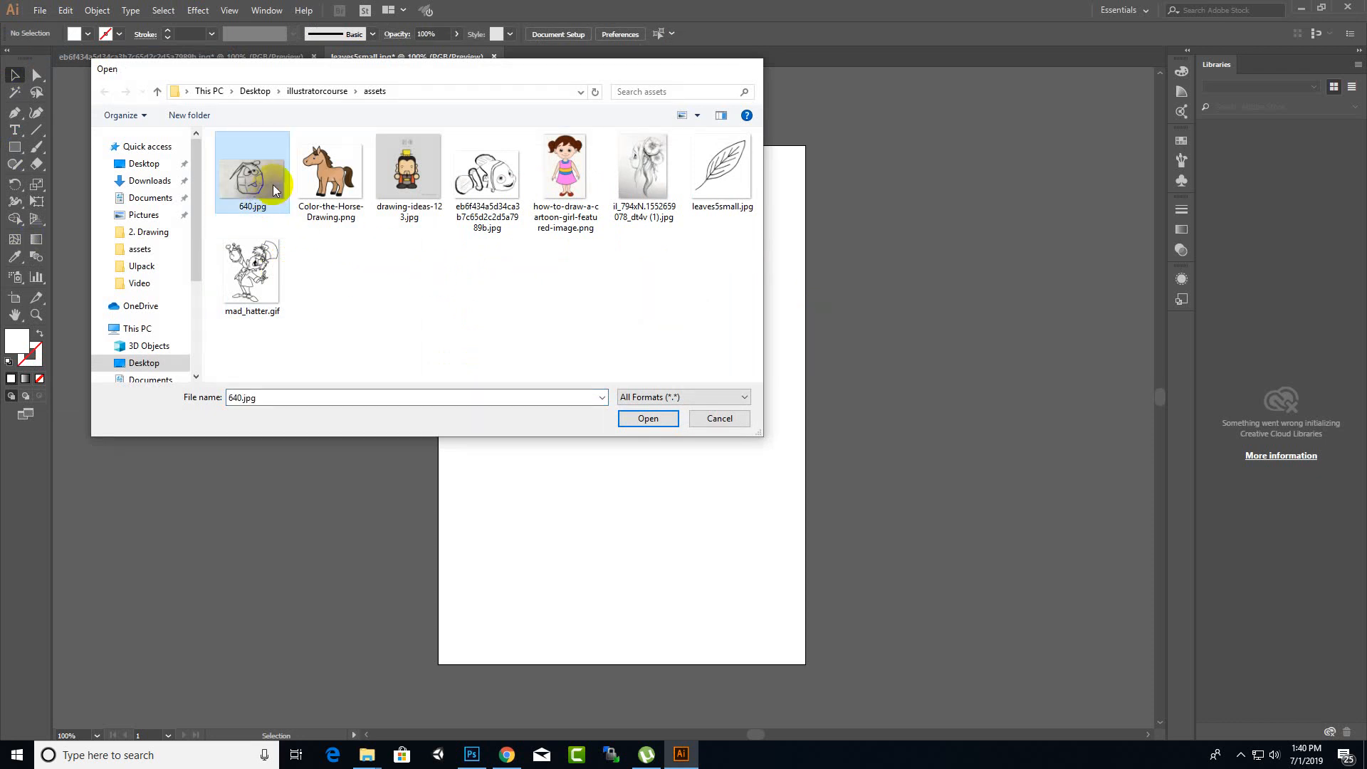
{"action": "double_click", "coordinate": [275, 189]}
{"action": "left_click", "coordinate": [824, 296]}
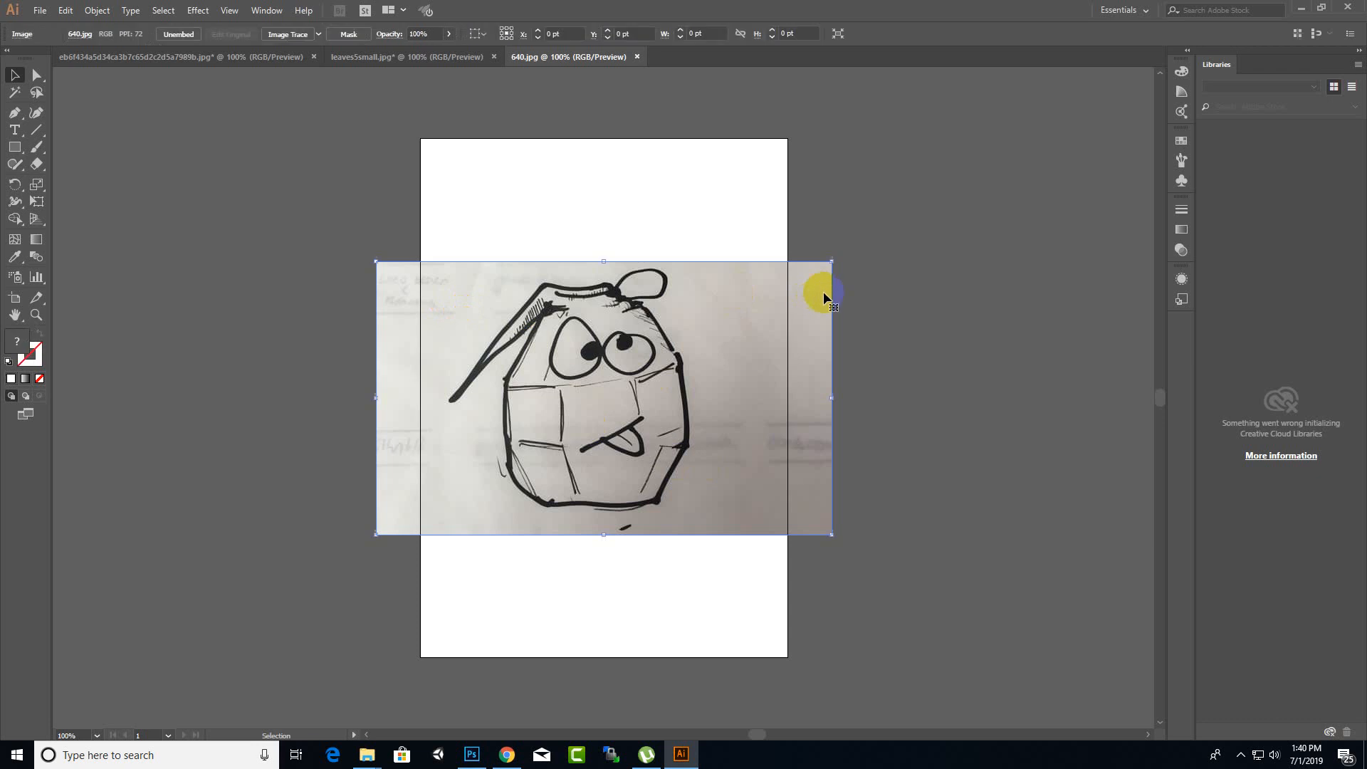
{"action": "mouse_move", "coordinate": [835, 262]}
{"action": "left_mouse_down"}
{"action": "mouse_move", "coordinate": [852, 262]}
{"action": "mouse_move", "coordinate": [841, 256]}
{"action": "left_mouse_up"}
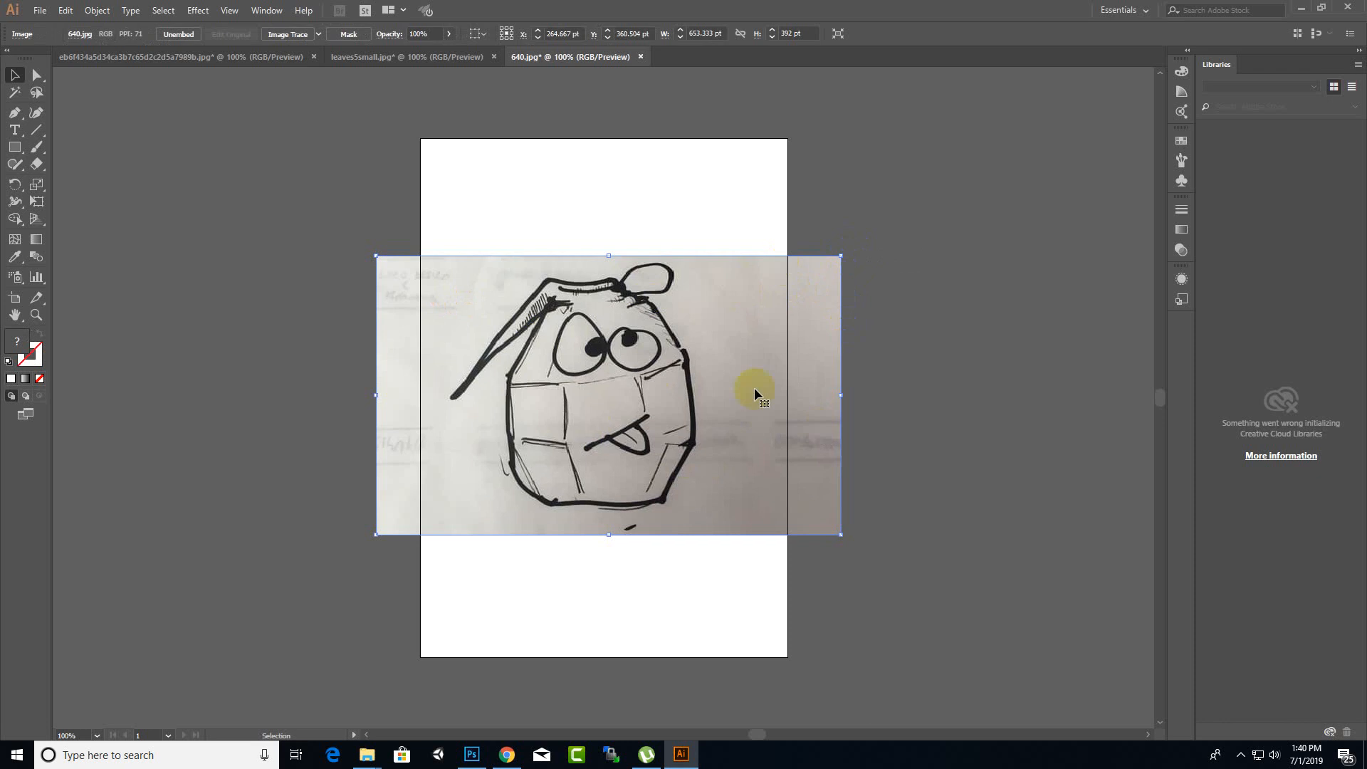
- Start a Curvature path at the grenade lever's lower tip, tracing its outer edge and top up to the start of the ring
{"action": "left_click", "coordinate": [28, 208]}
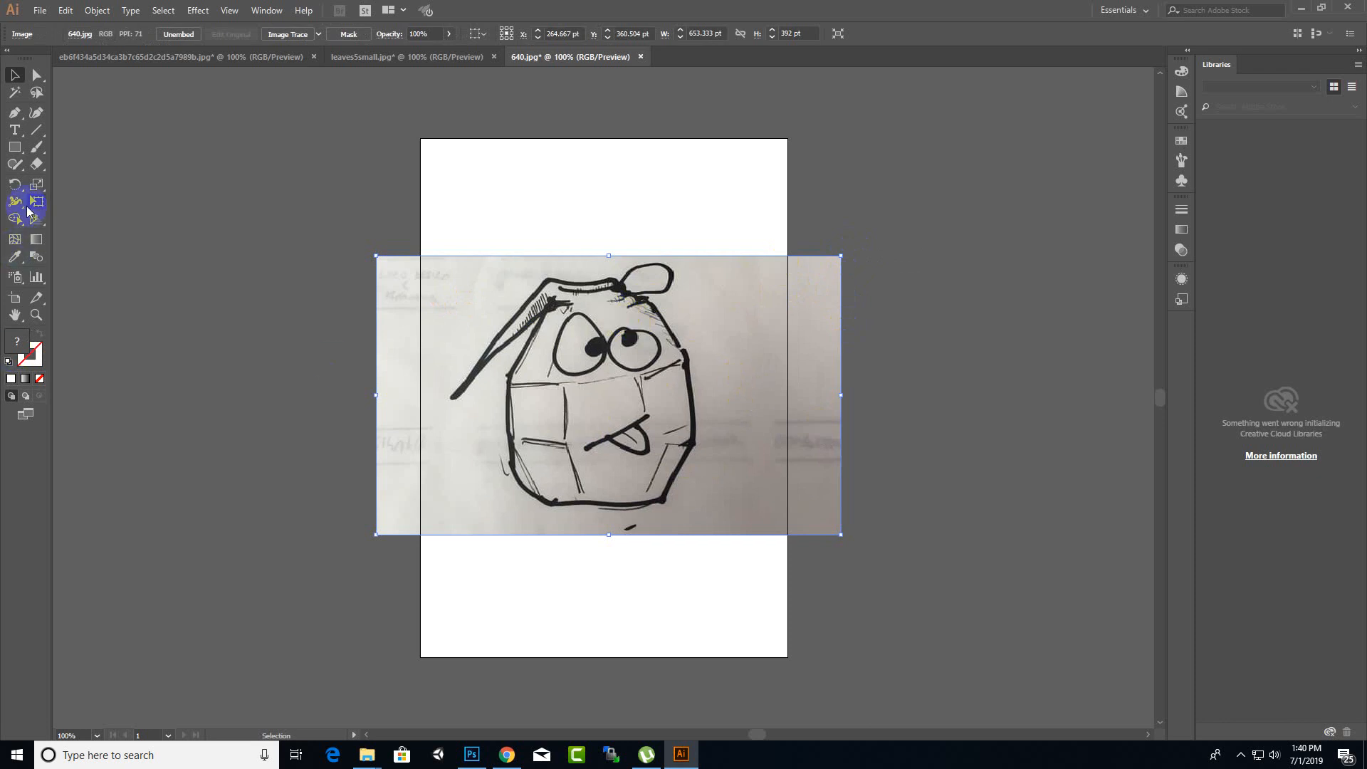
{"action": "left_click", "coordinate": [610, 346]}
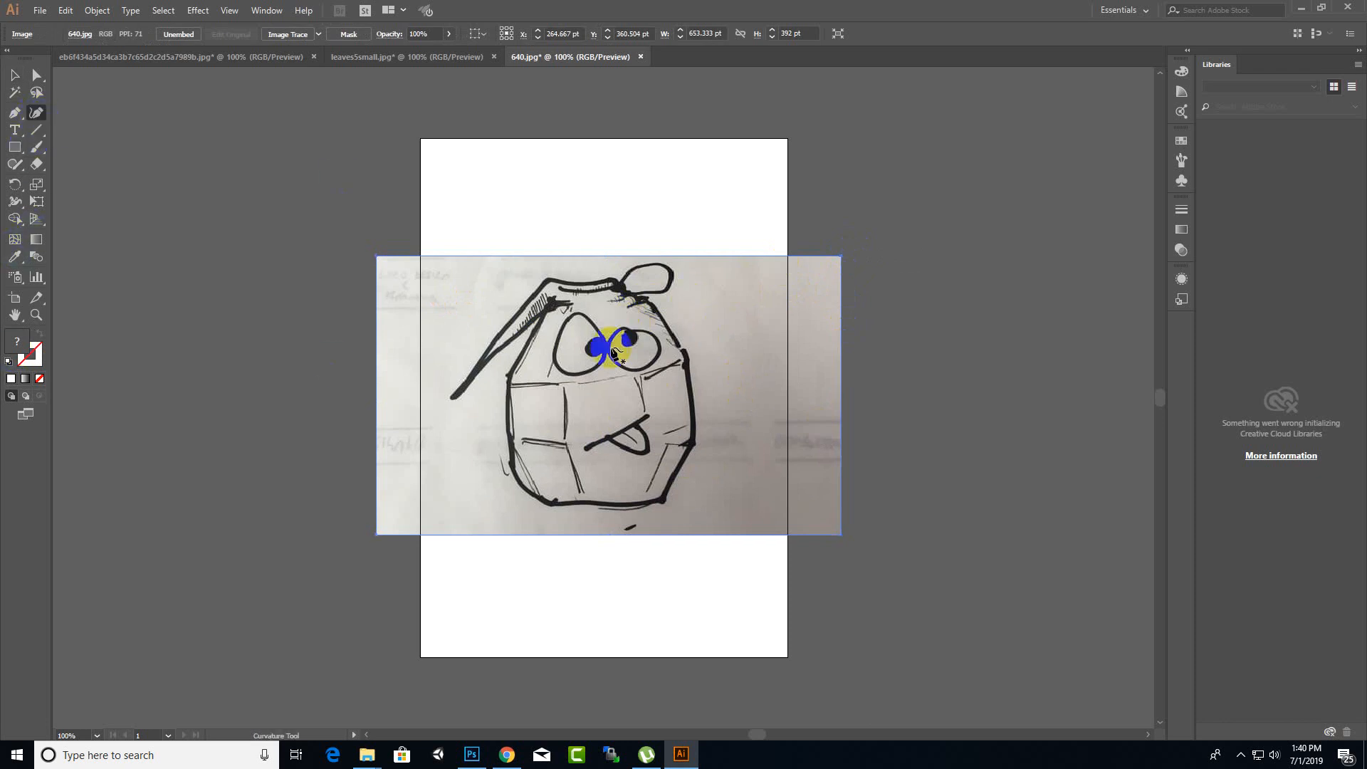
{"action": "left_click", "coordinate": [596, 344]}
{"action": "key", "text": "Escape"}
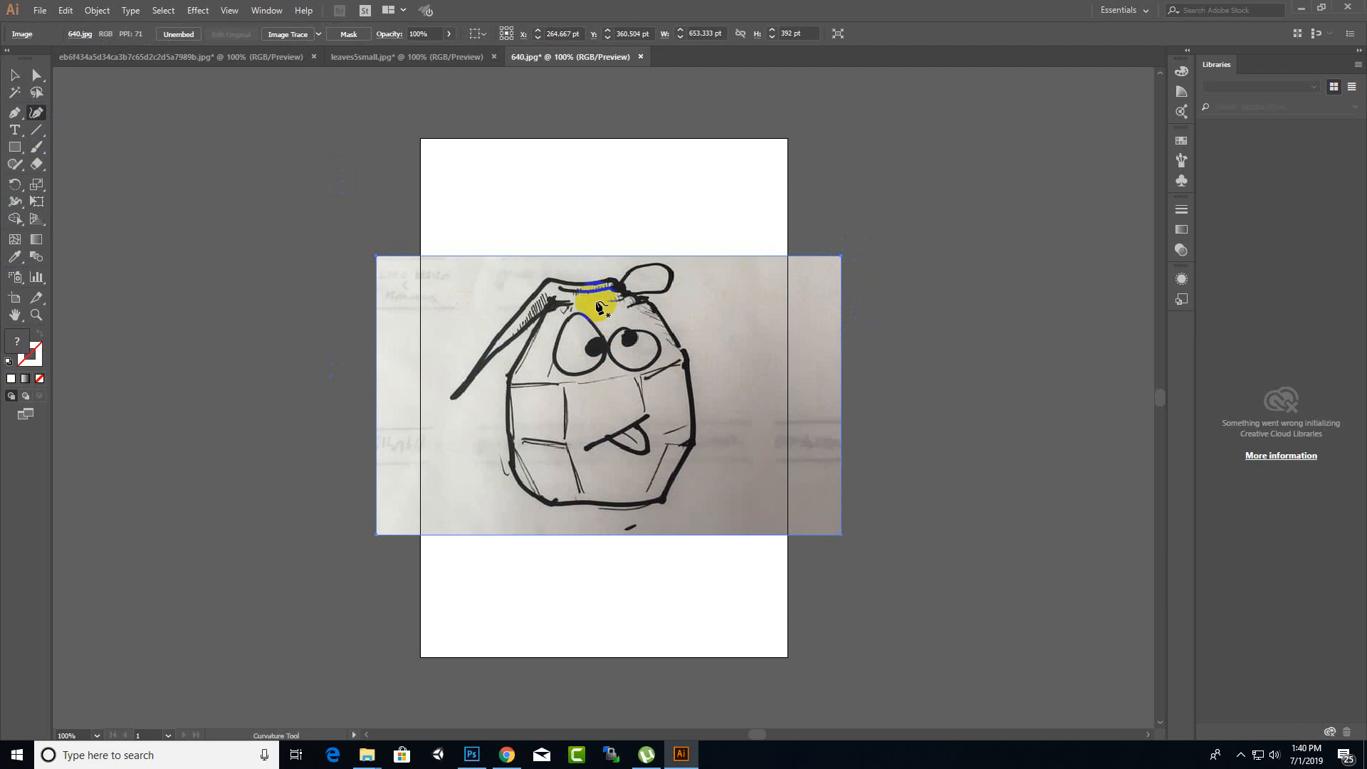
{"action": "left_click", "coordinate": [464, 389]}
{"action": "left_click", "coordinate": [448, 396]}
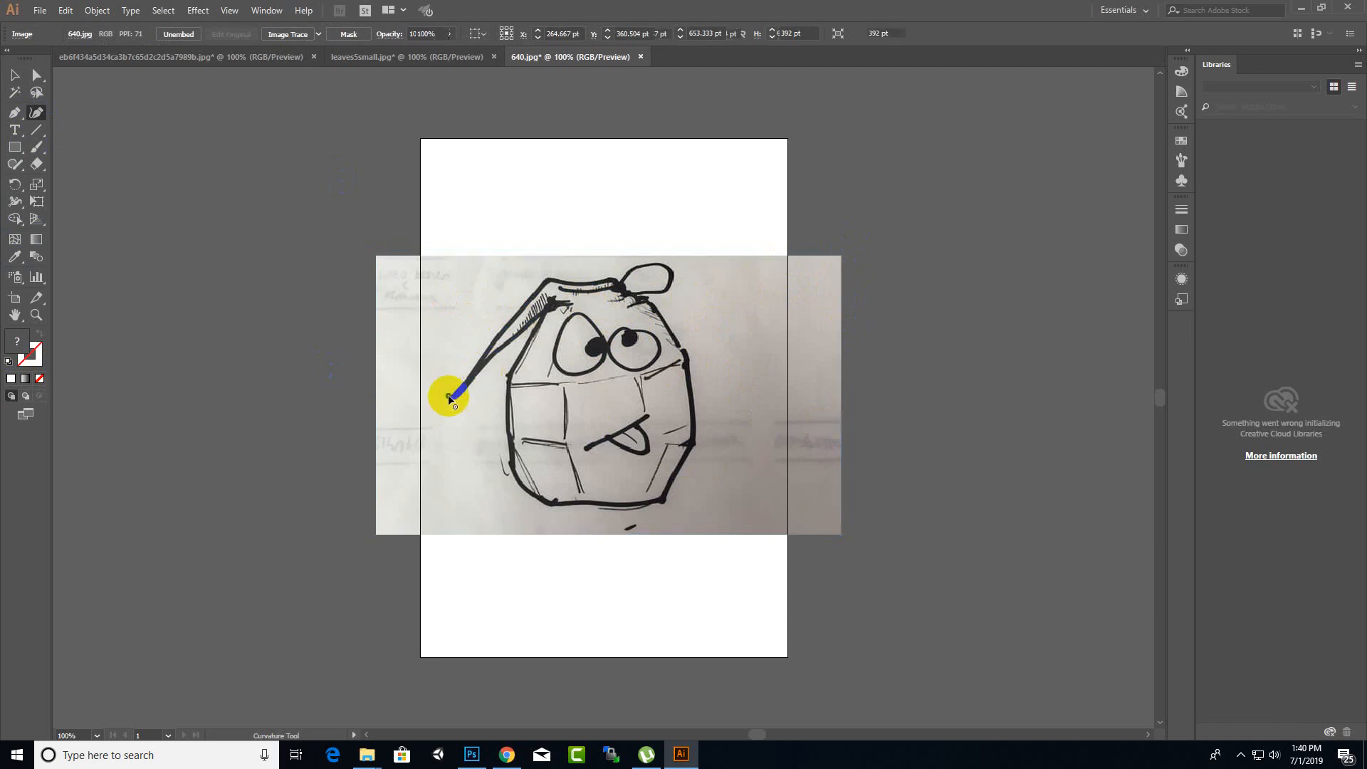
{"action": "left_click", "coordinate": [547, 278]}
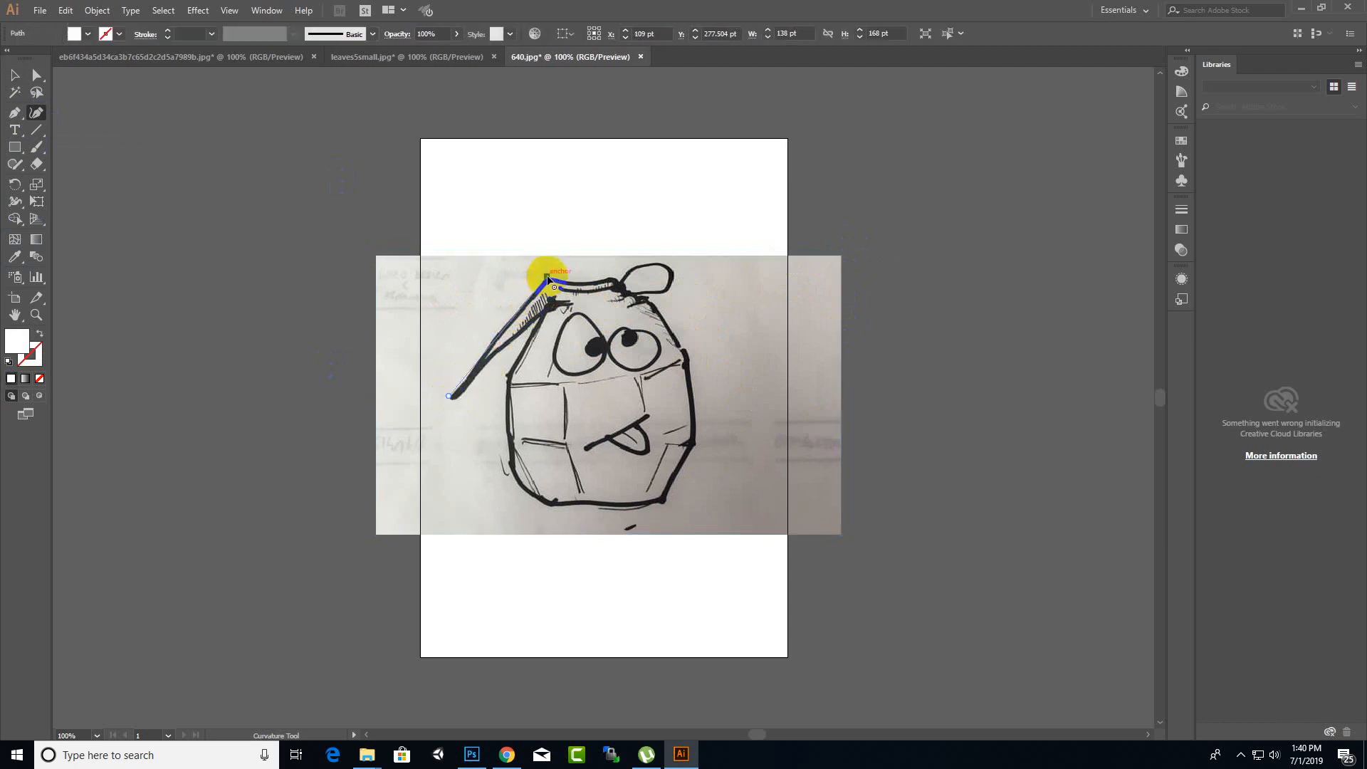
{"action": "left_click", "coordinate": [585, 284]}
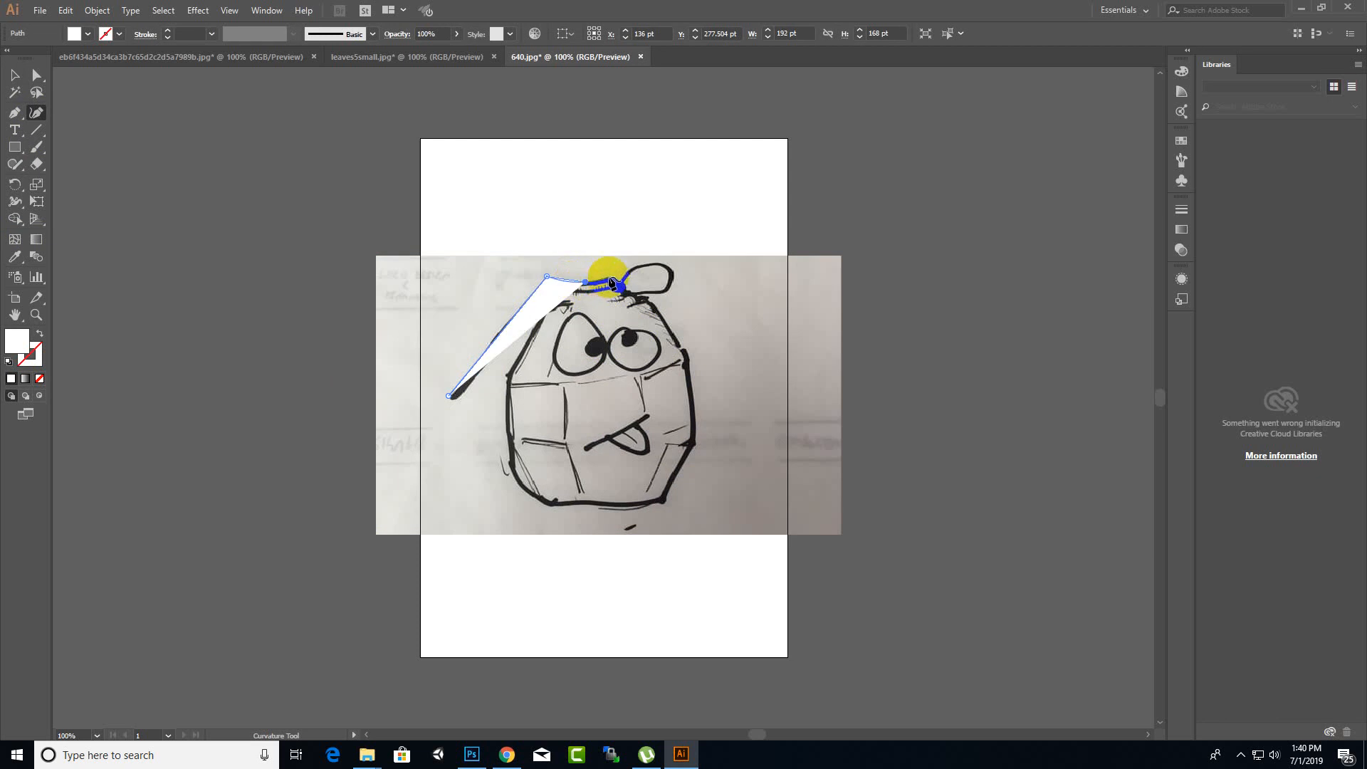
{"action": "left_click", "coordinate": [610, 280]}
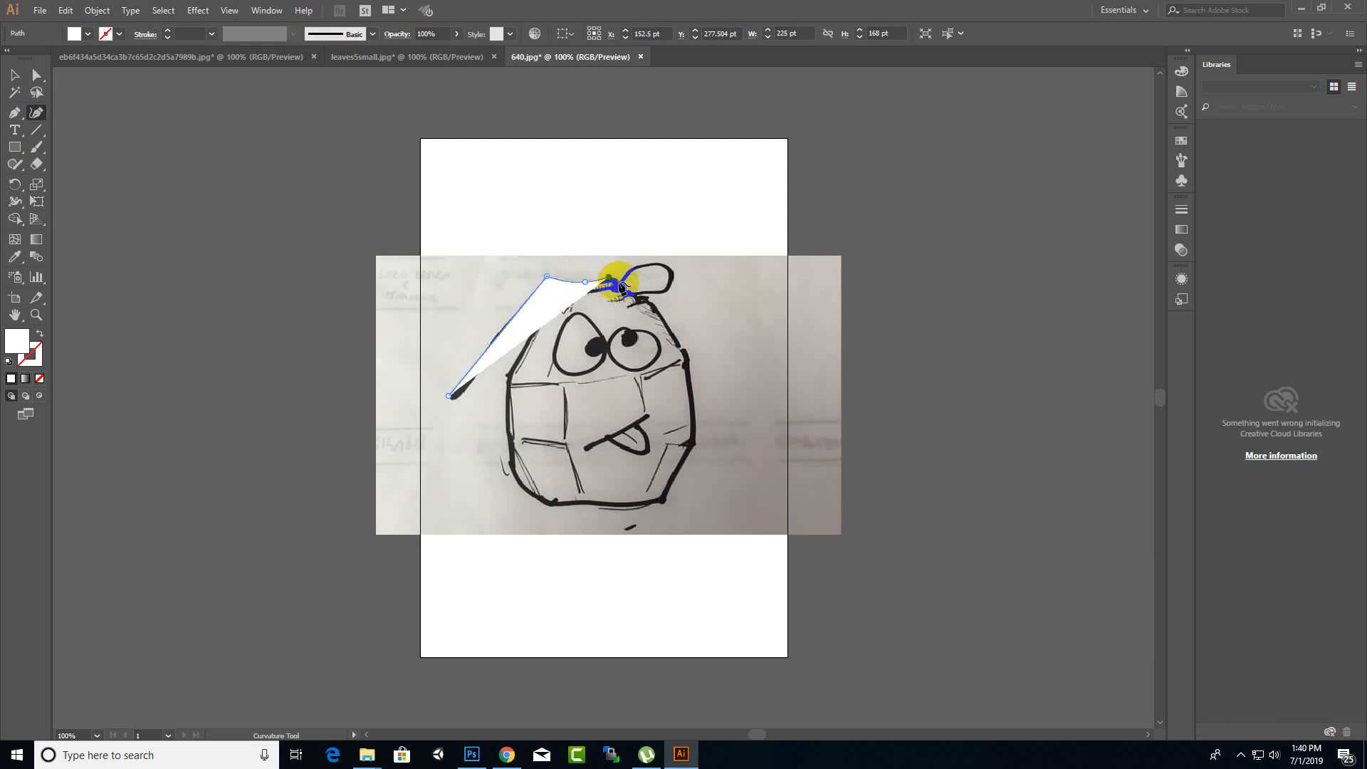
{"action": "left_click", "coordinate": [626, 292]}
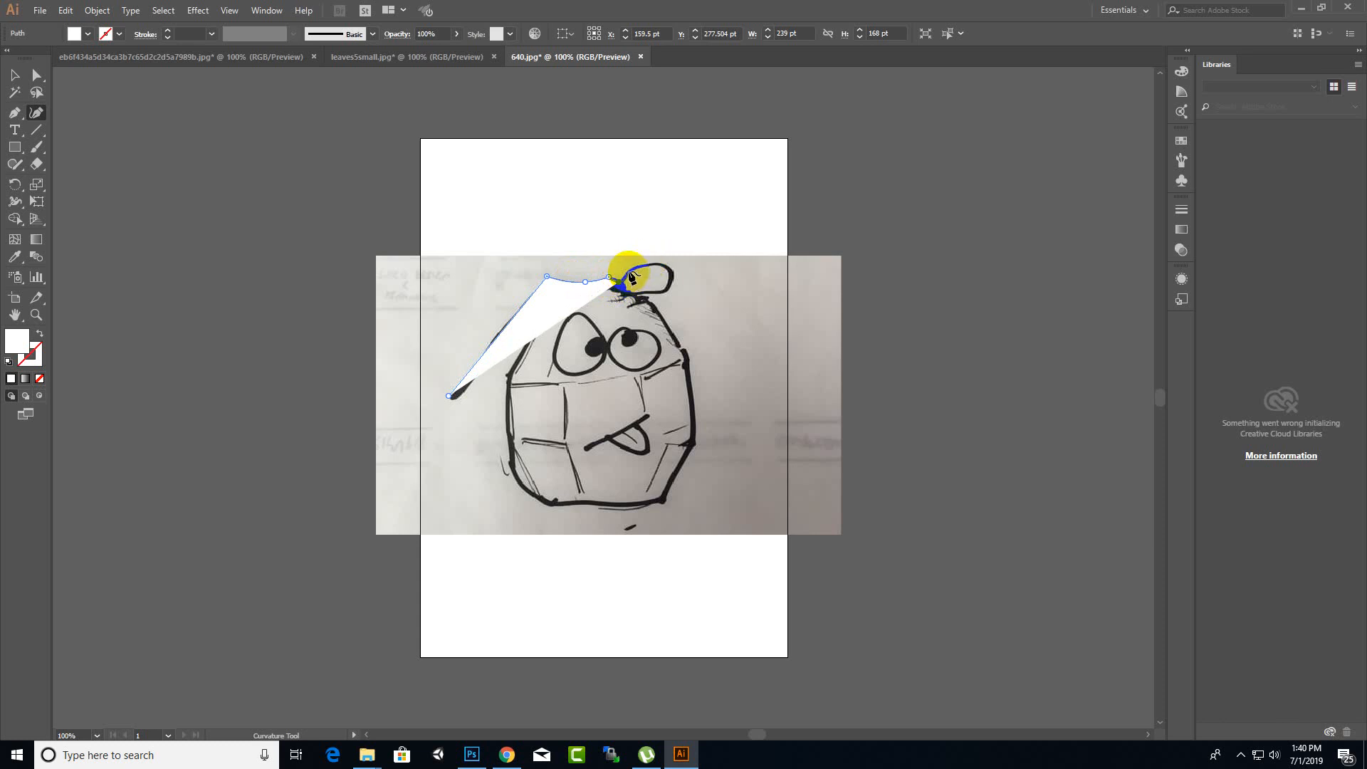
{"action": "left_click", "coordinate": [630, 271]}
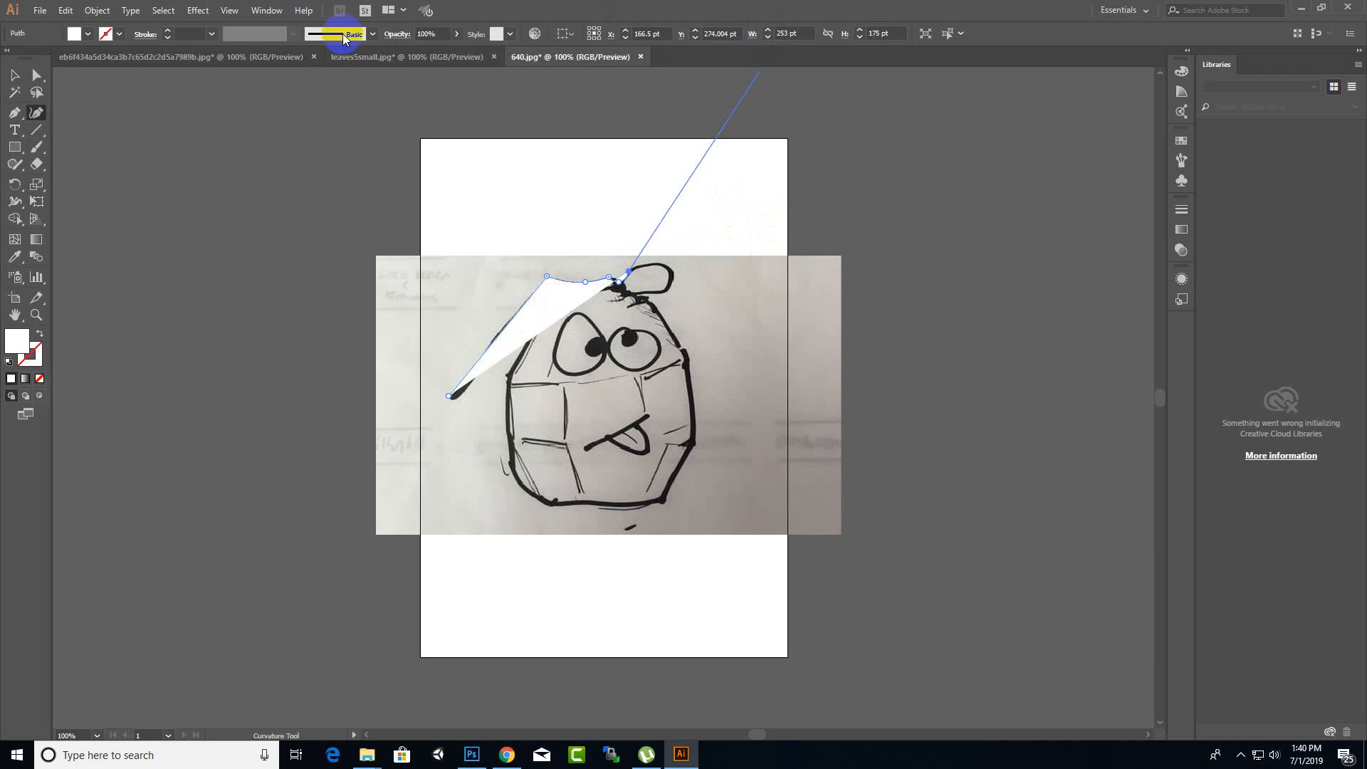
- Set the traced path's stroke to black and its fill to none
{"action": "left_click", "coordinate": [120, 35]}
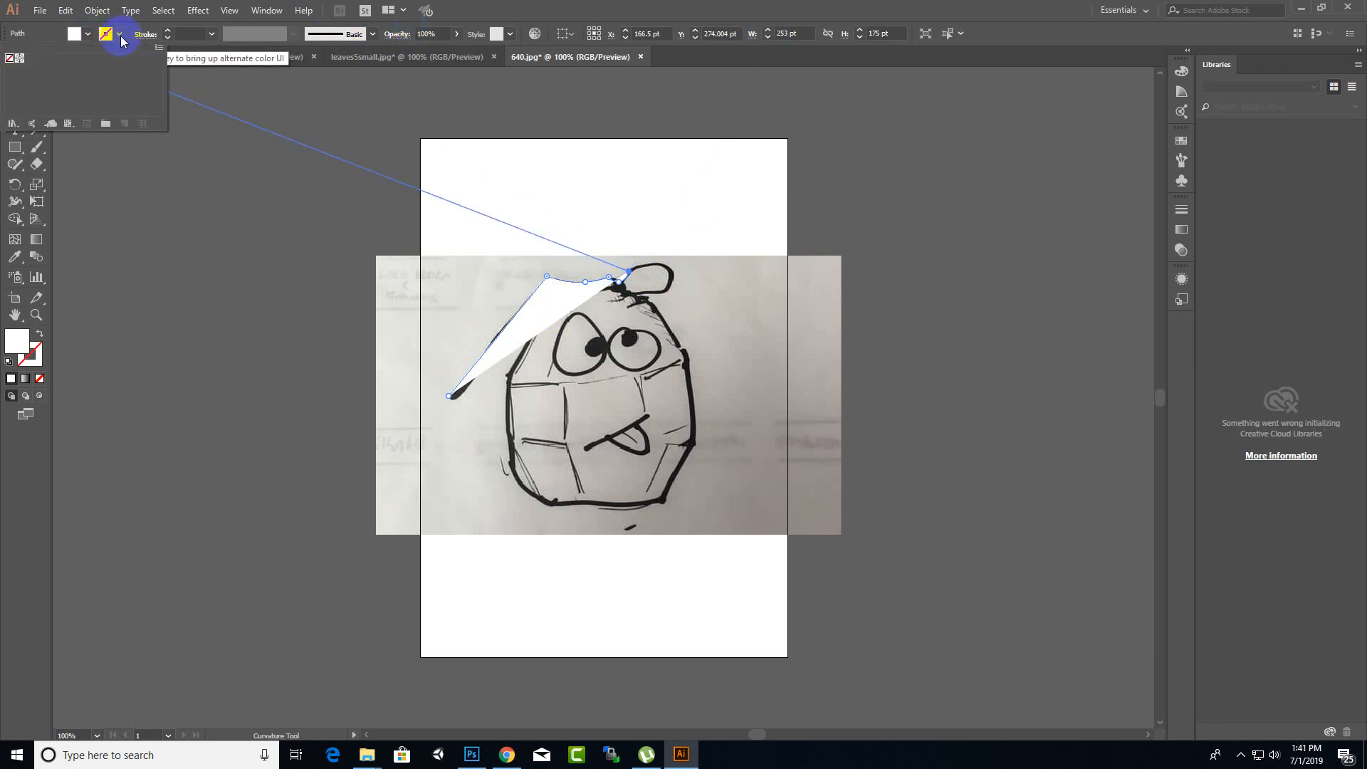
{"action": "left_click", "coordinate": [20, 58]}
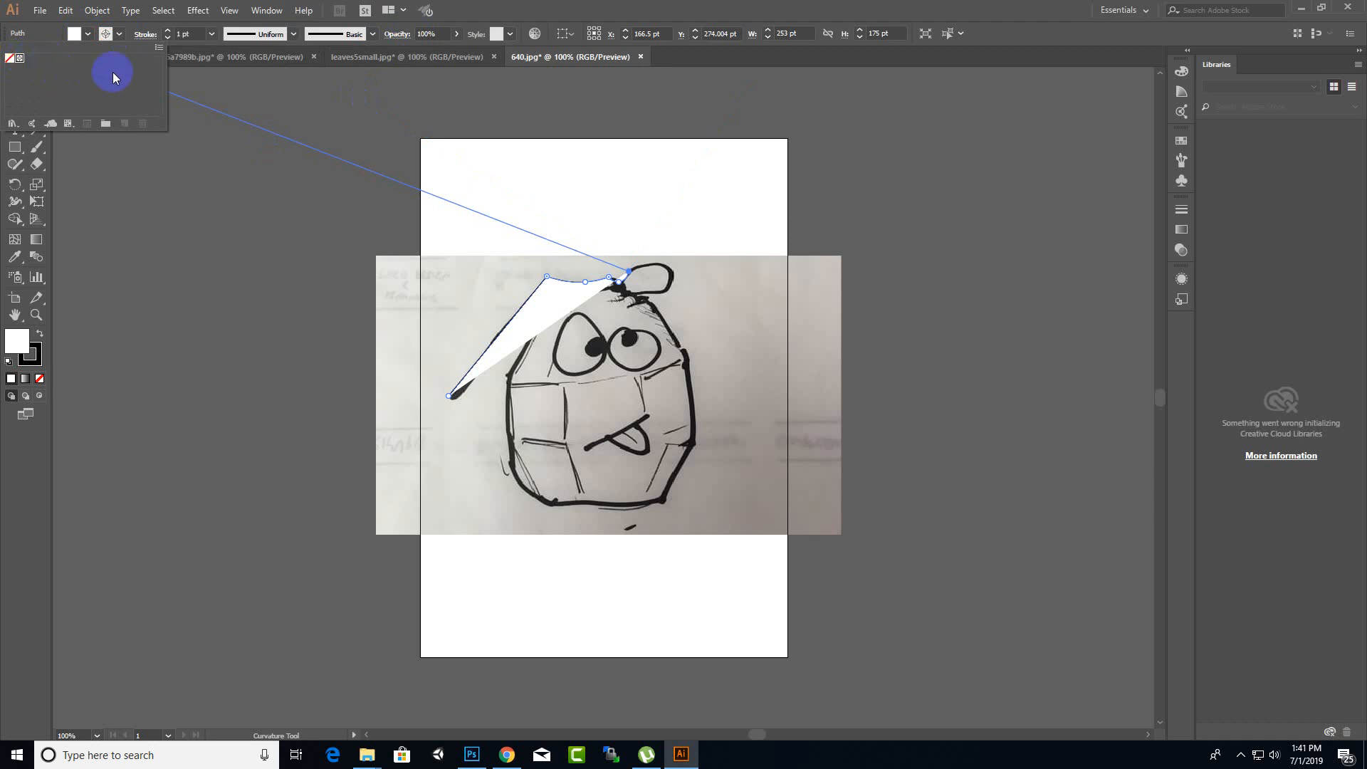
{"action": "left_click", "coordinate": [87, 35]}
{"action": "left_click", "coordinate": [88, 35]}
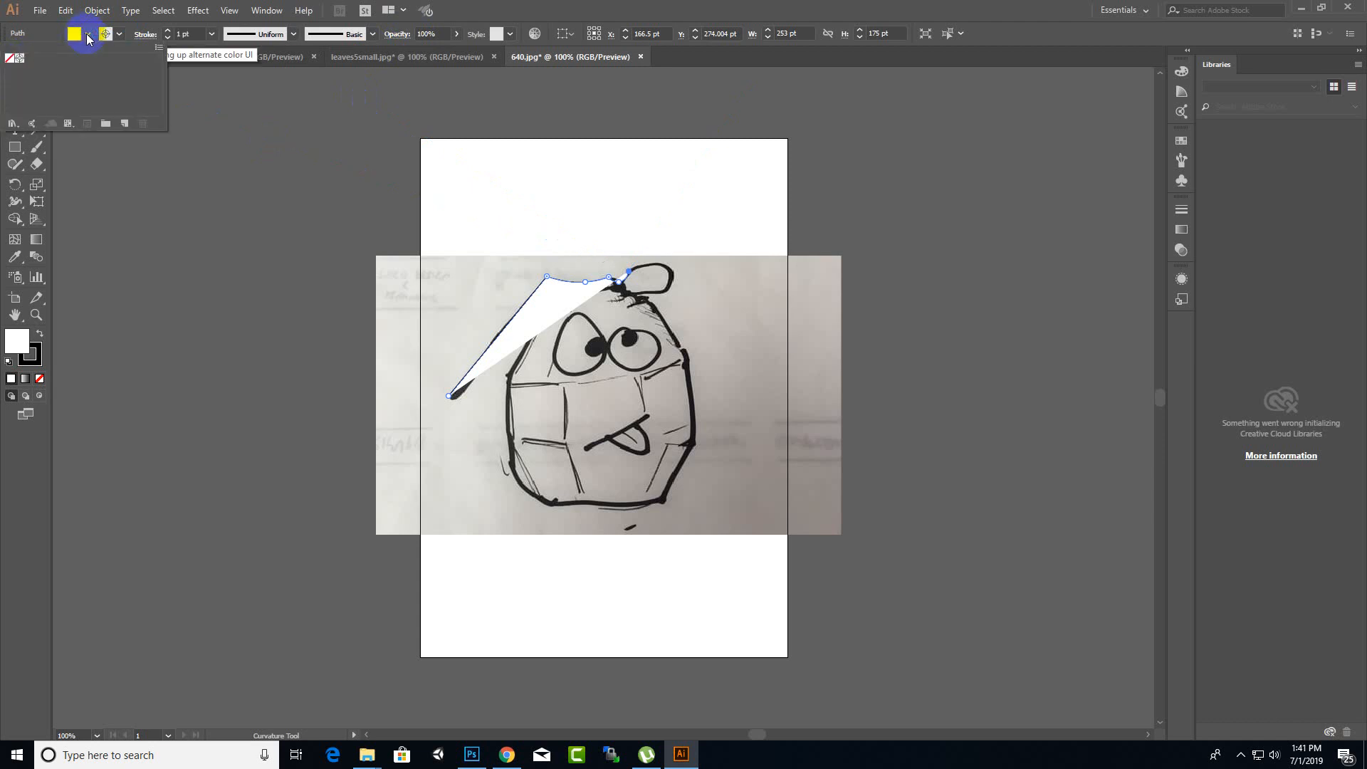
{"action": "left_click", "coordinate": [9, 59]}
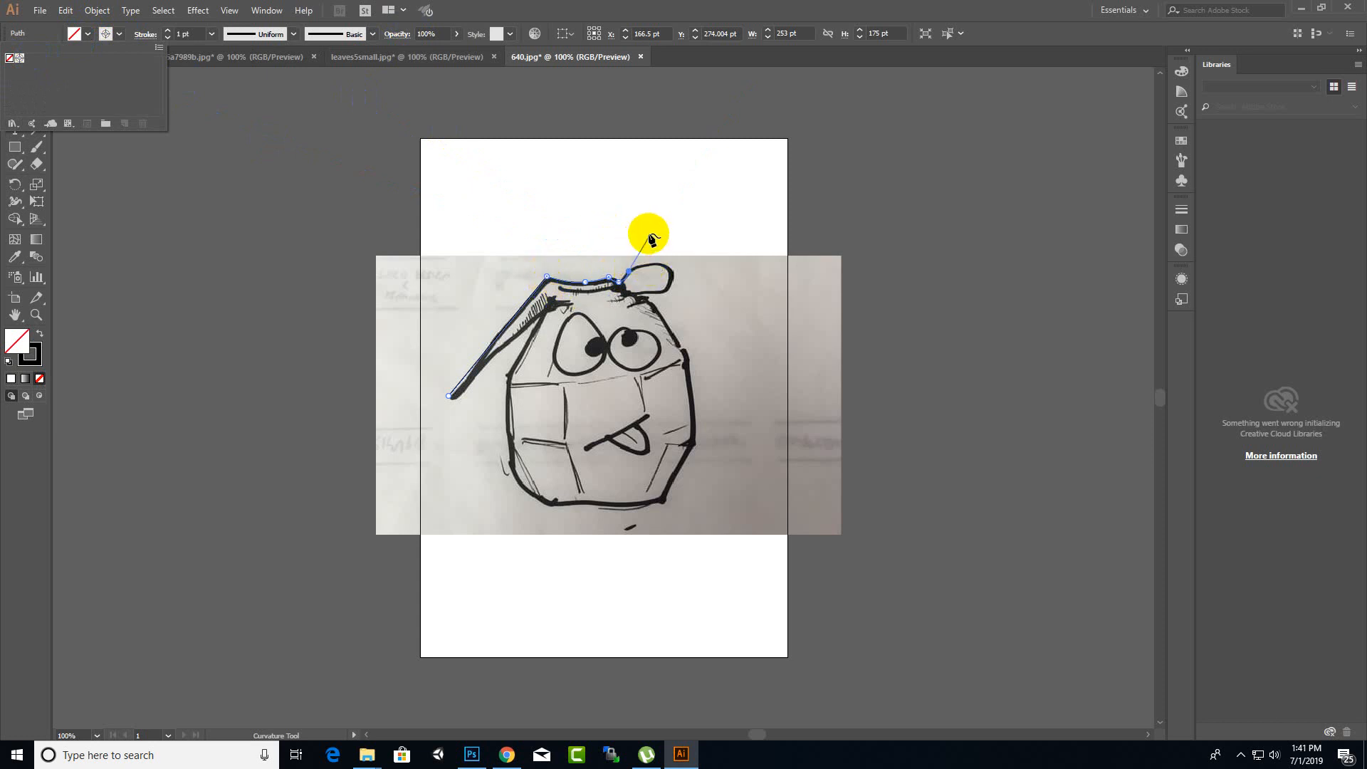
- Continue the Curvature path around the ring and down the grenade body's right side to its lower-right corner
{"action": "left_click", "coordinate": [661, 270]}
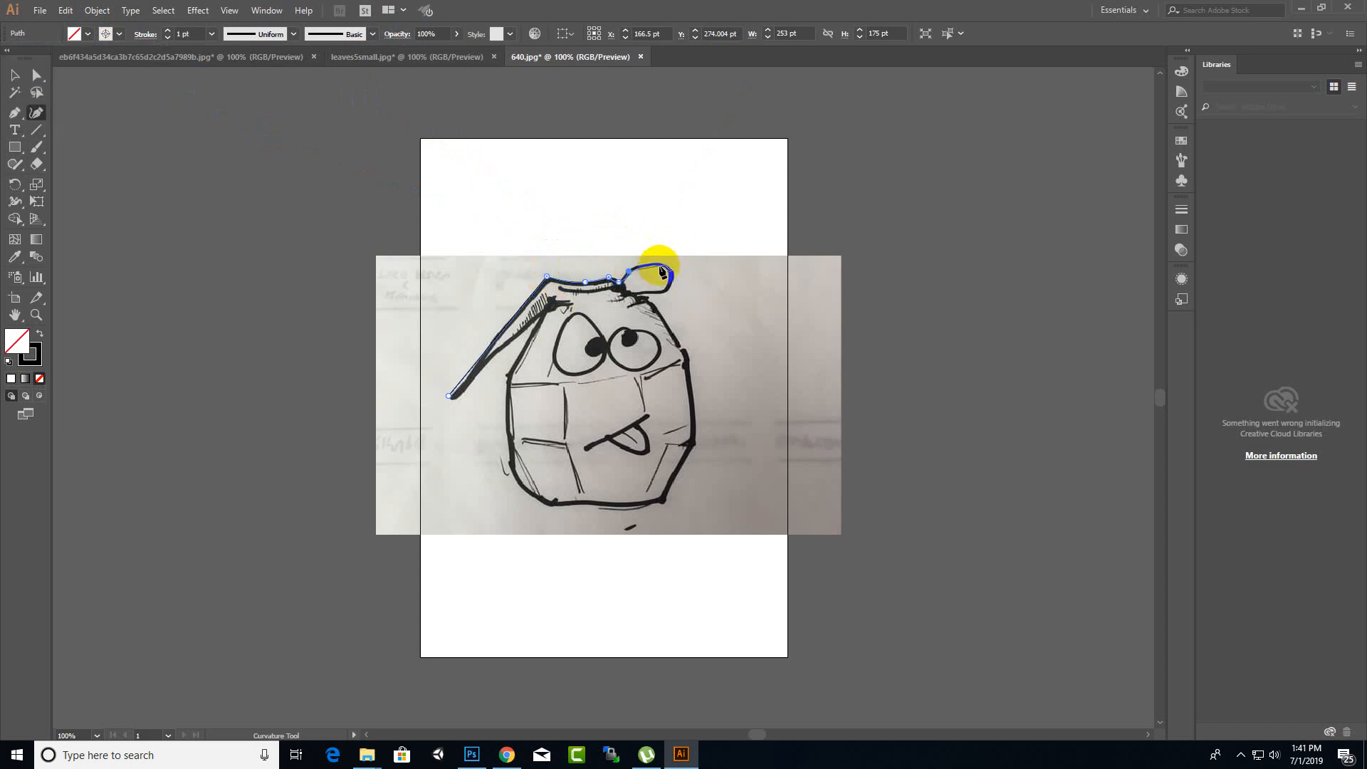
{"action": "left_click", "coordinate": [660, 265]}
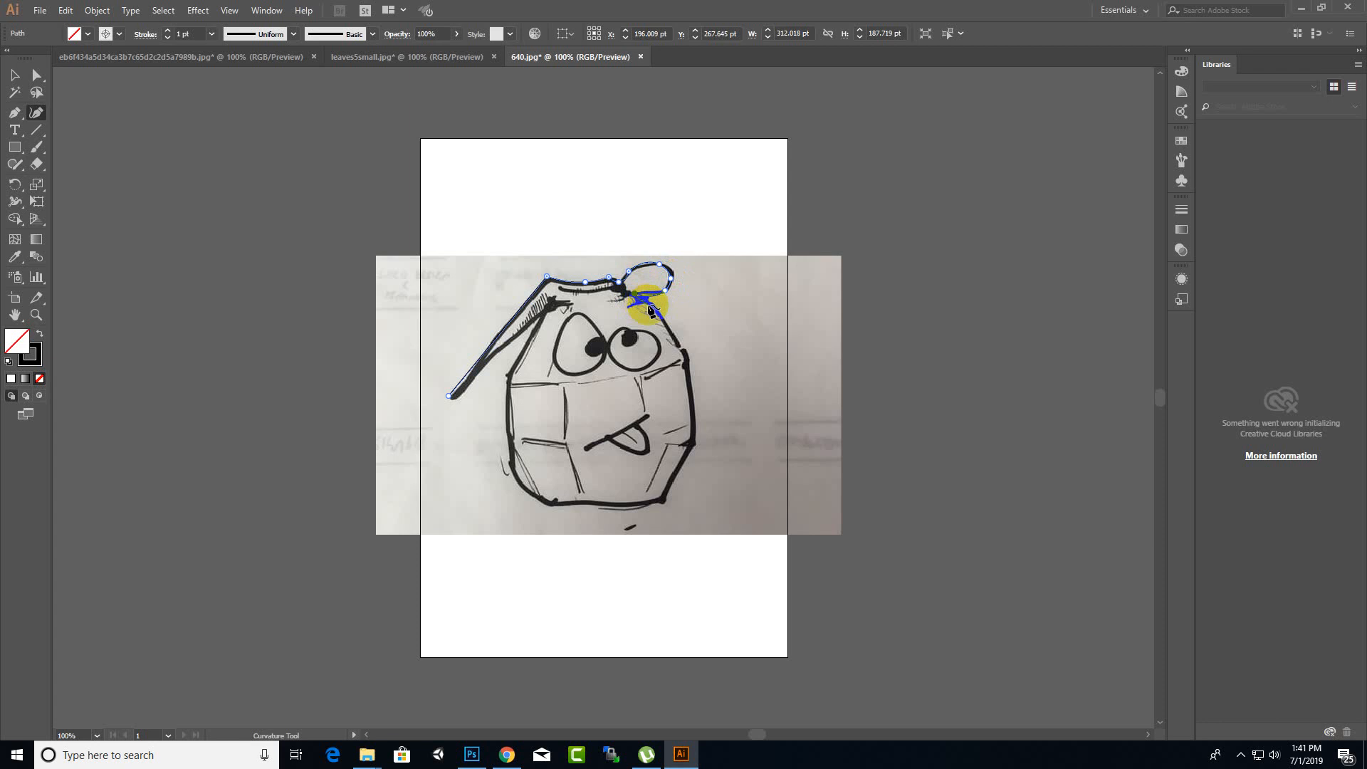
{"action": "left_click", "coordinate": [648, 306]}
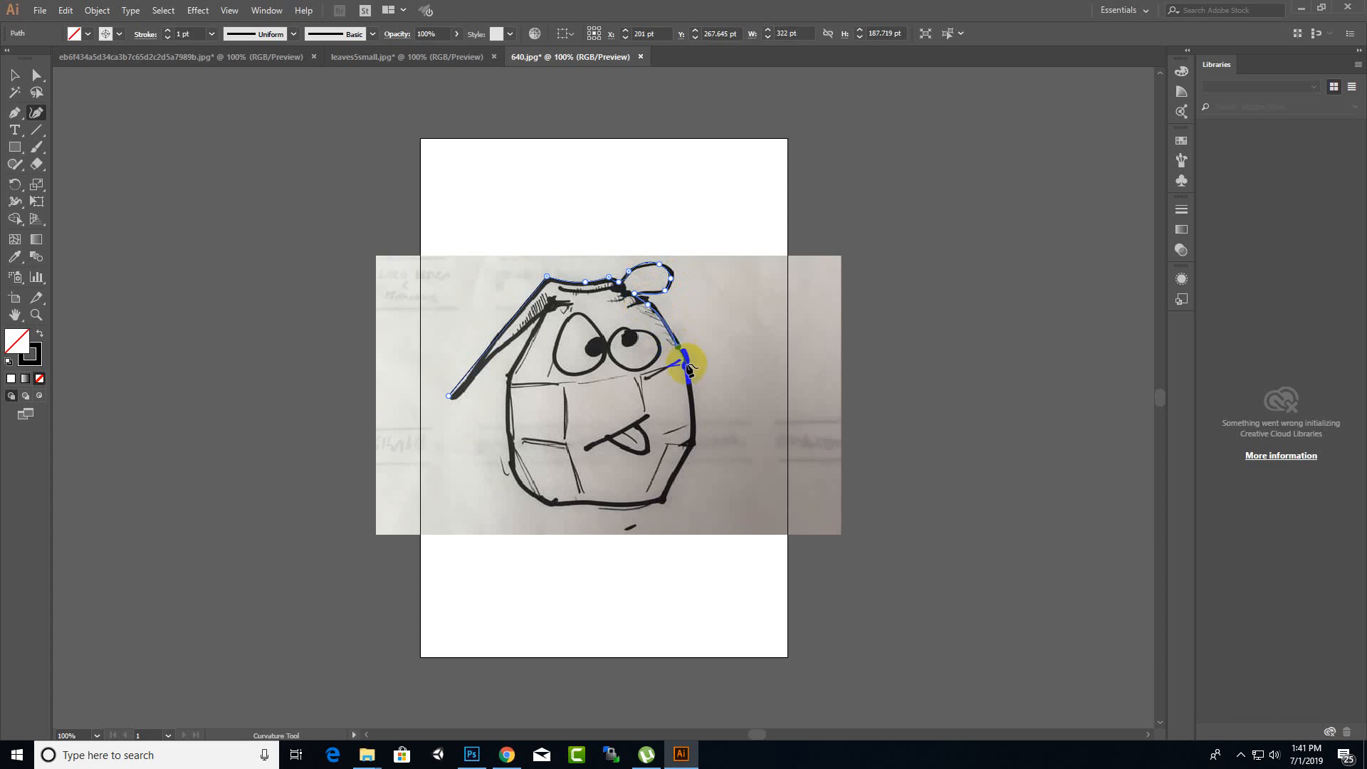
{"action": "left_click", "coordinate": [686, 366]}
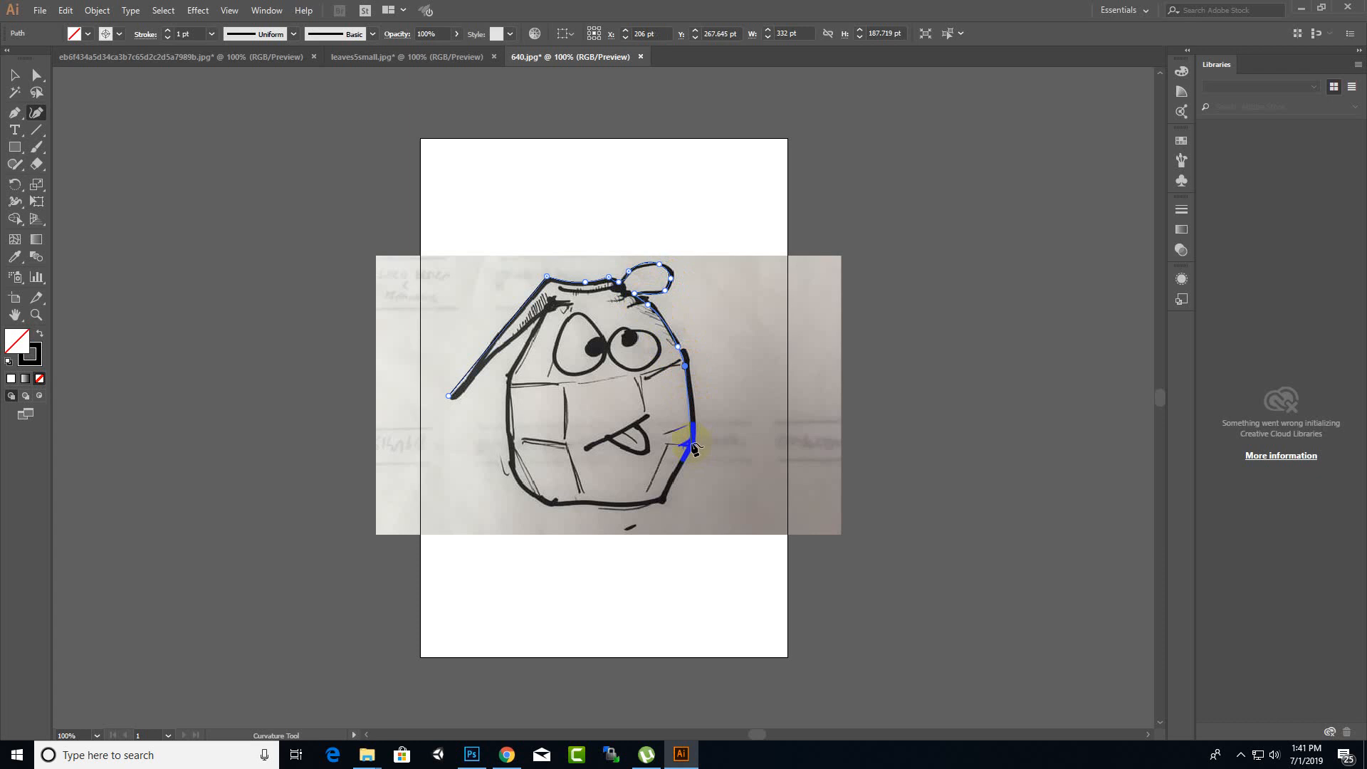
{"action": "left_click", "coordinate": [692, 443]}
{"action": "left_click", "coordinate": [665, 499]}
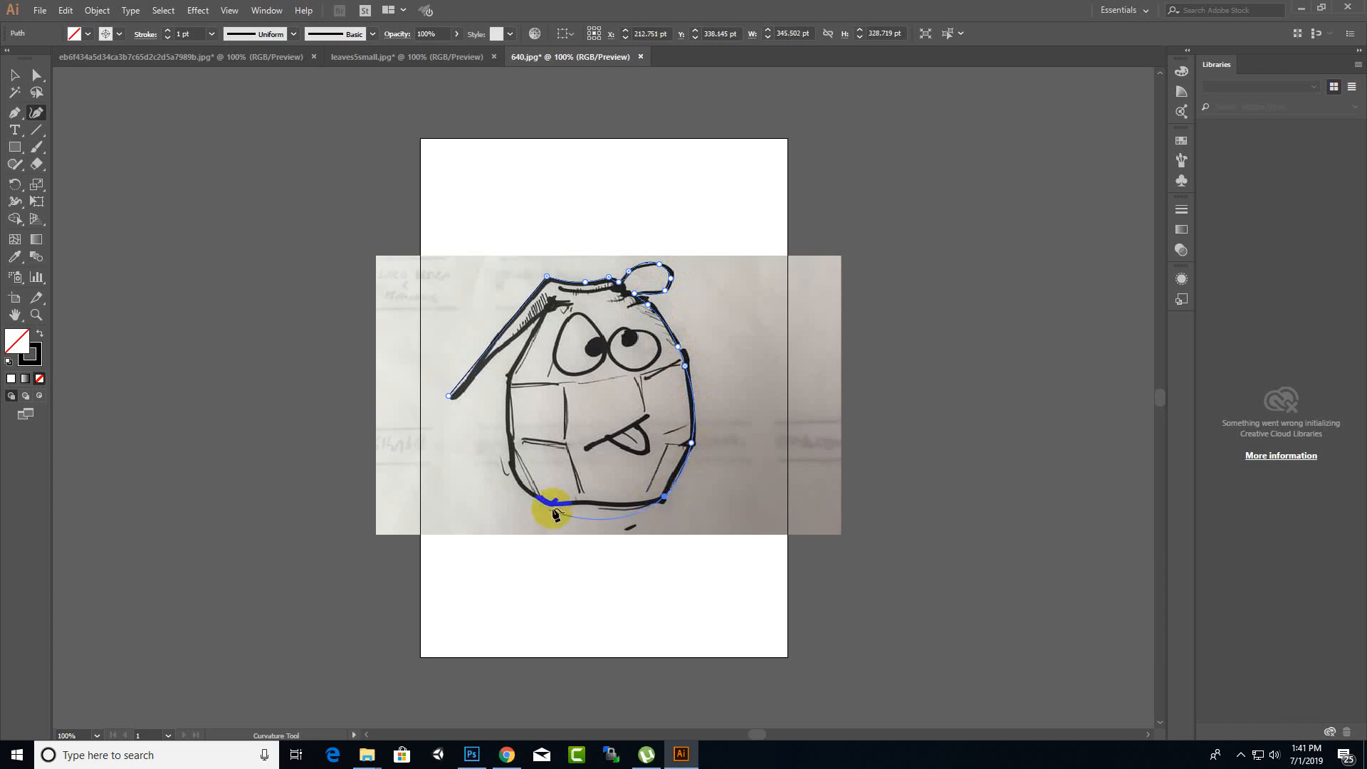
- Trace the body's bottom, left side and the lever's underside, closing the path at the lever's lower tip
{"action": "left_click", "coordinate": [597, 504]}
{"action": "left_click", "coordinate": [554, 504]}
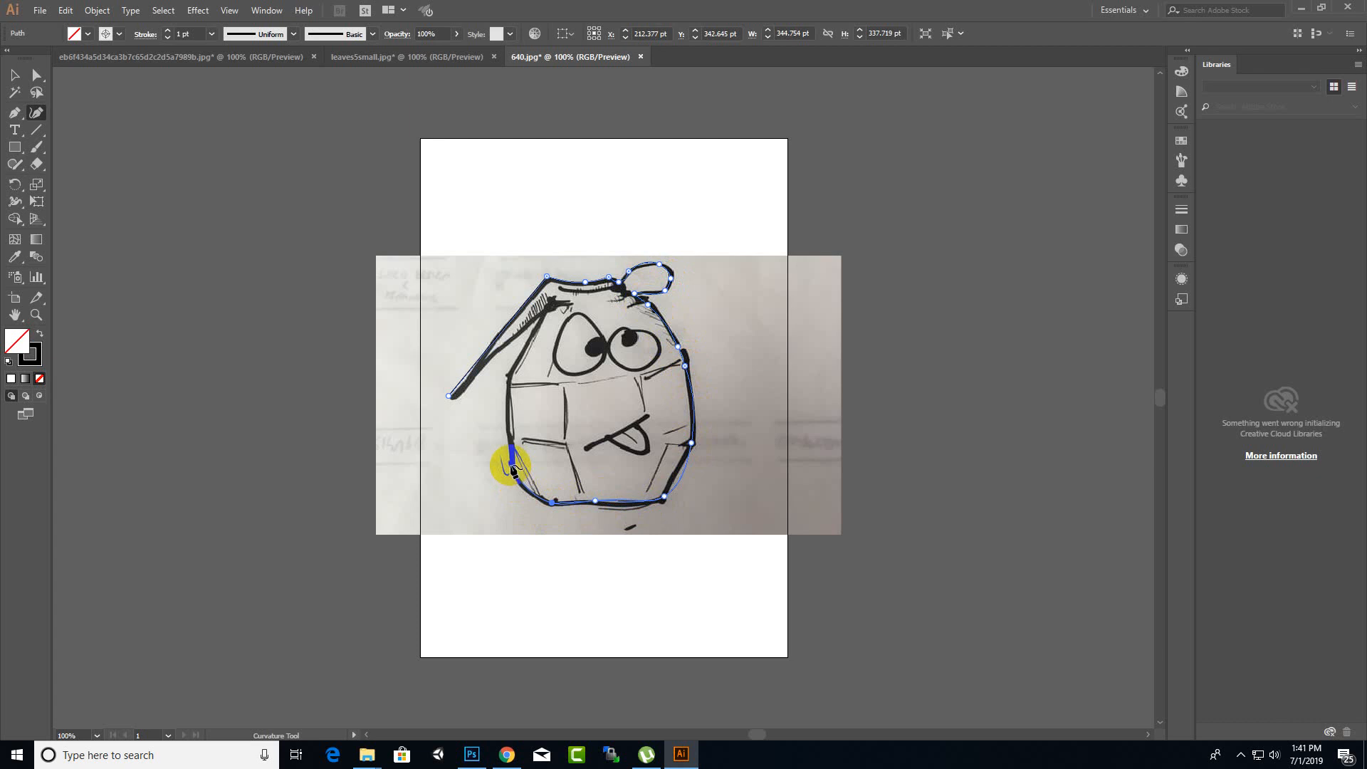
{"action": "left_click", "coordinate": [512, 469]}
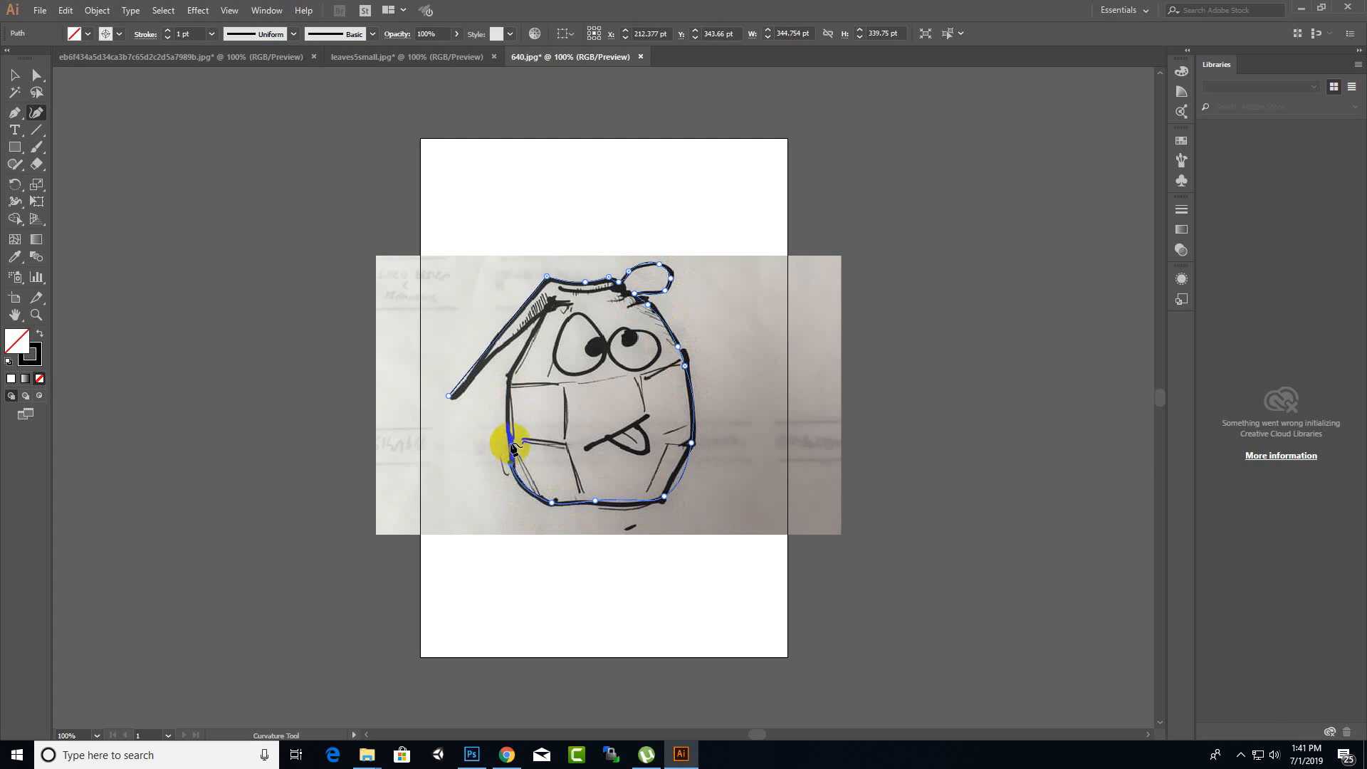
{"action": "left_click", "coordinate": [512, 444]}
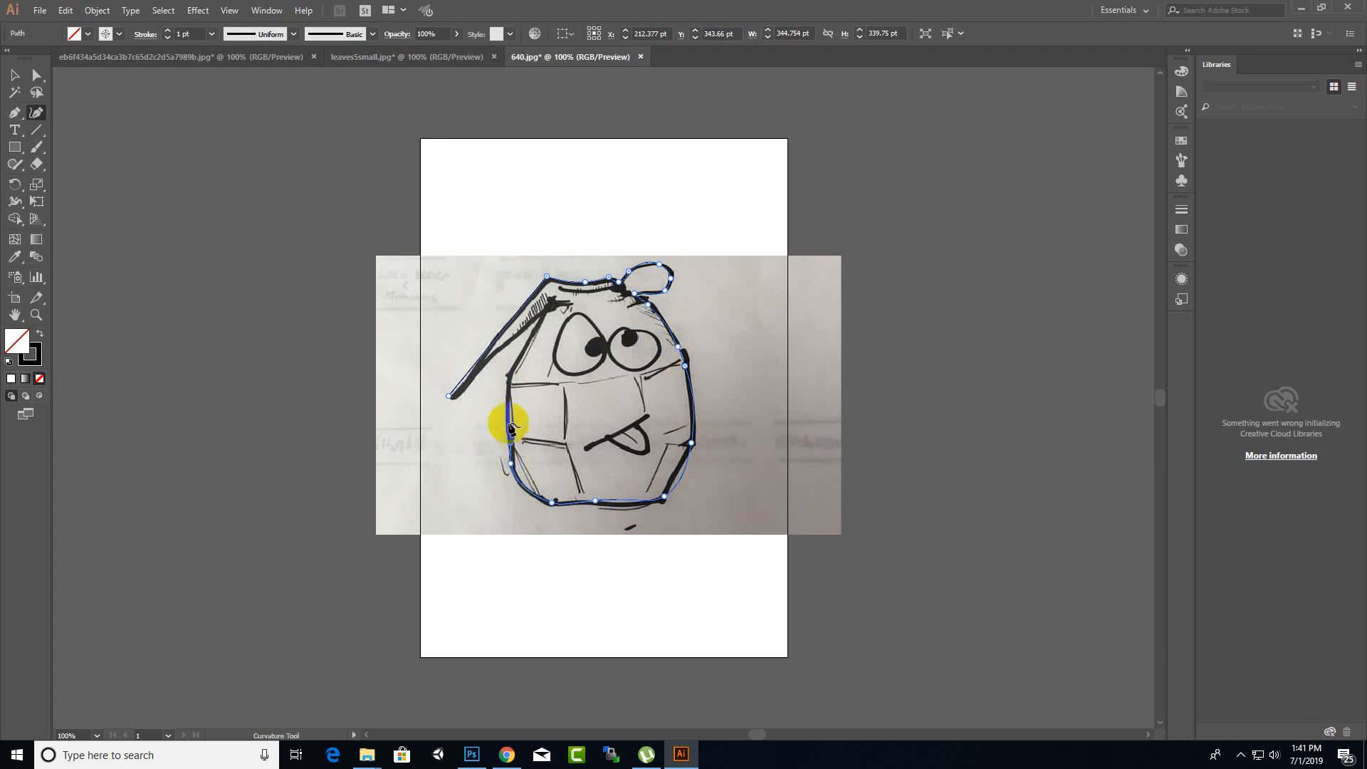
{"action": "left_click", "coordinate": [507, 388]}
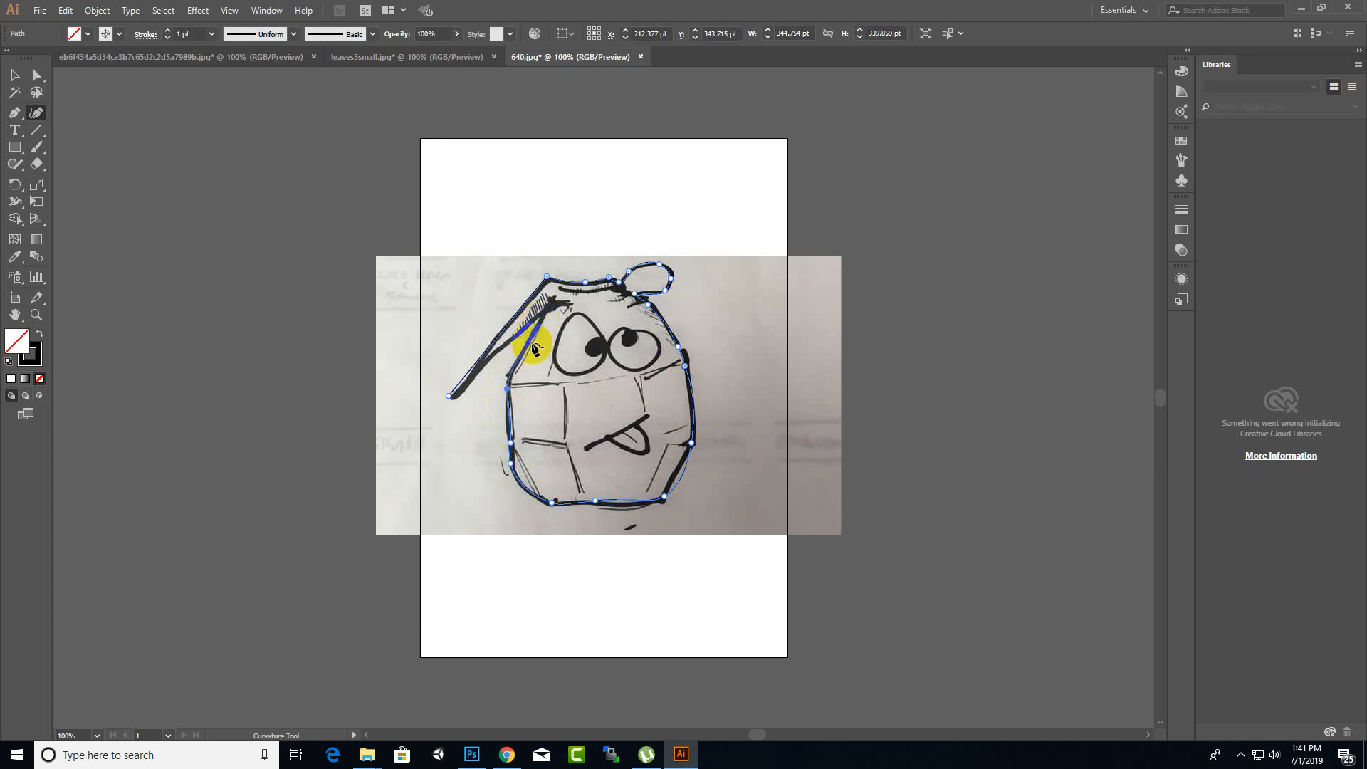
{"action": "left_click", "coordinate": [533, 336]}
{"action": "left_click", "coordinate": [543, 314]}
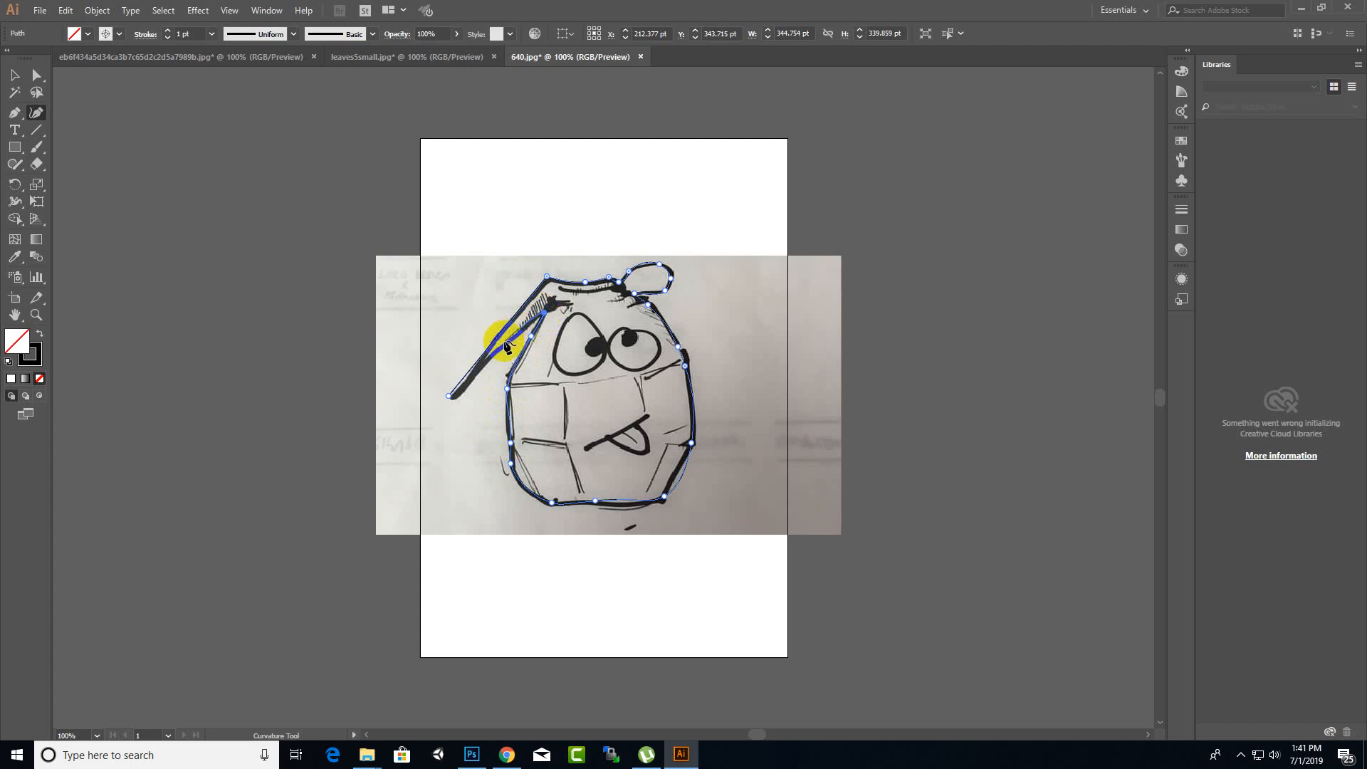
{"action": "left_click", "coordinate": [449, 396]}
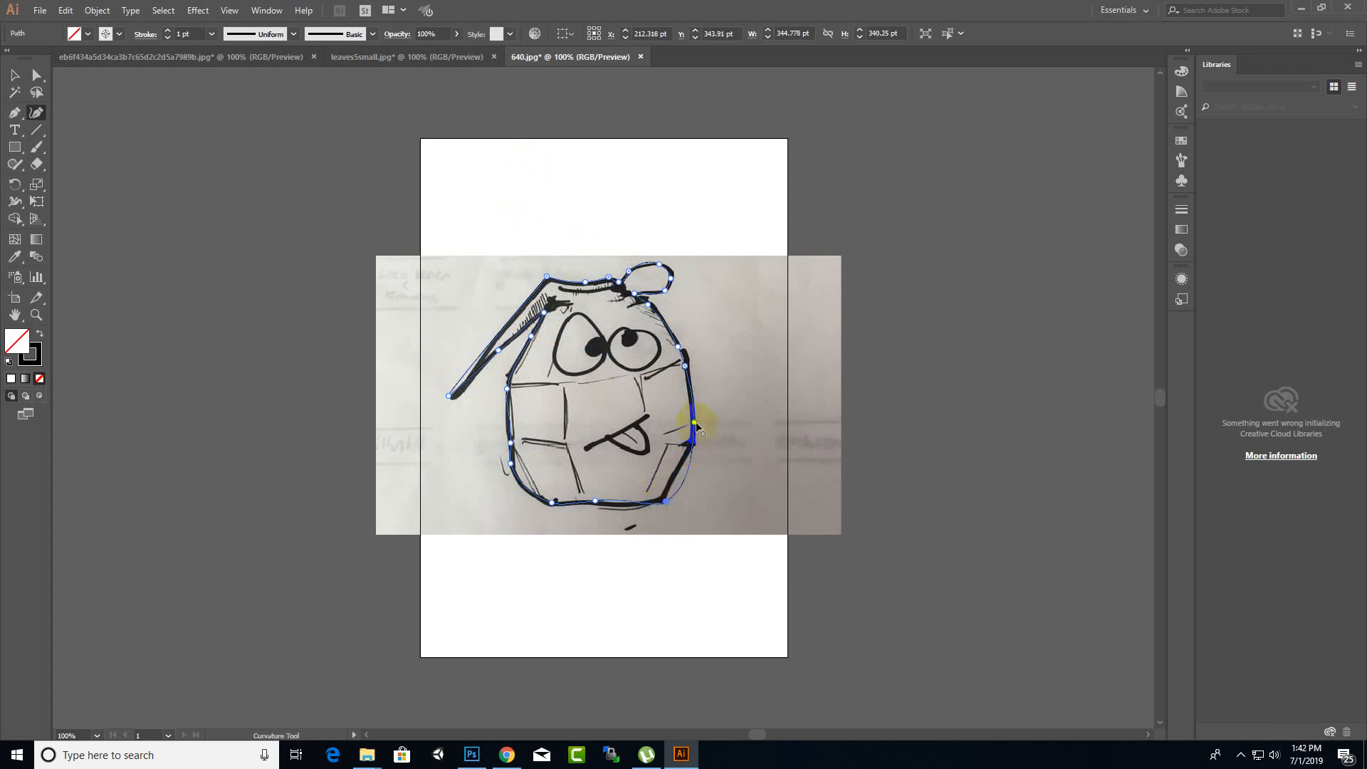
- Pull the grenade body's lower-right curve in to the sketch line with the Curvature tool, then select the new anchor with Direct Selection
{"action": "left_click_drag", "start_coordinate": [695, 424], "coordinate": [674, 470]}
{"action": "left_click", "coordinate": [36, 74]}
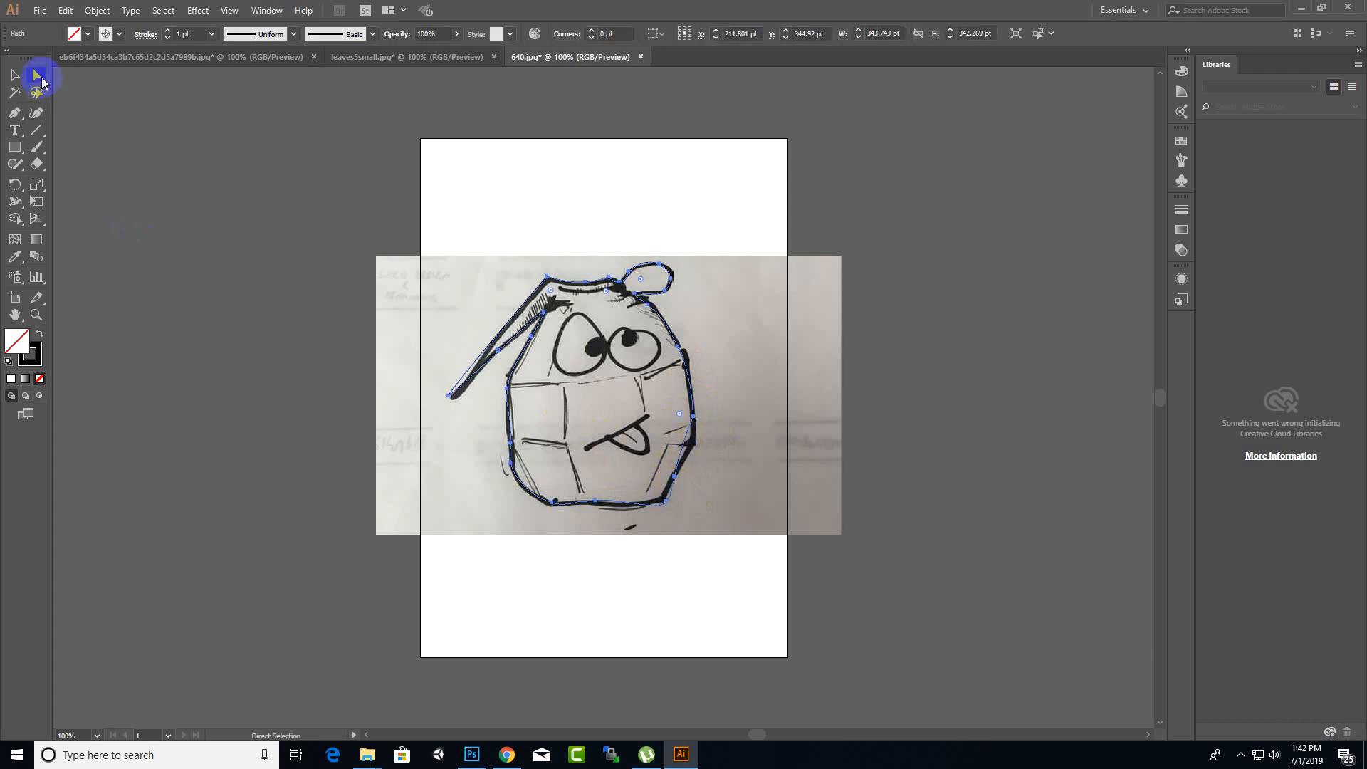
{"action": "left_click", "coordinate": [570, 421]}
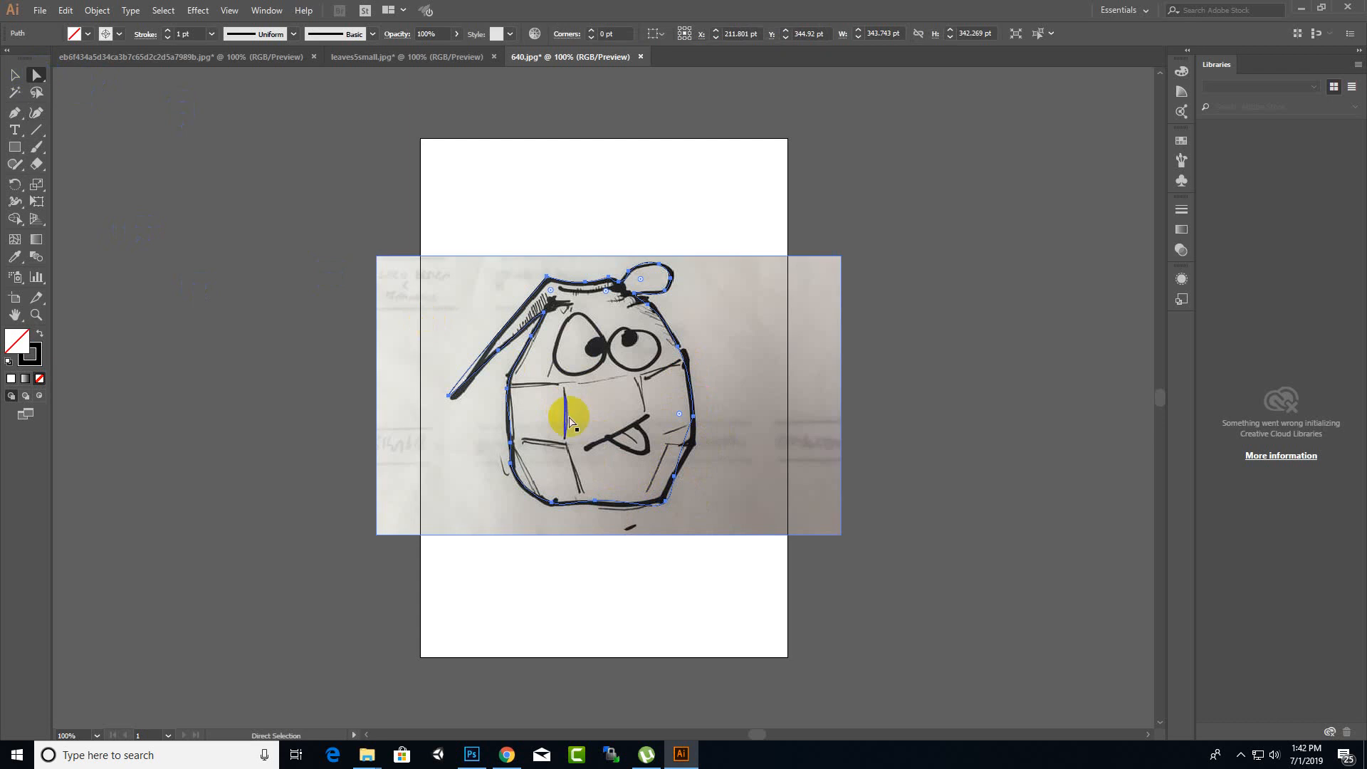
{"action": "left_click", "coordinate": [683, 478]}
{"action": "left_click", "coordinate": [674, 482]}
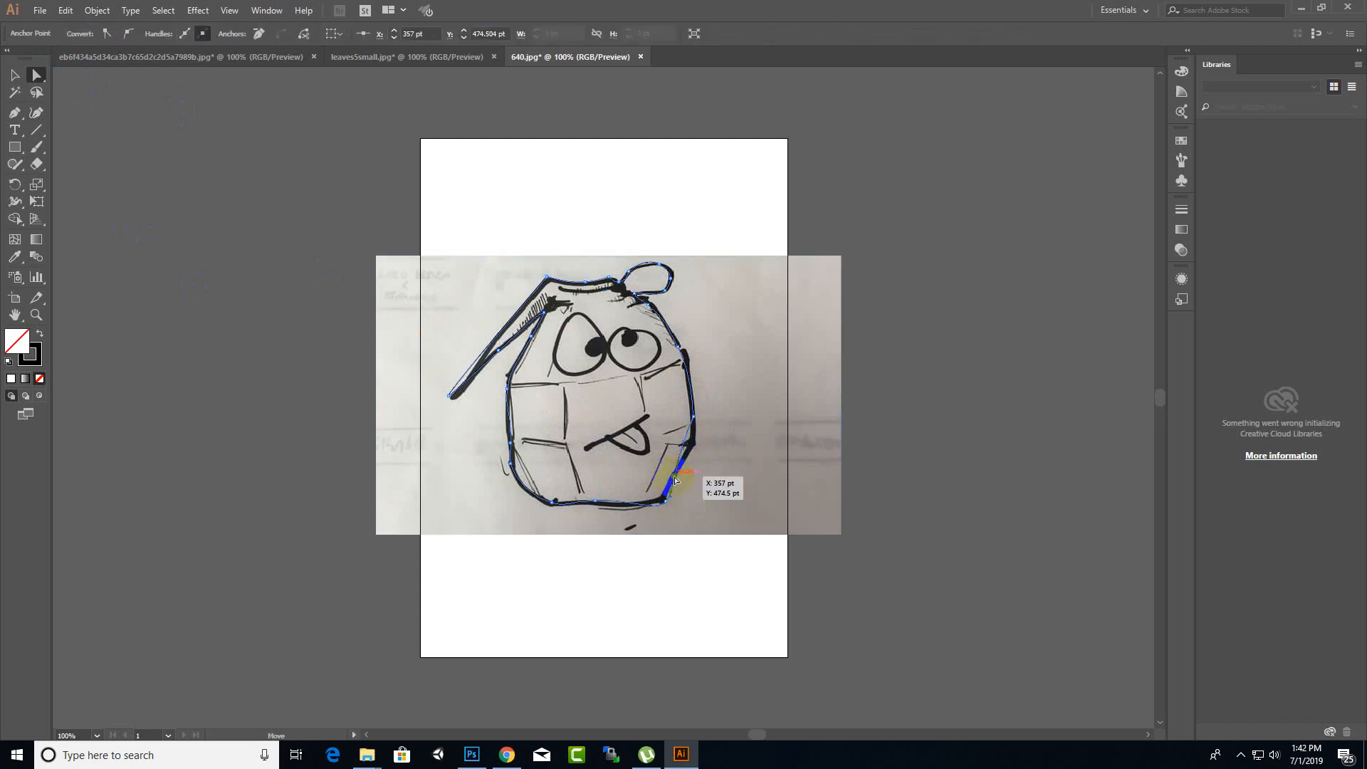
{"action": "left_click", "coordinate": [675, 482]}
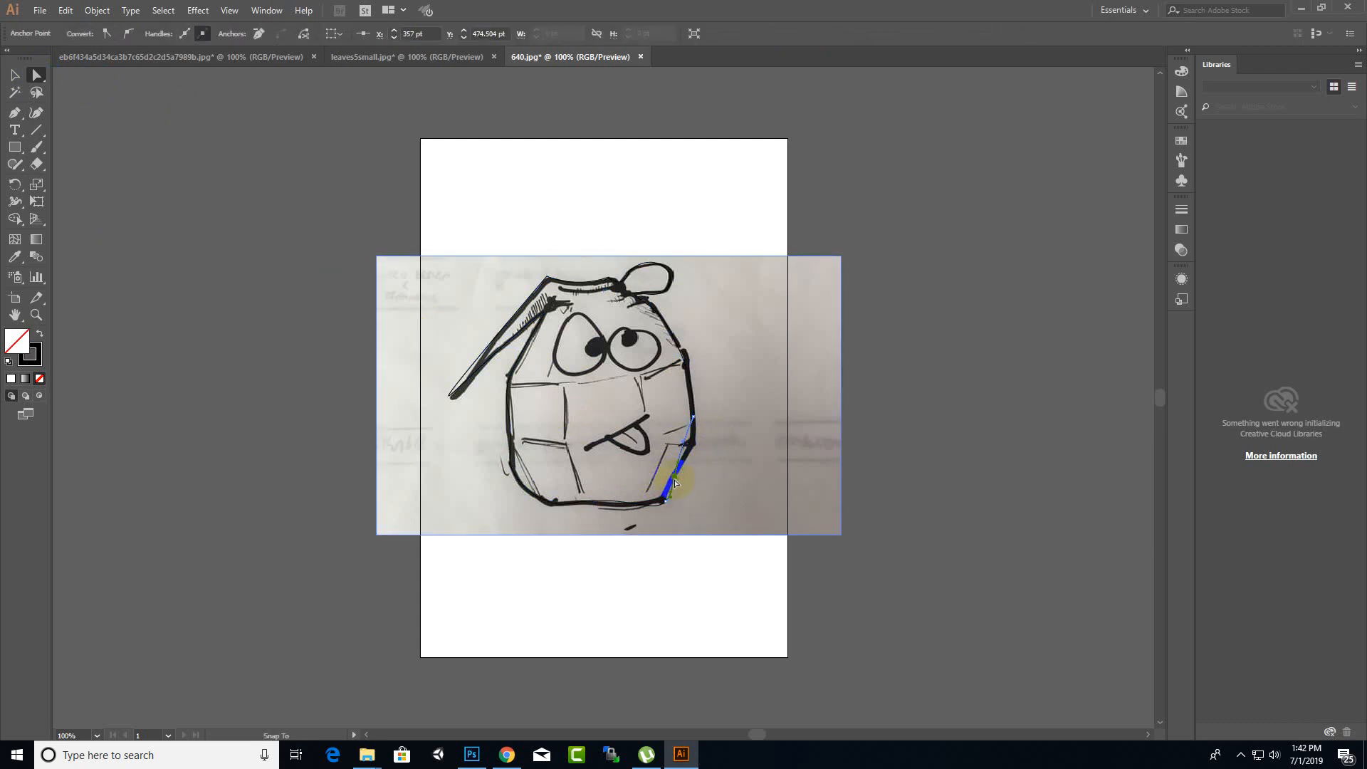
- Adjust both direction handles of the selected anchor so the body's lower-right side follows the sketched edge more closely
{"action": "scroll", "coordinate": [684, 521], "scroll_direction": "up", "scroll_amount": 3}
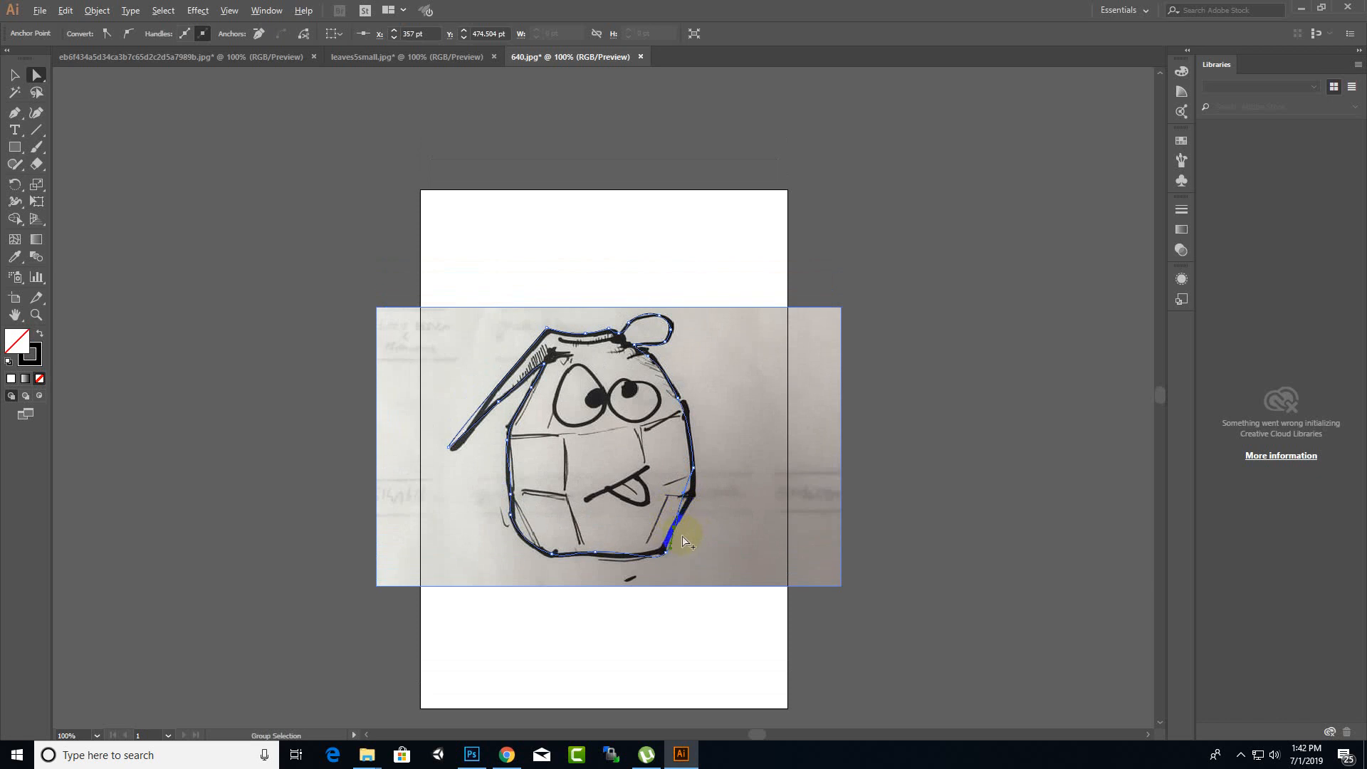
{"action": "scroll", "coordinate": [683, 541], "scroll_direction": "up", "scroll_amount": 5}
{"action": "left_click_drag", "start_coordinate": [618, 569], "coordinate": [574, 580]}
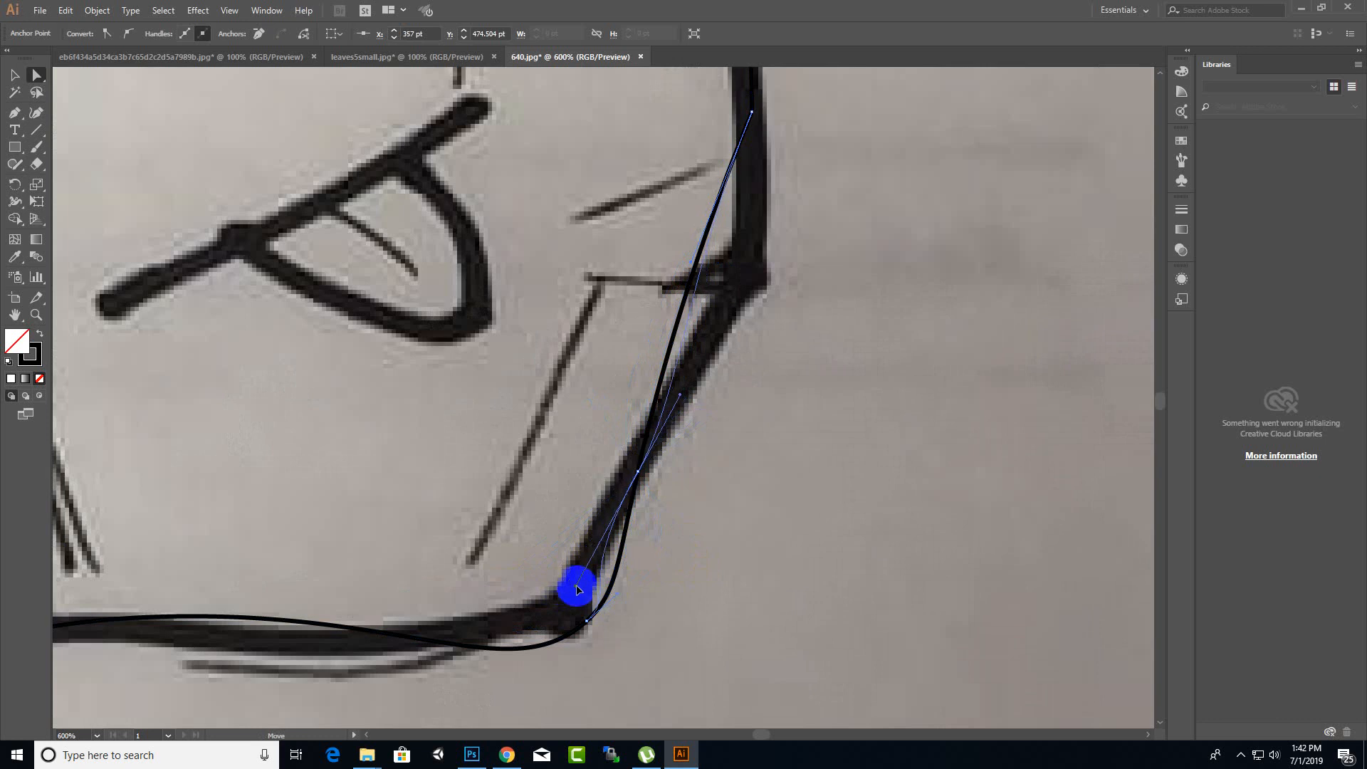
{"action": "left_click", "coordinate": [709, 272]}
{"action": "left_click_drag", "start_coordinate": [694, 269], "coordinate": [684, 410]}
{"action": "key", "text": "ctrl+minus"}
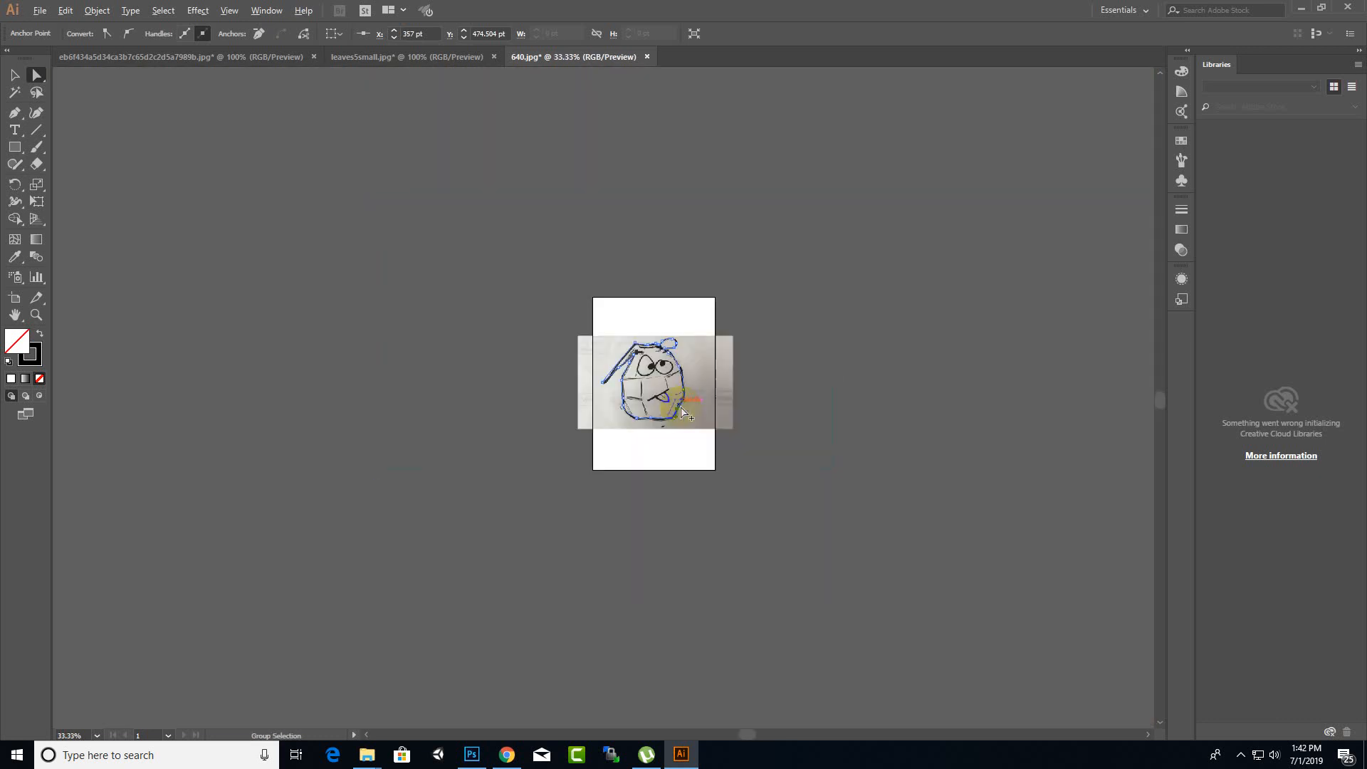
{"action": "key", "text": "ctrl+1"}
{"action": "left_click", "coordinate": [1174, 696]}
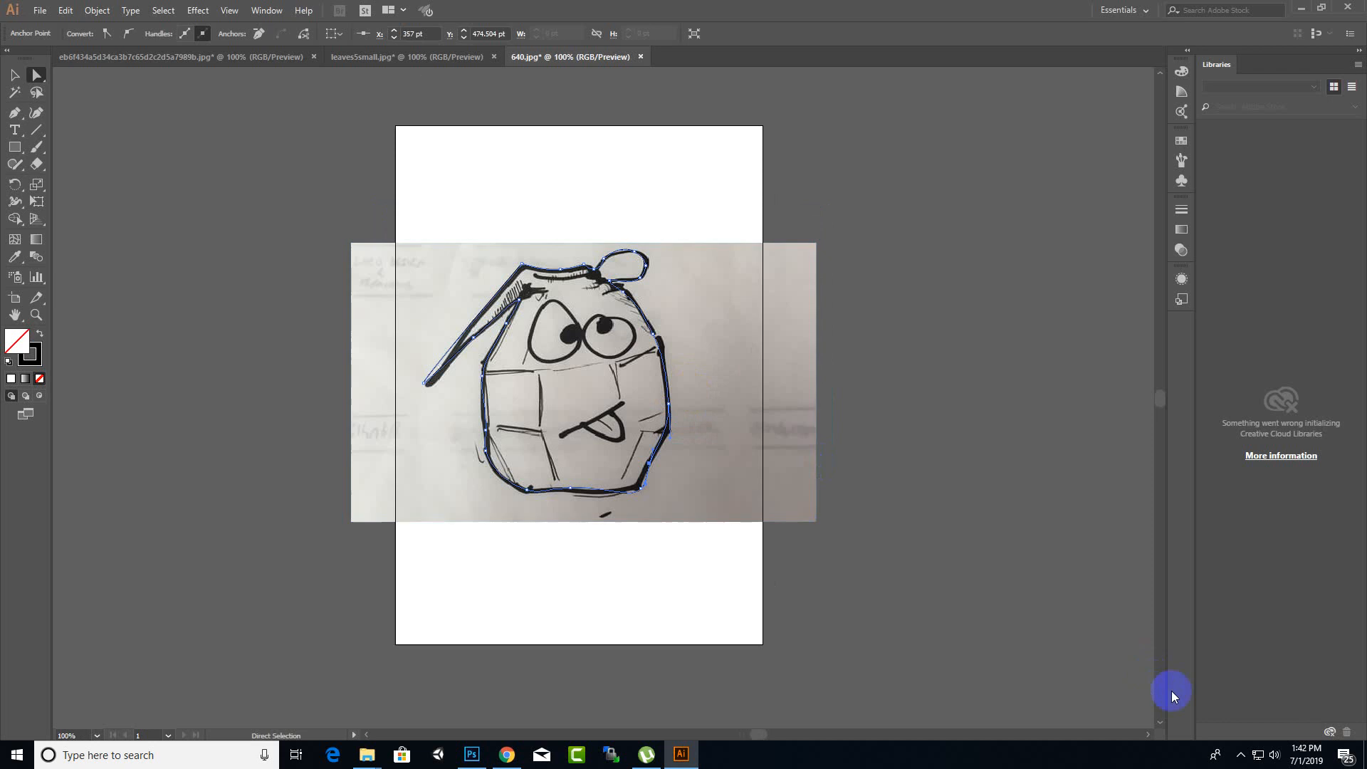
{"action": "left_click", "coordinate": [1243, 757]}
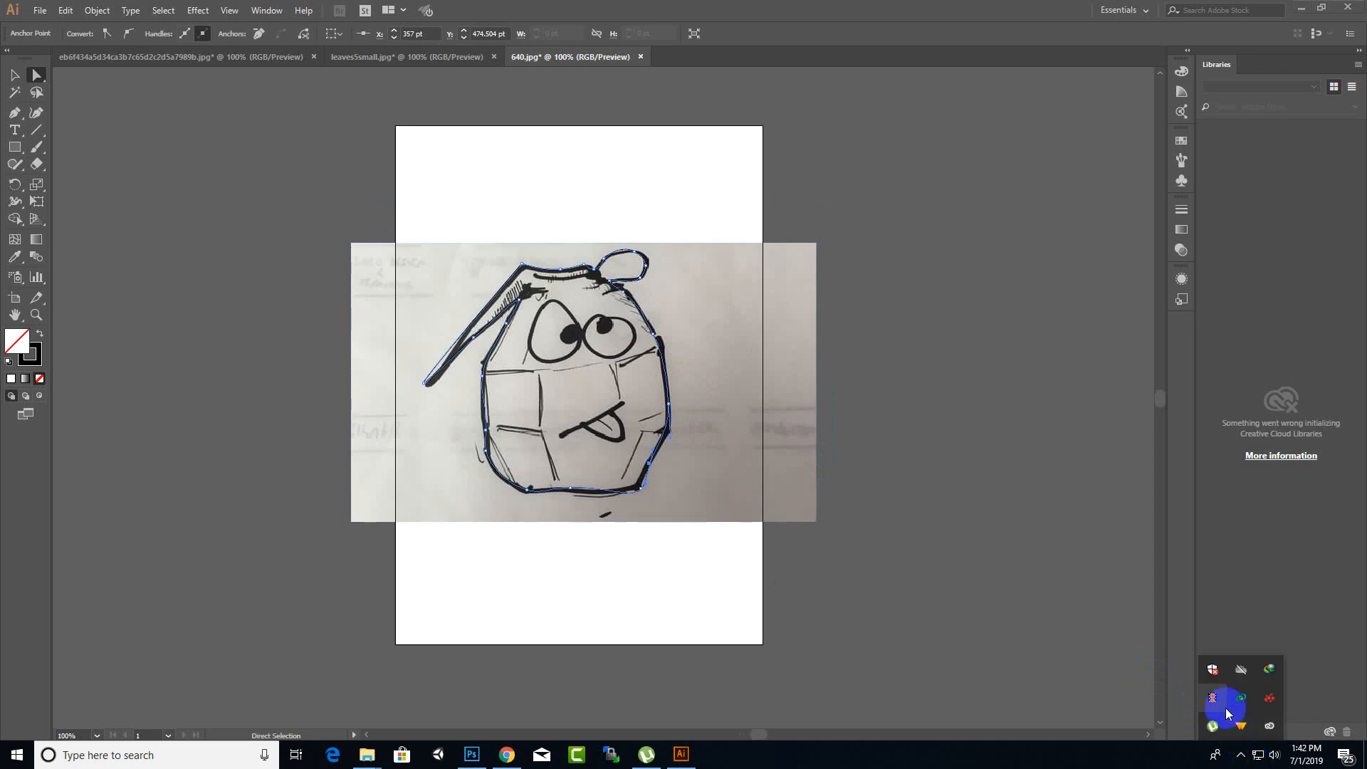
{"action": "left_click", "coordinate": [259, 61]}
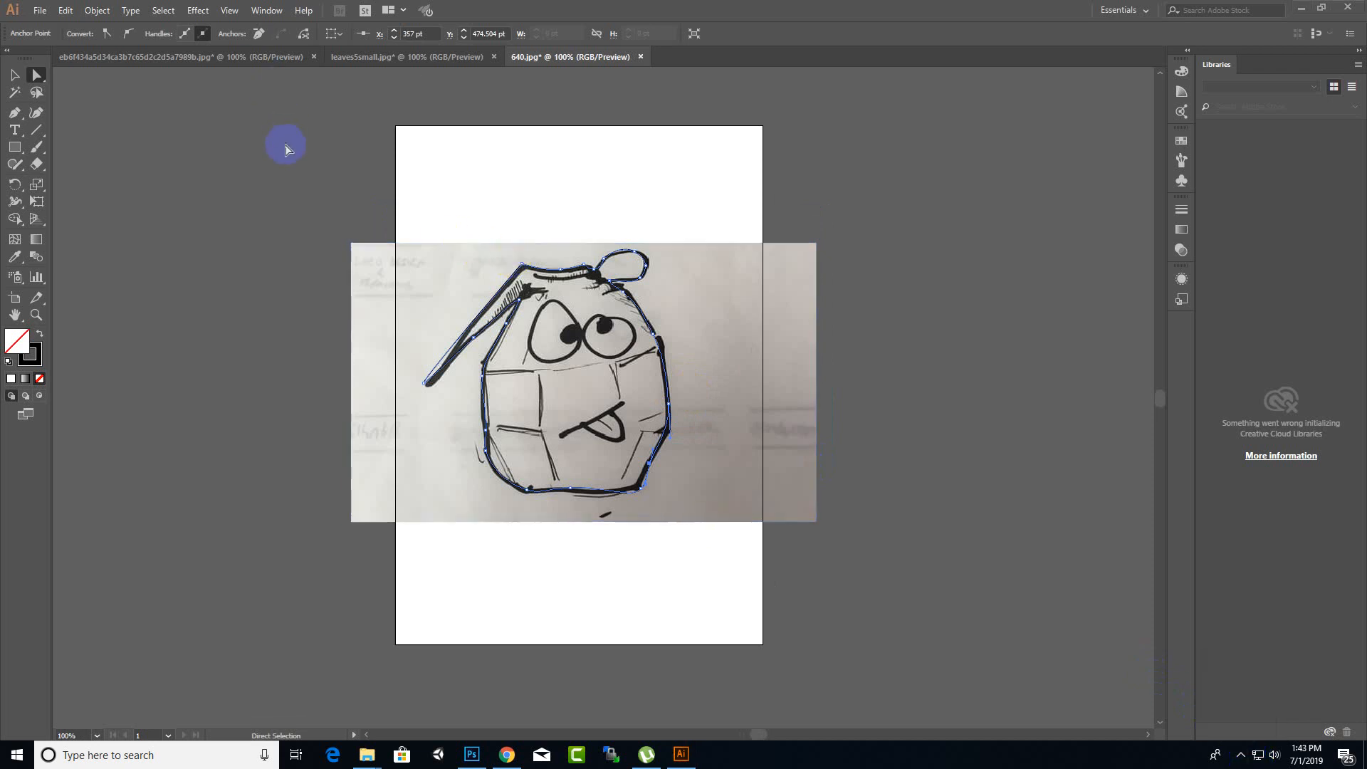
{"action": "left_click", "coordinate": [595, 286]}
{"action": "left_click", "coordinate": [223, 311]}
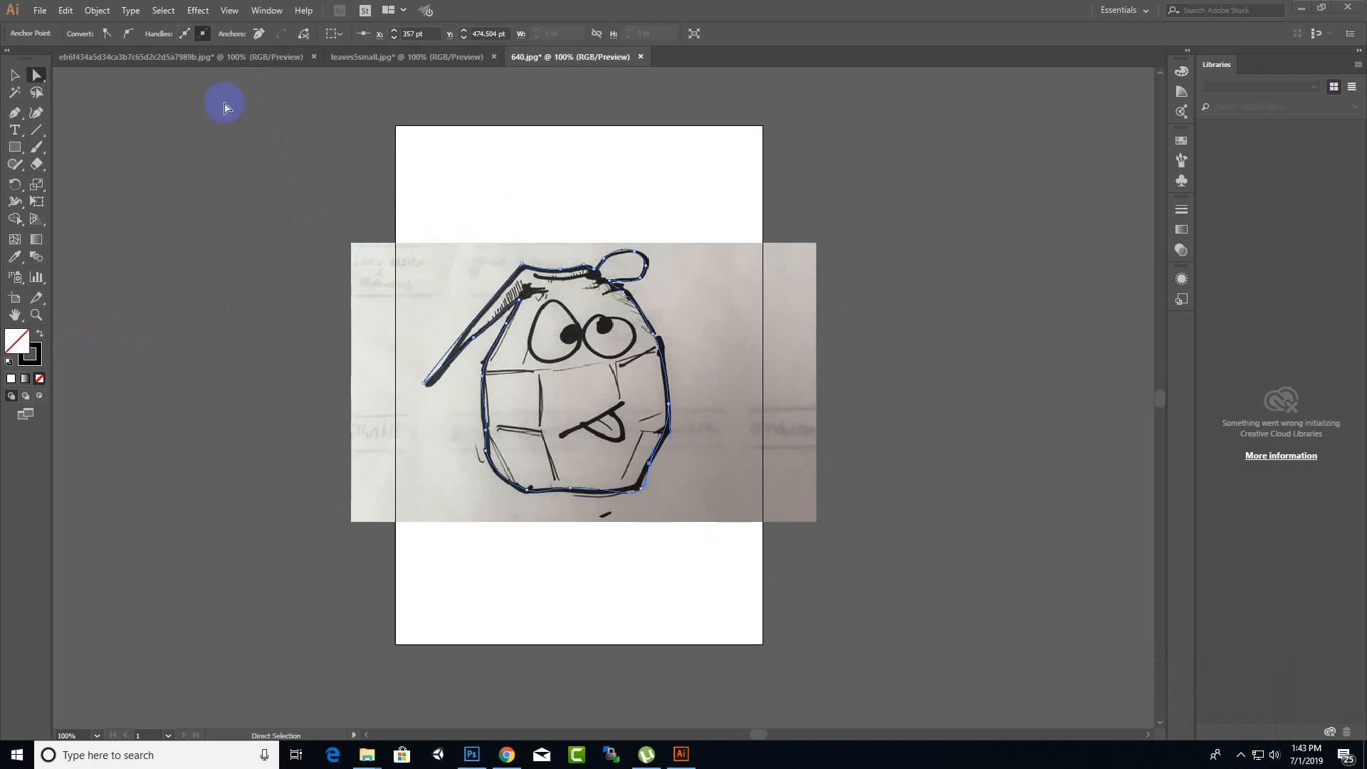
{"action": "left_click", "coordinate": [503, 35]}
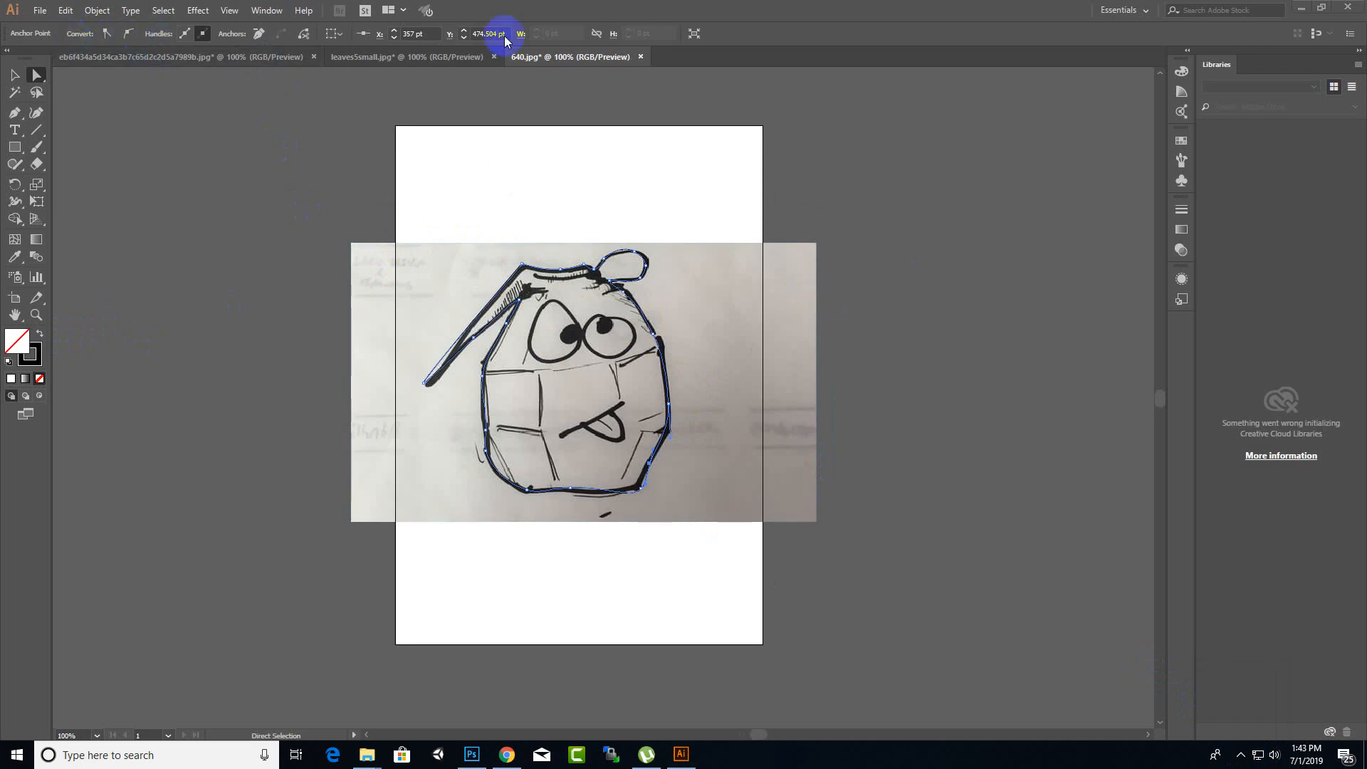
{"action": "left_click", "coordinate": [854, 37]}
{"action": "left_click", "coordinate": [267, 10]}
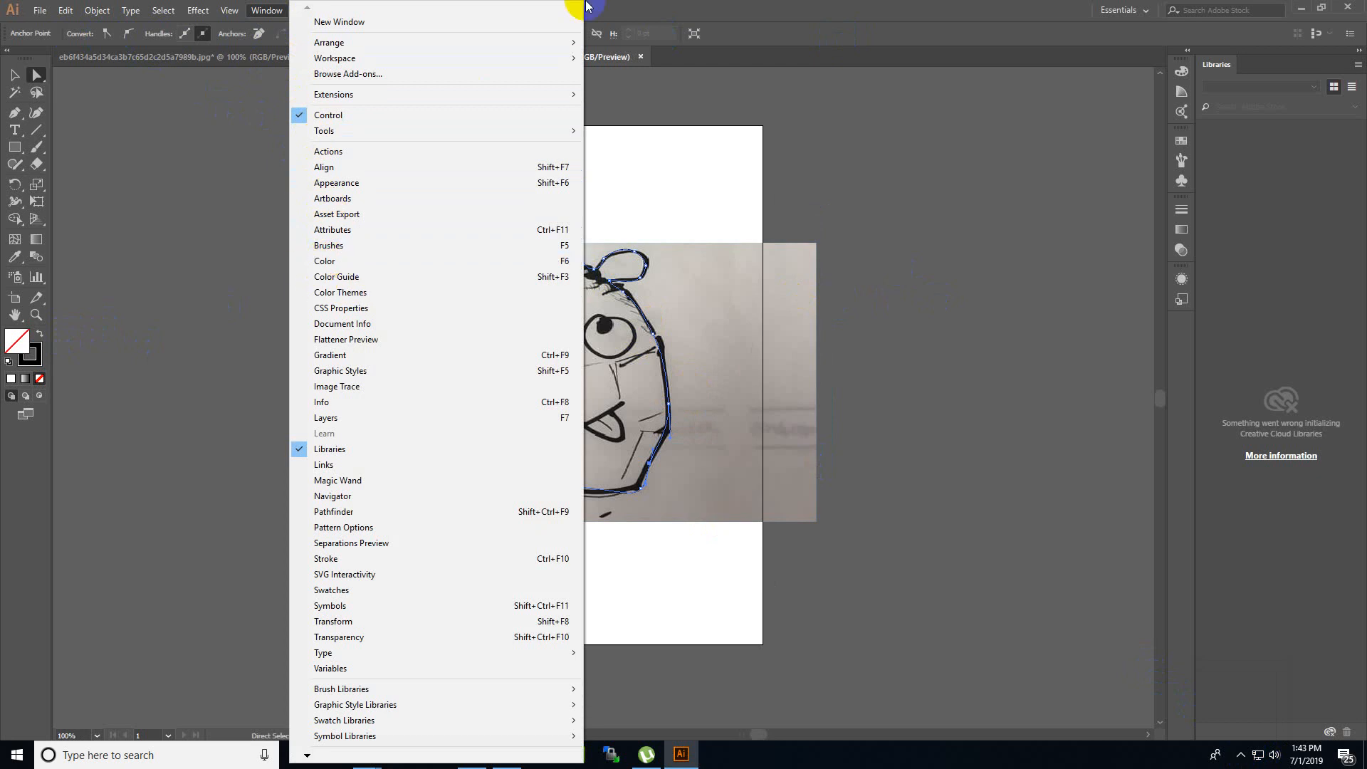
{"action": "left_click", "coordinate": [690, 6]}
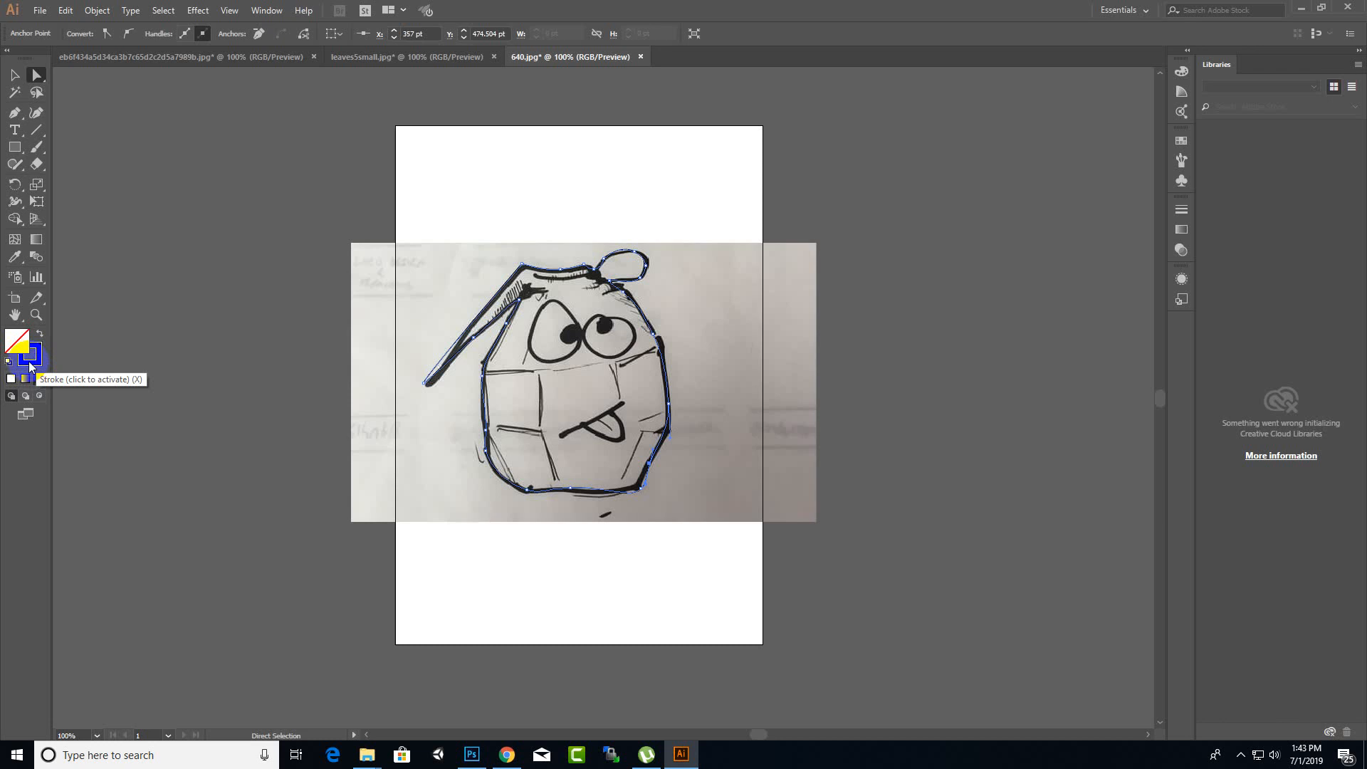
- Fill the closed grenade outline with bright red
{"action": "double_click", "coordinate": [30, 366]}
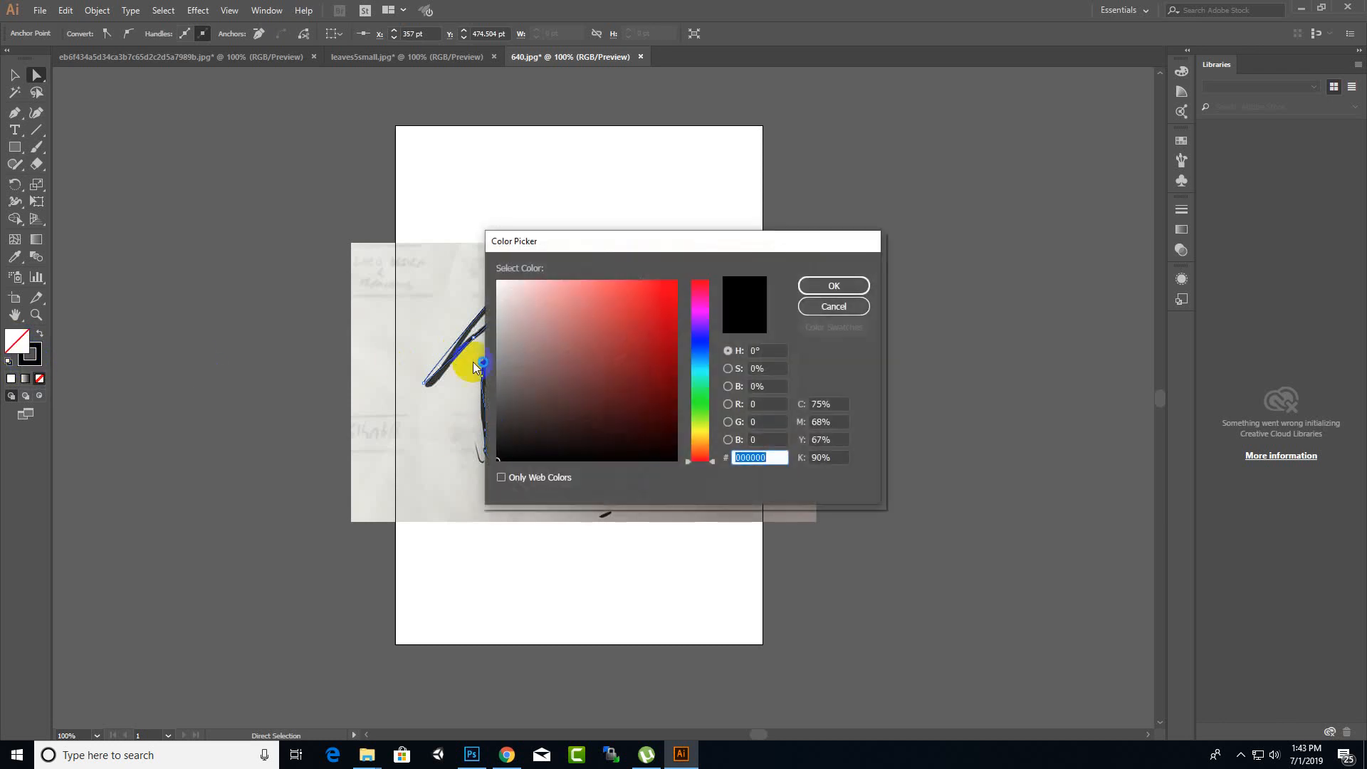
{"action": "left_click_drag", "start_coordinate": [640, 240], "coordinate": [916, 240]}
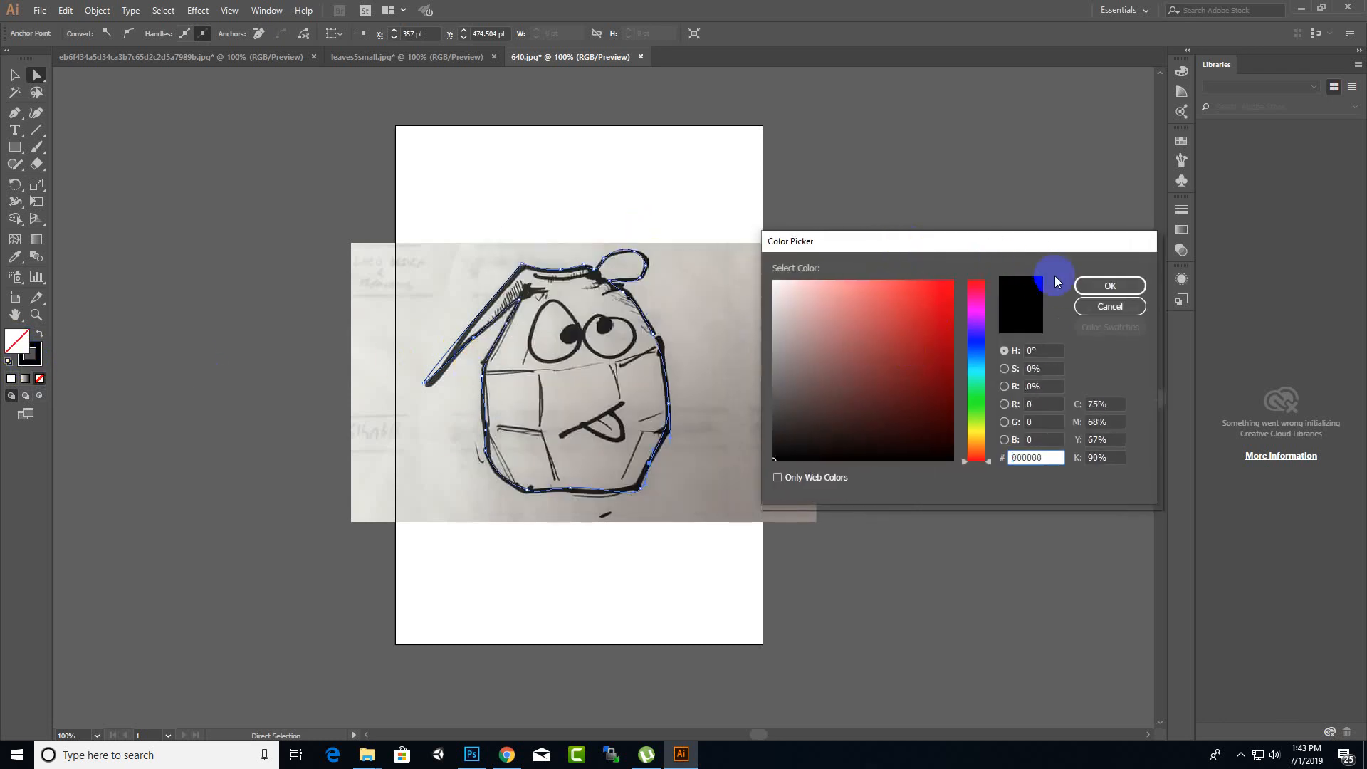
{"action": "left_click", "coordinate": [951, 282]}
{"action": "left_click", "coordinate": [1110, 286]}
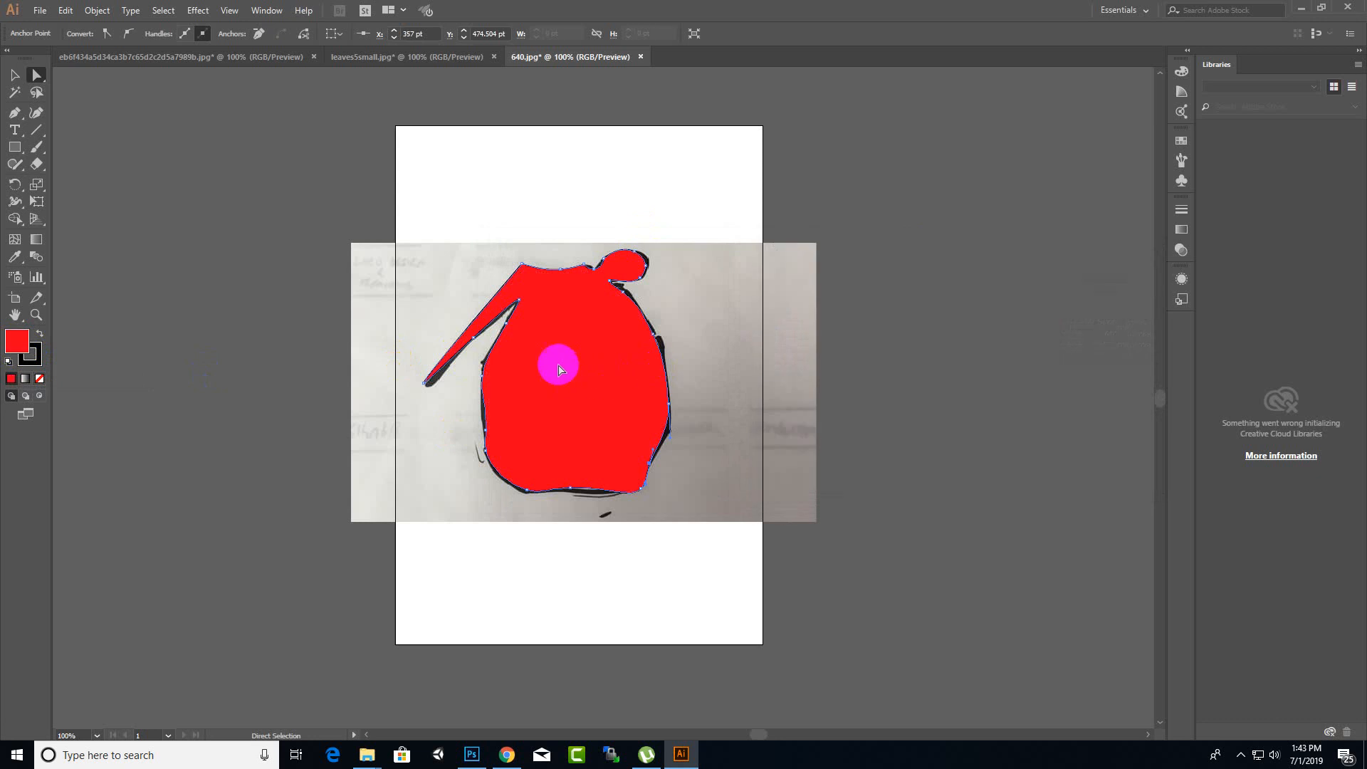
- Move the red grenade shape off the drawing to the right of the sketch, remove its stroke and deselect it
{"action": "left_click", "coordinate": [15, 75]}
{"action": "left_click_drag", "start_coordinate": [535, 348], "coordinate": [744, 355]}
{"action": "mouse_move", "coordinate": [744, 355]}
{"action": "left_mouse_down"}
{"action": "mouse_move", "coordinate": [751, 367]}
{"action": "mouse_move", "coordinate": [757, 352]}
{"action": "mouse_move", "coordinate": [818, 350]}
{"action": "mouse_move", "coordinate": [848, 317]}
{"action": "mouse_move", "coordinate": [818, 327]}
{"action": "mouse_move", "coordinate": [872, 323]}
{"action": "left_mouse_up"}
{"action": "left_click", "coordinate": [30, 356]}
{"action": "left_click", "coordinate": [39, 378]}
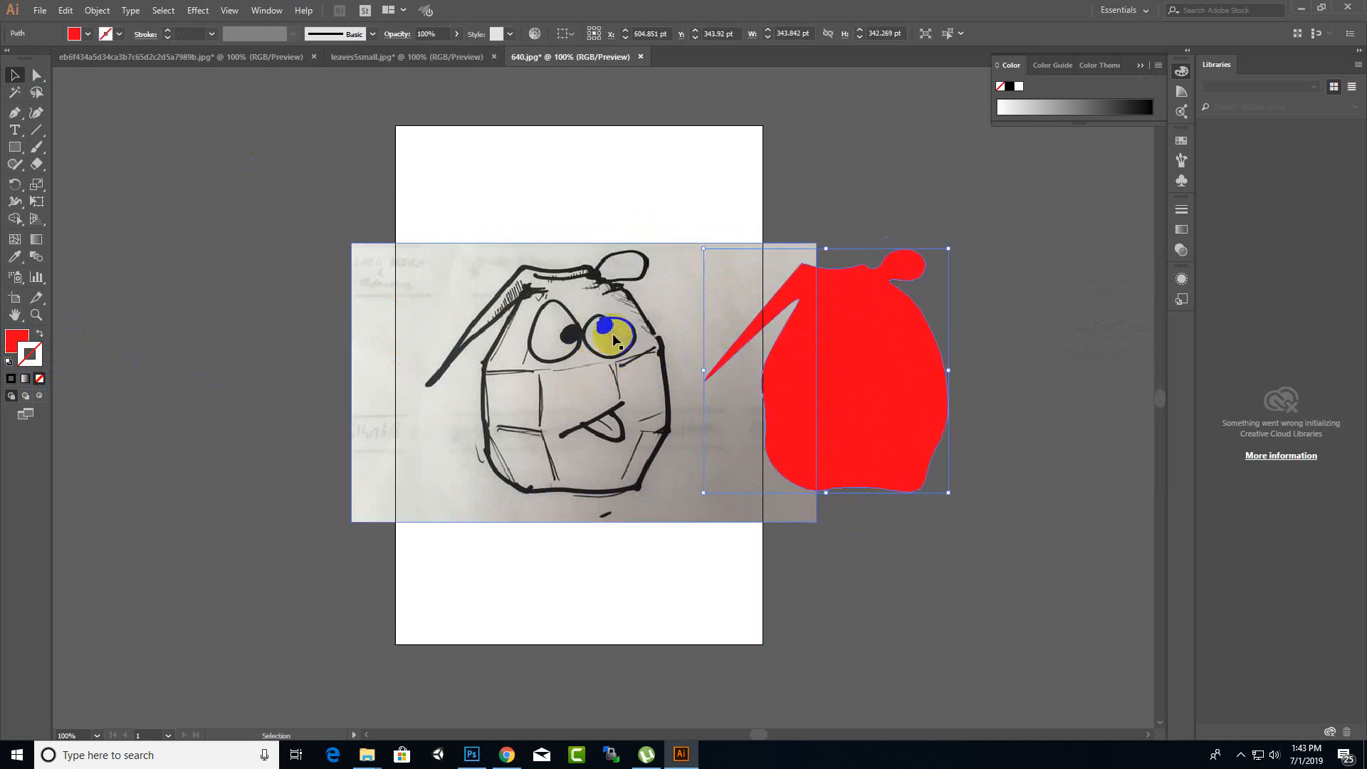
{"action": "left_click", "coordinate": [672, 207]}
{"action": "scroll", "coordinate": [613, 337], "scroll_direction": "up", "scroll_amount": 1}
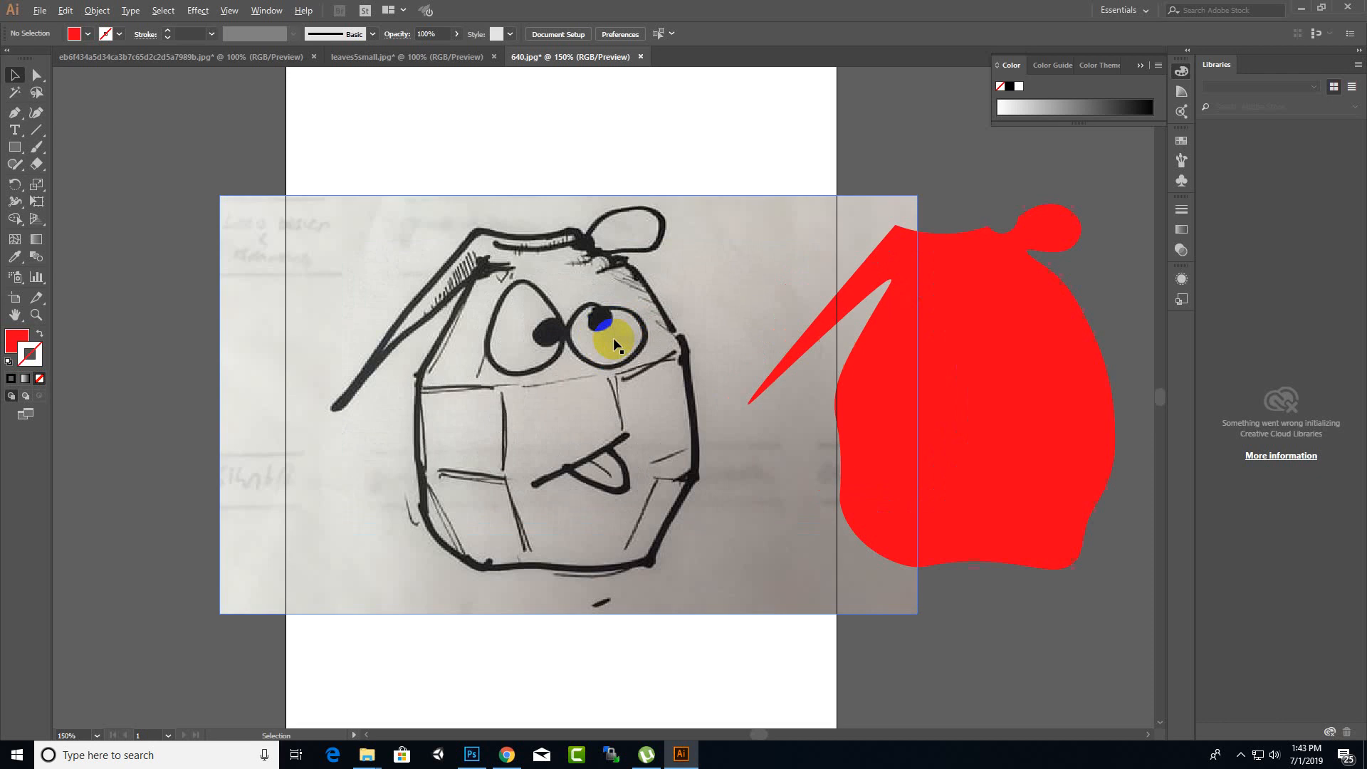
{"action": "left_click", "coordinate": [490, 342]}
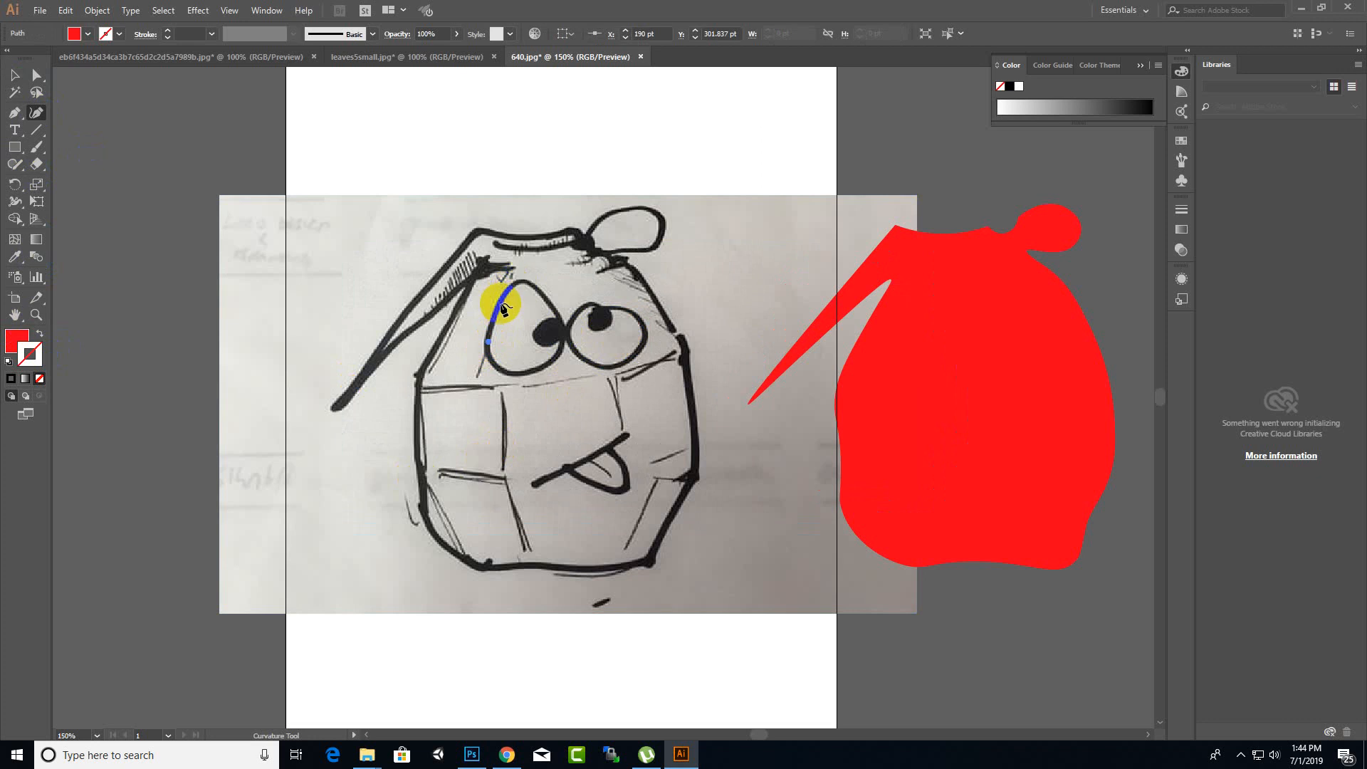
{"action": "left_click", "coordinate": [514, 292], "text": "ctrl"}
{"action": "left_click", "coordinate": [513, 289], "text": "ctrl"}
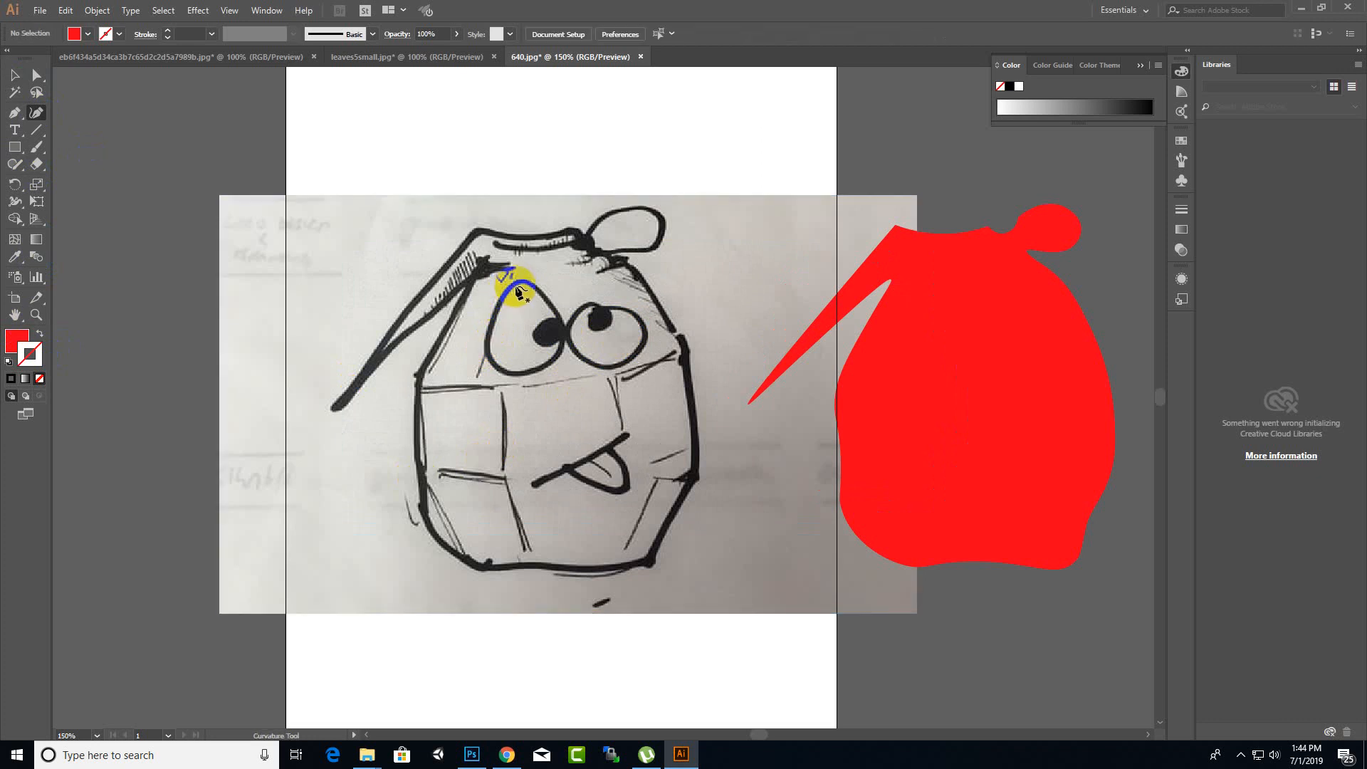
- Trace the sketch's left eye with the Curvature tool as a closed red shape, about 73 by 85 pt, starting at its top
{"action": "left_click", "coordinate": [520, 283]}
{"action": "left_click", "coordinate": [562, 324]}
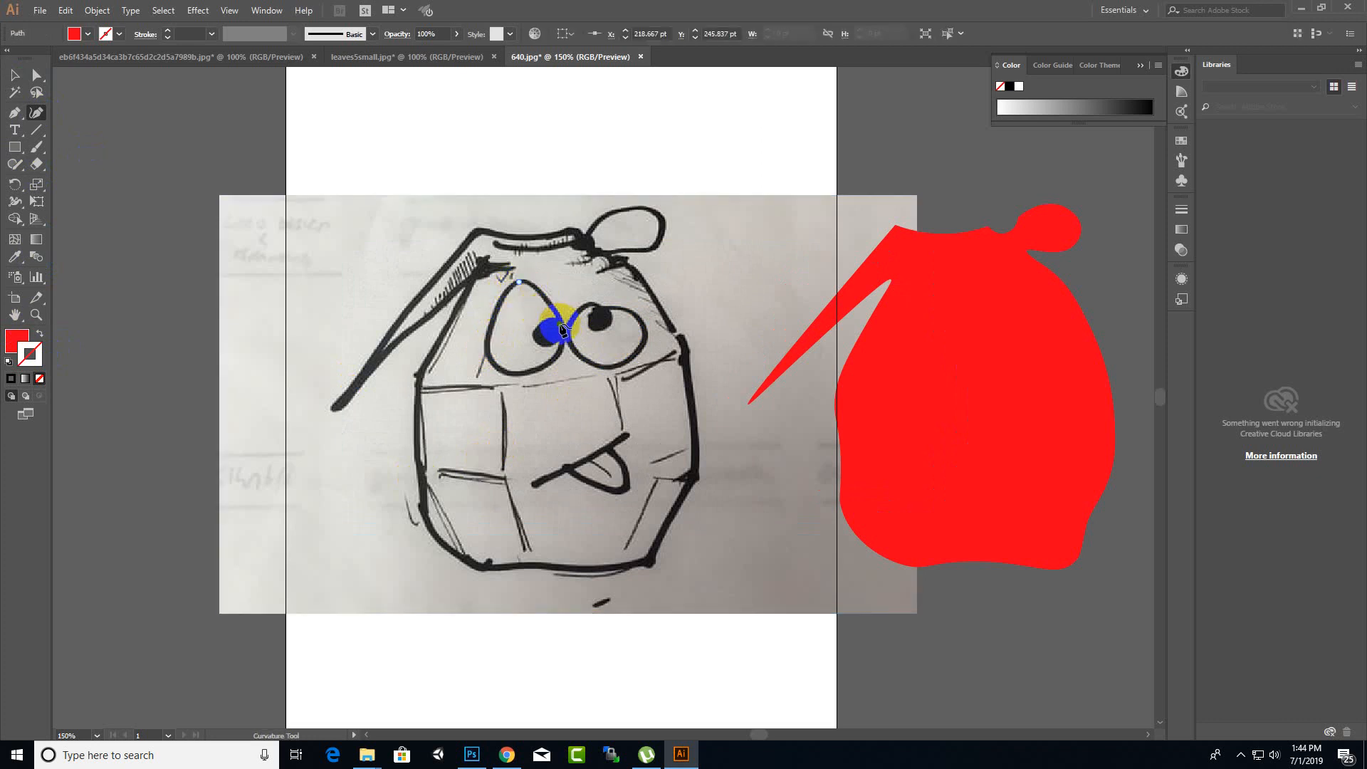
{"action": "left_click", "coordinate": [553, 361]}
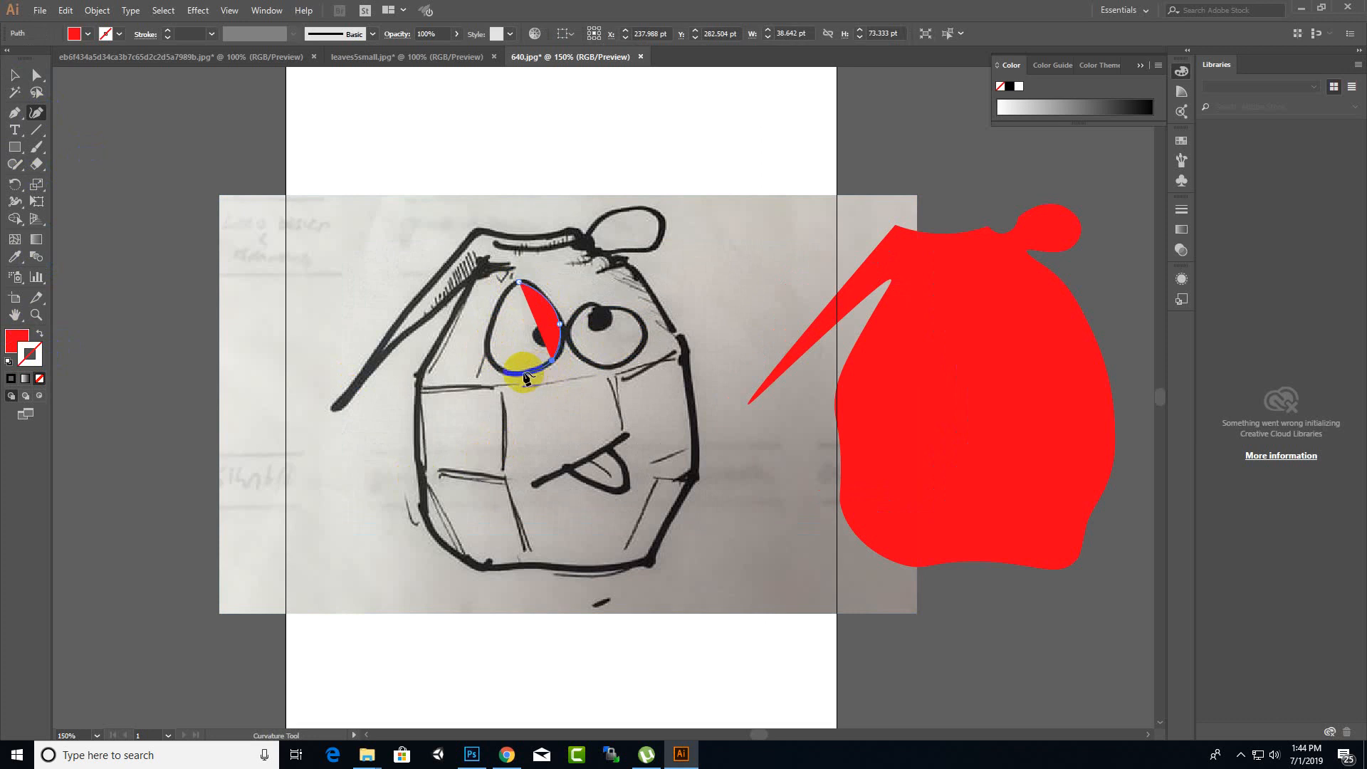
{"action": "left_click", "coordinate": [520, 372]}
{"action": "left_click", "coordinate": [487, 360]}
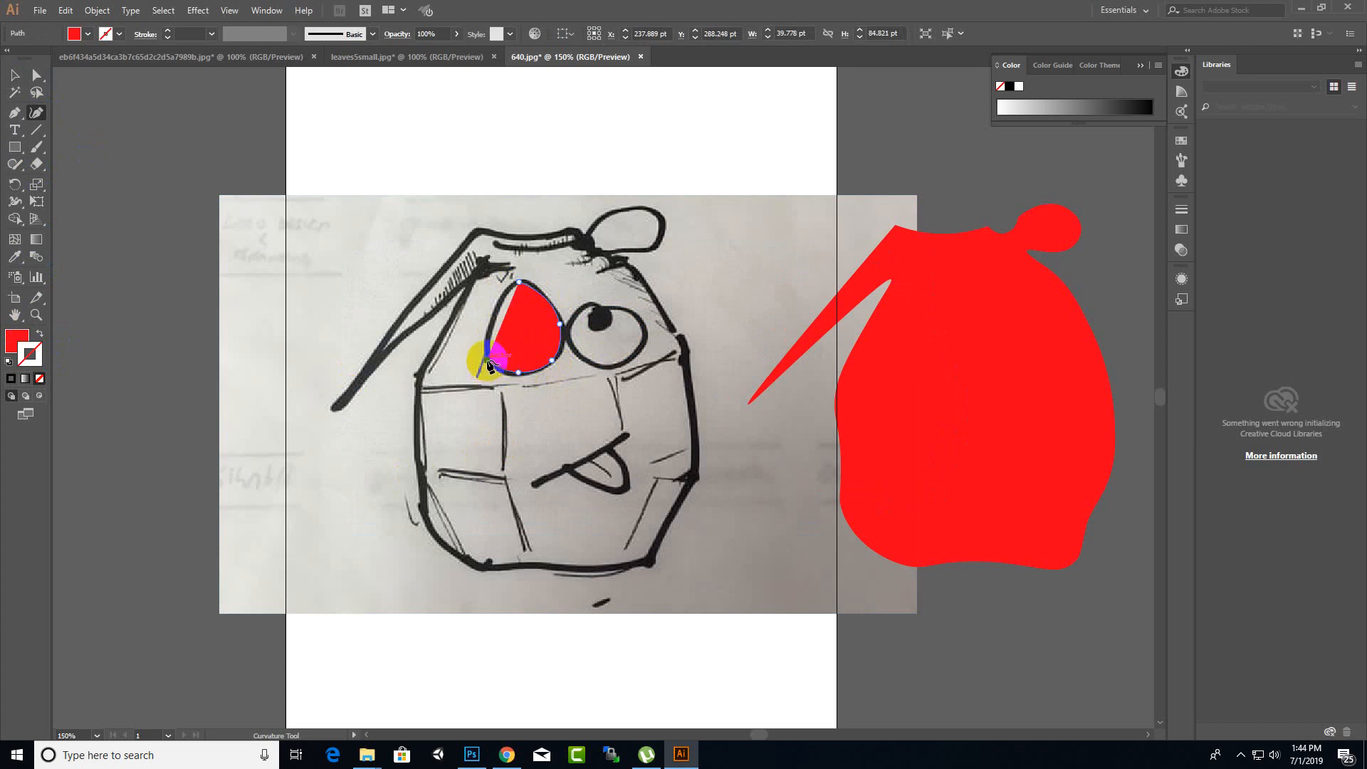
{"action": "left_click", "coordinate": [495, 314]}
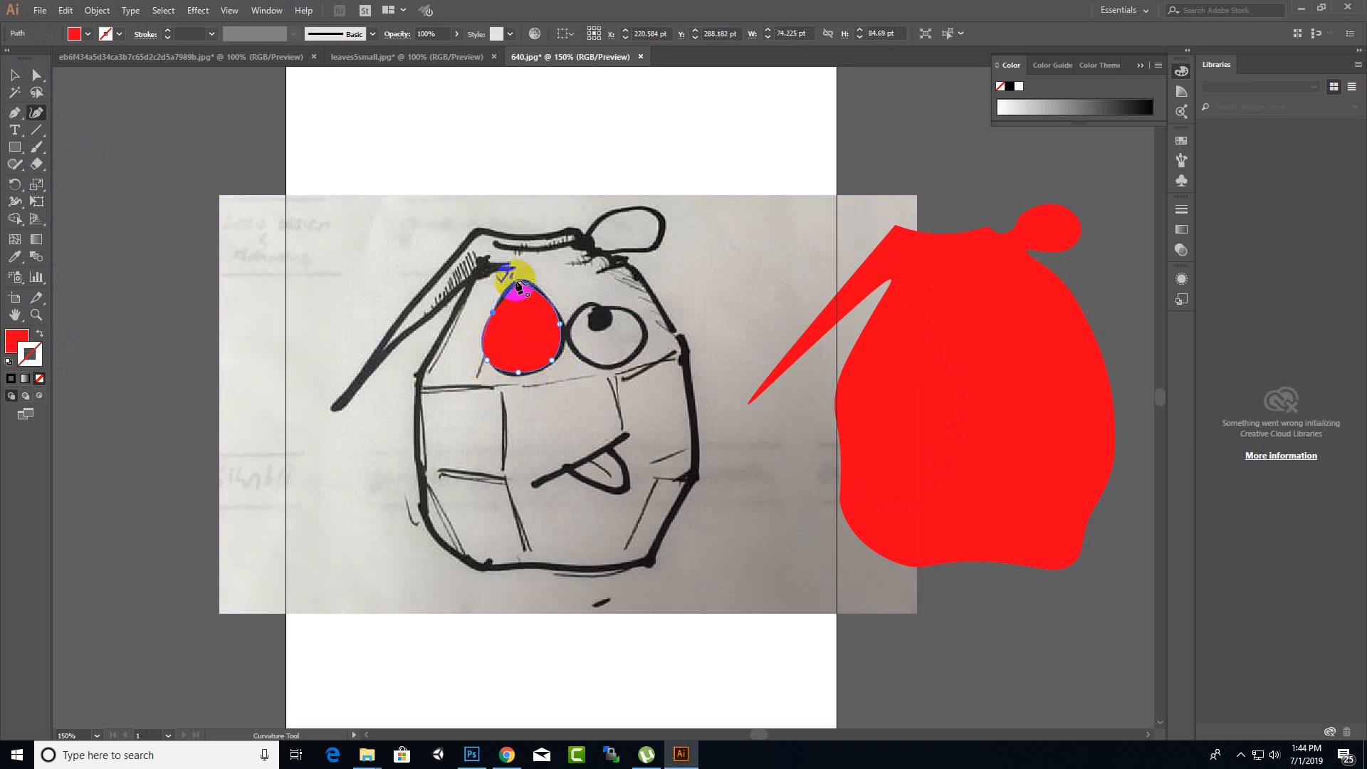
{"action": "left_click", "coordinate": [519, 284]}
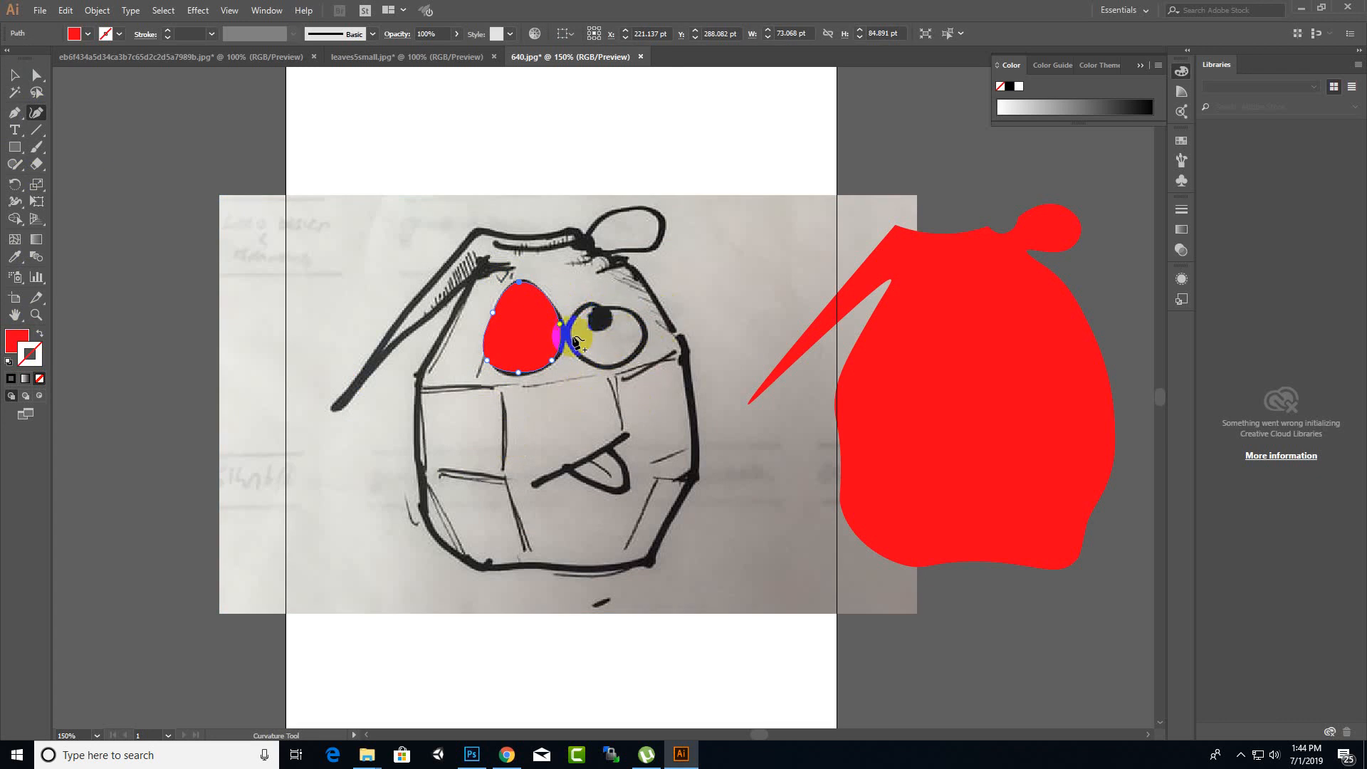
- Trace the sketch's right eye with the Curvature tool as a closed red oval, about 71 by 60 pt, and select it
{"action": "left_click", "coordinate": [606, 305]}
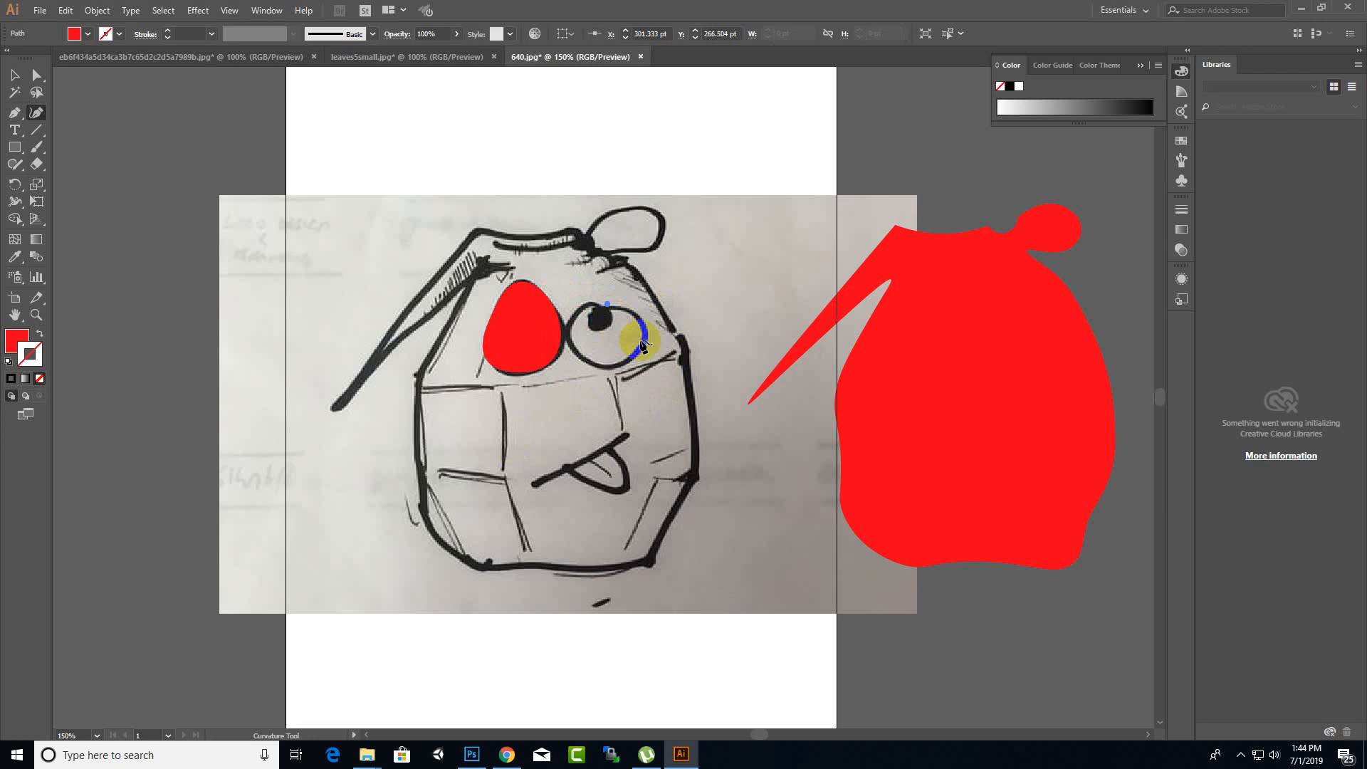
{"action": "left_click", "coordinate": [645, 339]}
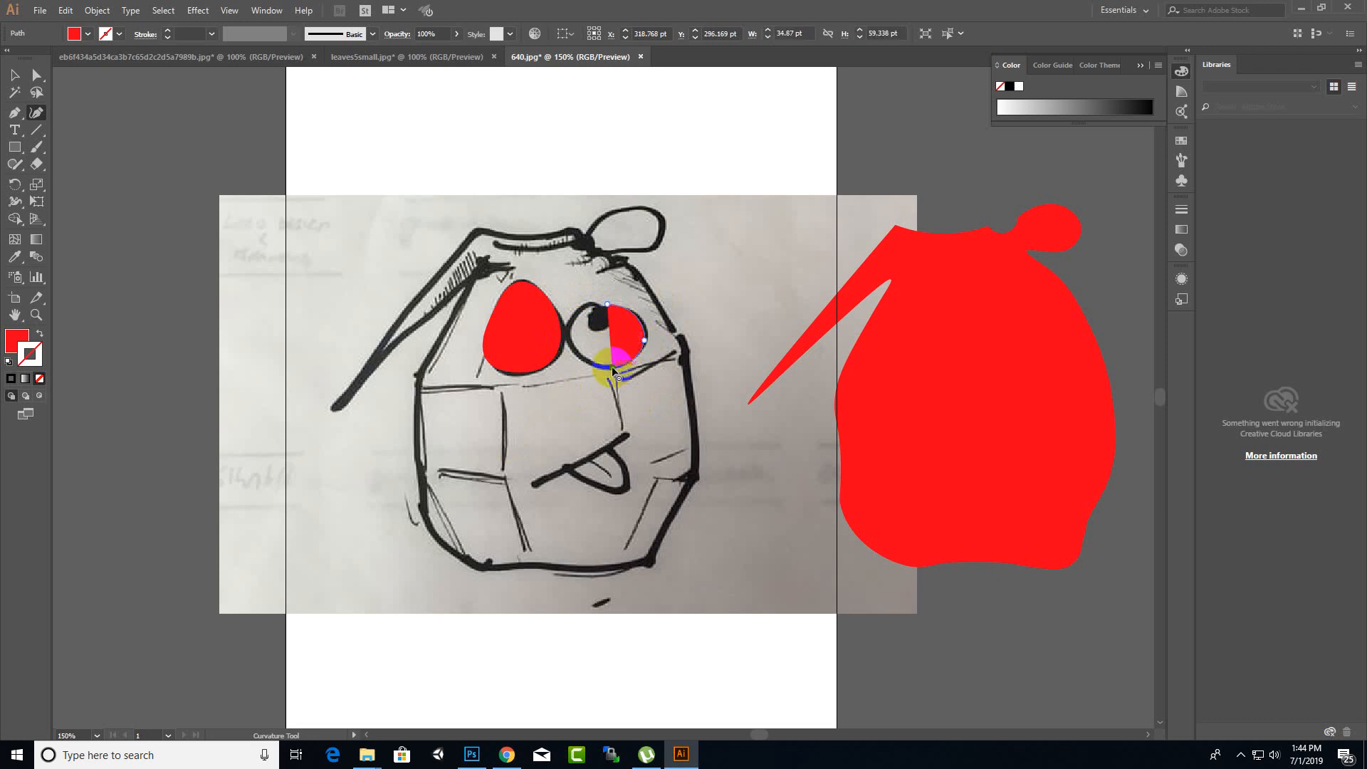
{"action": "left_click", "coordinate": [612, 366]}
{"action": "left_click", "coordinate": [567, 337]}
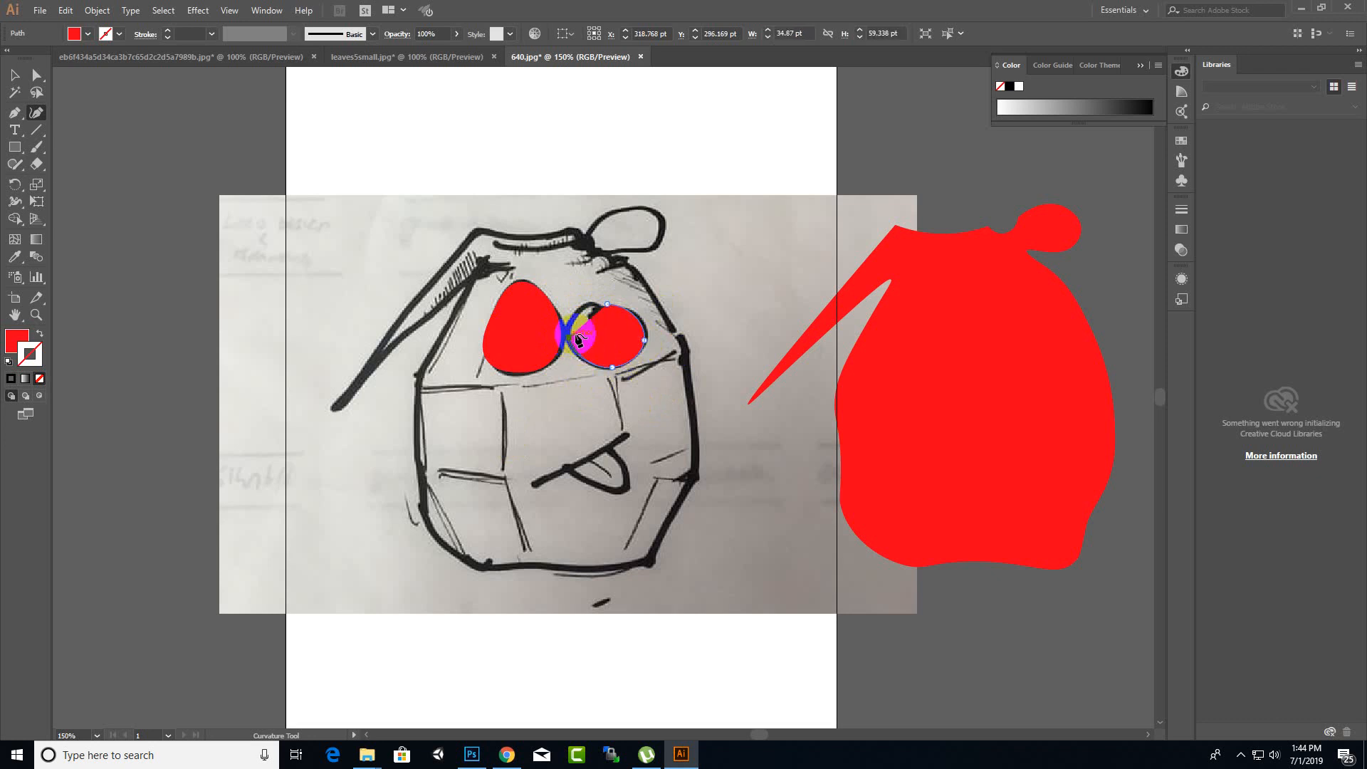
{"action": "left_click", "coordinate": [608, 306]}
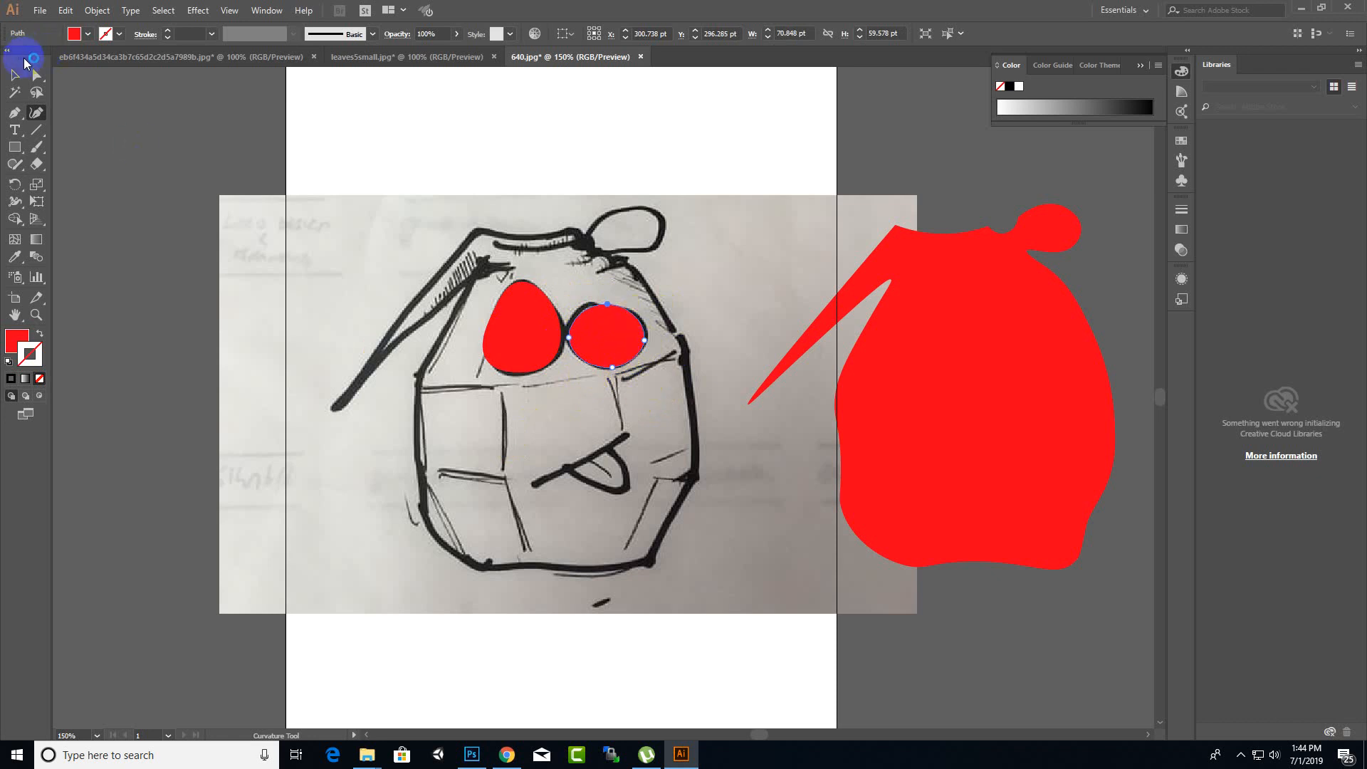
{"action": "left_click", "coordinate": [15, 75]}
{"action": "left_click", "coordinate": [610, 307]}
- Draw a small closed red shape with curved Pen segments in the empty area just right of the sketched grenade's upper body
{"action": "scroll", "coordinate": [617, 314], "scroll_direction": "up", "scroll_amount": 3}
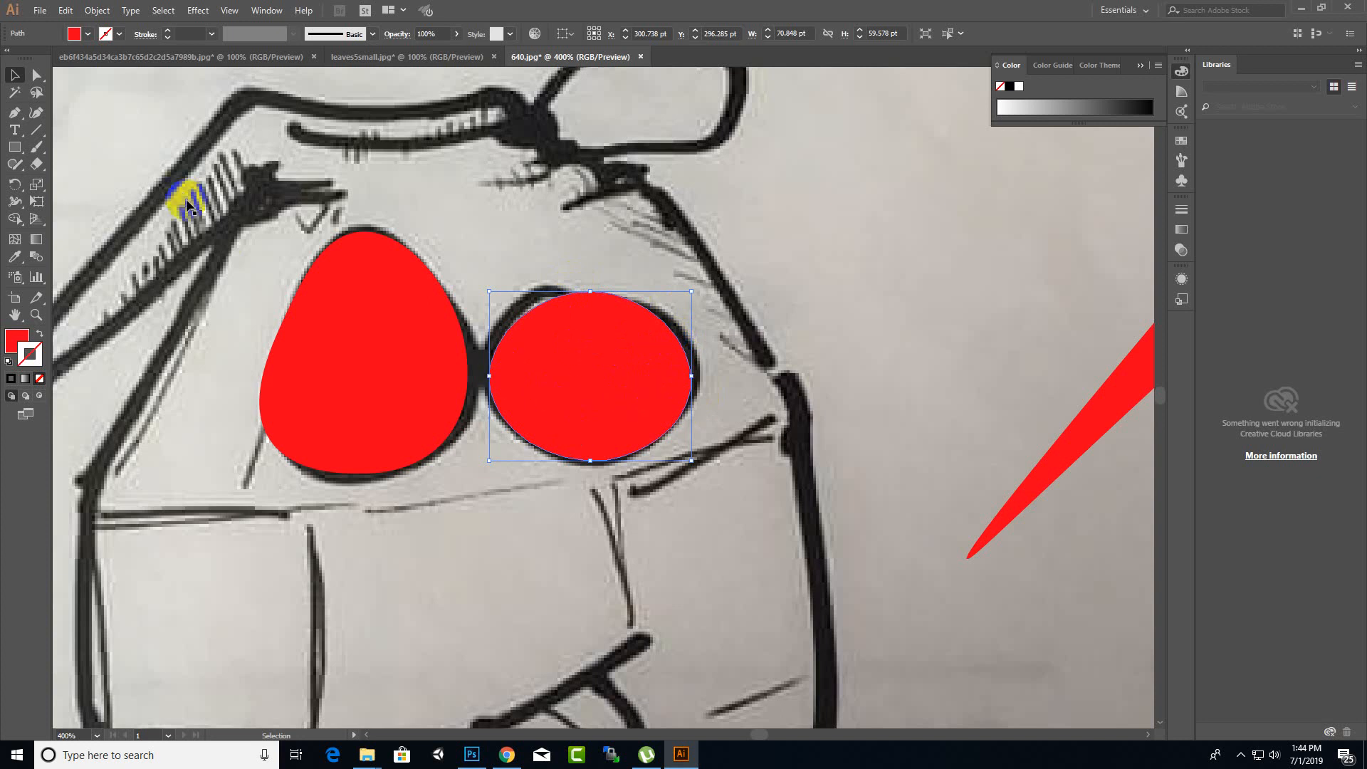
{"action": "left_click", "coordinate": [14, 112]}
{"action": "left_click", "coordinate": [792, 291]}
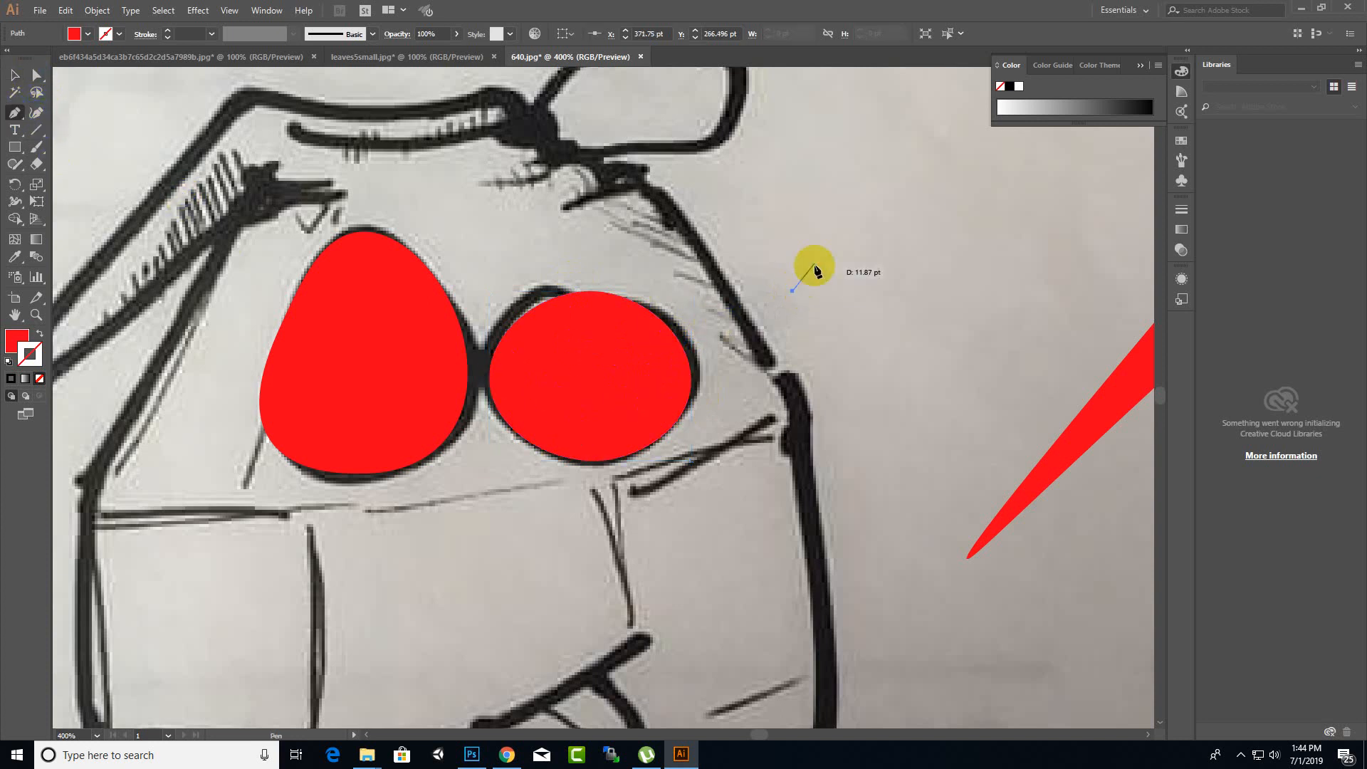
{"action": "left_click_drag", "start_coordinate": [969, 267], "coordinate": [942, 333]}
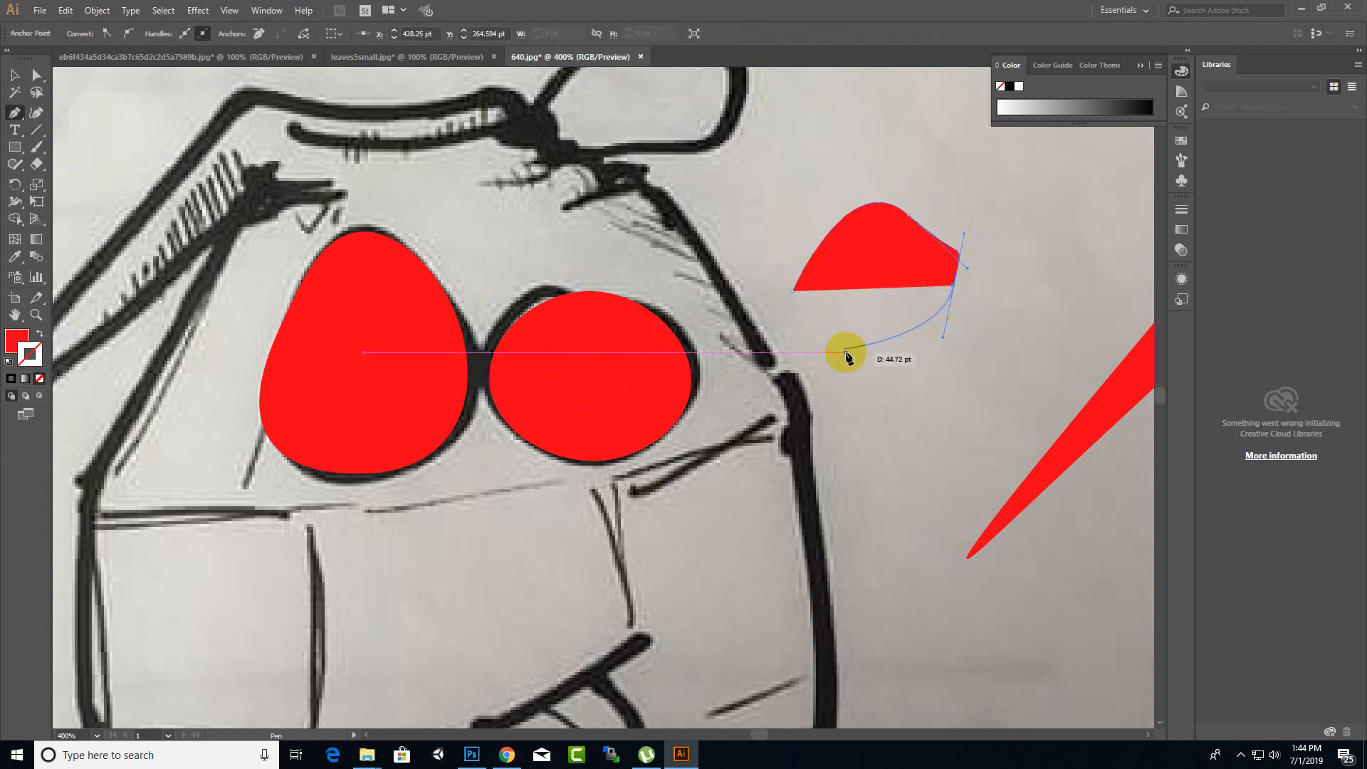
{"action": "left_click_drag", "start_coordinate": [792, 291], "coordinate": [830, 351]}
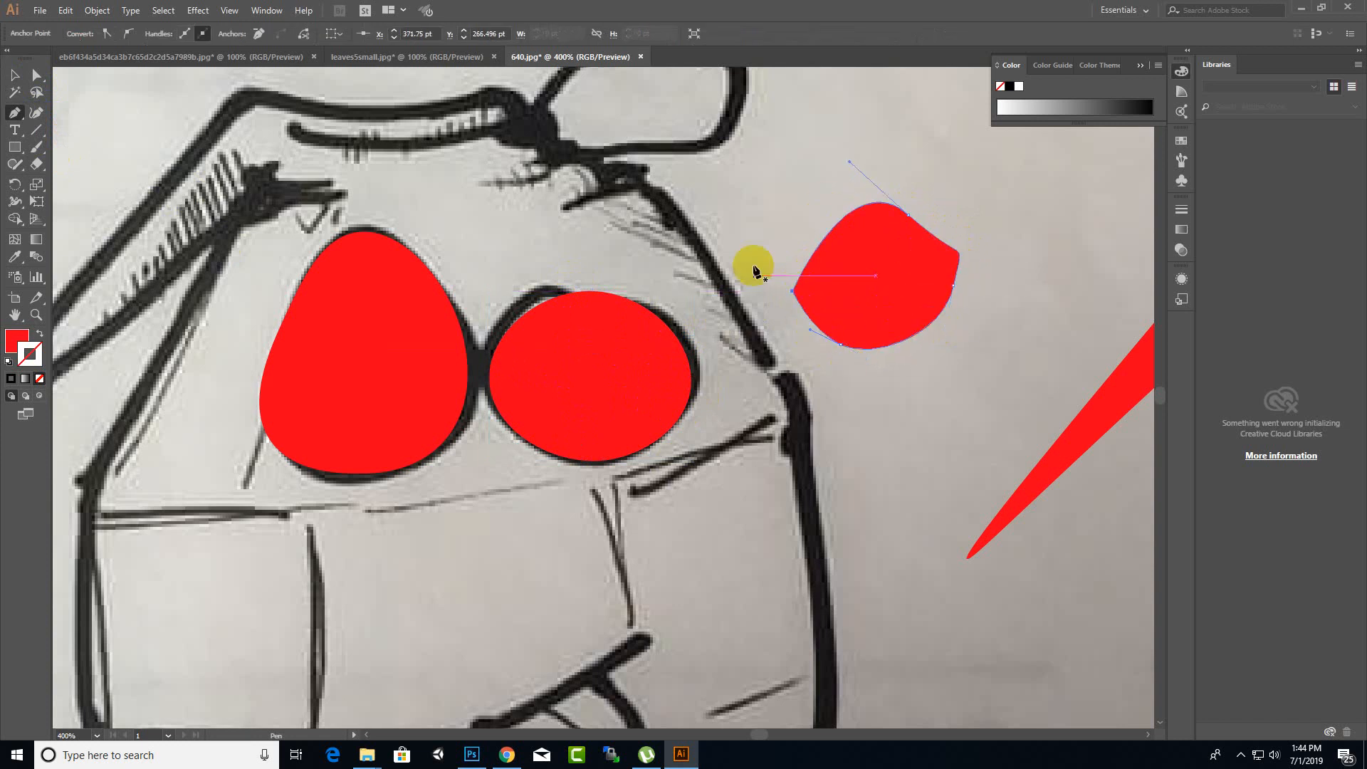
{"action": "left_click", "coordinate": [870, 314]}
{"action": "scroll", "coordinate": [688, 250], "scroll_direction": "down", "scroll_amount": 3}
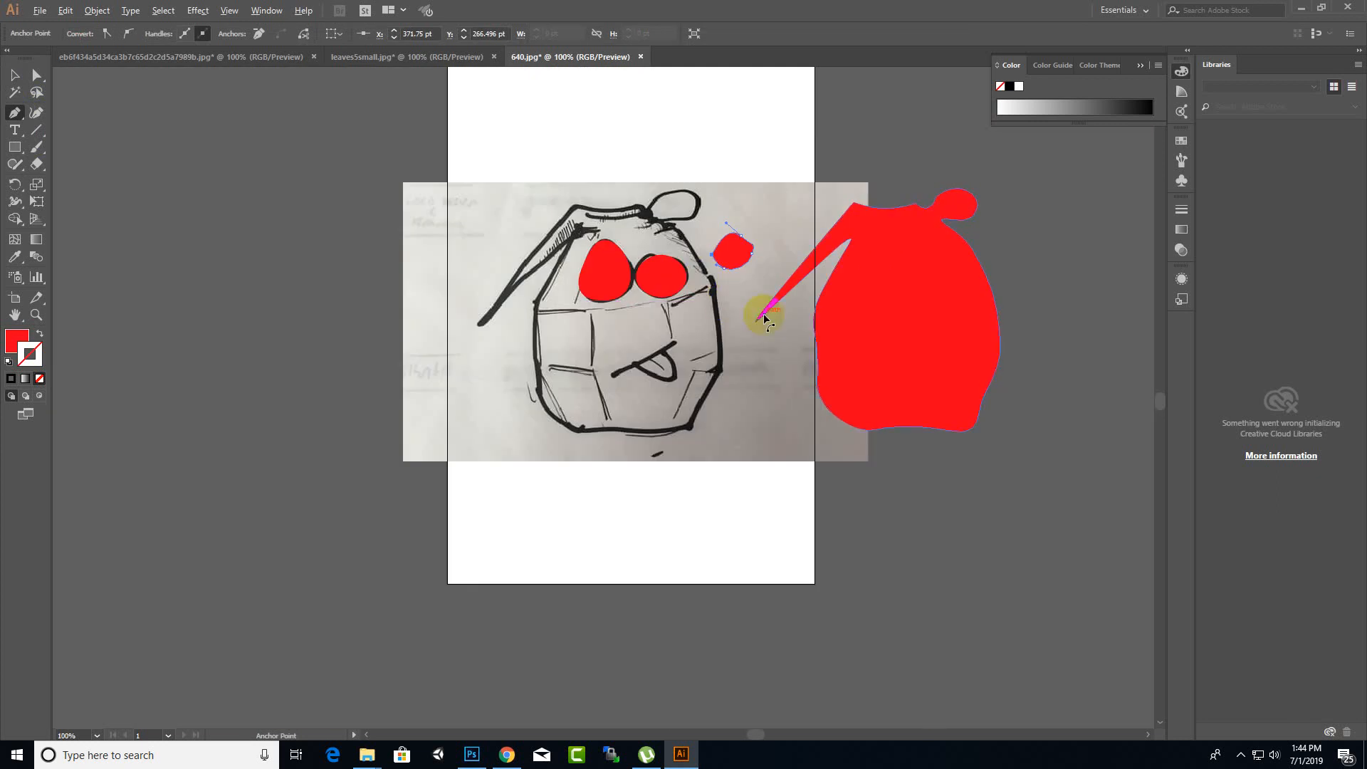
- Delete the small red practice shape beside the sketched grenade's upper body
{"action": "scroll", "coordinate": [654, 273], "scroll_direction": "up", "scroll_amount": 2}
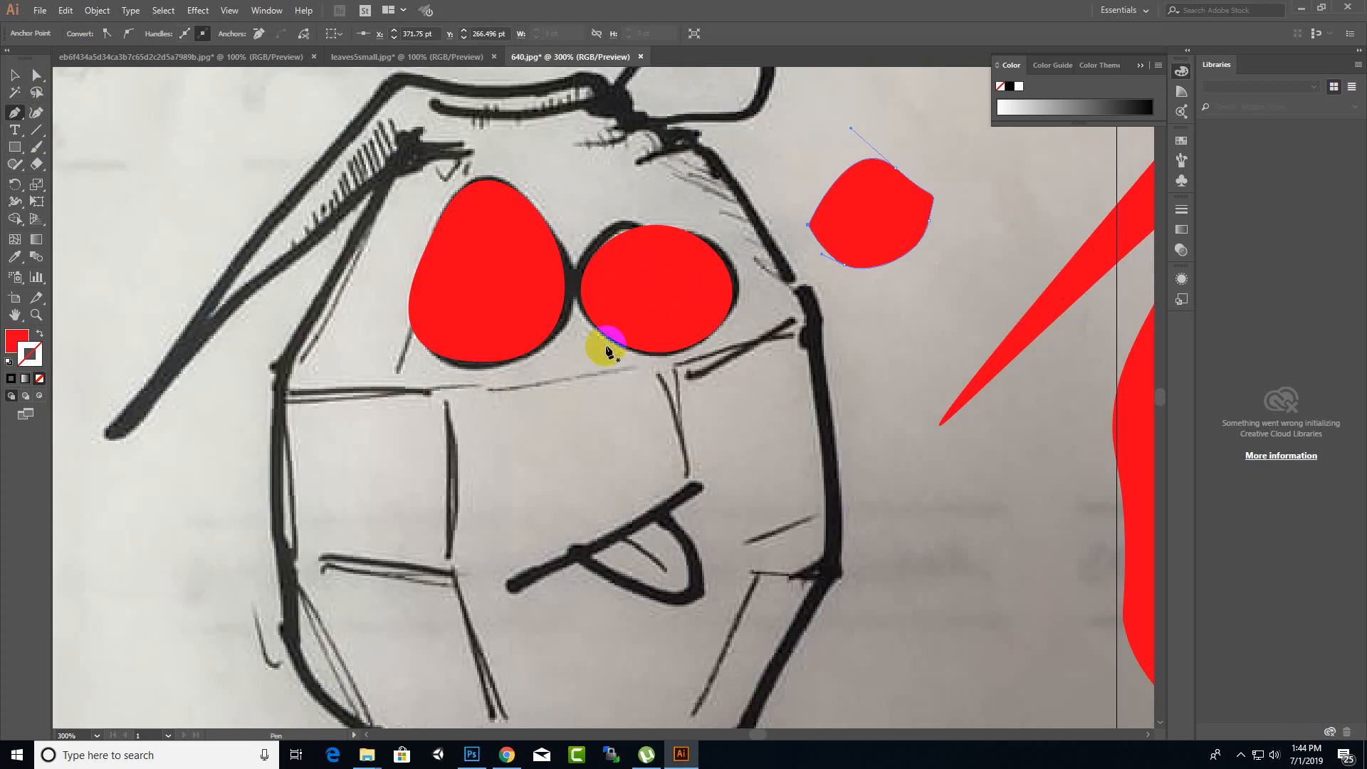
{"action": "left_click", "coordinate": [15, 75]}
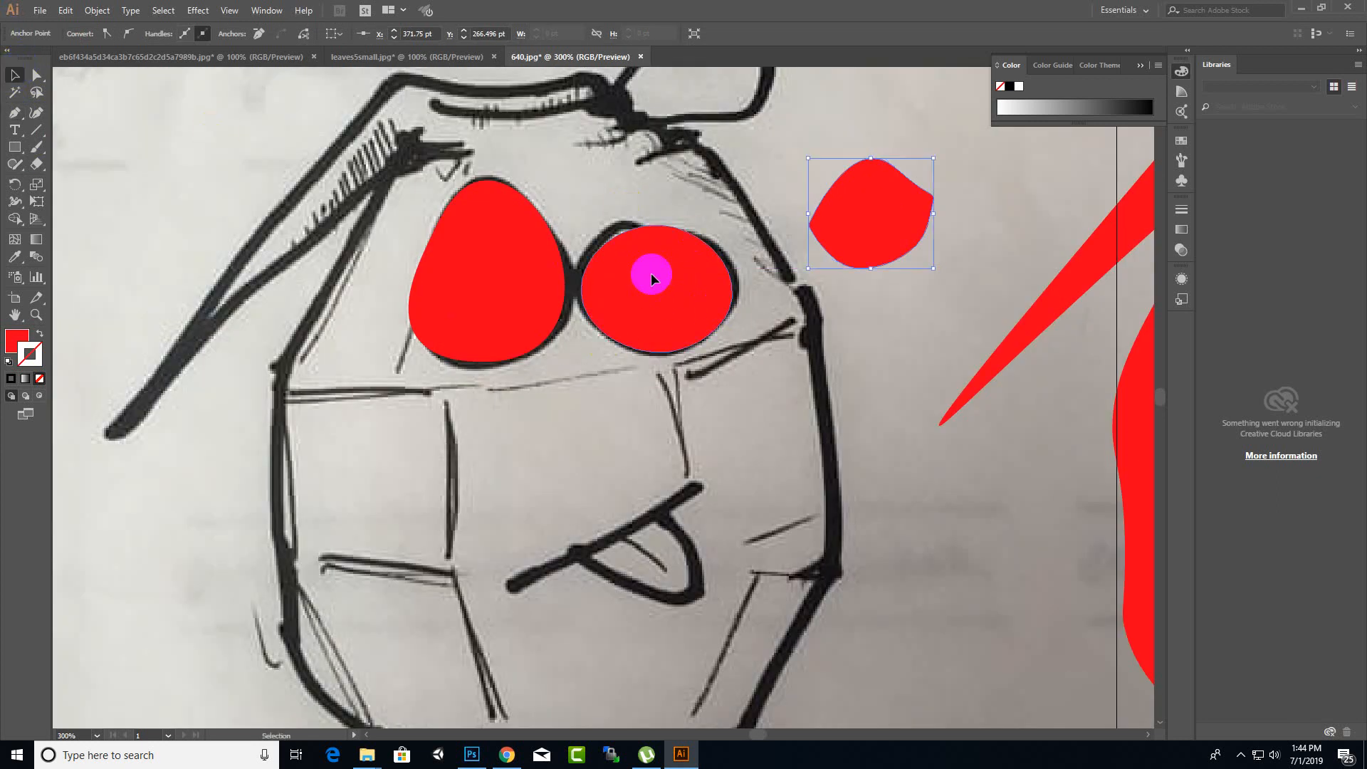
{"action": "key", "text": "Delete"}
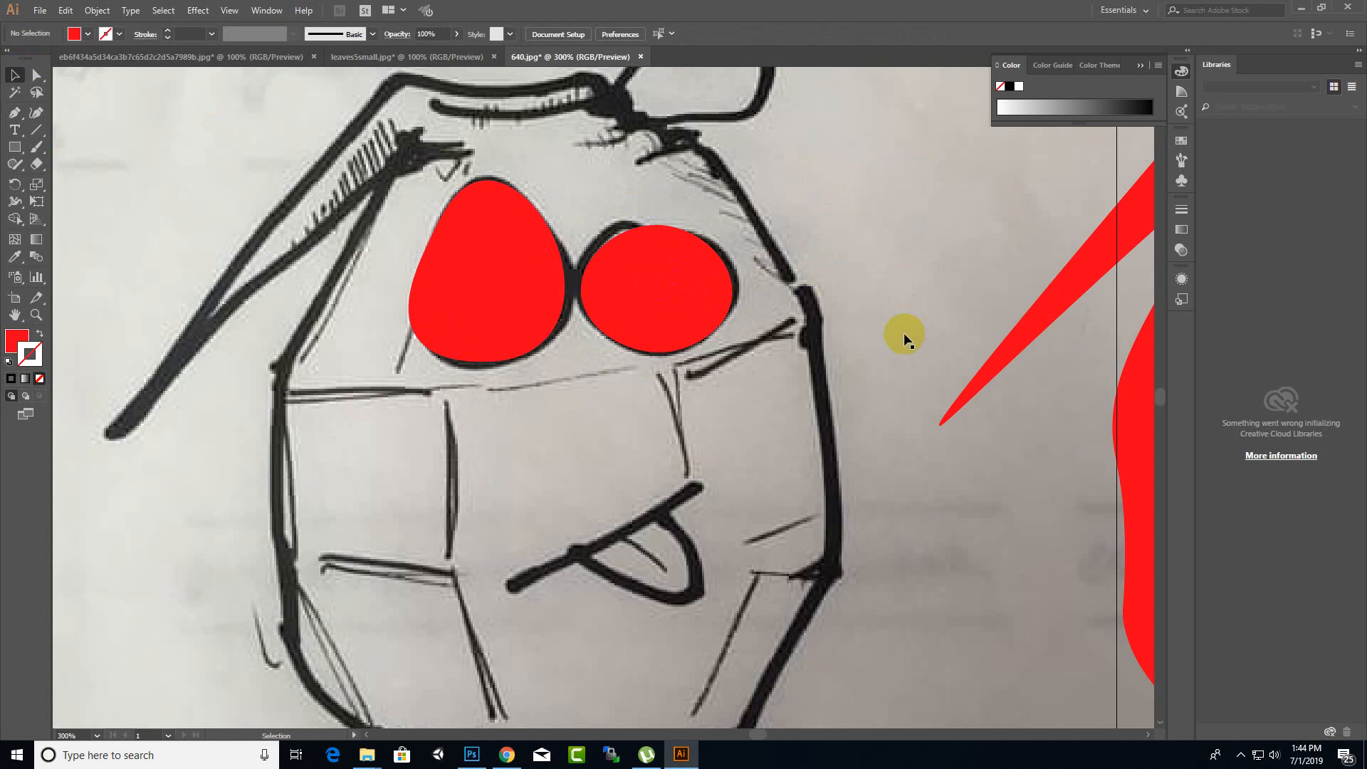
- Change the fill of the right red eye oval to yellow-orange
{"action": "left_click", "coordinate": [674, 305]}
{"action": "double_click", "coordinate": [14, 341]}
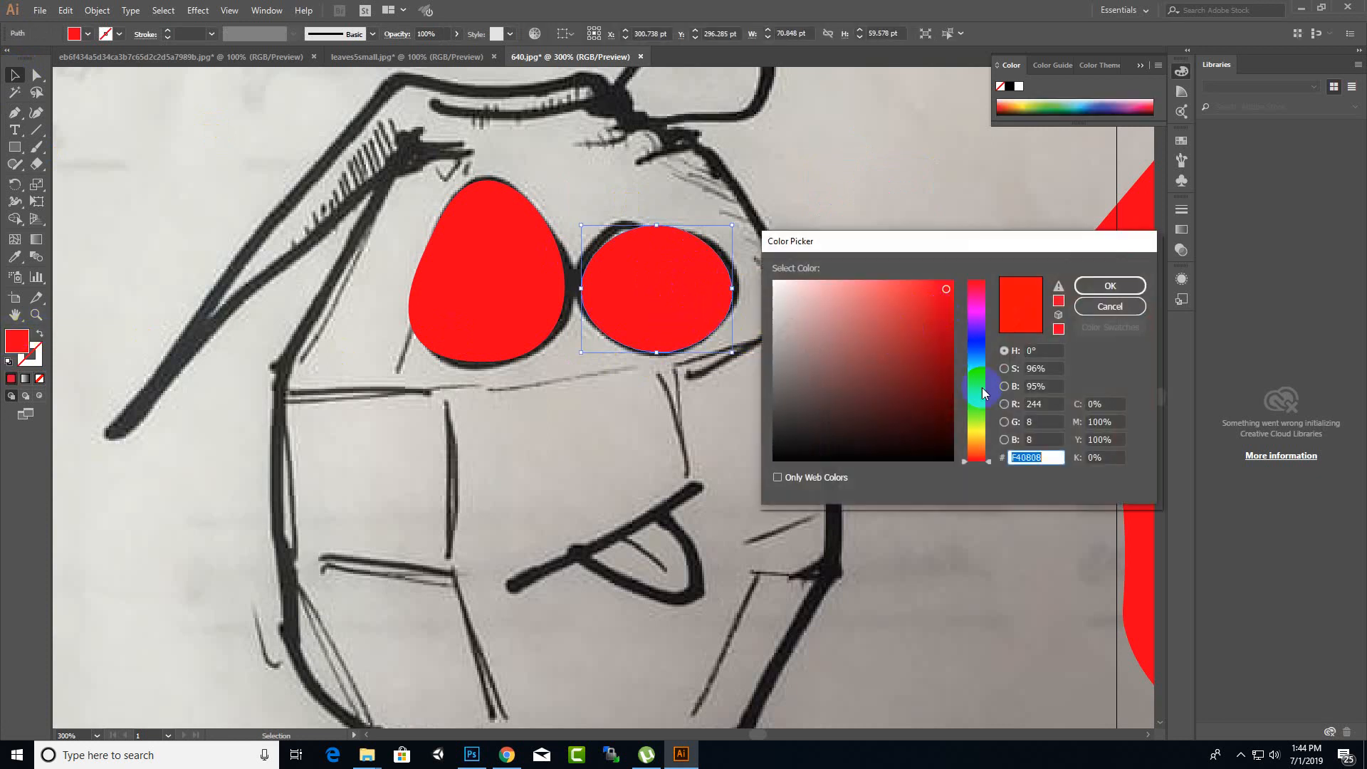
{"action": "left_click", "coordinate": [978, 436]}
{"action": "left_click", "coordinate": [1110, 285]}
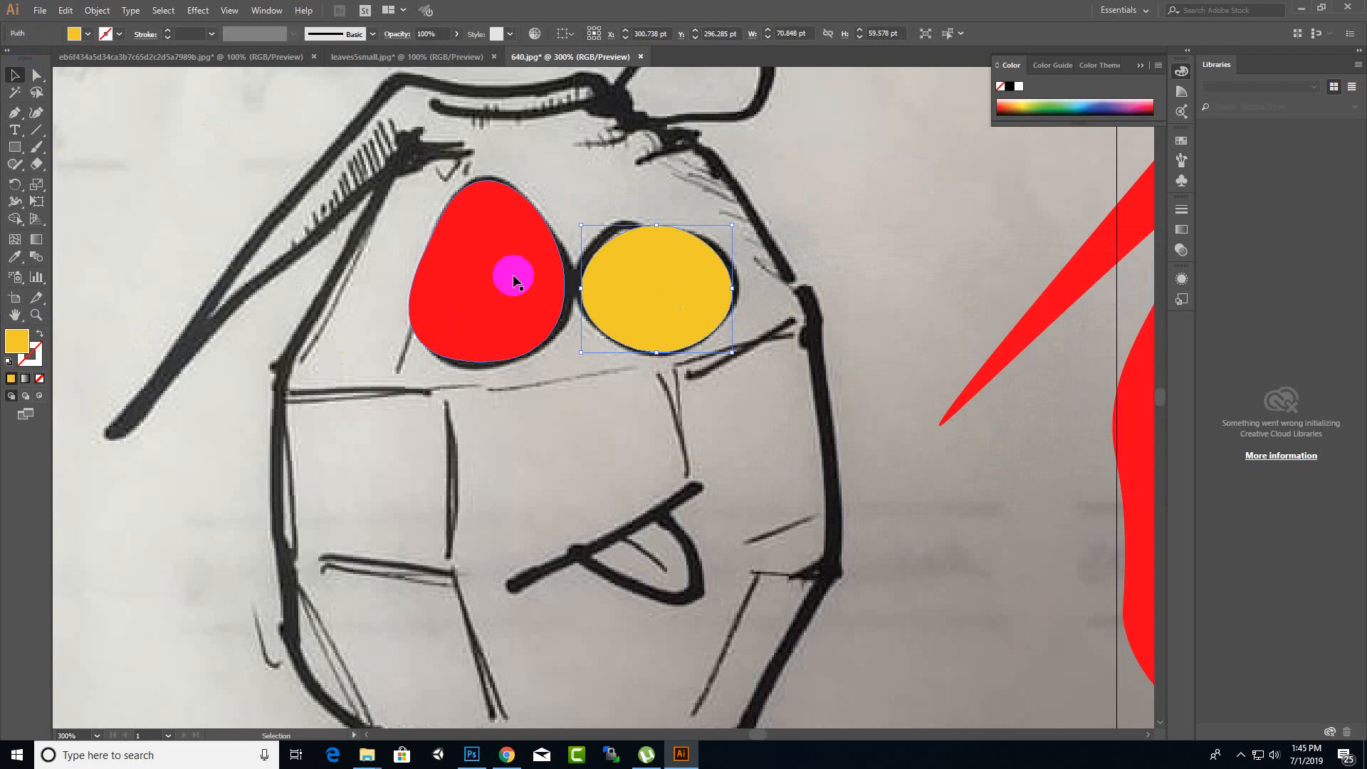
- Fill the left red eye with the right eye's yellow-orange by sampling it with the Eyedropper
{"action": "left_click", "coordinate": [509, 275]}
{"action": "double_click", "coordinate": [17, 341]}
{"action": "left_click", "coordinate": [649, 311]}
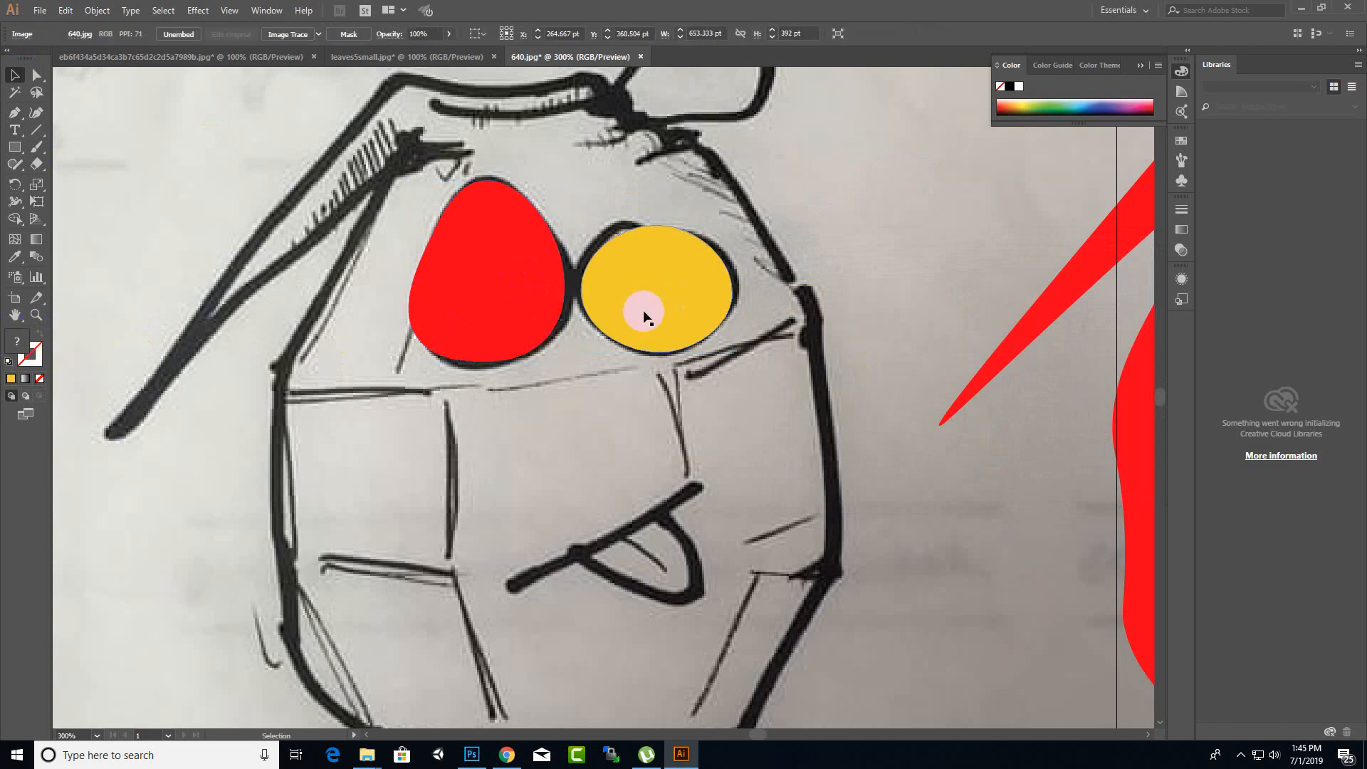
{"action": "left_click", "coordinate": [518, 284]}
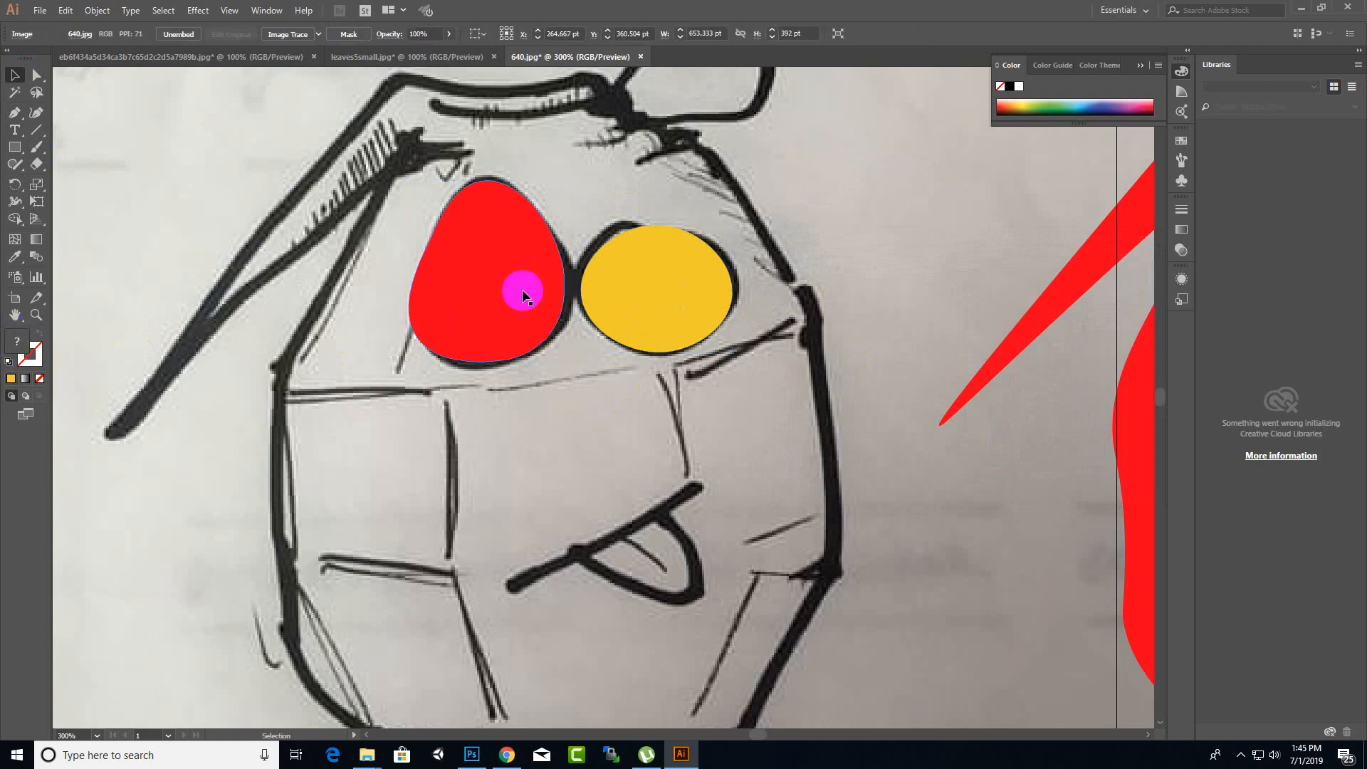
{"action": "left_click", "coordinate": [527, 281]}
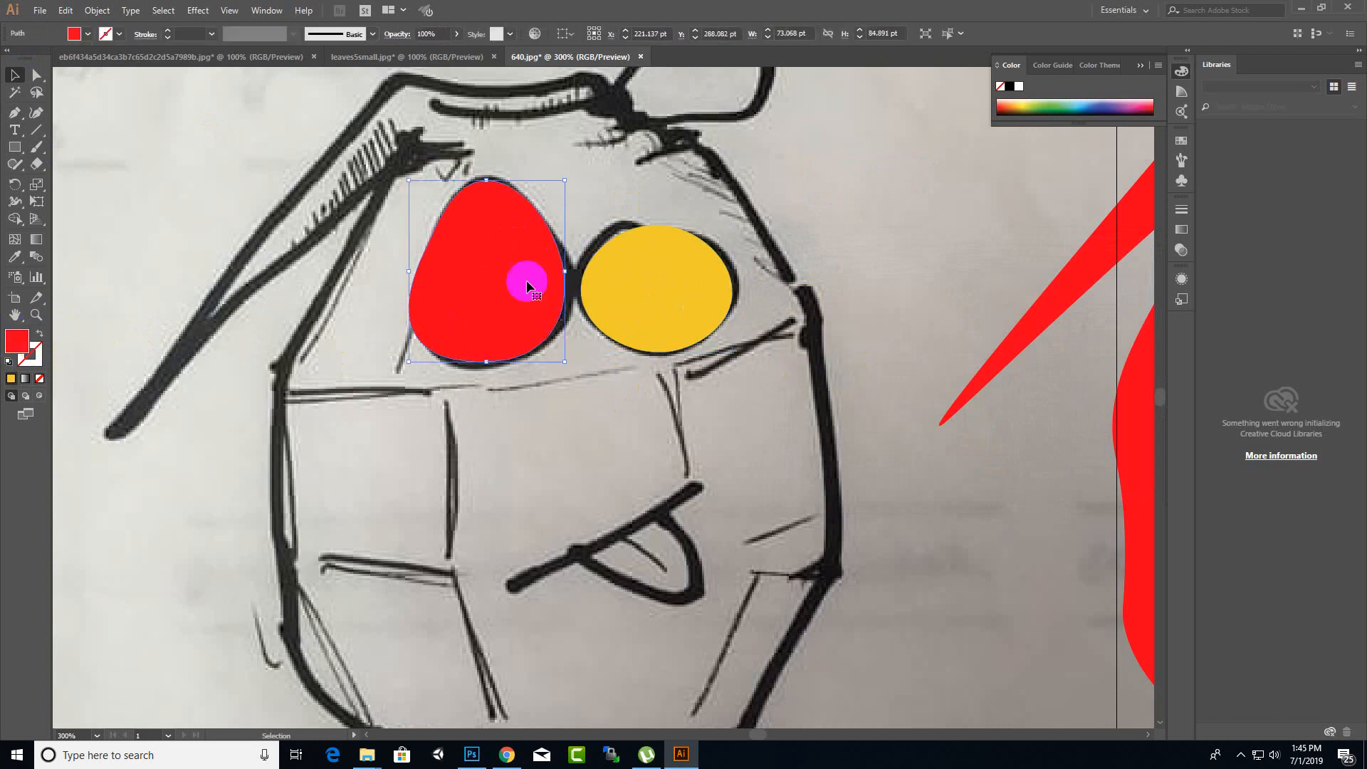
{"action": "left_click", "coordinate": [20, 264]}
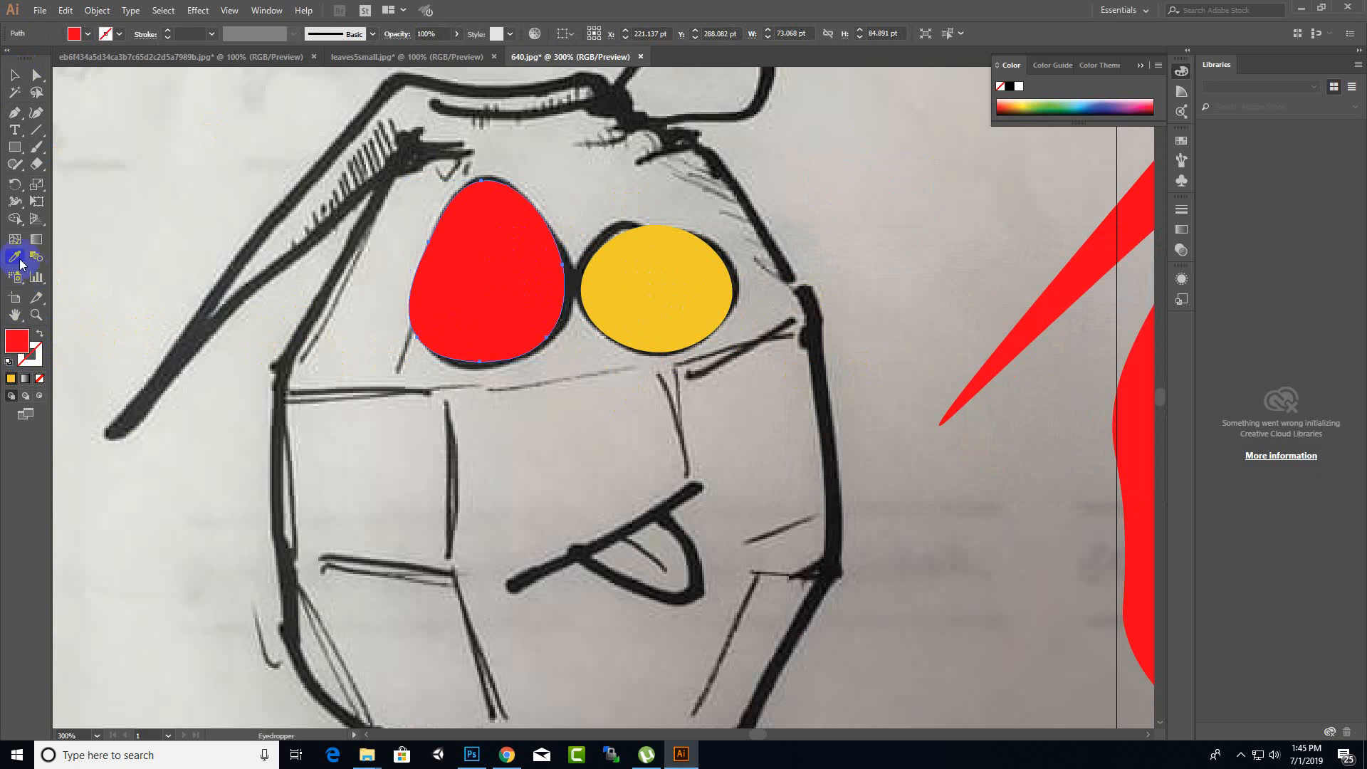
{"action": "left_click", "coordinate": [102, 258]}
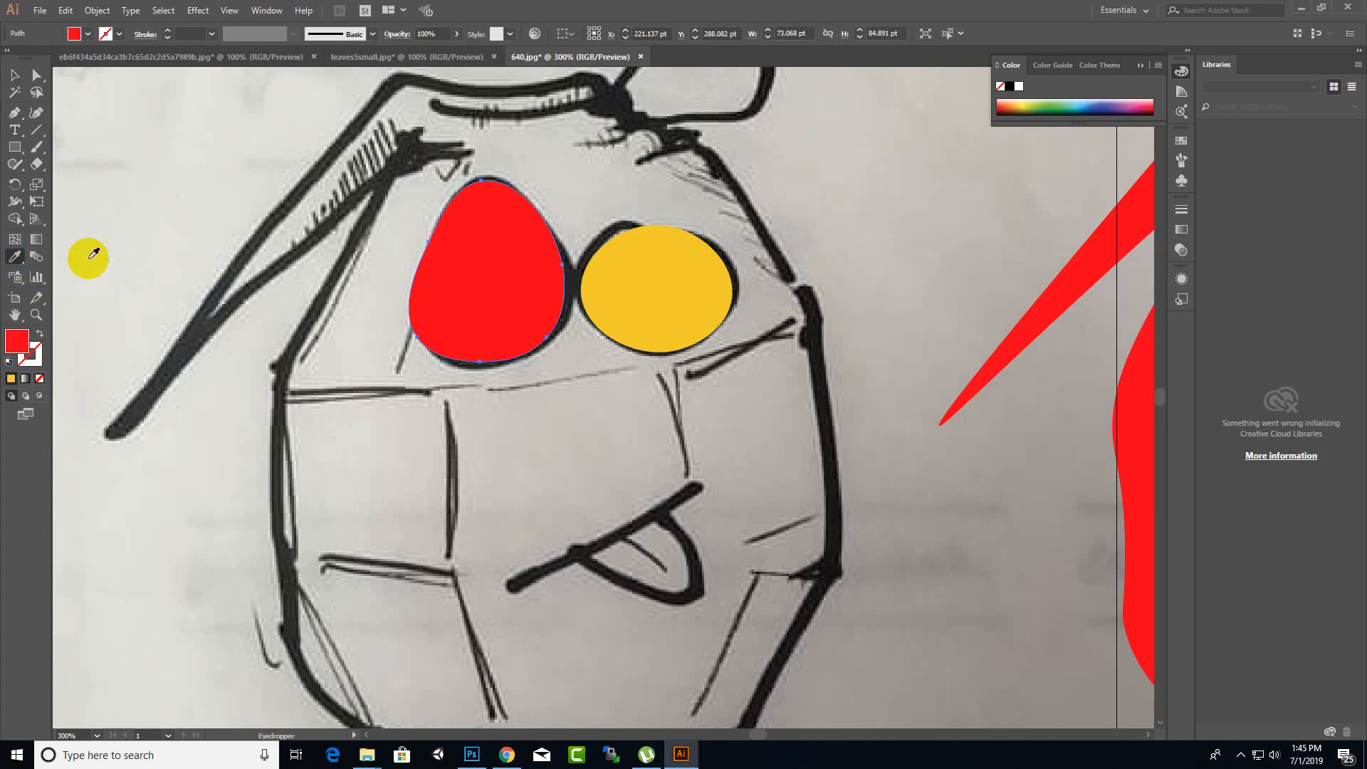
{"action": "left_click", "coordinate": [671, 287]}
{"action": "left_click", "coordinate": [457, 198]}
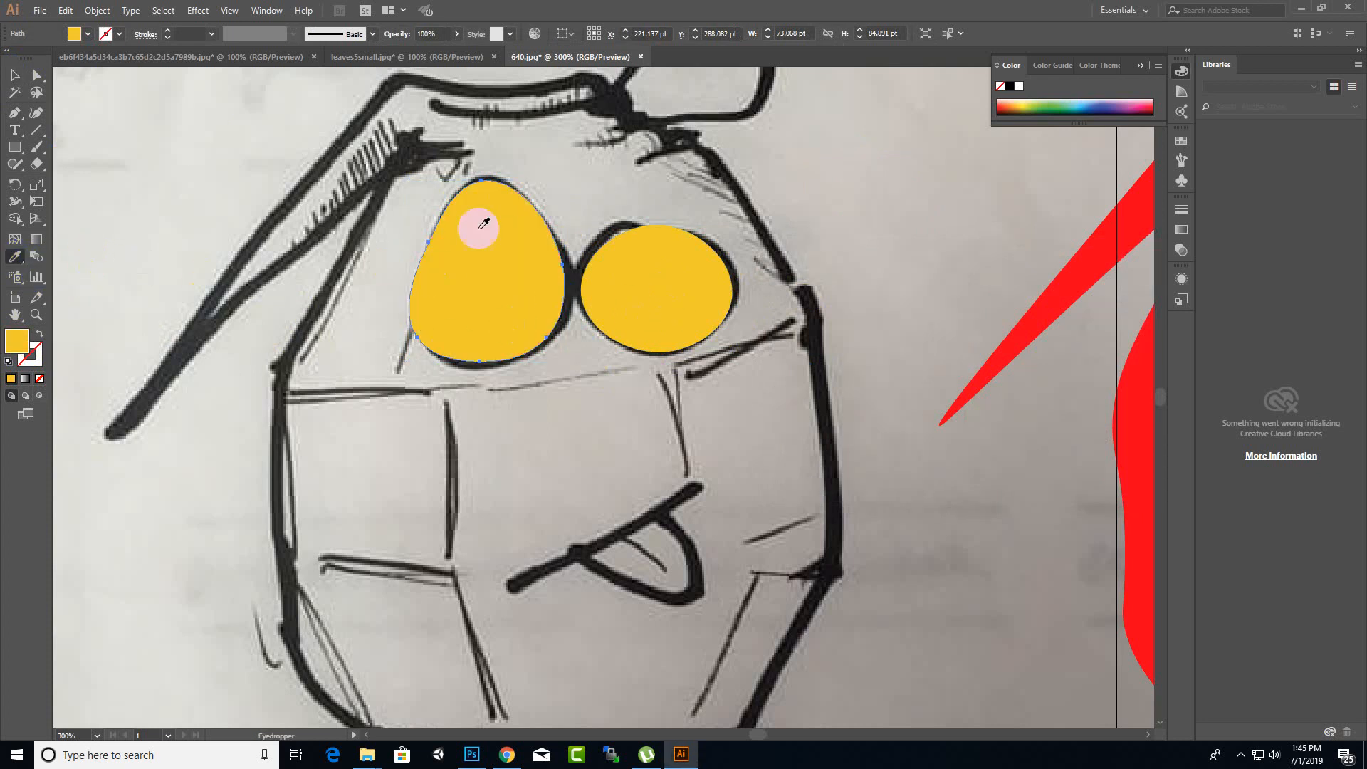
- Move both yellow eyes together from the sketch onto the upper part of the red grenade body and deselect them
{"action": "key", "text": "ctrl+minus"}
{"action": "key", "text": "ctrl+minus"}
{"action": "key", "text": "ctrl+minus"}
{"action": "key", "text": "ctrl+minus"}
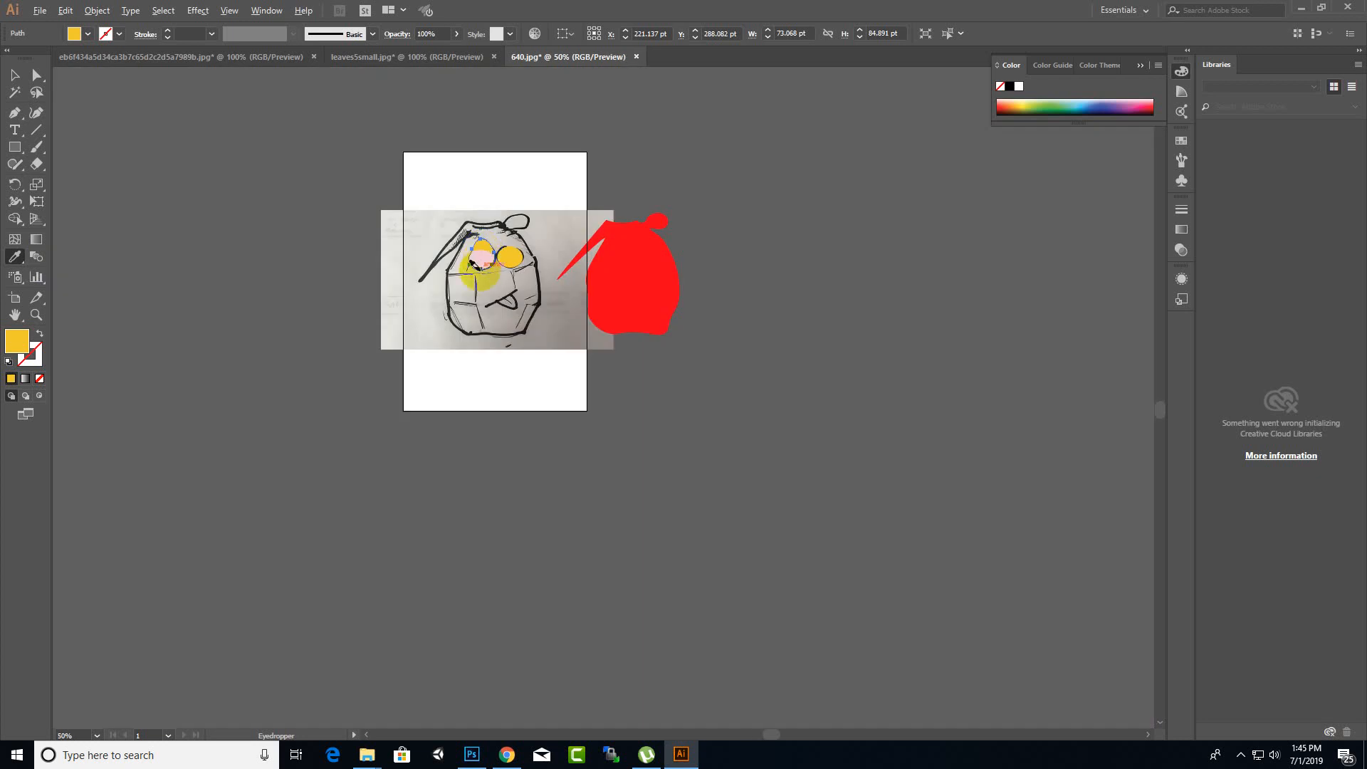
{"action": "key", "text": "ctrl+plus"}
{"action": "left_click", "coordinate": [15, 75]}
{"action": "left_click", "coordinate": [625, 339]}
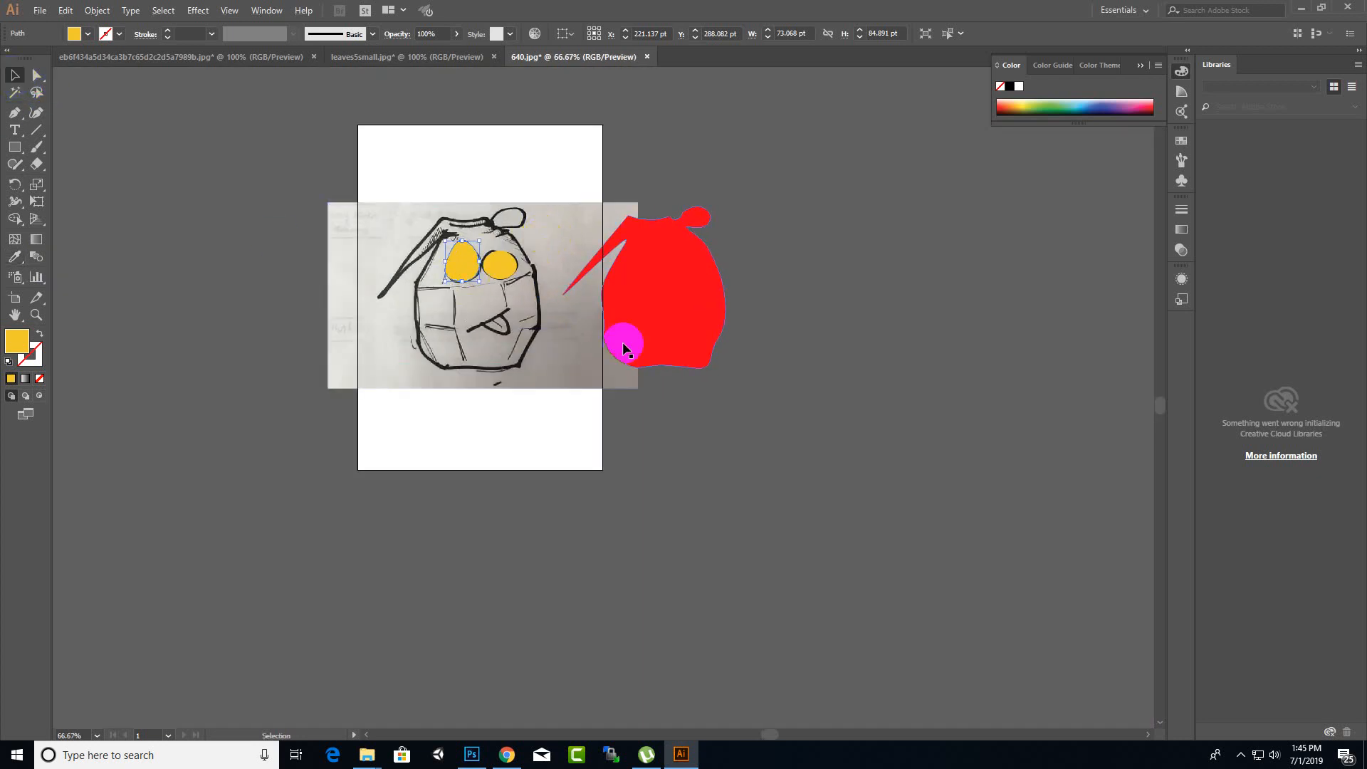
{"action": "left_click", "coordinate": [499, 265]}
{"action": "key", "text": "a"}
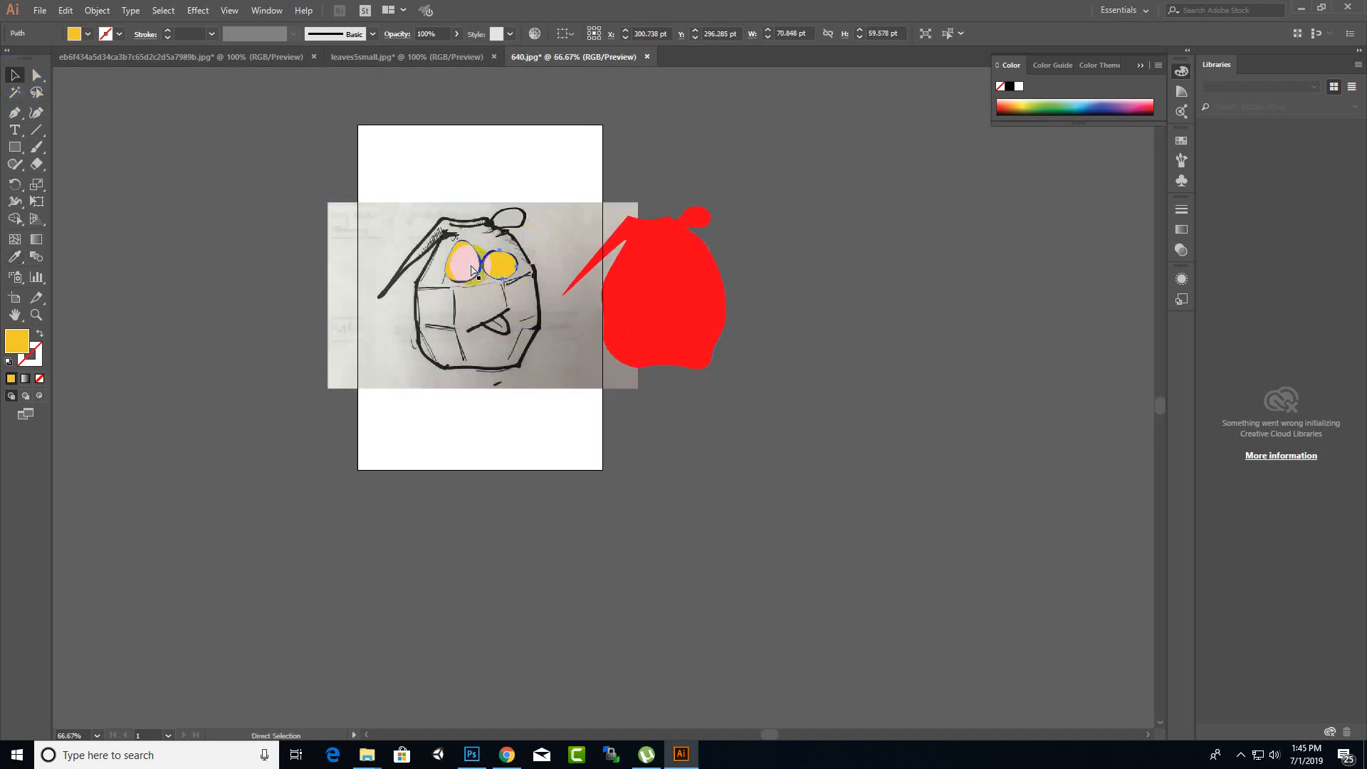
{"action": "key", "text": "v"}
{"action": "left_click_drag", "start_coordinate": [472, 270], "coordinate": [685, 291]}
{"action": "key", "text": "a"}
{"action": "key", "text": "v"}
{"action": "left_click", "coordinate": [552, 158]}
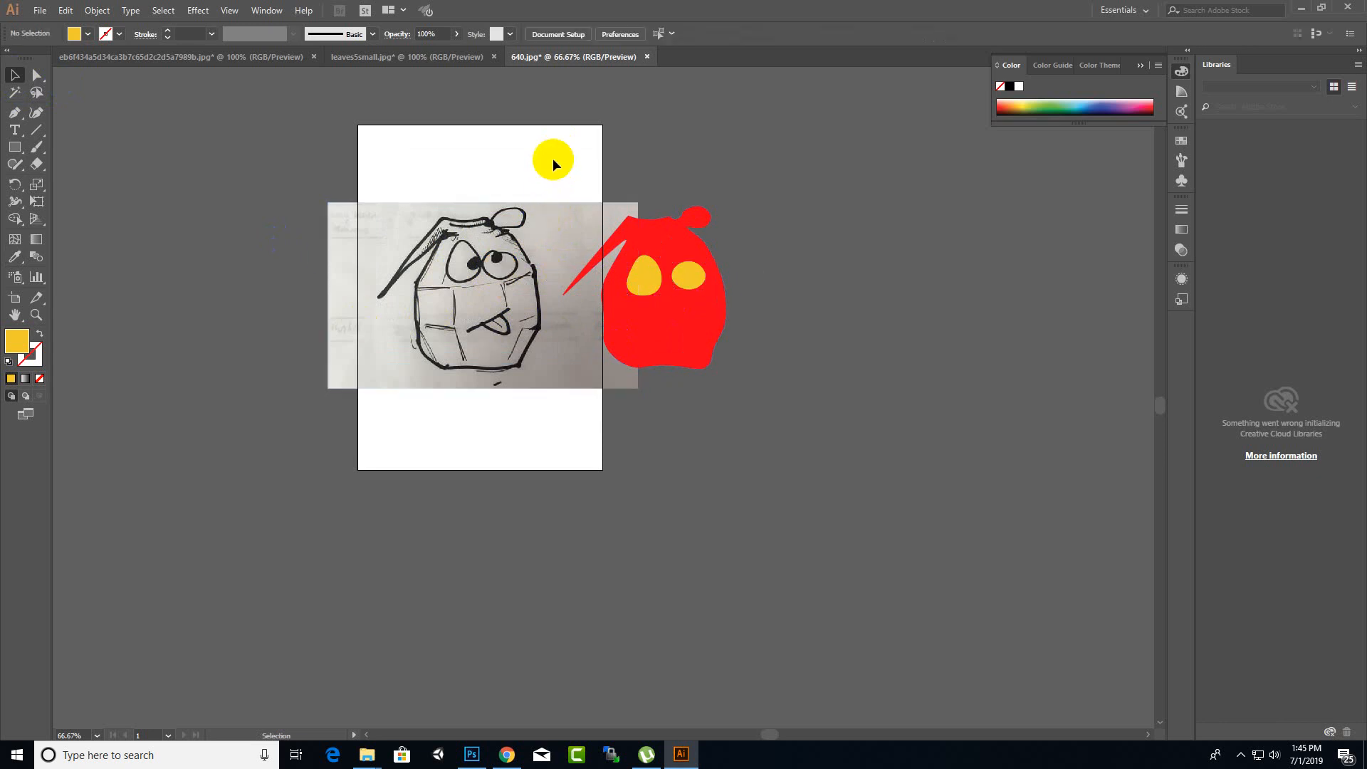
- Place a pupil oval of about 26 by 22 pt at the top of the right yellow eye and fill it black (#000000)
{"action": "mouse_move", "coordinate": [699, 279]}
{"action": "left_mouse_down"}
{"action": "mouse_move", "coordinate": [686, 319]}
{"action": "mouse_move", "coordinate": [702, 322]}
{"action": "mouse_move", "coordinate": [683, 316]}
{"action": "mouse_move", "coordinate": [690, 270]}
{"action": "left_mouse_up"}
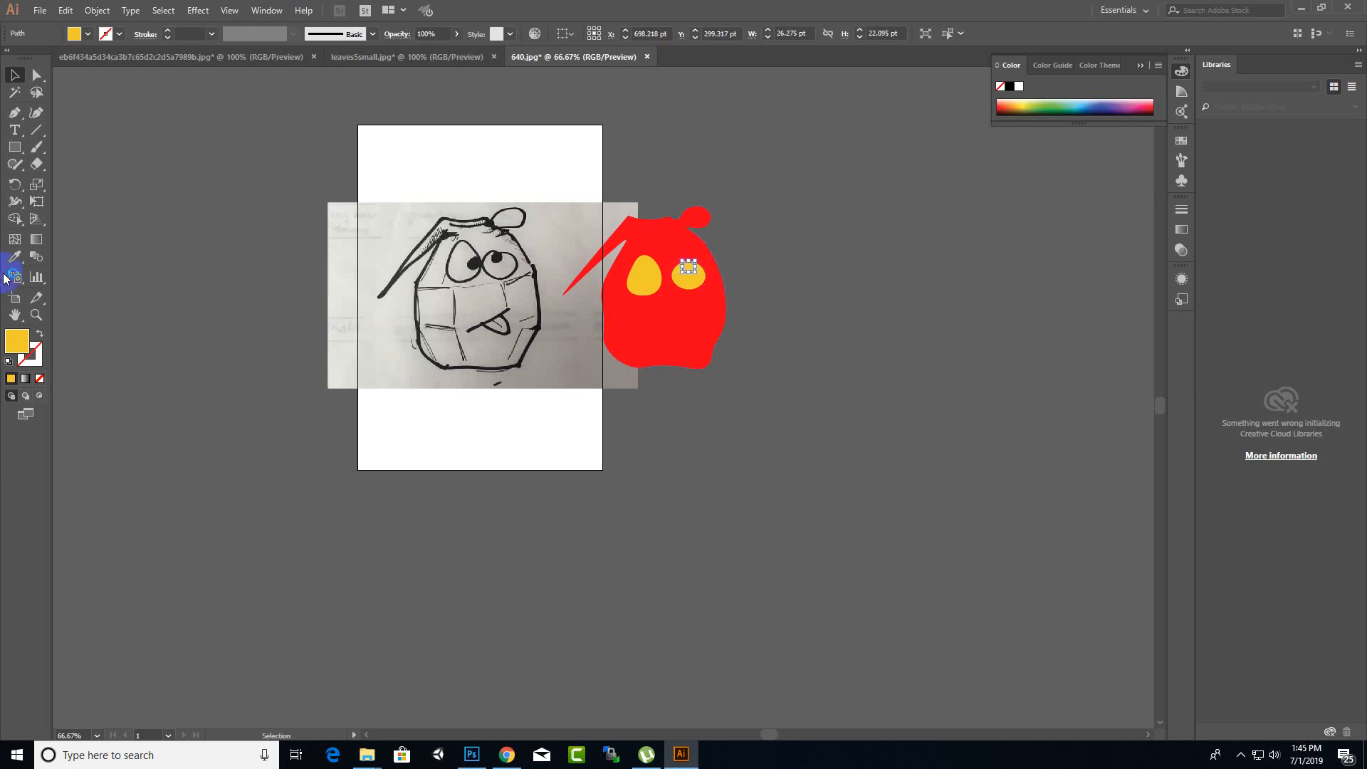
{"action": "double_click", "coordinate": [14, 343]}
{"action": "left_click", "coordinate": [796, 456]}
{"action": "left_click", "coordinate": [1021, 319]}
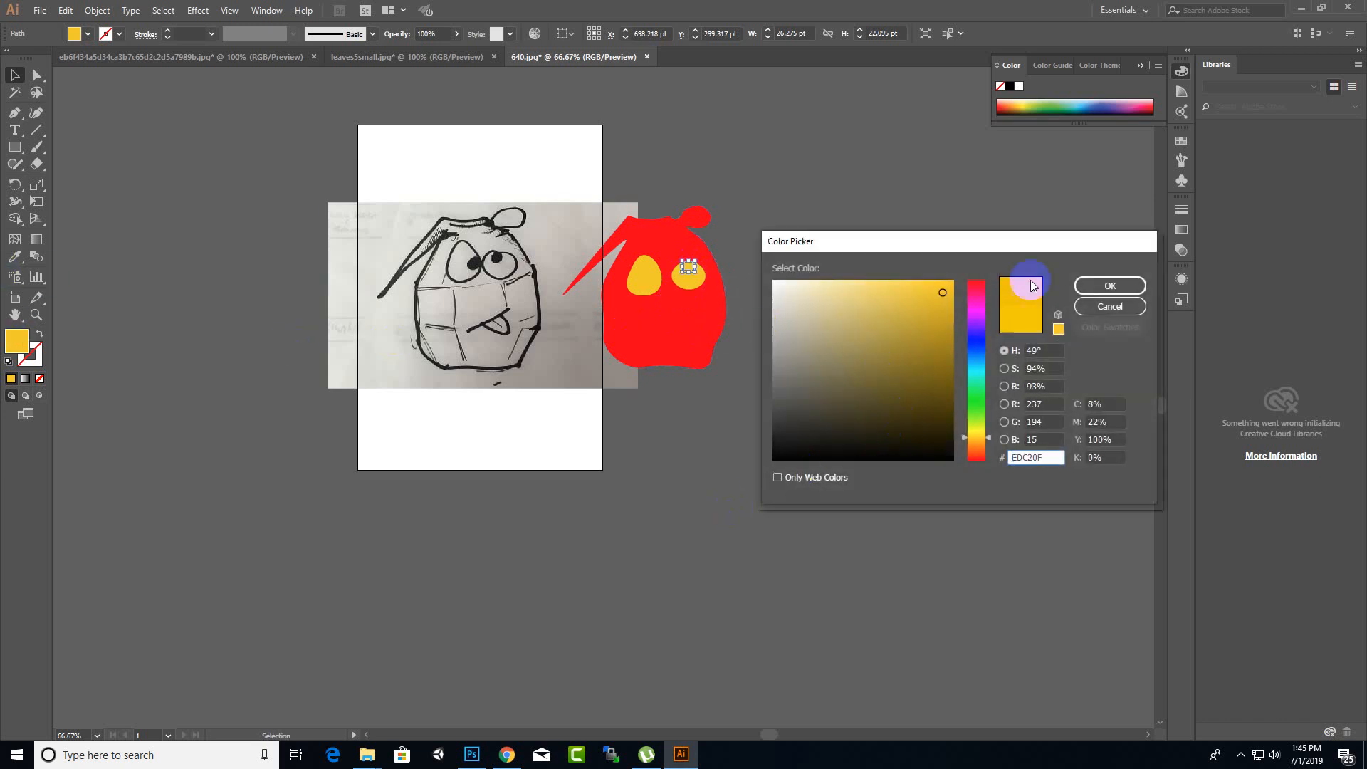
{"action": "left_click", "coordinate": [1095, 287]}
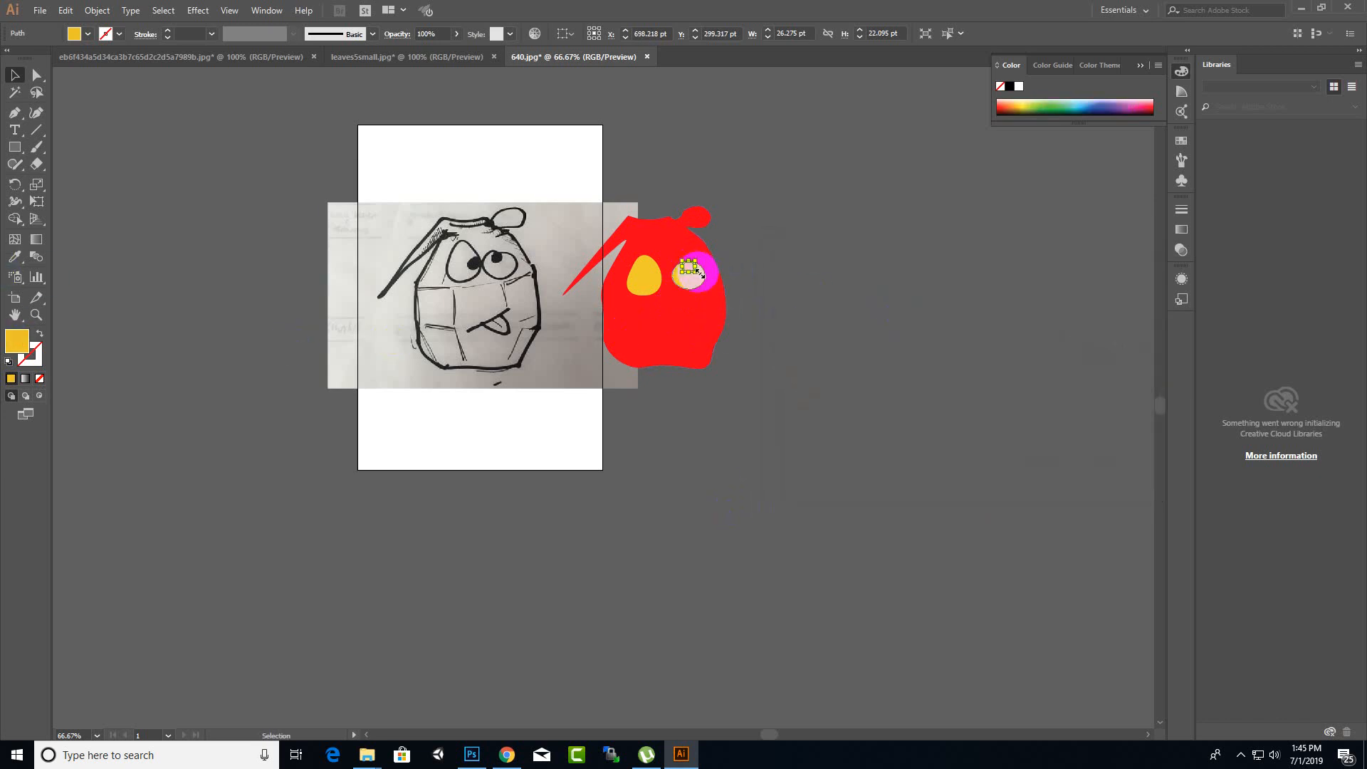
{"action": "double_click", "coordinate": [16, 342]}
{"action": "left_click", "coordinate": [786, 460]}
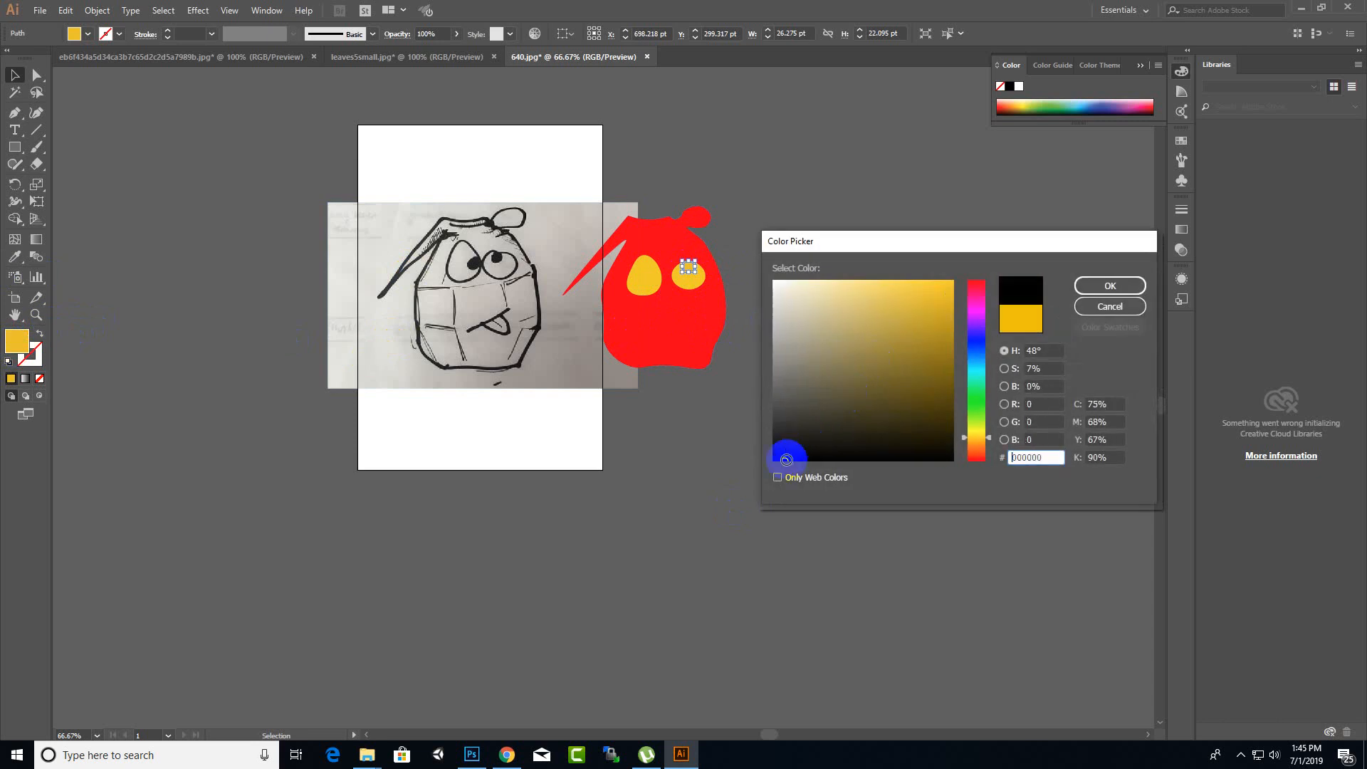
{"action": "left_click", "coordinate": [1110, 285]}
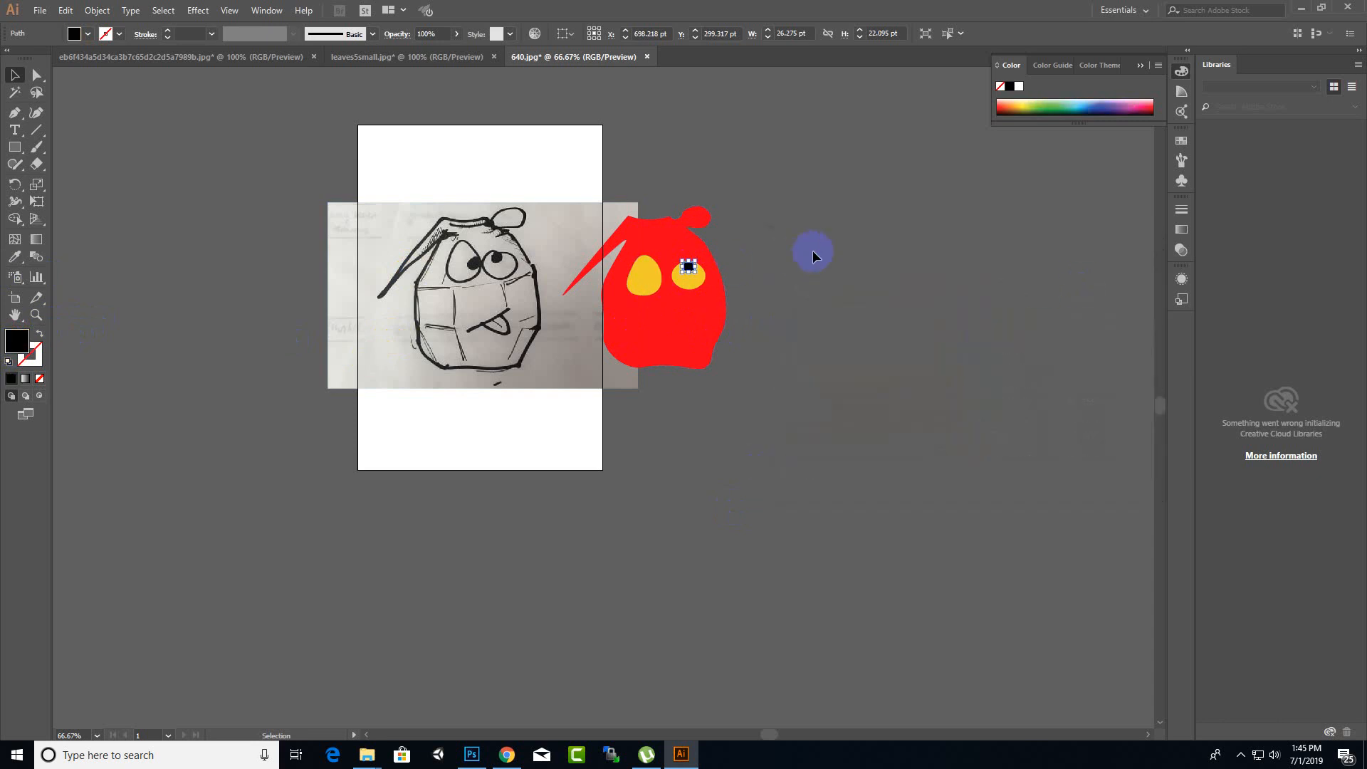
{"action": "left_click", "coordinate": [814, 257]}
- Put a copy of the black pupil in the upper right of the left yellow eye, adjust its position slightly and deselect it
{"action": "left_click_drag", "start_coordinate": [688, 267], "coordinate": [564, 298]}
{"action": "scroll", "coordinate": [701, 258], "scroll_direction": "up", "scroll_amount": 3}
{"action": "scroll", "coordinate": [835, 302], "scroll_direction": "down", "scroll_amount": 4}
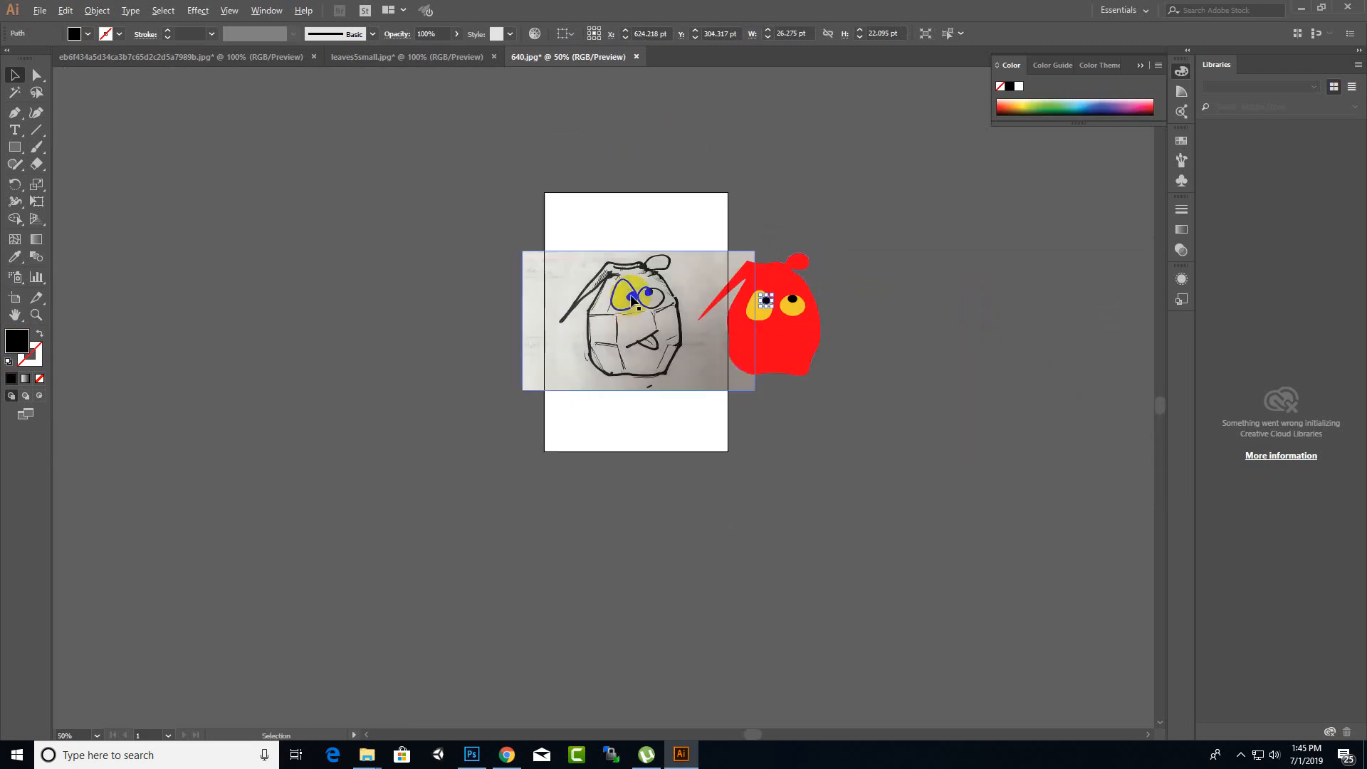
{"action": "scroll", "coordinate": [638, 283], "scroll_direction": "up", "scroll_amount": 2}
{"action": "scroll", "coordinate": [894, 324], "scroll_direction": "up", "scroll_amount": 3}
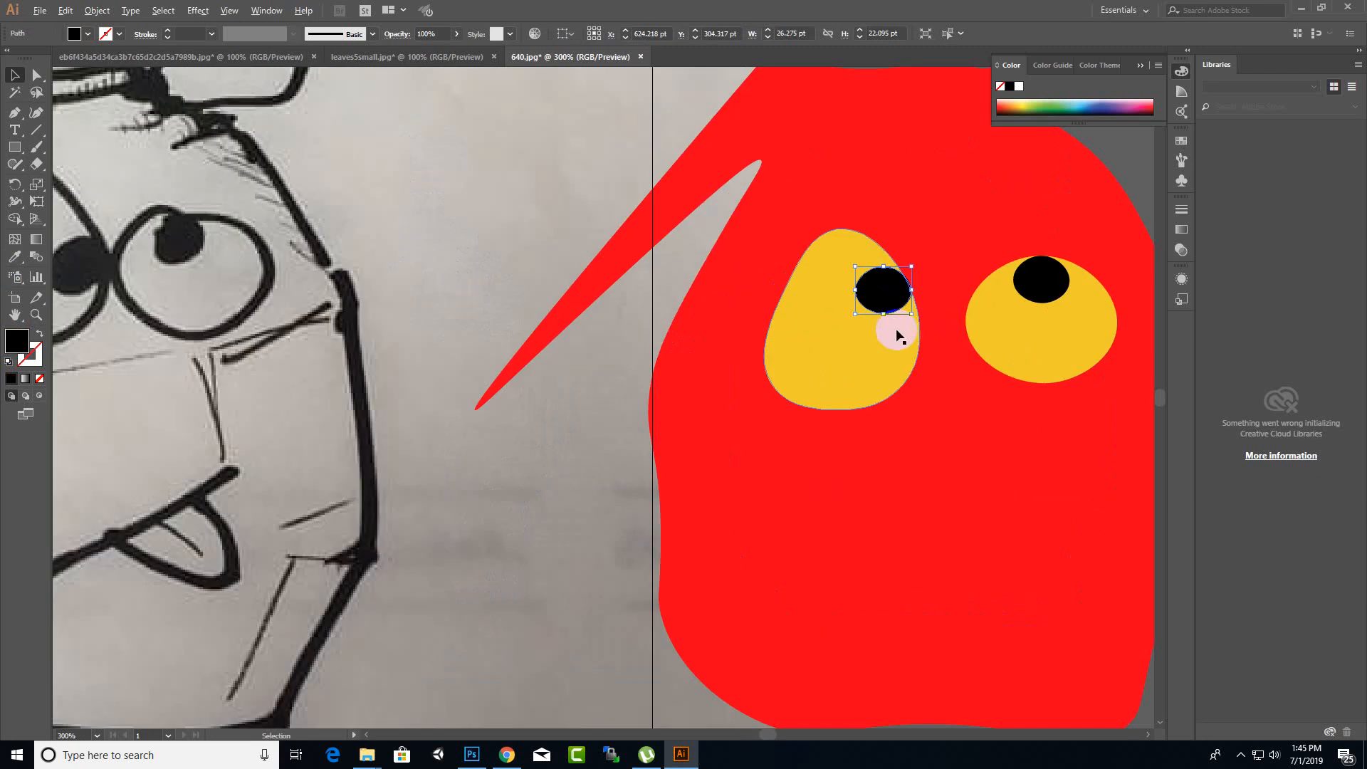
{"action": "left_click_drag", "start_coordinate": [855, 314], "coordinate": [855, 316]}
{"action": "scroll", "coordinate": [726, 317], "scroll_direction": "down", "scroll_amount": 5}
{"action": "left_click", "coordinate": [815, 388]}
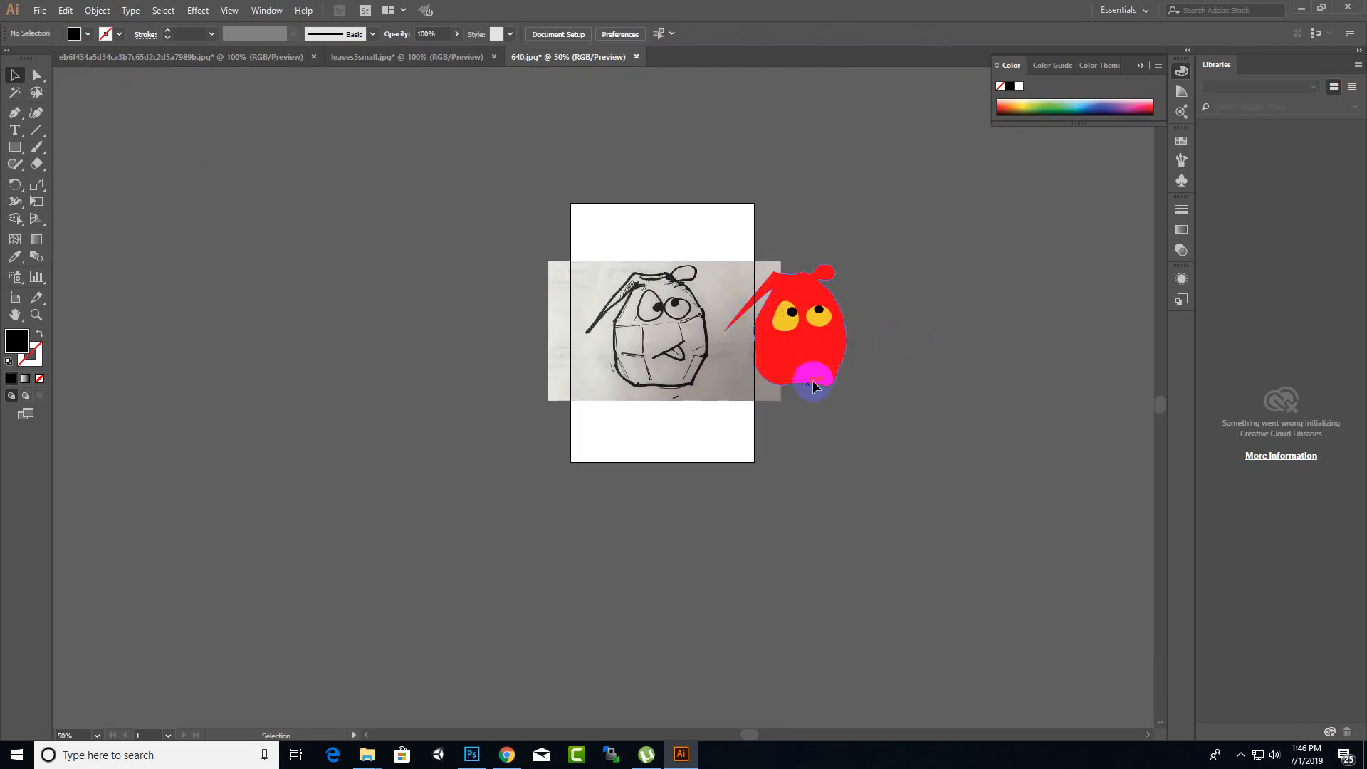
- Trace the sketch's slanted mouth with a straight Pen line from its lower-left end to its upper-right end
{"action": "scroll", "coordinate": [705, 353], "scroll_direction": "up", "scroll_amount": 1}
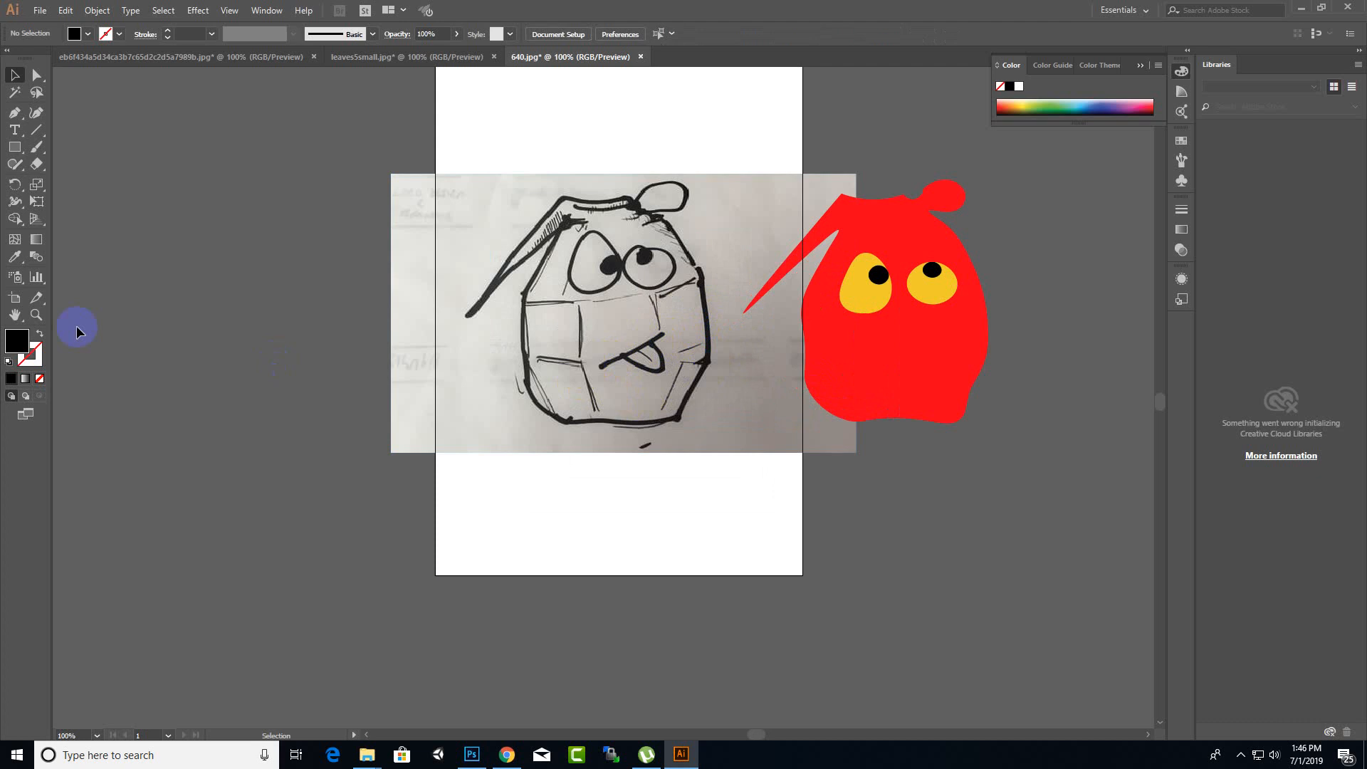
{"action": "left_click", "coordinate": [14, 112]}
{"action": "left_click", "coordinate": [621, 356]}
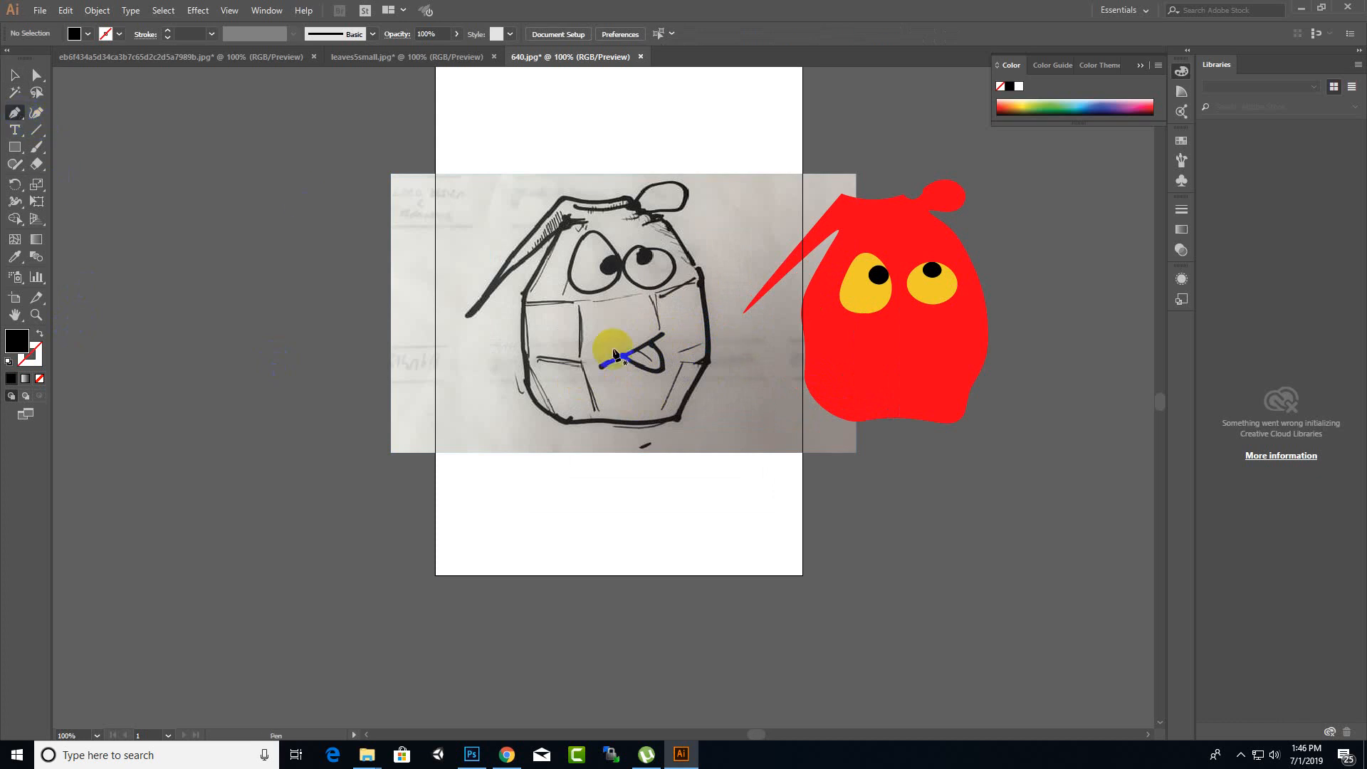
{"action": "left_click", "coordinate": [601, 367]}
{"action": "left_click_drag", "start_coordinate": [601, 367], "coordinate": [664, 335]}
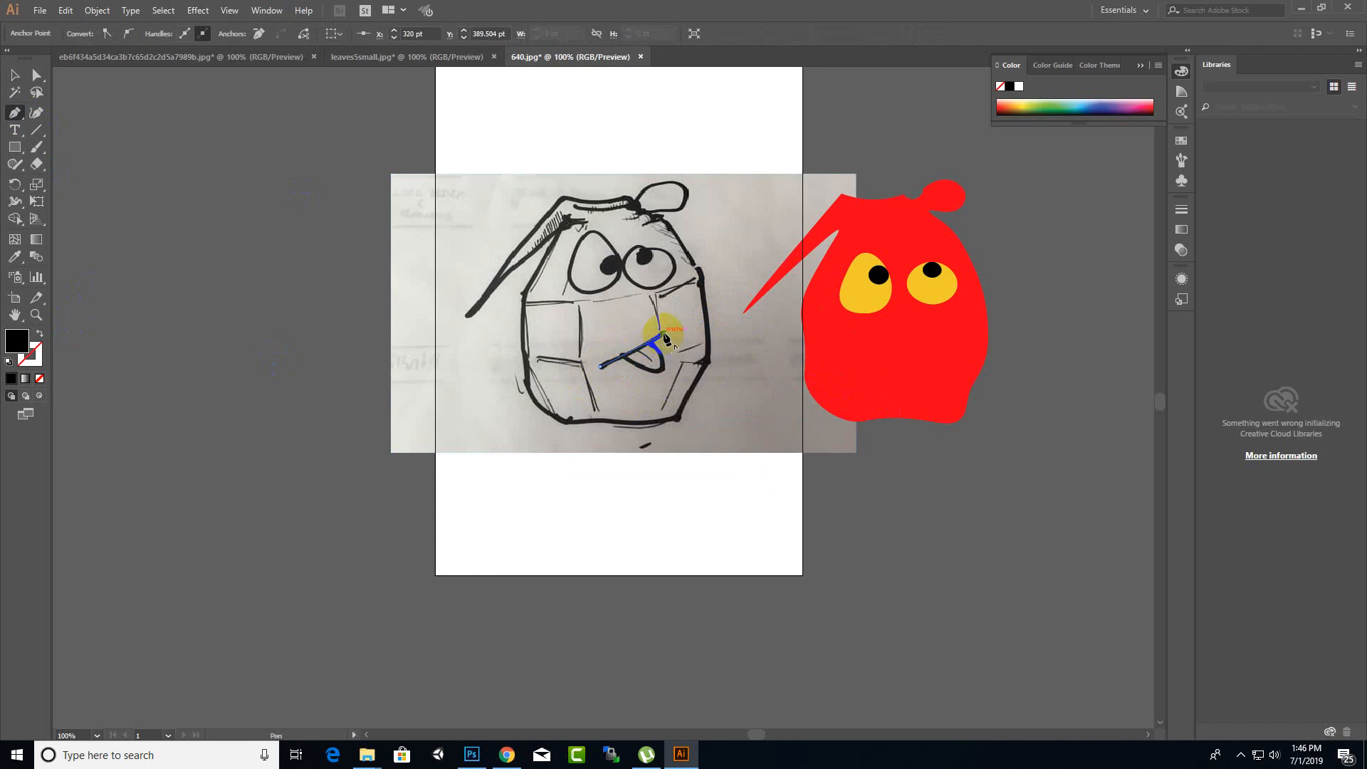
{"action": "right_click", "coordinate": [671, 343]}
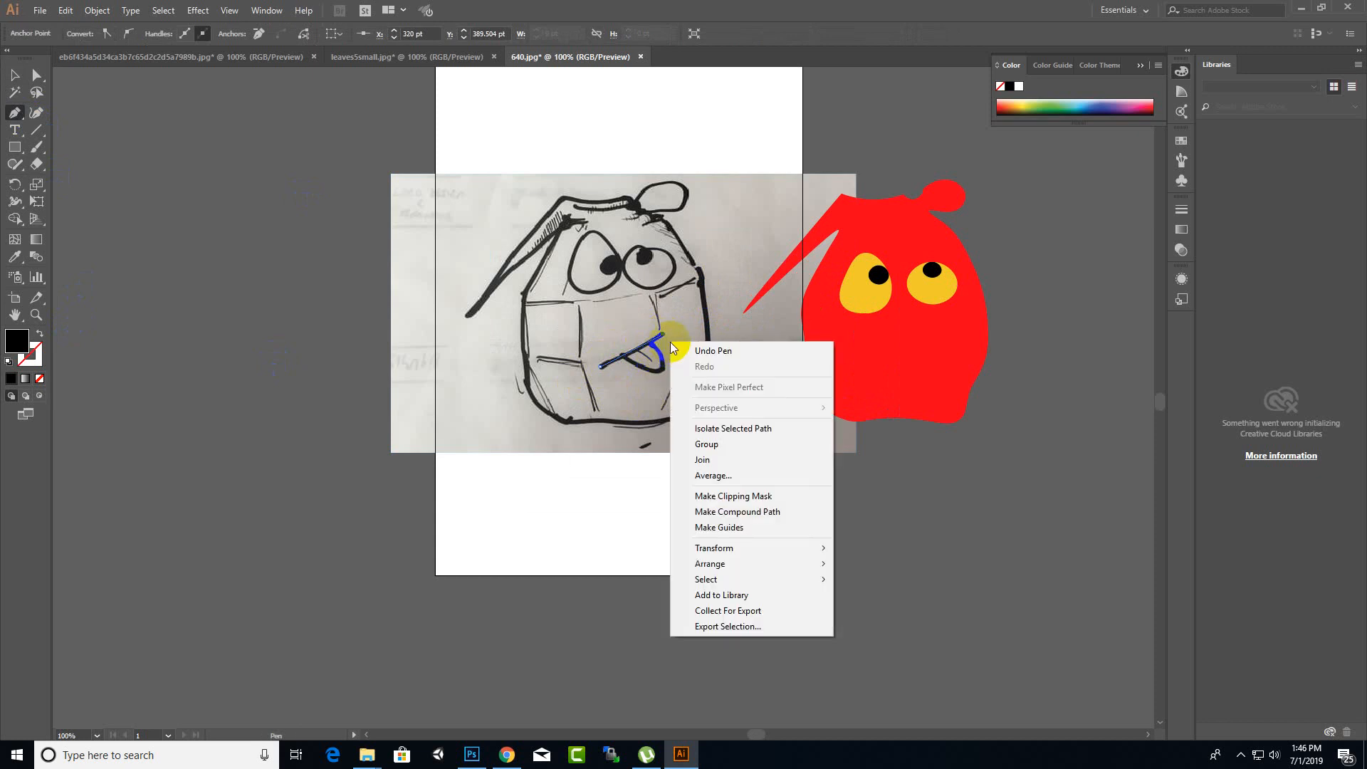
{"action": "left_click", "coordinate": [696, 356]}
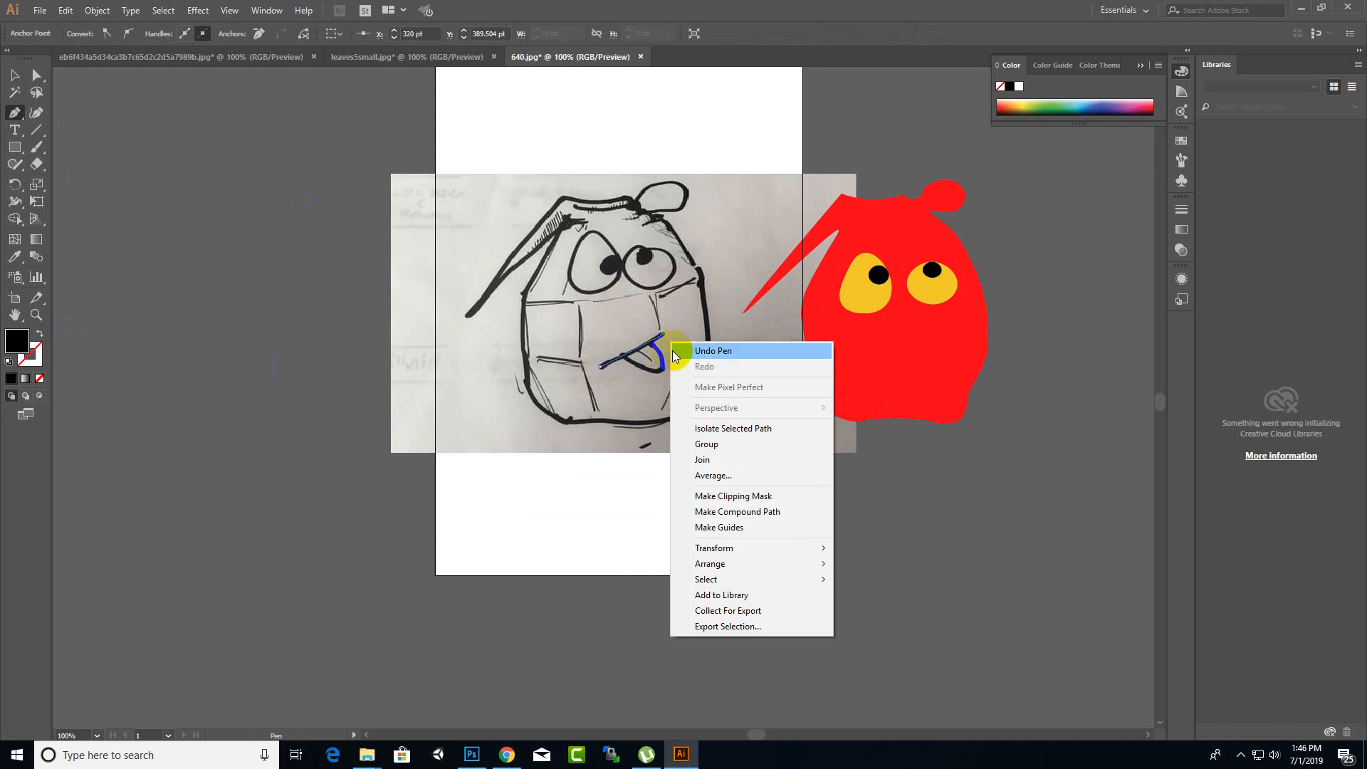
{"action": "left_click_drag", "start_coordinate": [663, 334], "coordinate": [671, 344]}
{"action": "right_click", "coordinate": [669, 348]}
{"action": "left_click", "coordinate": [662, 341]}
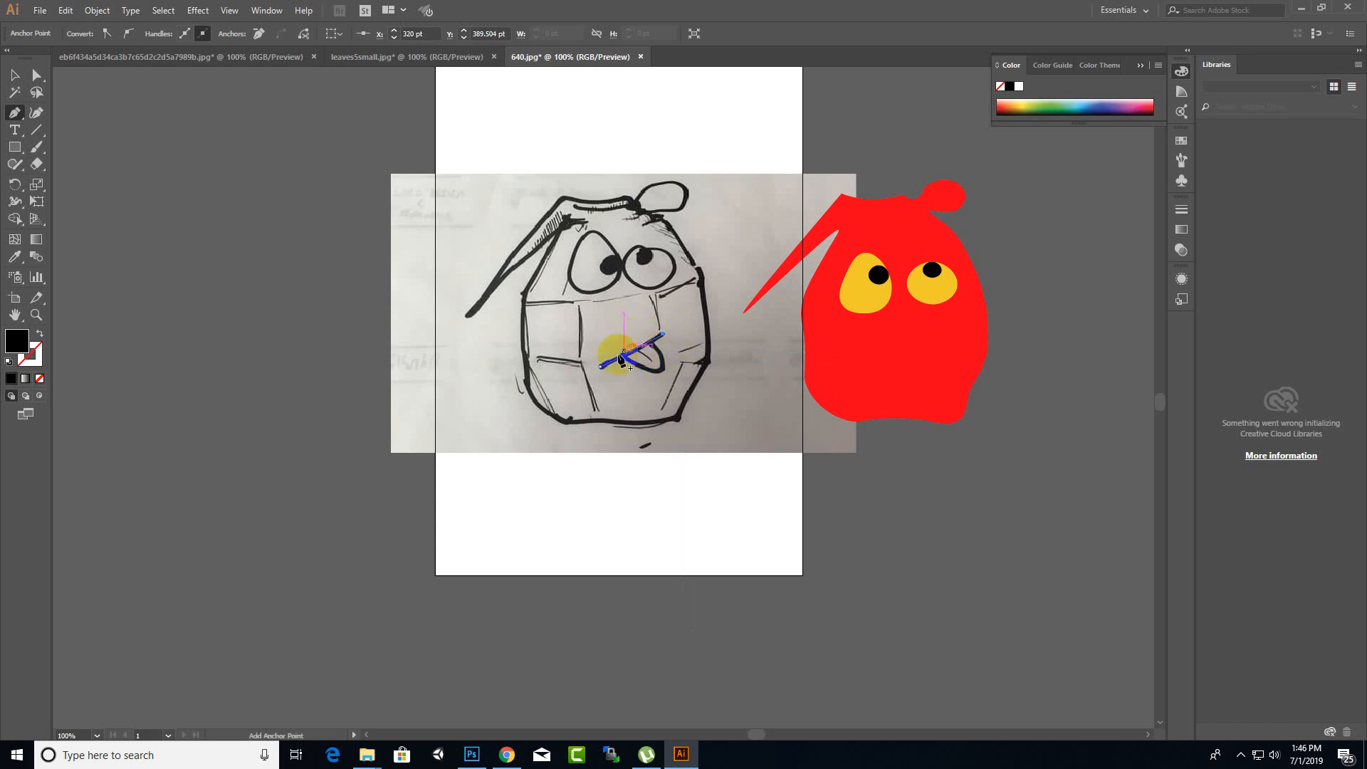
- Give the mouth line a yellow-orange stroke colour
{"action": "left_click", "coordinate": [31, 352]}
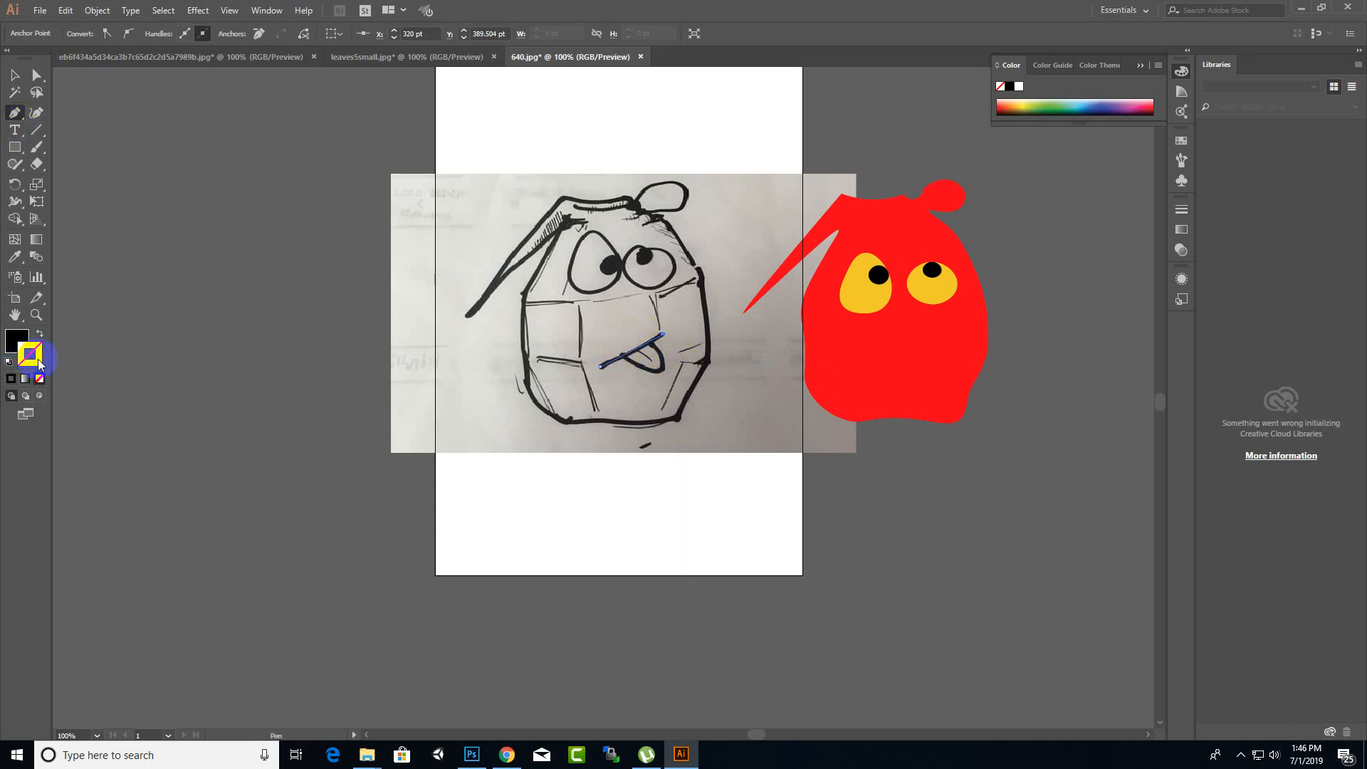
{"action": "left_click", "coordinate": [39, 351]}
{"action": "left_click", "coordinate": [37, 354]}
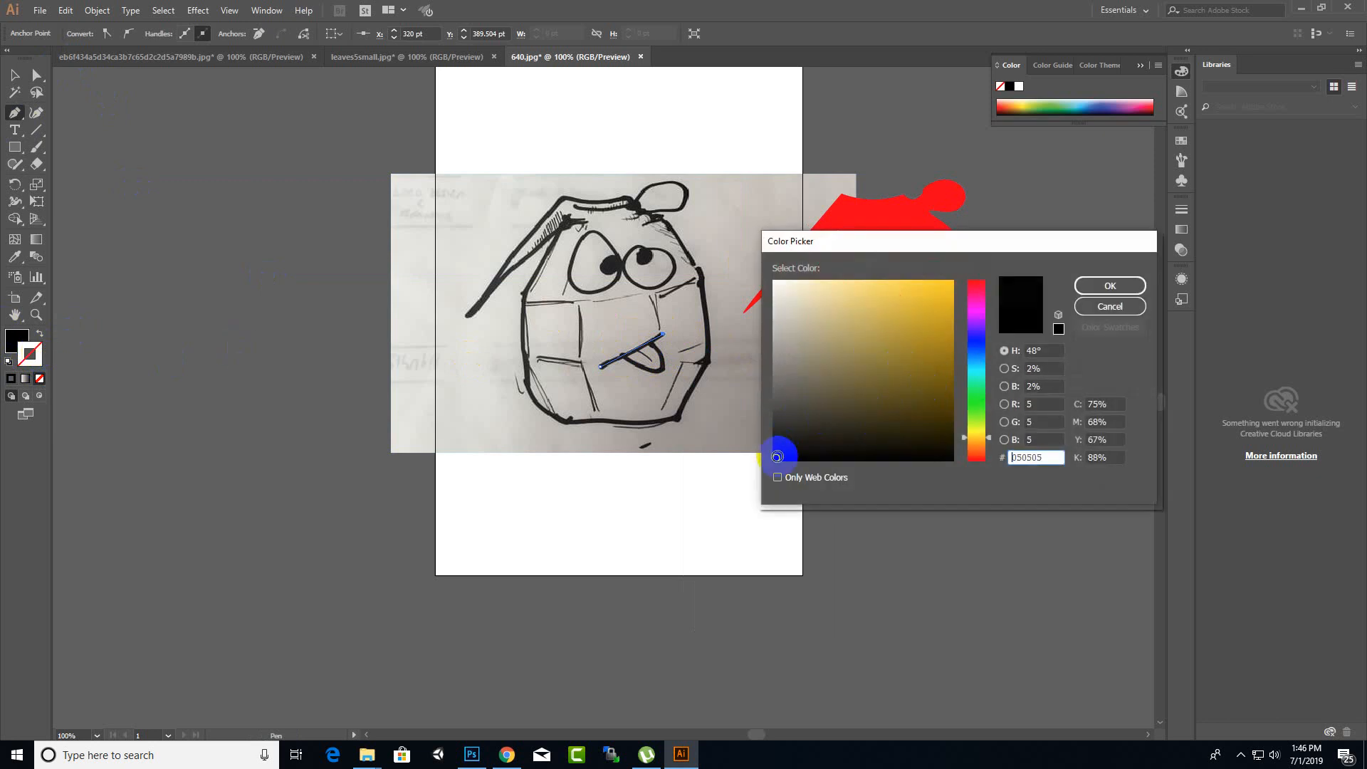
{"action": "left_click_drag", "start_coordinate": [781, 452], "coordinate": [975, 264]}
{"action": "left_click", "coordinate": [1109, 286]}
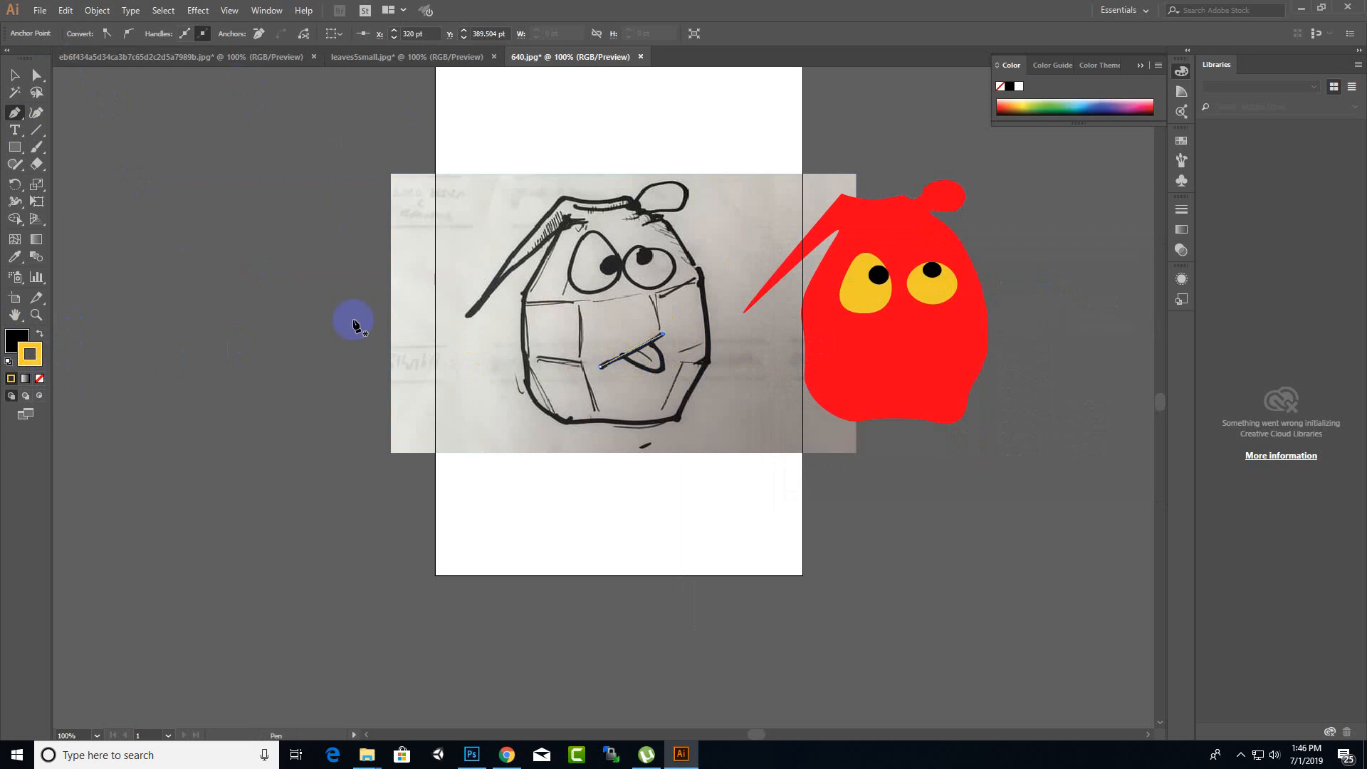
- Try to trace the sketched tongue with Pen curves starting on the mouth line
{"action": "mouse_move", "coordinate": [639, 366]}
{"action": "left_mouse_down"}
{"action": "mouse_move", "coordinate": [643, 388]}
{"action": "mouse_move", "coordinate": [626, 359]}
{"action": "left_mouse_up"}
{"action": "left_click_drag", "start_coordinate": [661, 368], "coordinate": [654, 349]}
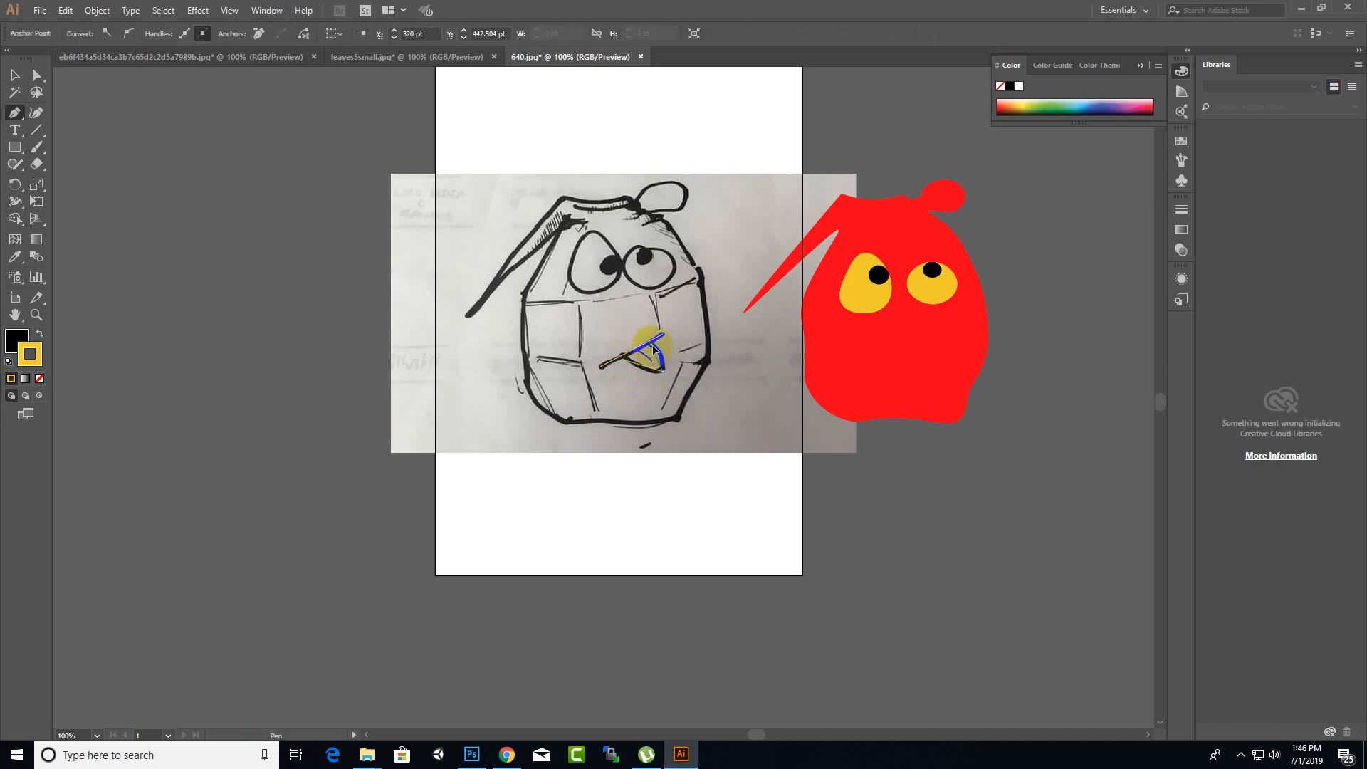
{"action": "left_click_drag", "start_coordinate": [637, 330], "coordinate": [638, 330]}
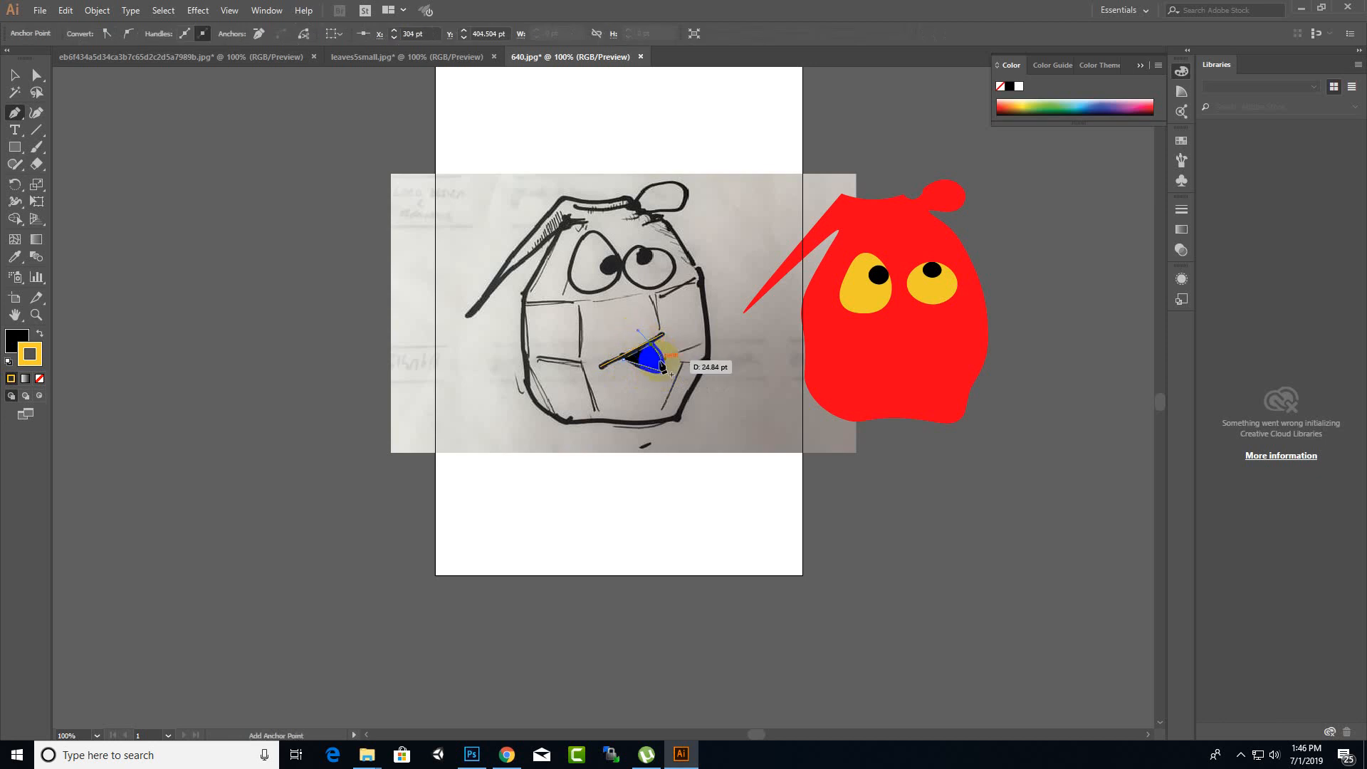
{"action": "left_click", "coordinate": [662, 361], "text": "ctrl"}
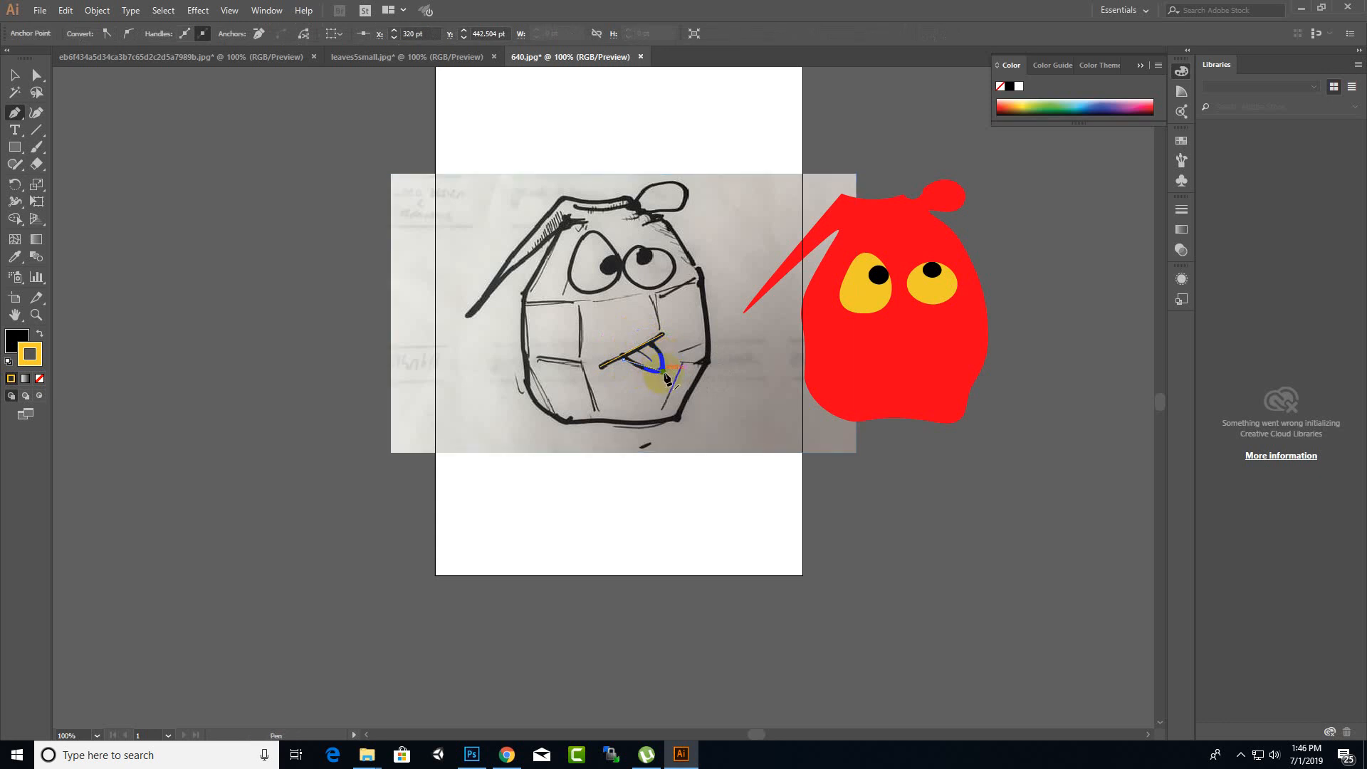
{"action": "key", "text": "ctrl+shift+a"}
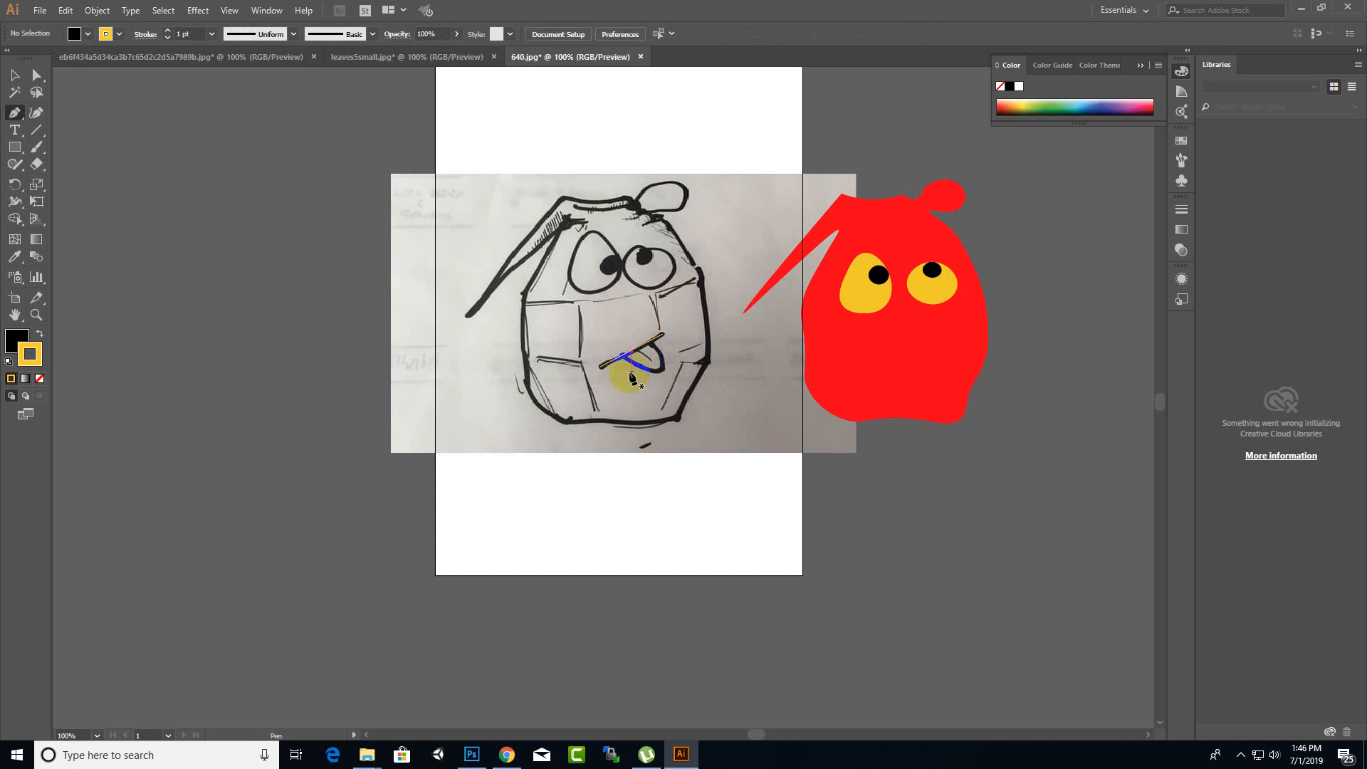
- Try to start the tongue outline directly on the mouth line with the Curvature tool
{"action": "left_click", "coordinate": [35, 113]}
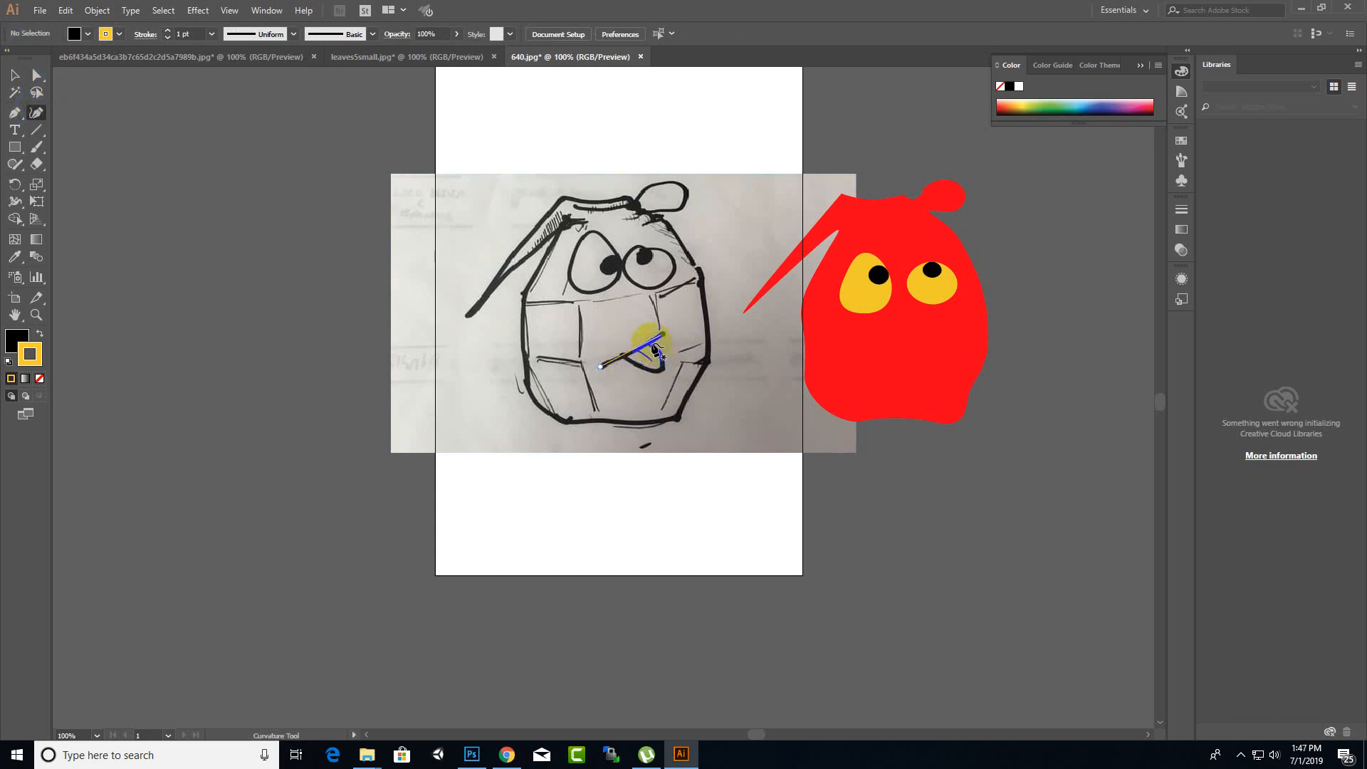
{"action": "left_click", "coordinate": [662, 334]}
{"action": "right_click", "coordinate": [671, 360]}
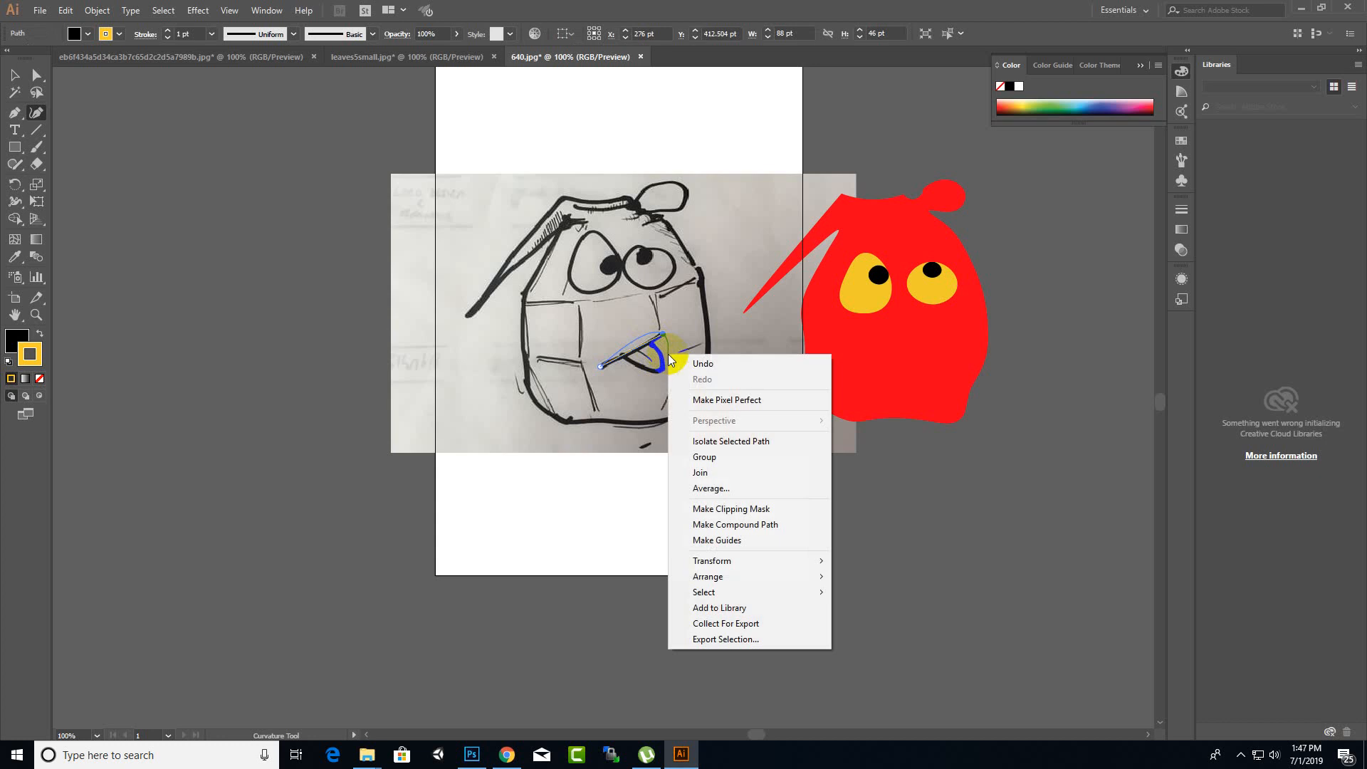
{"action": "left_click", "coordinate": [650, 368]}
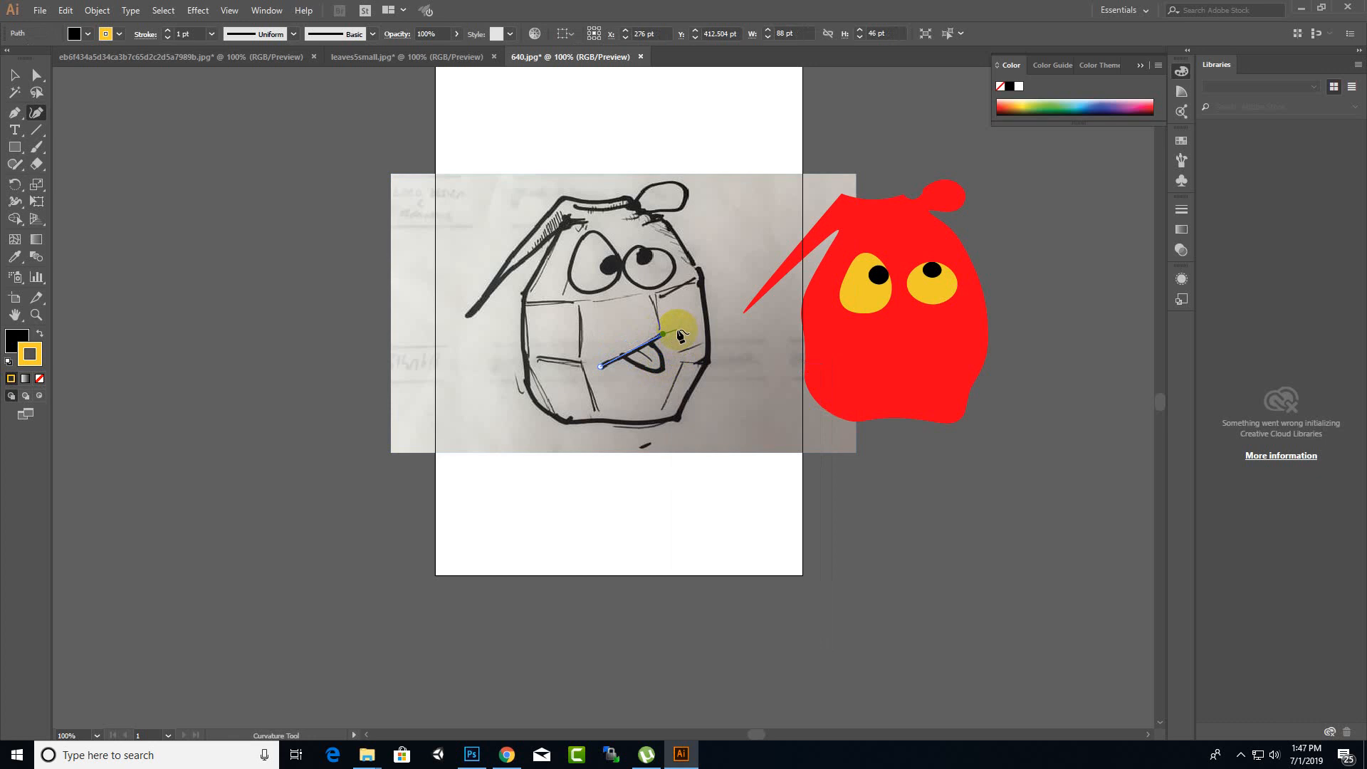
{"action": "left_click", "coordinate": [666, 385]}
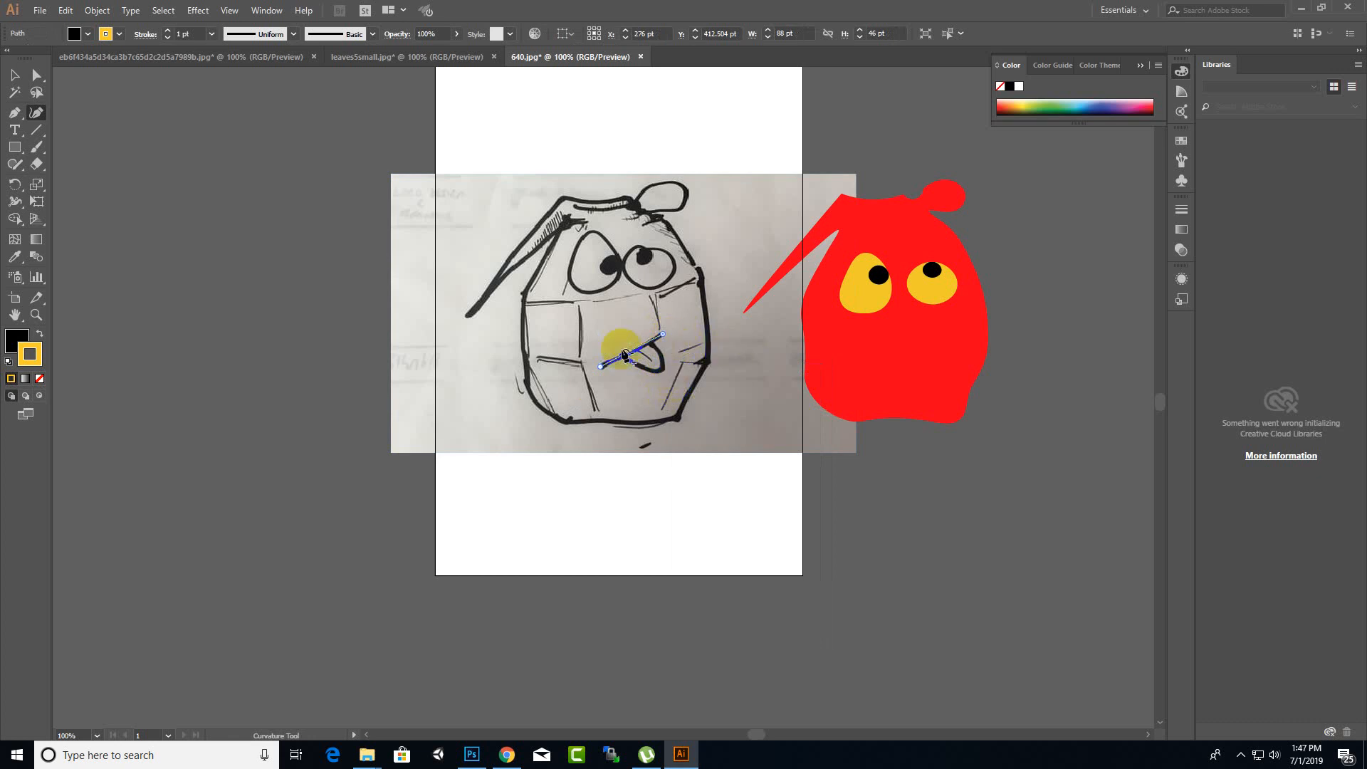
{"action": "left_click", "coordinate": [662, 335]}
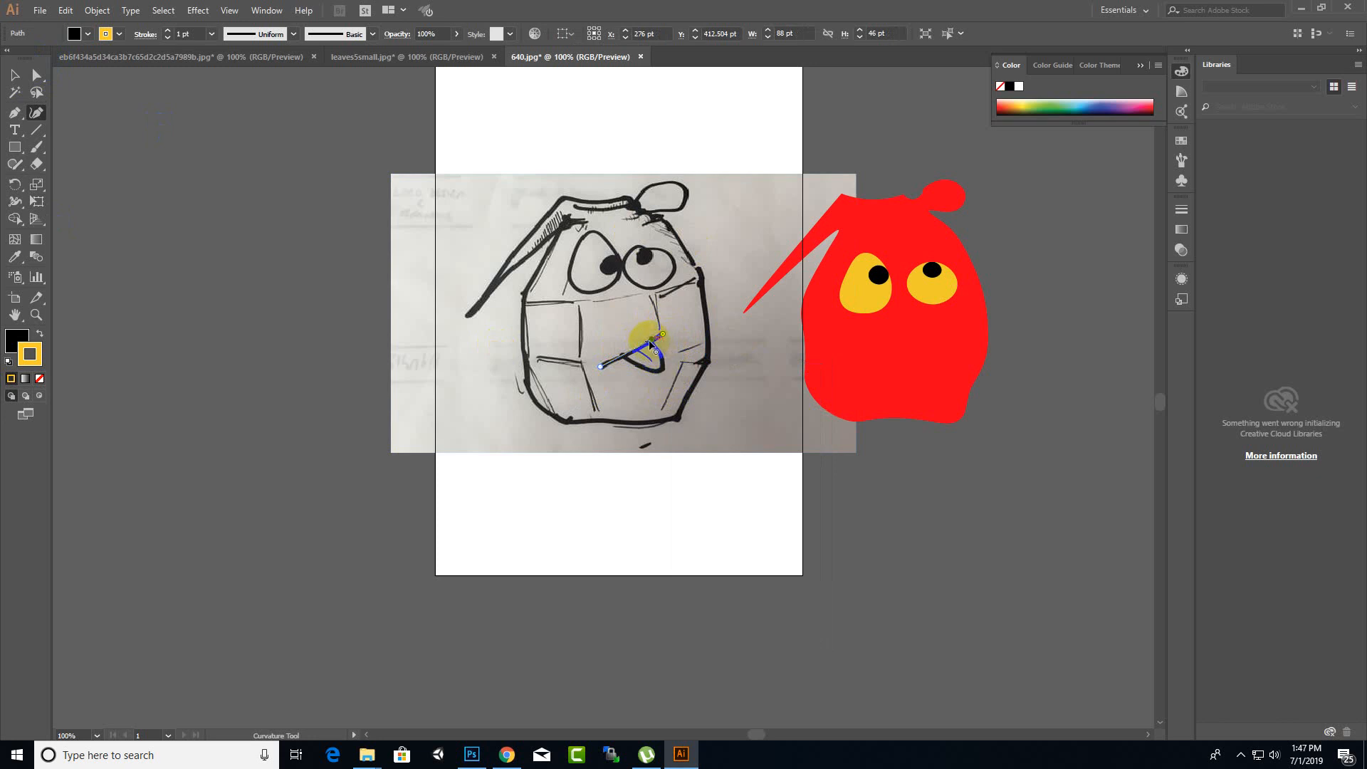
{"action": "left_click_drag", "start_coordinate": [669, 360], "coordinate": [666, 341]}
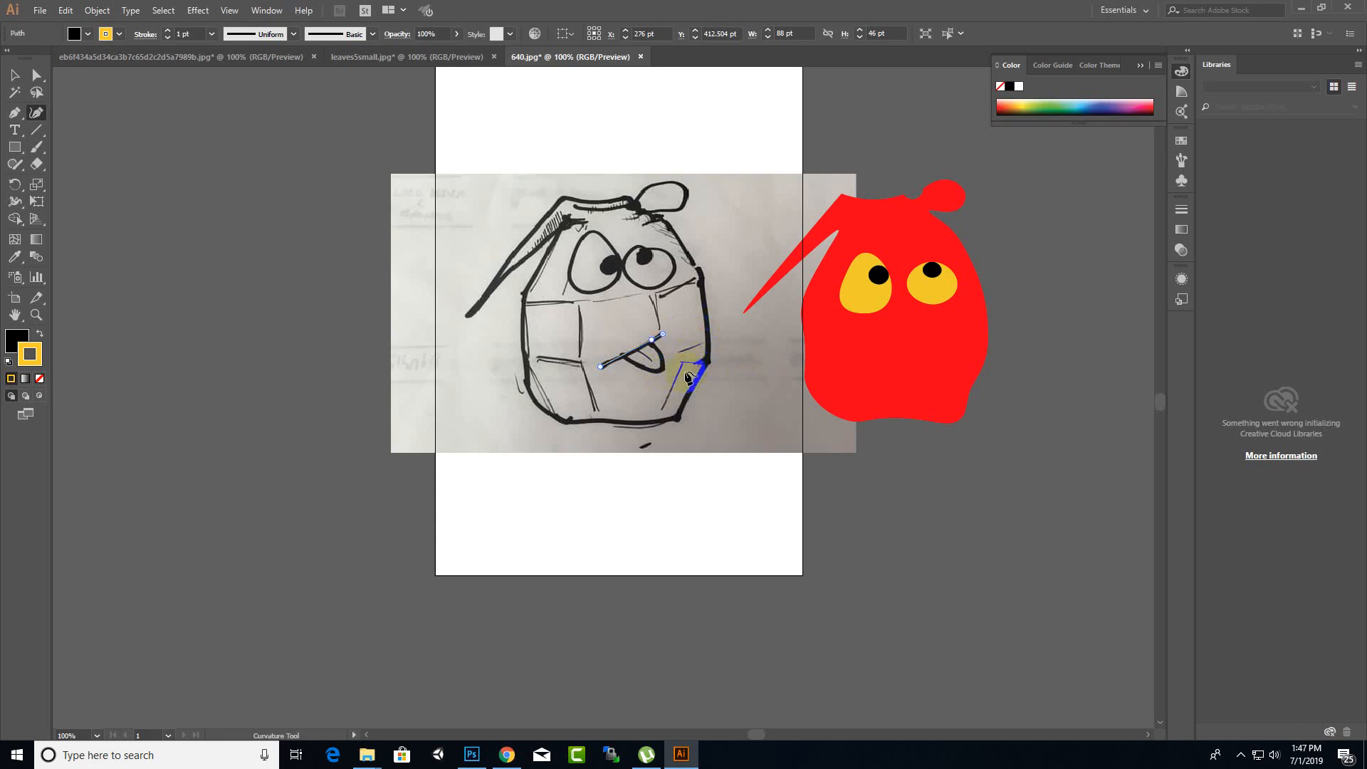
- Draw a three-point curved tongue shape of about 58 by 51 pt with the Curvature tool, clear of the mouth line near the sketch's lower-right edge
{"action": "left_click_drag", "start_coordinate": [689, 378], "coordinate": [700, 403]}
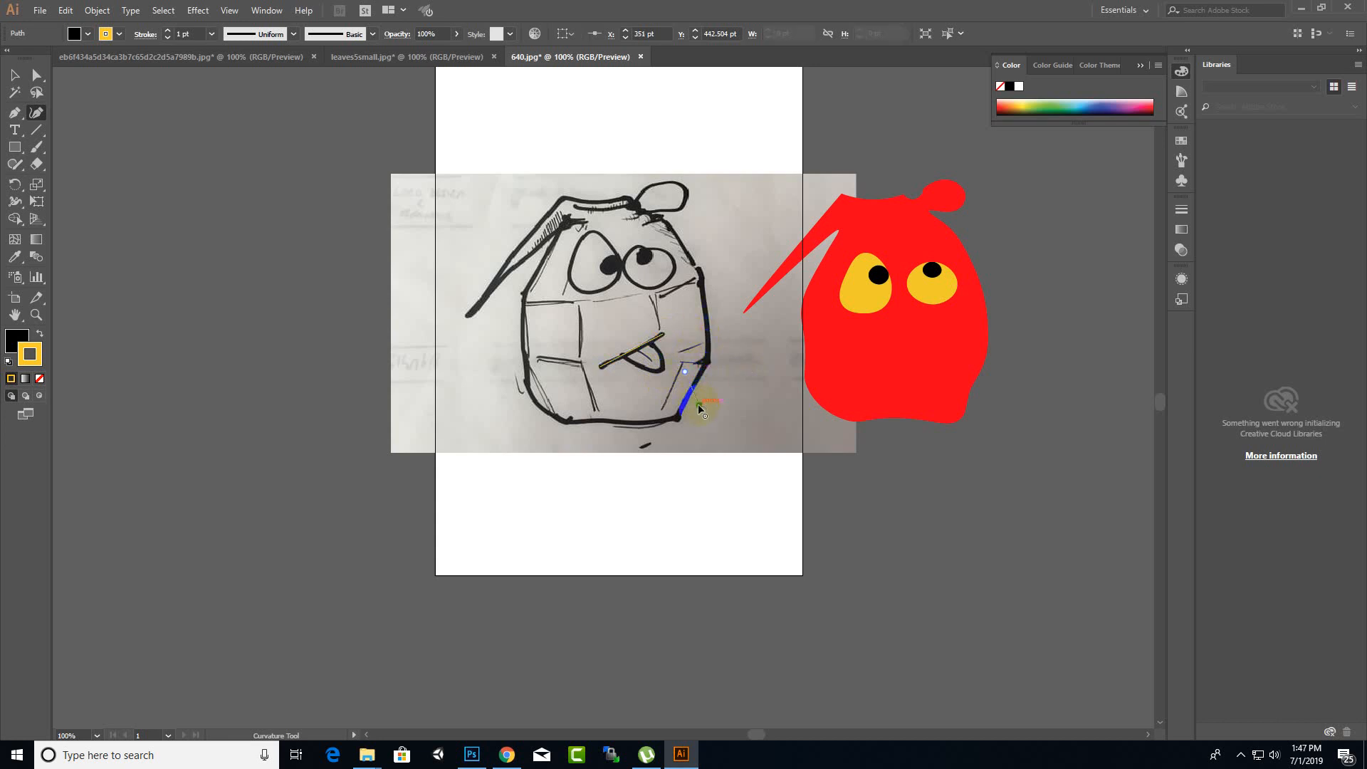
{"action": "left_click", "coordinate": [664, 403]}
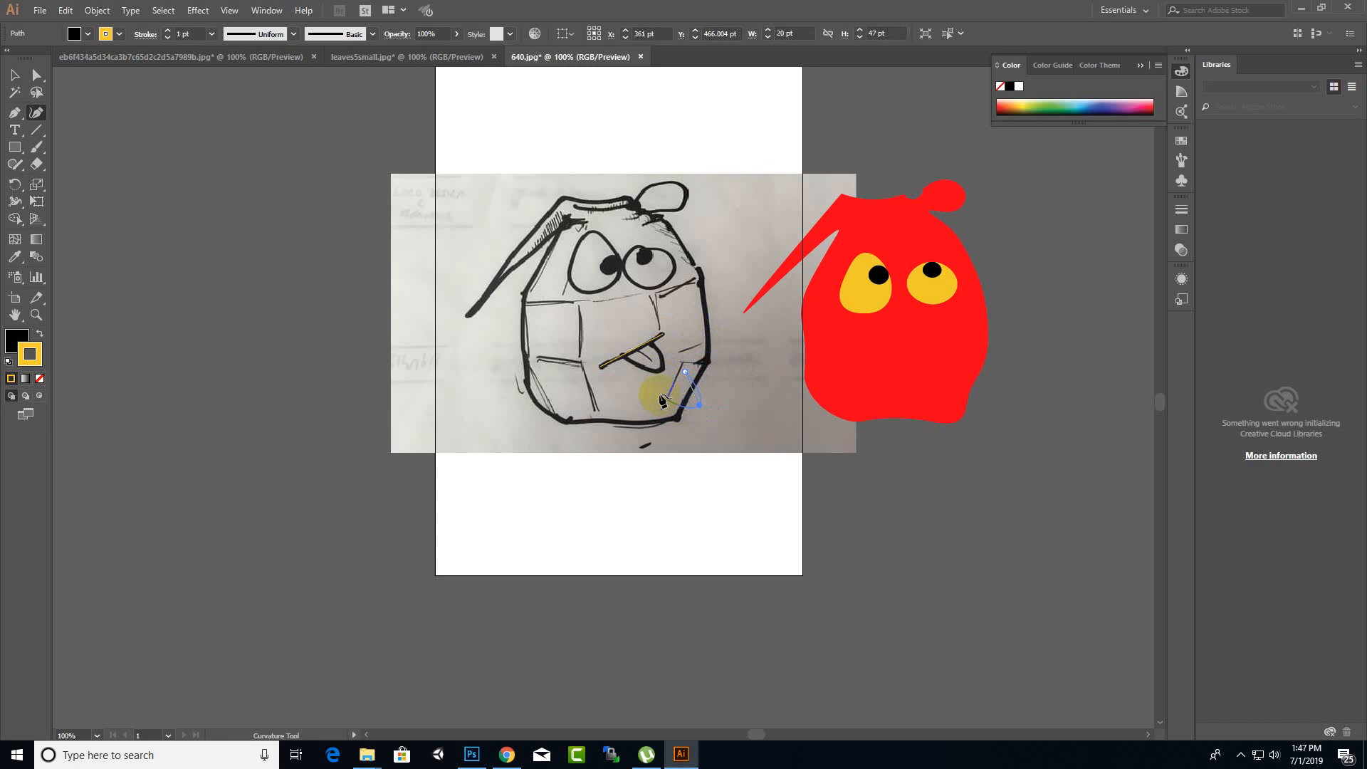
{"action": "left_click", "coordinate": [643, 392]}
{"action": "right_click", "coordinate": [651, 387]}
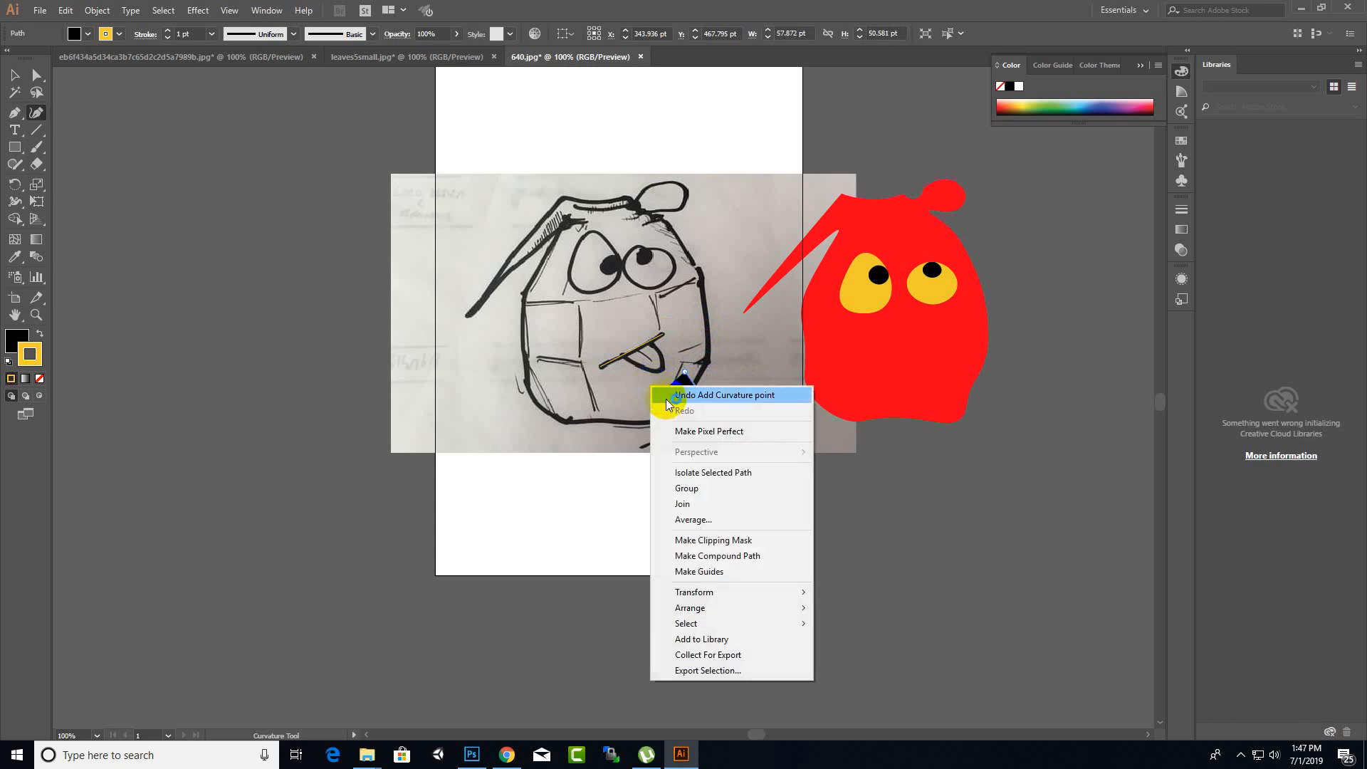
{"action": "left_click", "coordinate": [655, 395]}
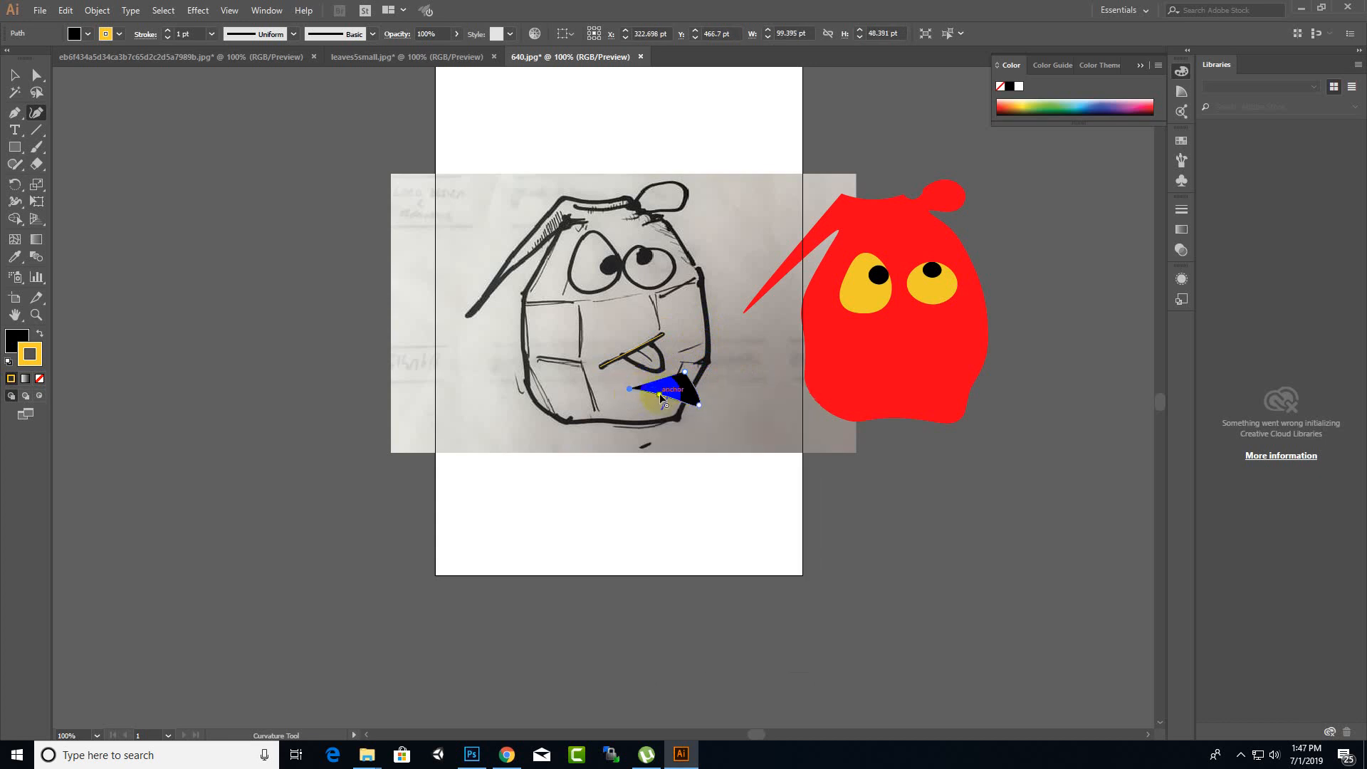
{"action": "key", "text": "ctrl+z"}
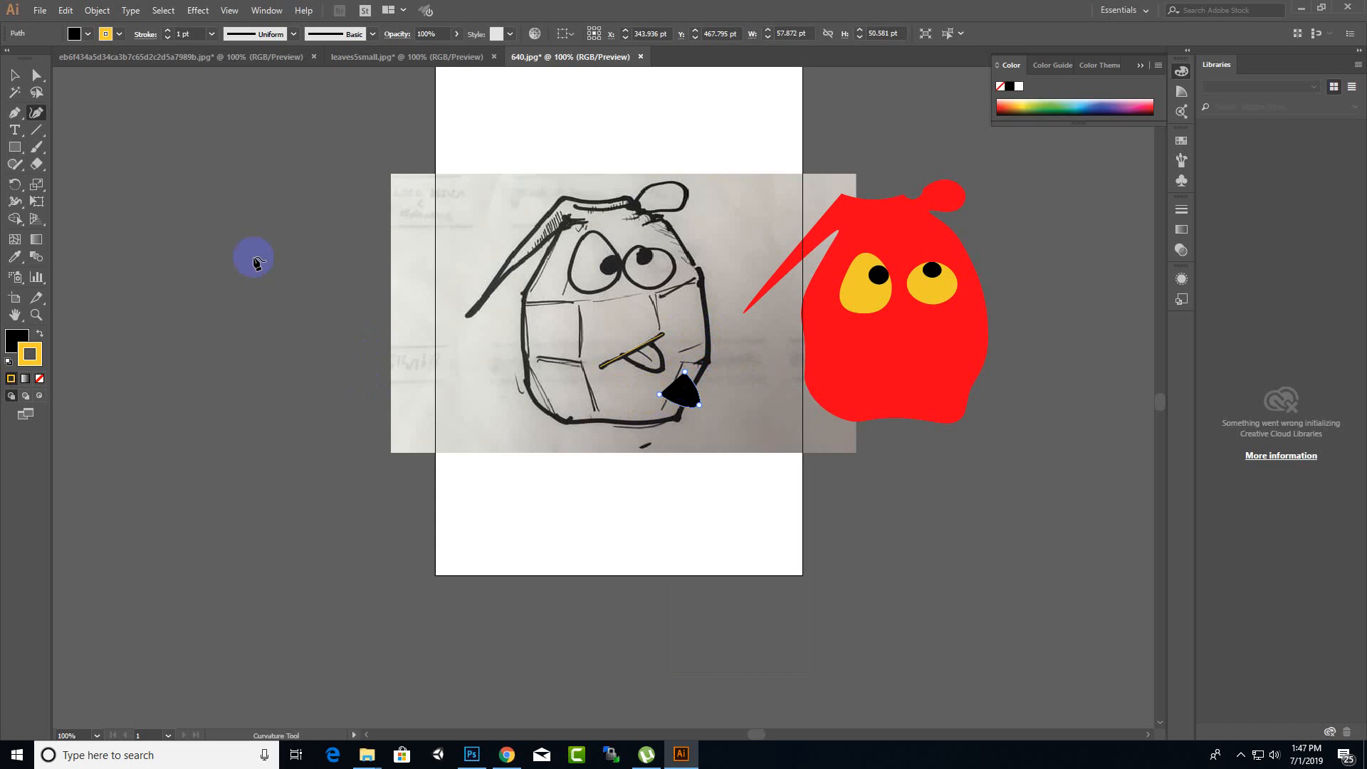
- Place the black tongue over the sketched tongue under the mouth line and widen it to about 65 pt
{"action": "left_click", "coordinate": [14, 75]}
{"action": "left_click", "coordinate": [498, 317]}
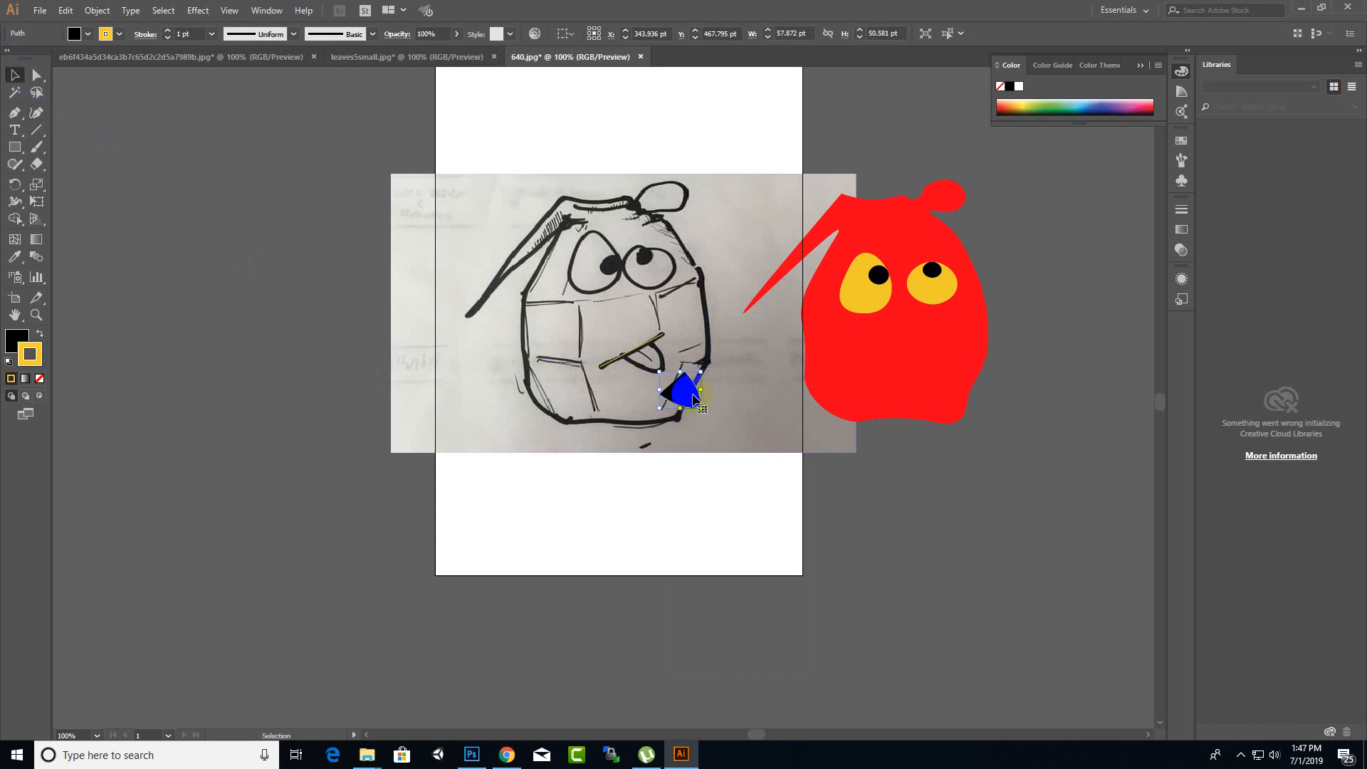
{"action": "left_click_drag", "start_coordinate": [688, 395], "coordinate": [654, 363]}
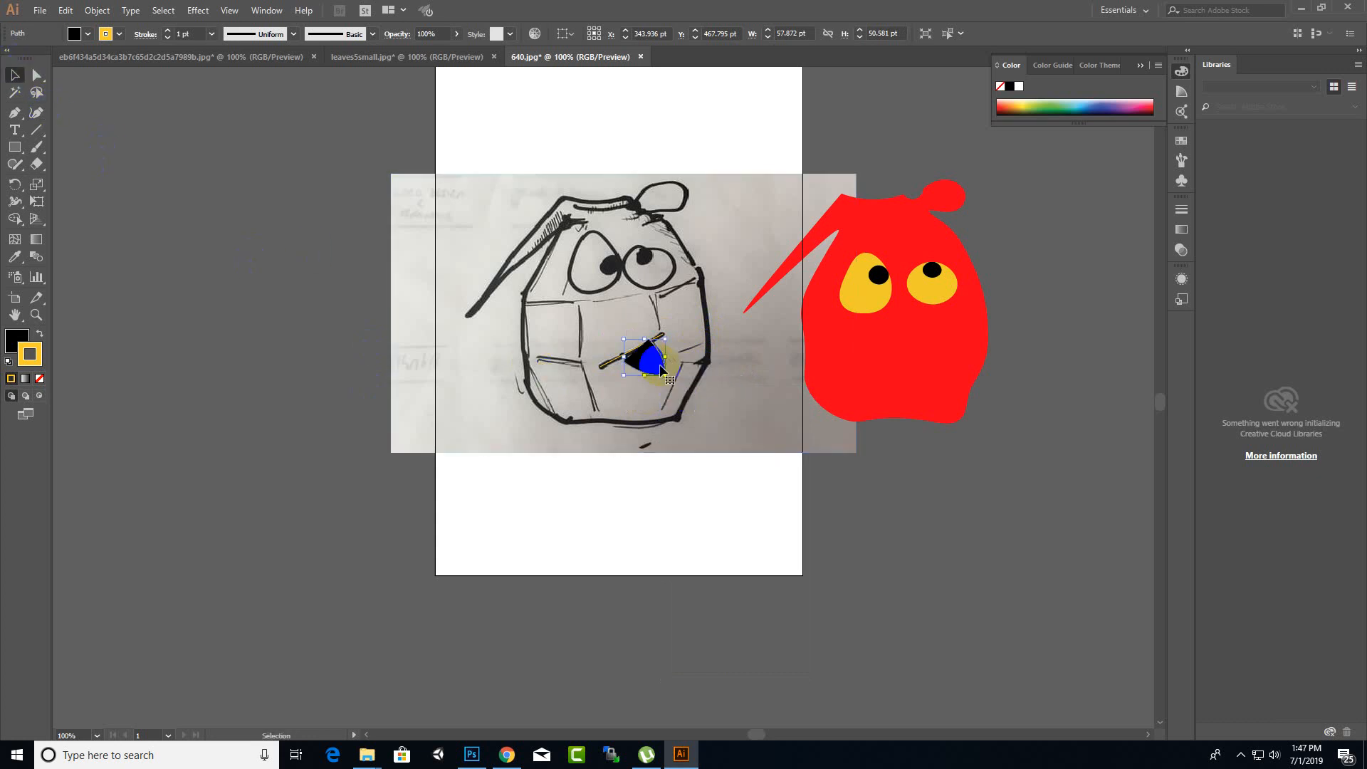
{"action": "scroll", "coordinate": [607, 370], "scroll_direction": "up", "scroll_amount": 2}
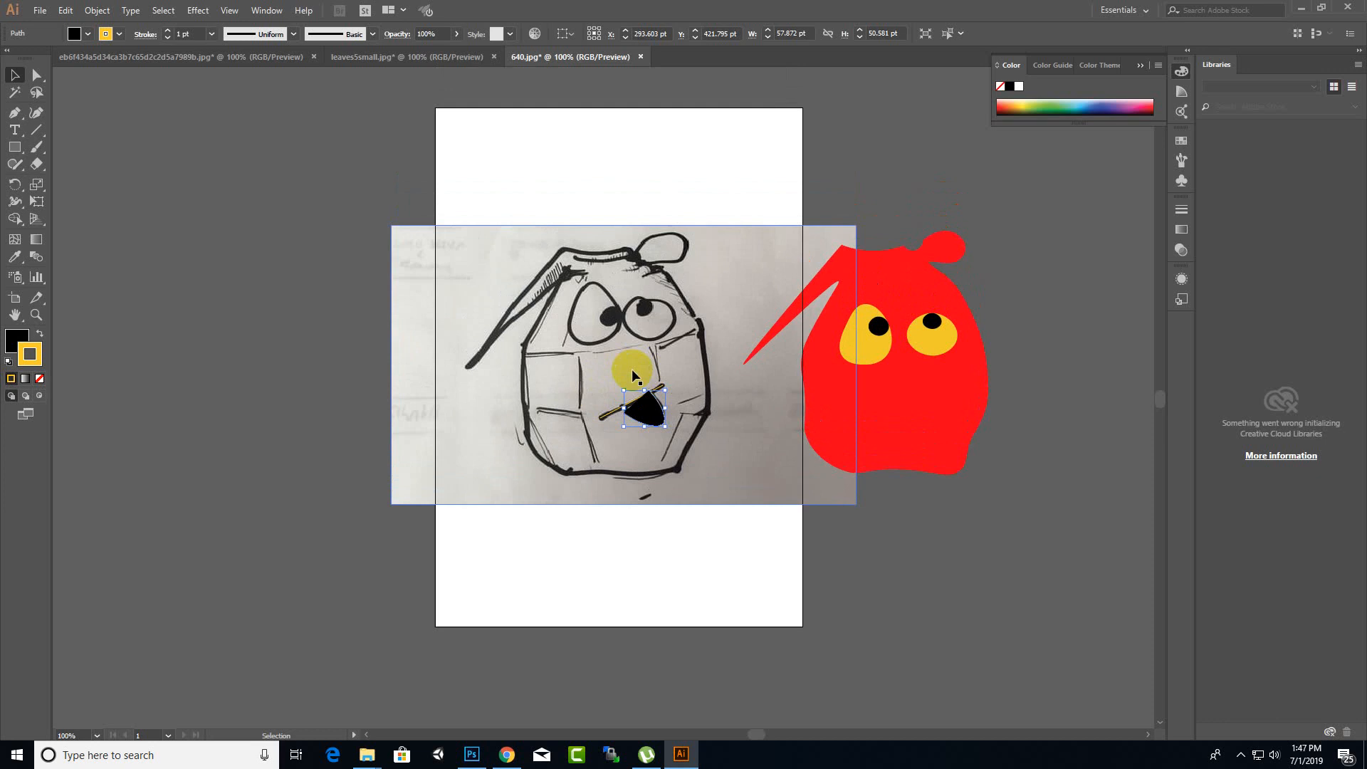
{"action": "left_click_drag", "start_coordinate": [624, 425], "coordinate": [620, 428]}
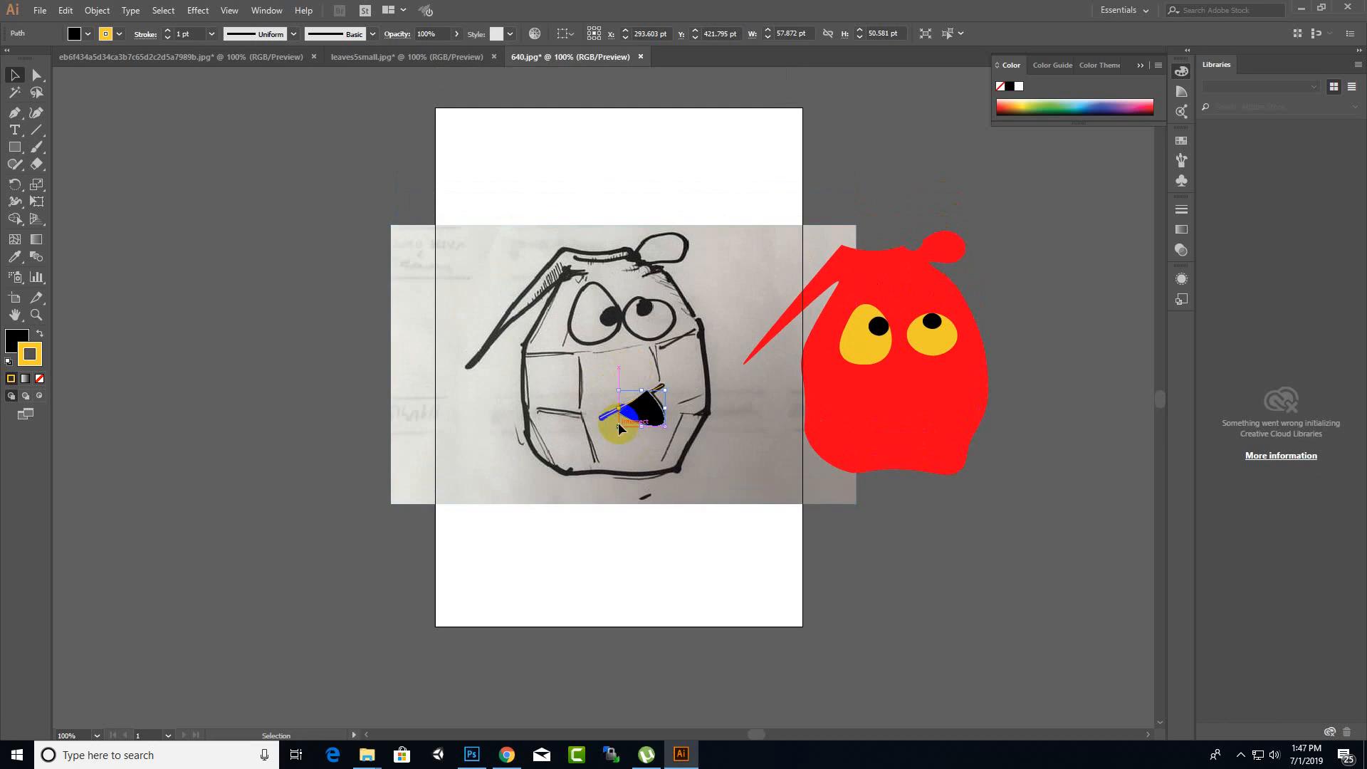
{"action": "left_click", "coordinate": [727, 399]}
- Move the black tongue and the yellow mouth line from the sketch onto the red body below the eyes
{"action": "left_click", "coordinate": [648, 408]}
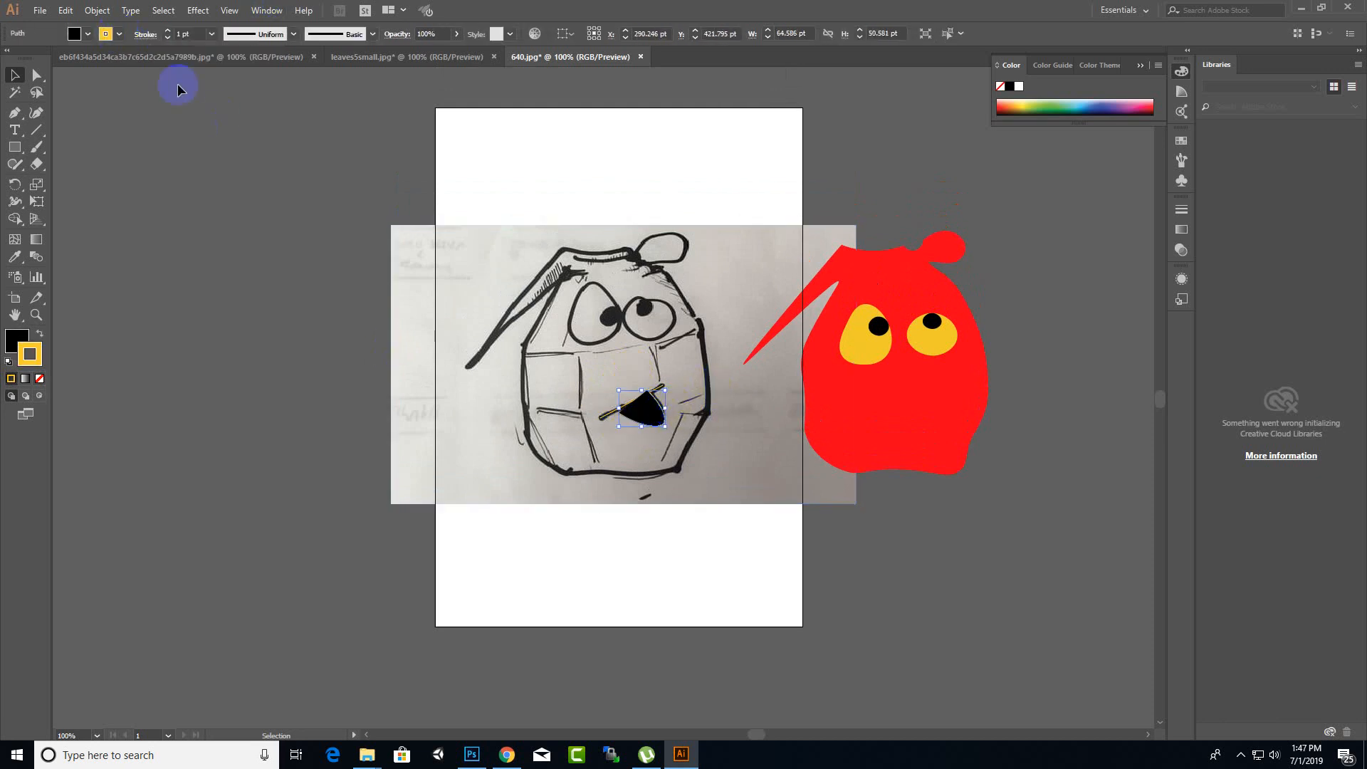
{"action": "left_click", "coordinate": [601, 413]}
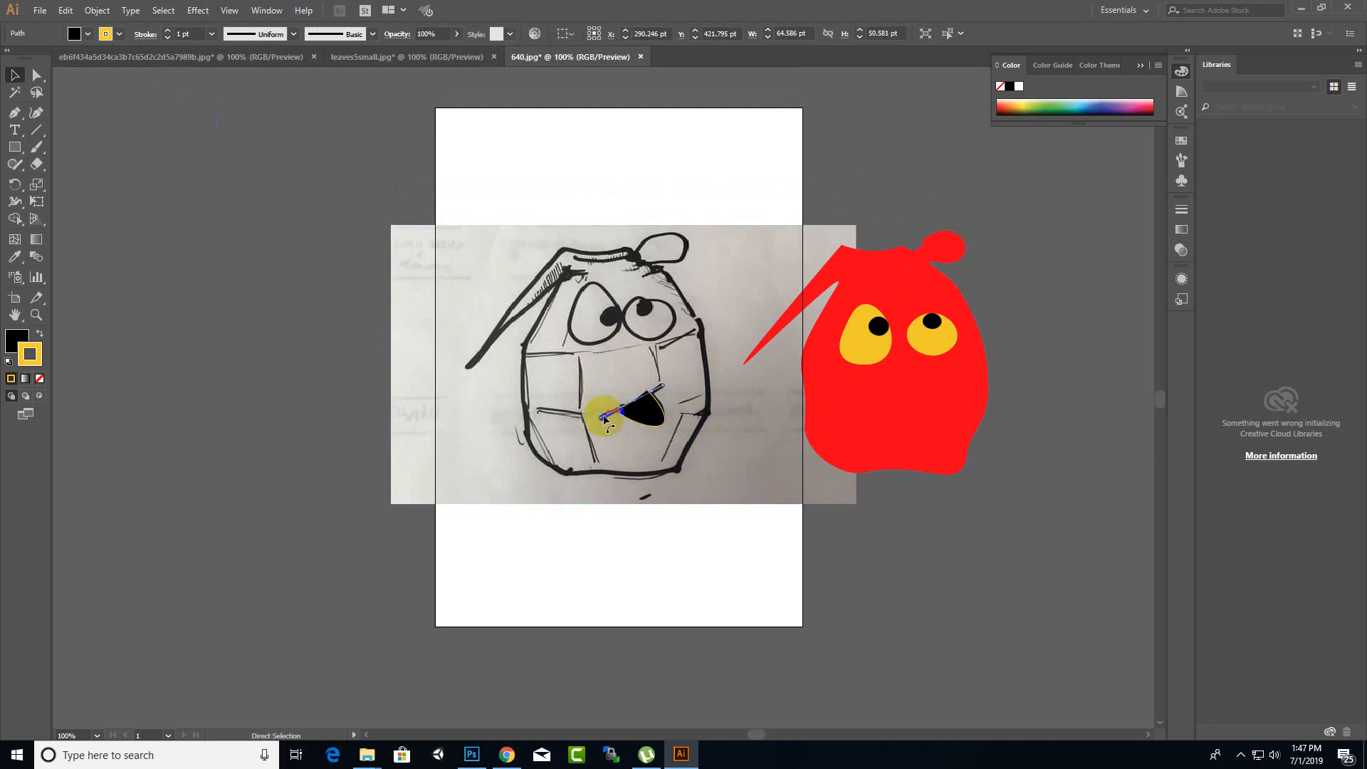
{"action": "left_click_drag", "start_coordinate": [643, 416], "coordinate": [905, 417]}
{"action": "left_click_drag", "start_coordinate": [626, 421], "coordinate": [883, 402]}
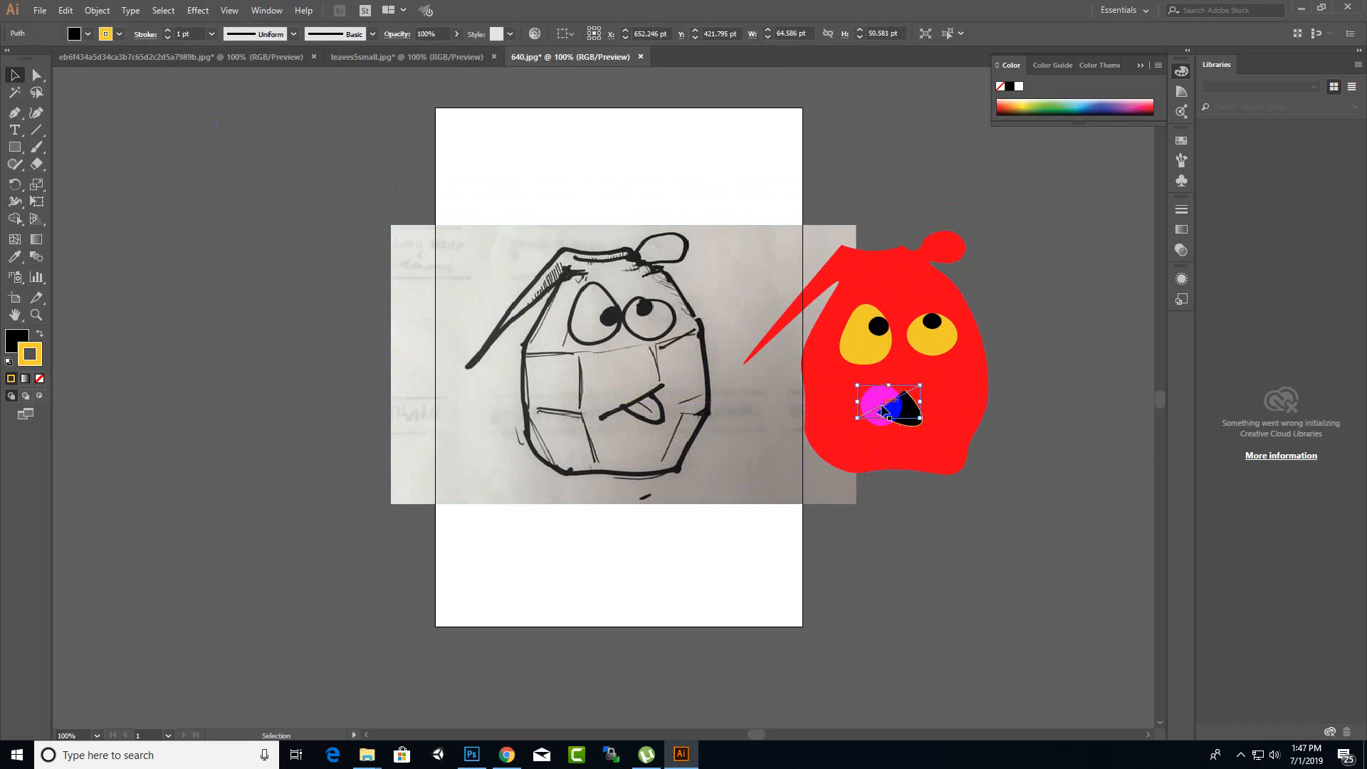
- Rotate the mouth line to a steeper slant along the tongue's upper edge, nudge it into place and deselect
{"action": "scroll", "coordinate": [890, 420], "scroll_direction": "up", "scroll_amount": 2}
{"action": "scroll", "coordinate": [915, 470], "scroll_direction": "up", "scroll_amount": 3}
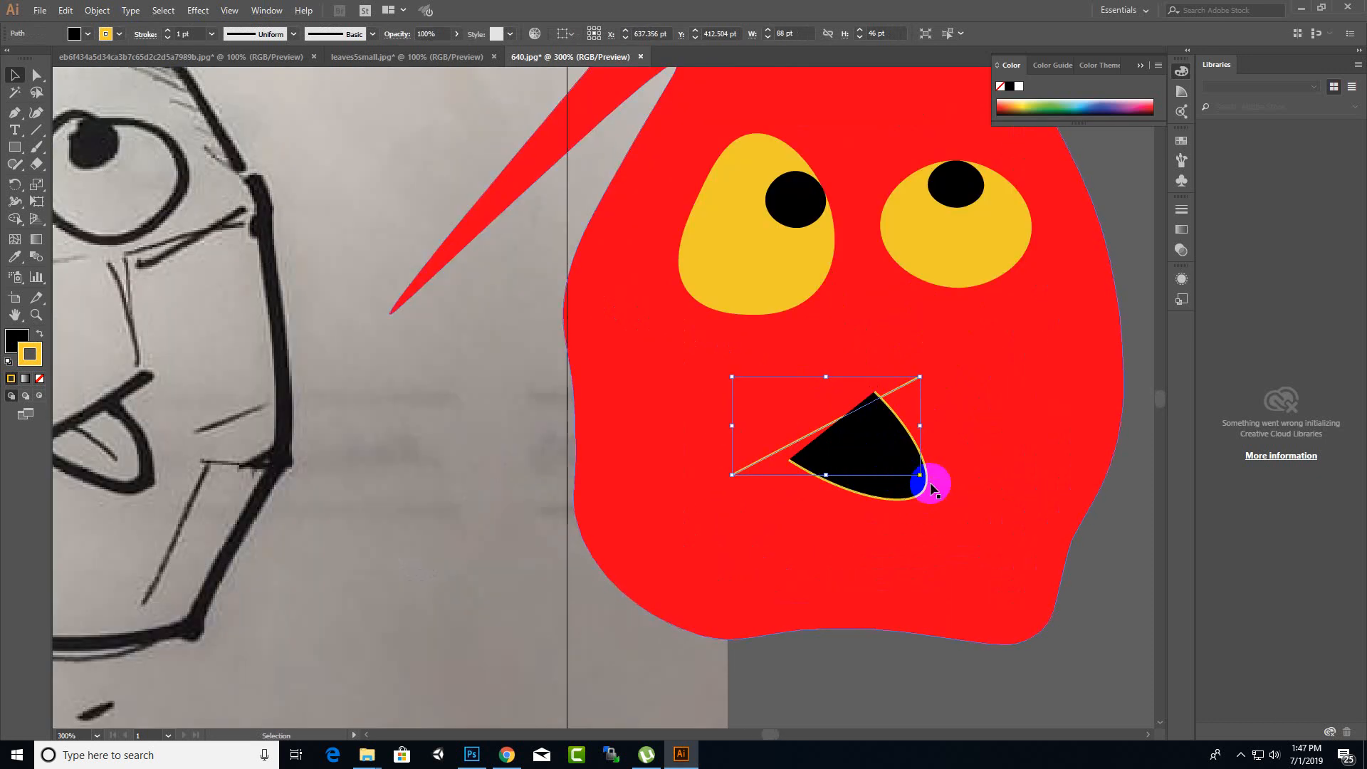
{"action": "mouse_move", "coordinate": [926, 478]}
{"action": "left_mouse_down"}
{"action": "mouse_move", "coordinate": [950, 452]}
{"action": "mouse_move", "coordinate": [945, 474]}
{"action": "left_mouse_up"}
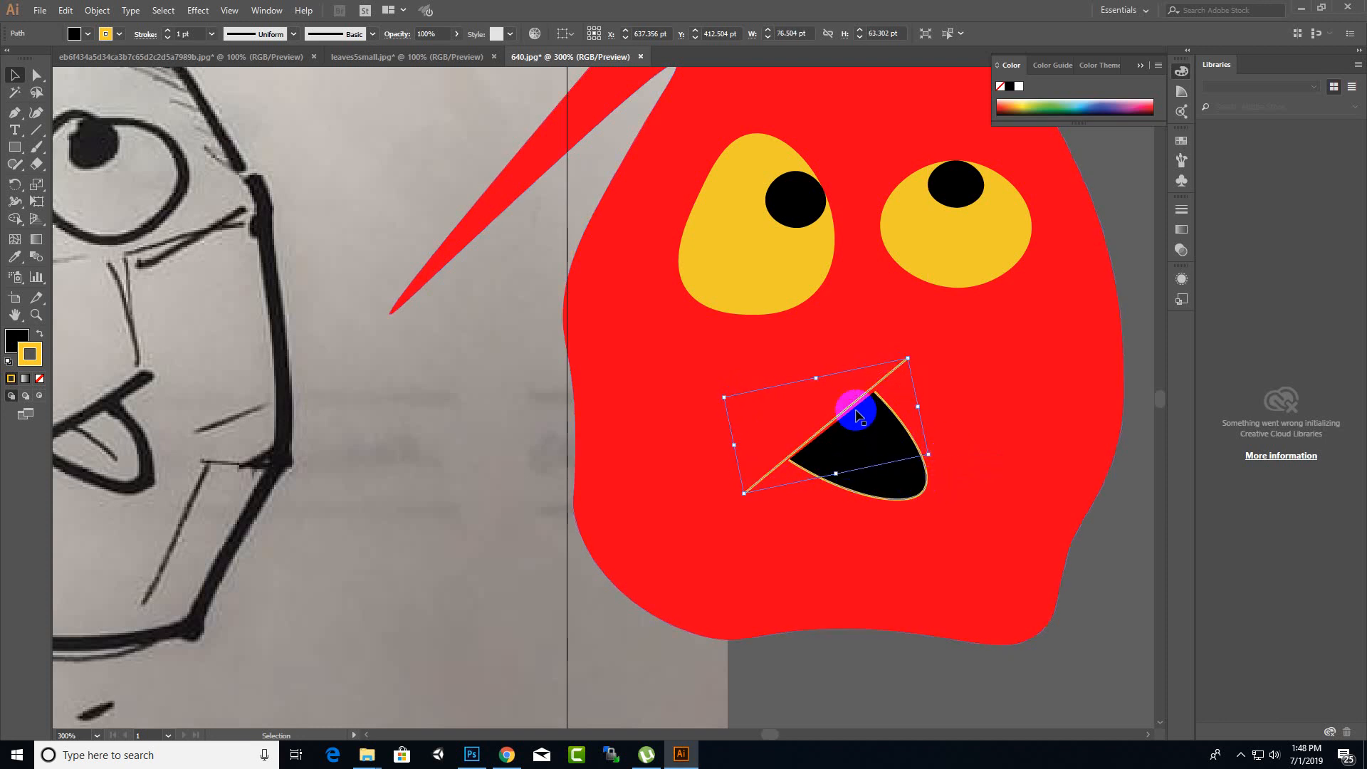
{"action": "left_click_drag", "start_coordinate": [857, 415], "coordinate": [839, 429]}
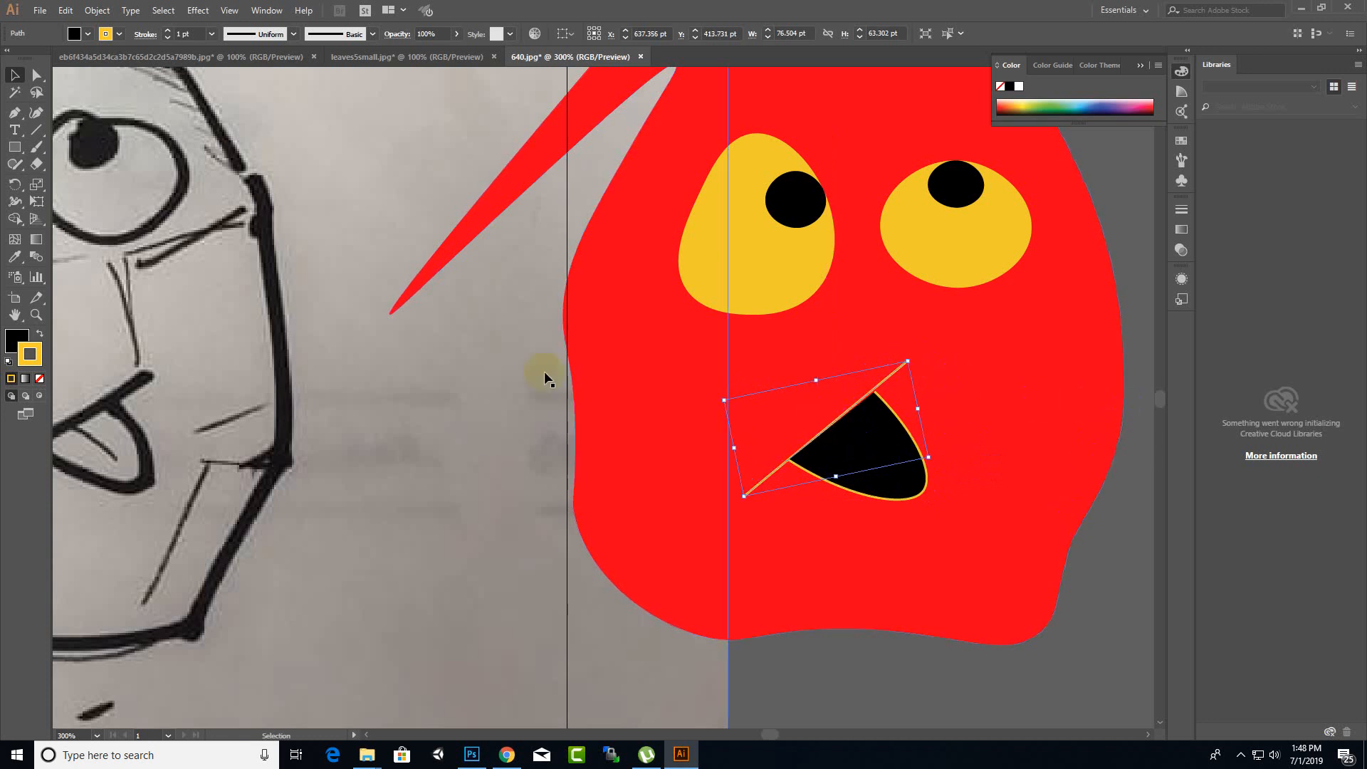
{"action": "left_click", "coordinate": [650, 421]}
{"action": "key", "text": "ctrl+1"}
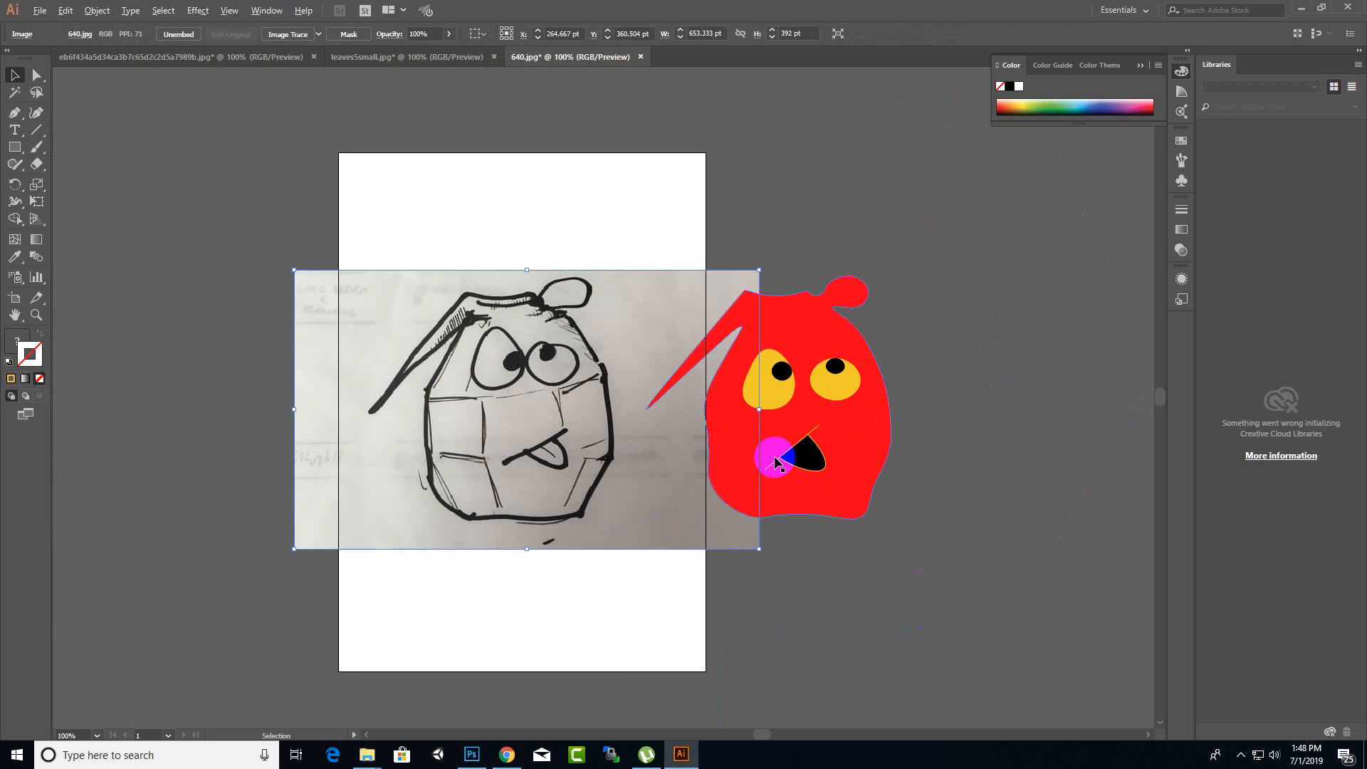
{"action": "left_click", "coordinate": [970, 482]}
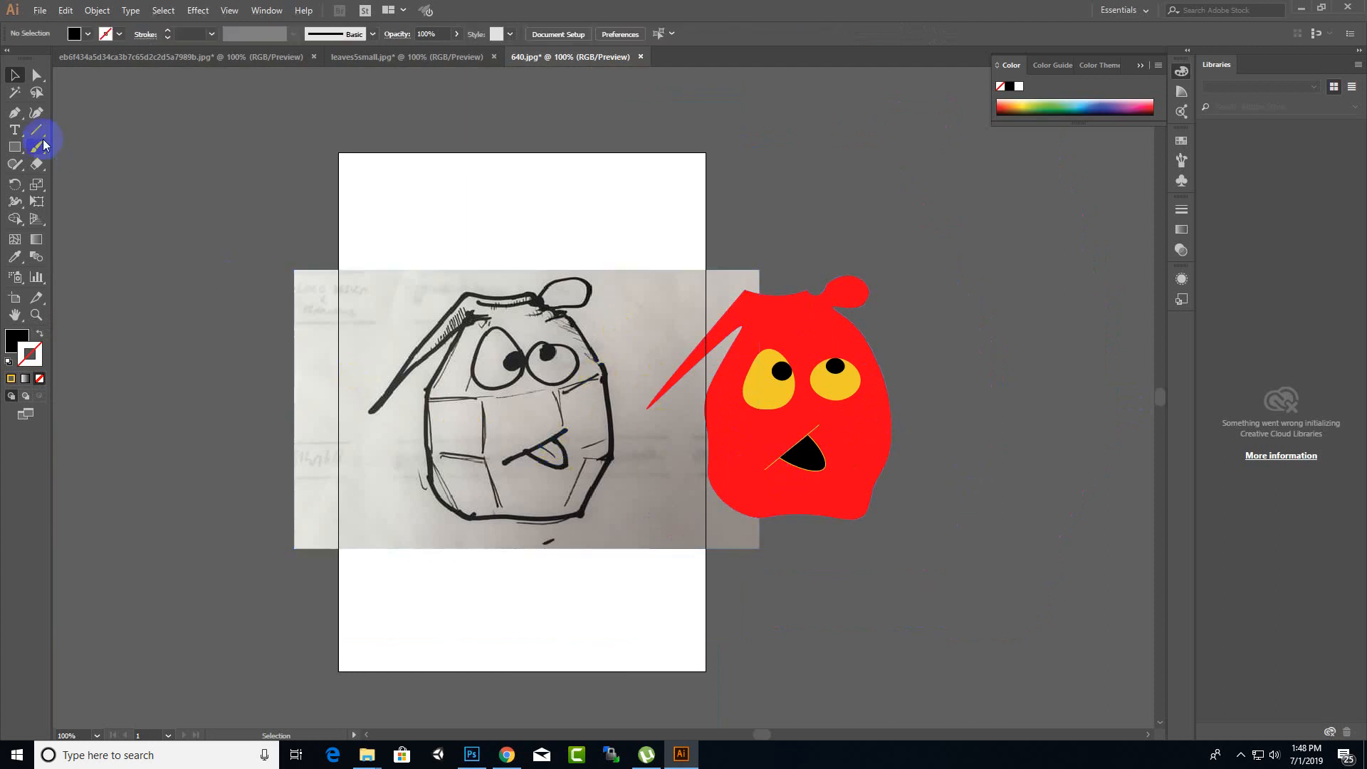
- Trace the short segment line at the sketch body's upper left with a horizontal Curvature line about 68 pt long
{"action": "left_click", "coordinate": [37, 113]}
{"action": "left_click", "coordinate": [433, 386]}
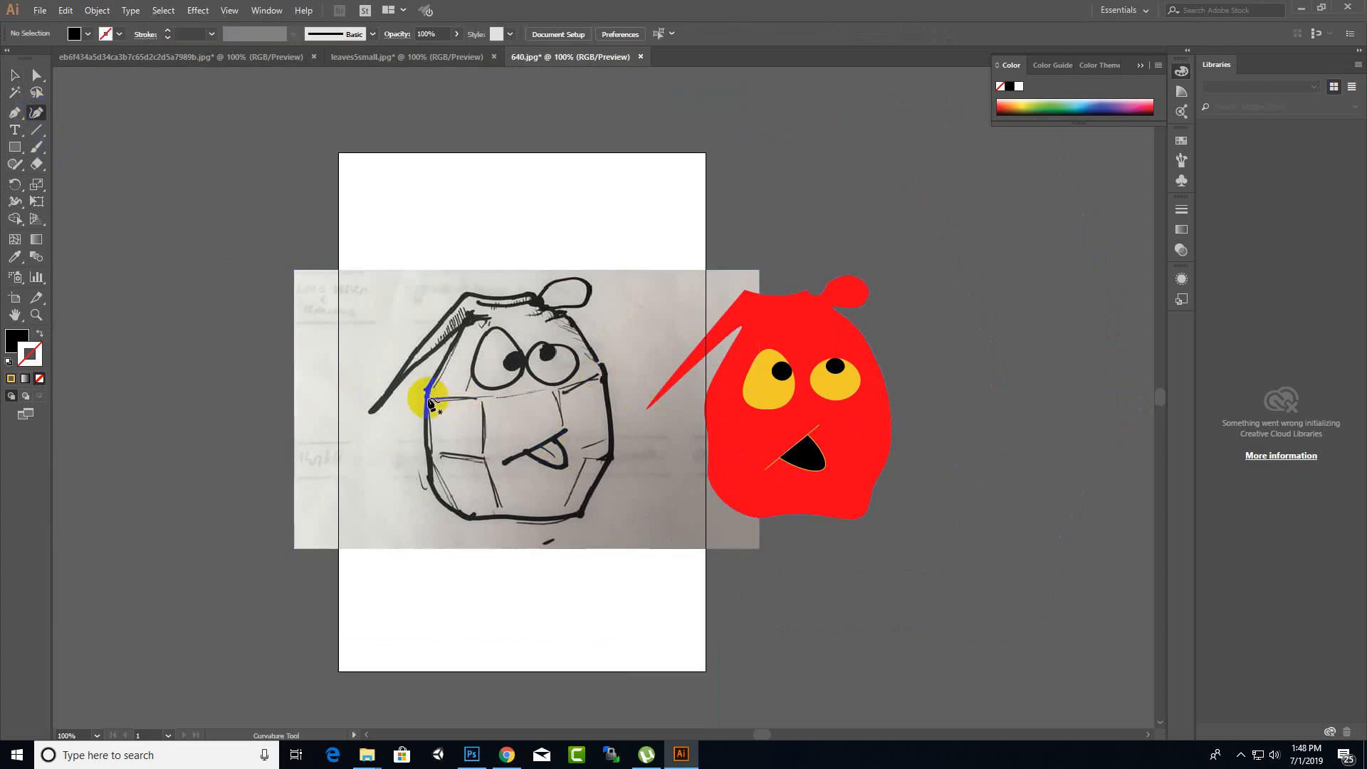
{"action": "left_click", "coordinate": [431, 403]}
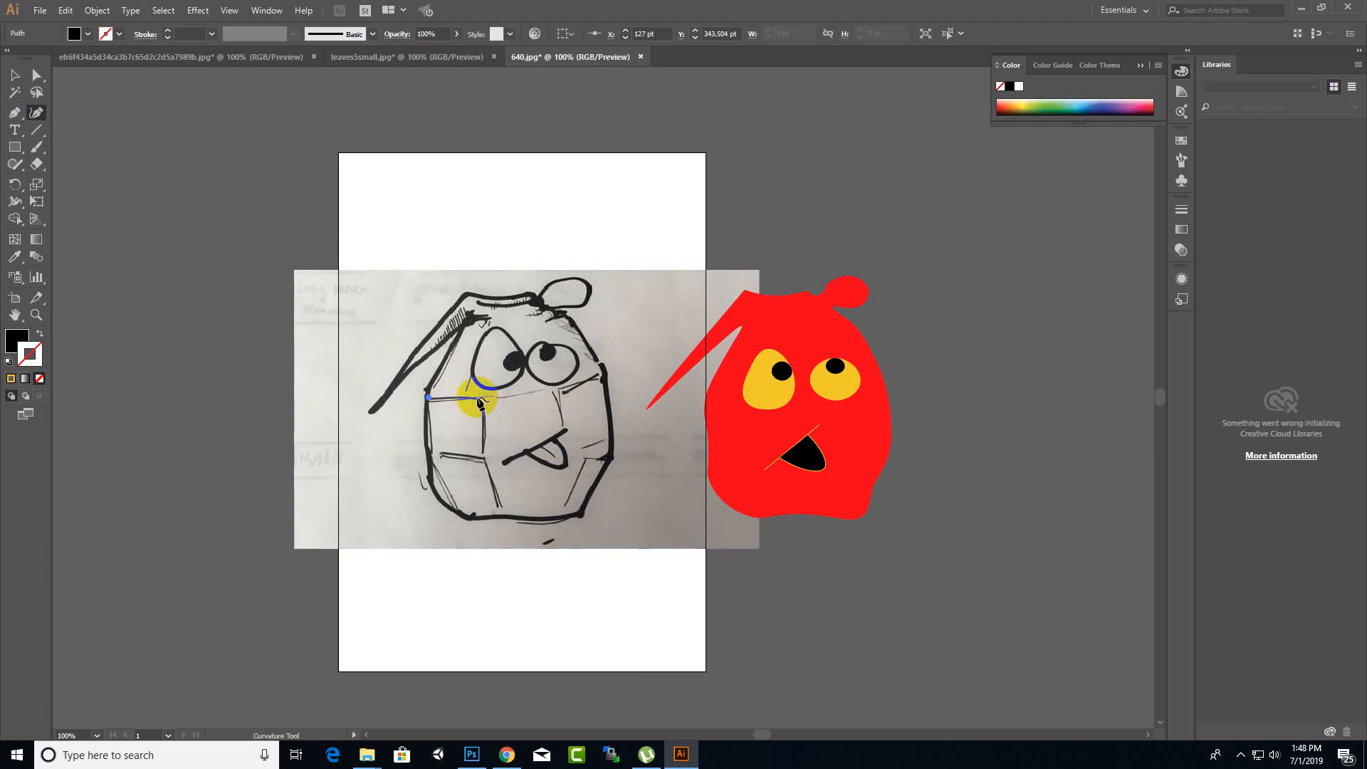
{"action": "left_click", "coordinate": [477, 397]}
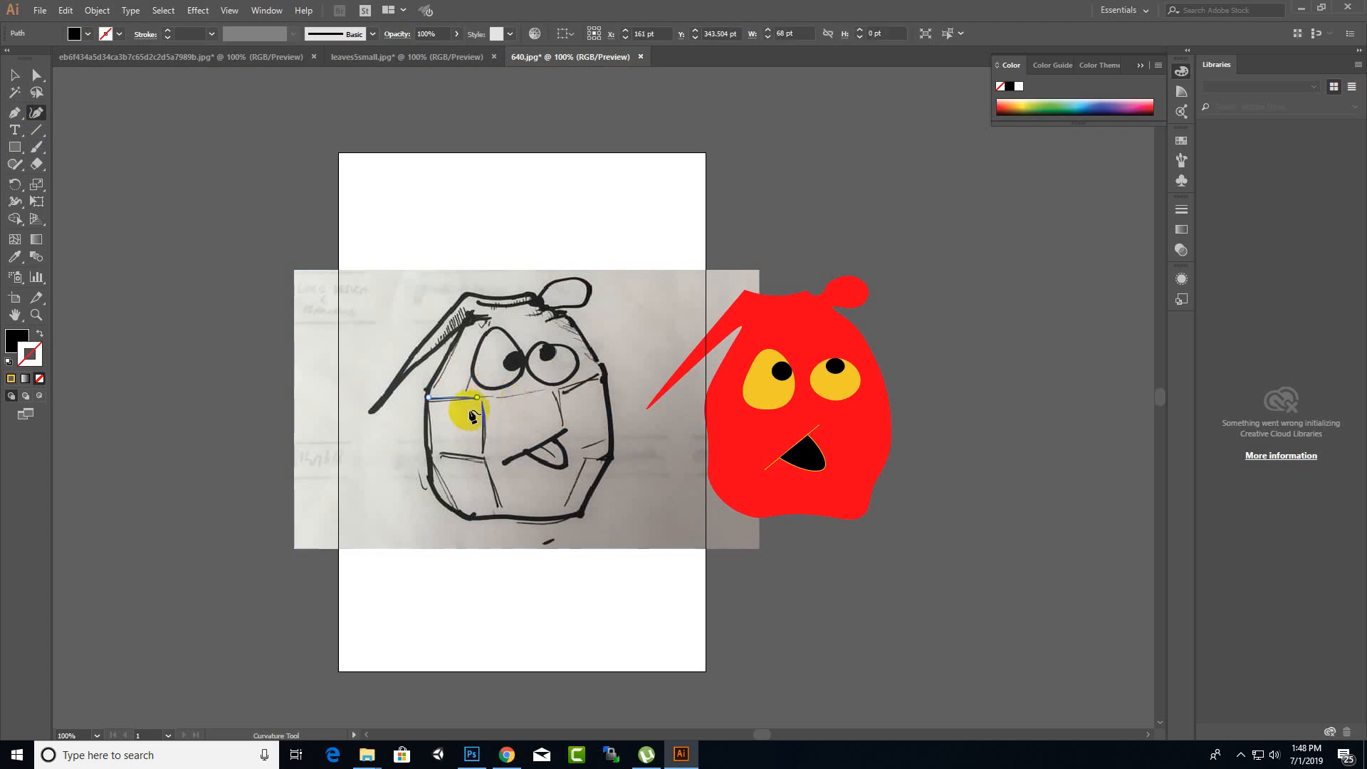
- Move the segment line to the red body's left edge below the eye and place a copy about 62 pt long further down
{"action": "left_click", "coordinate": [14, 74]}
{"action": "left_click", "coordinate": [447, 388]}
{"action": "left_click_drag", "start_coordinate": [446, 388], "coordinate": [745, 427]}
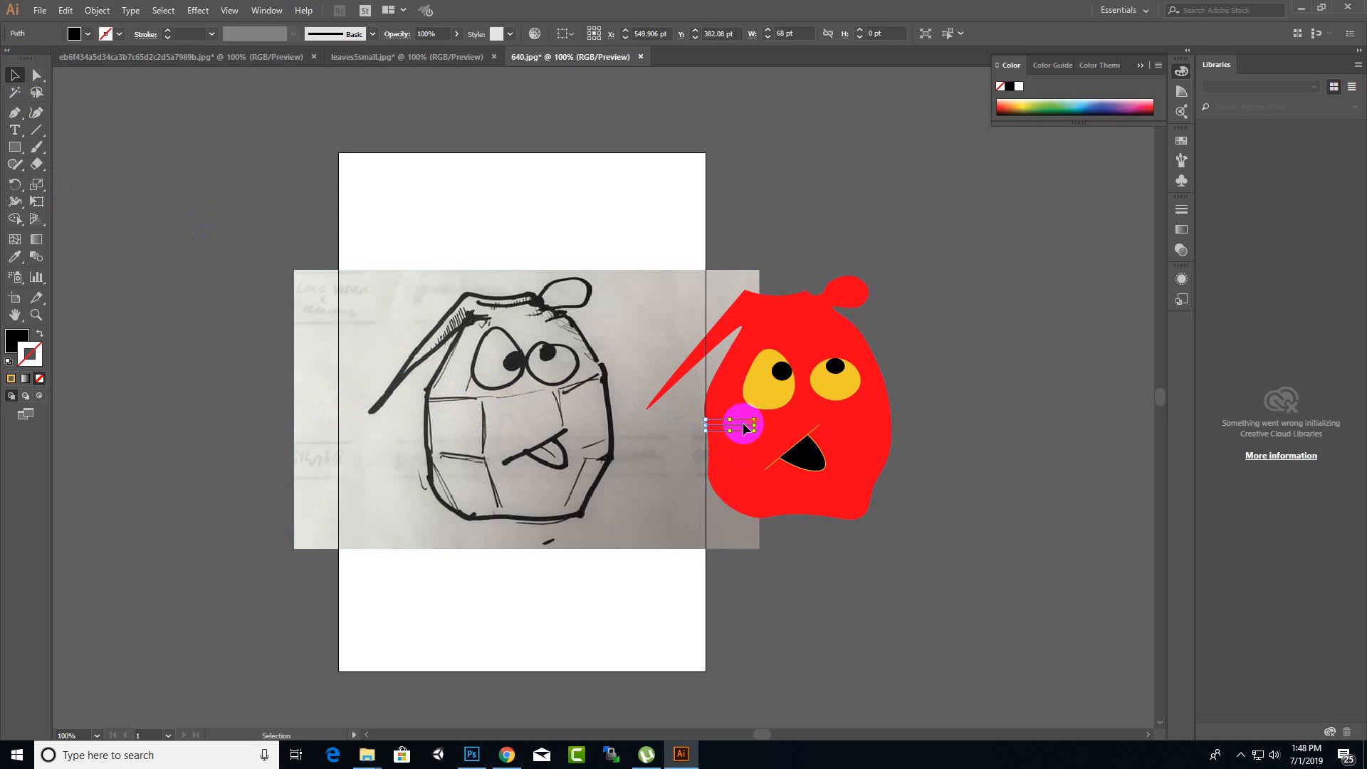
{"action": "left_click_drag", "start_coordinate": [744, 427], "coordinate": [716, 465]}
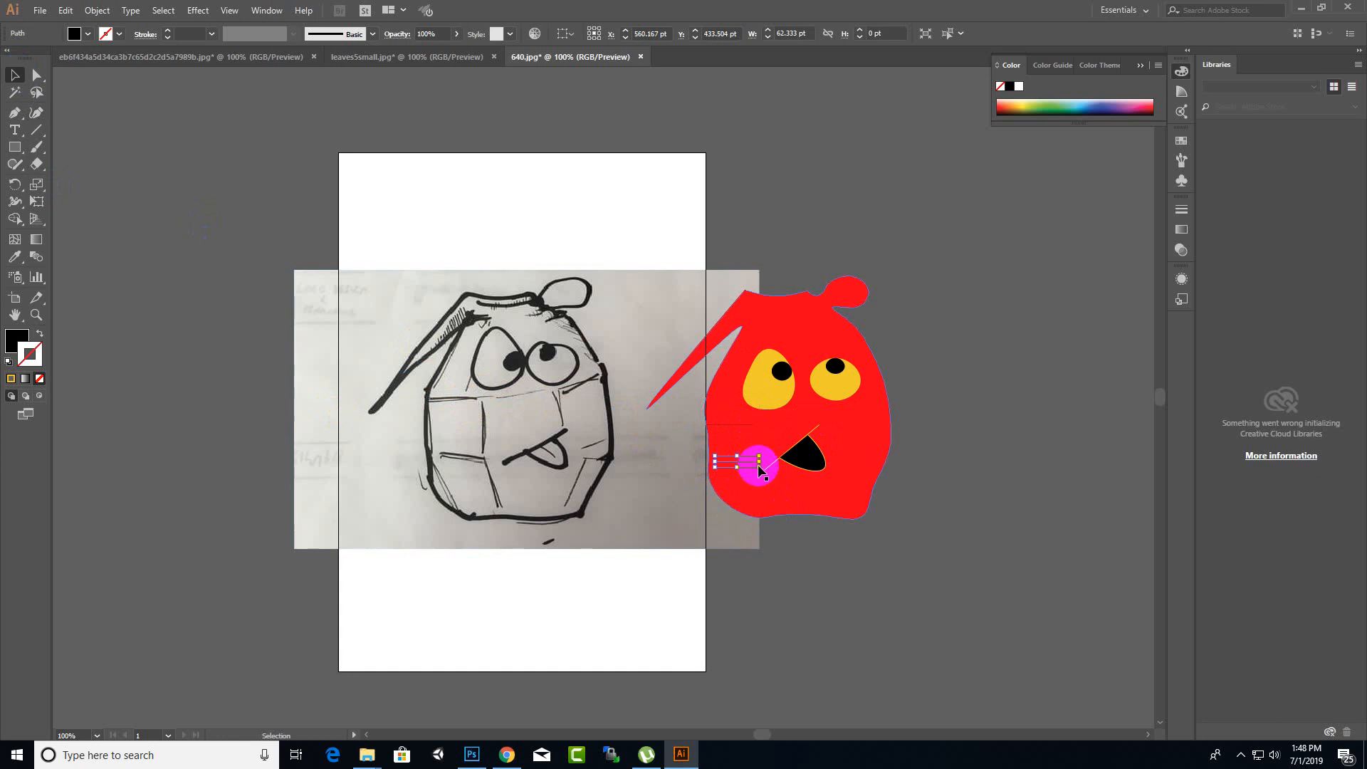
- Give the upper segment line below the eye a yellow 3 pt stroke
{"action": "scroll", "coordinate": [777, 479], "scroll_direction": "up", "scroll_amount": 3}
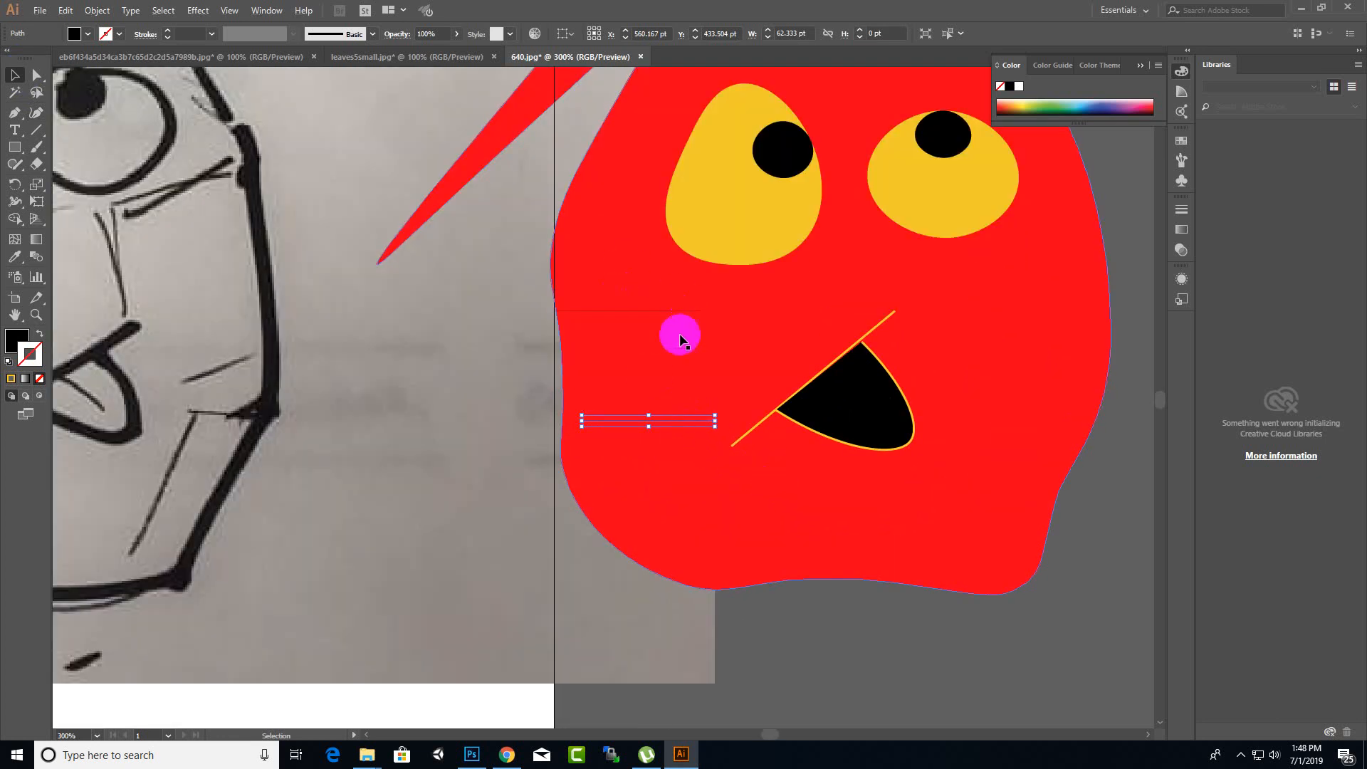
{"action": "left_click", "coordinate": [664, 311]}
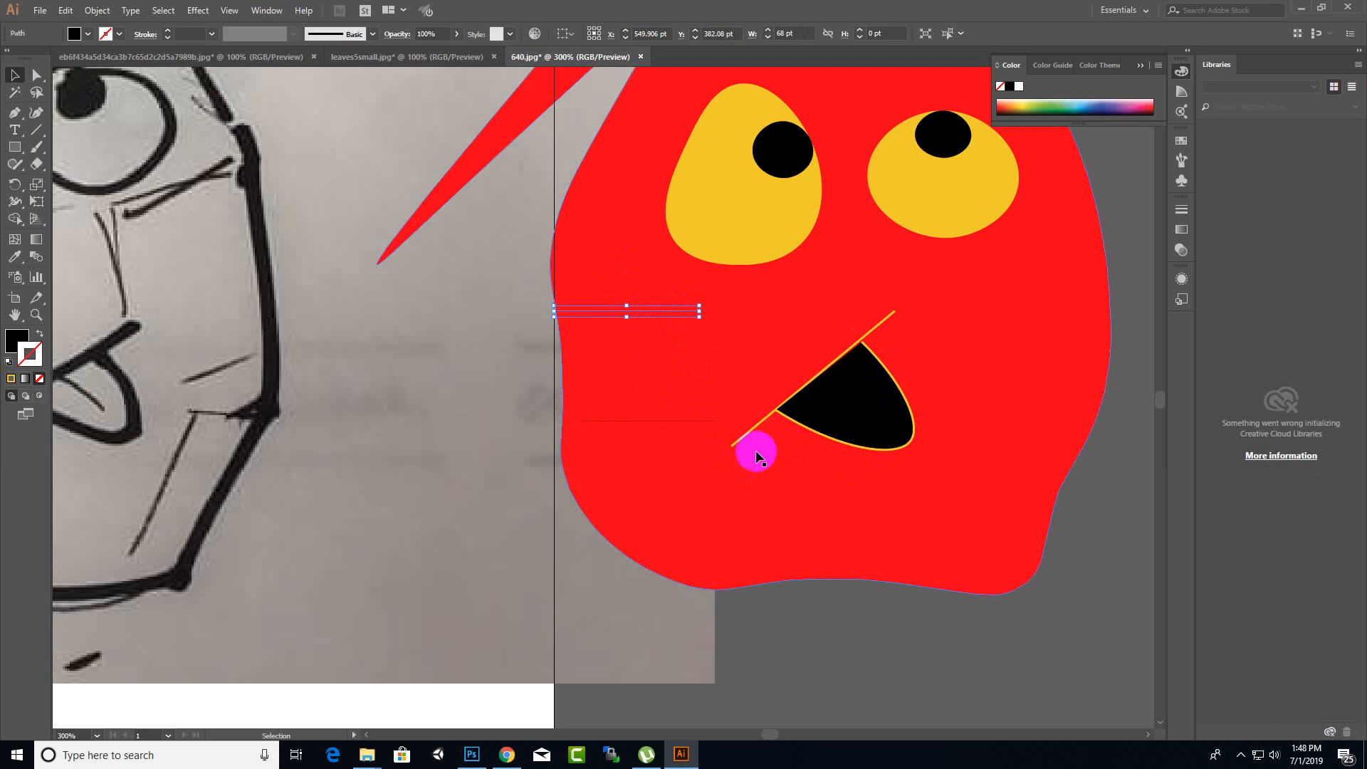
{"action": "left_click", "coordinate": [628, 318]}
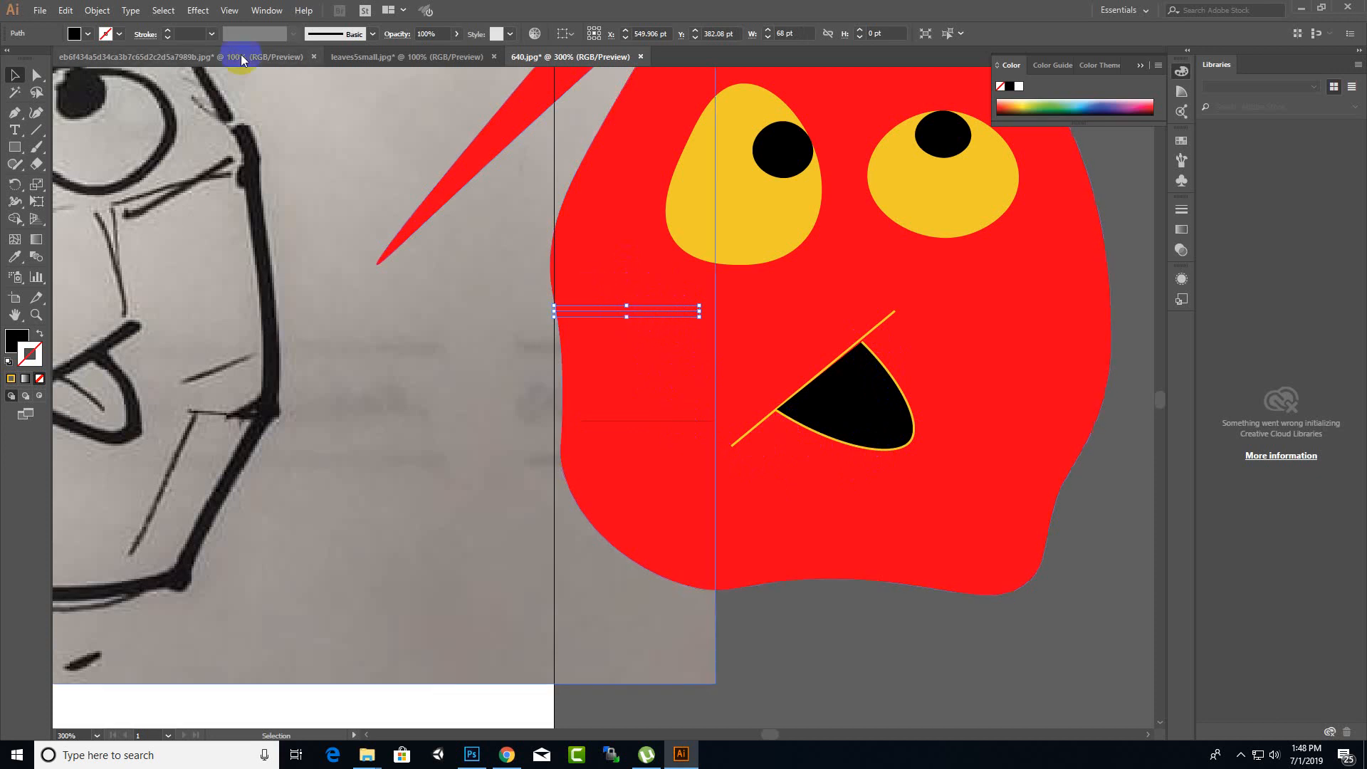
{"action": "left_click", "coordinate": [168, 29]}
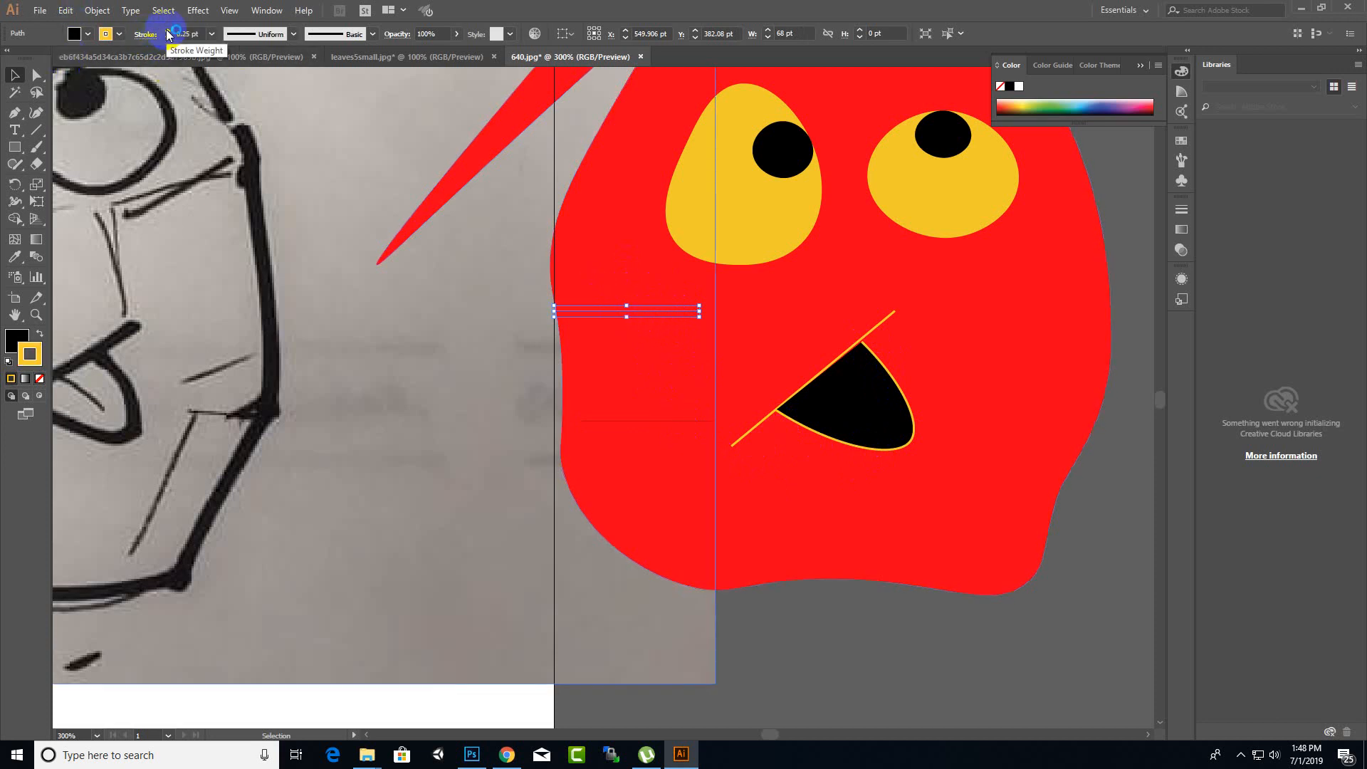
{"action": "left_click", "coordinate": [168, 31]}
{"action": "left_click", "coordinate": [169, 31]}
{"action": "left_click", "coordinate": [168, 31]}
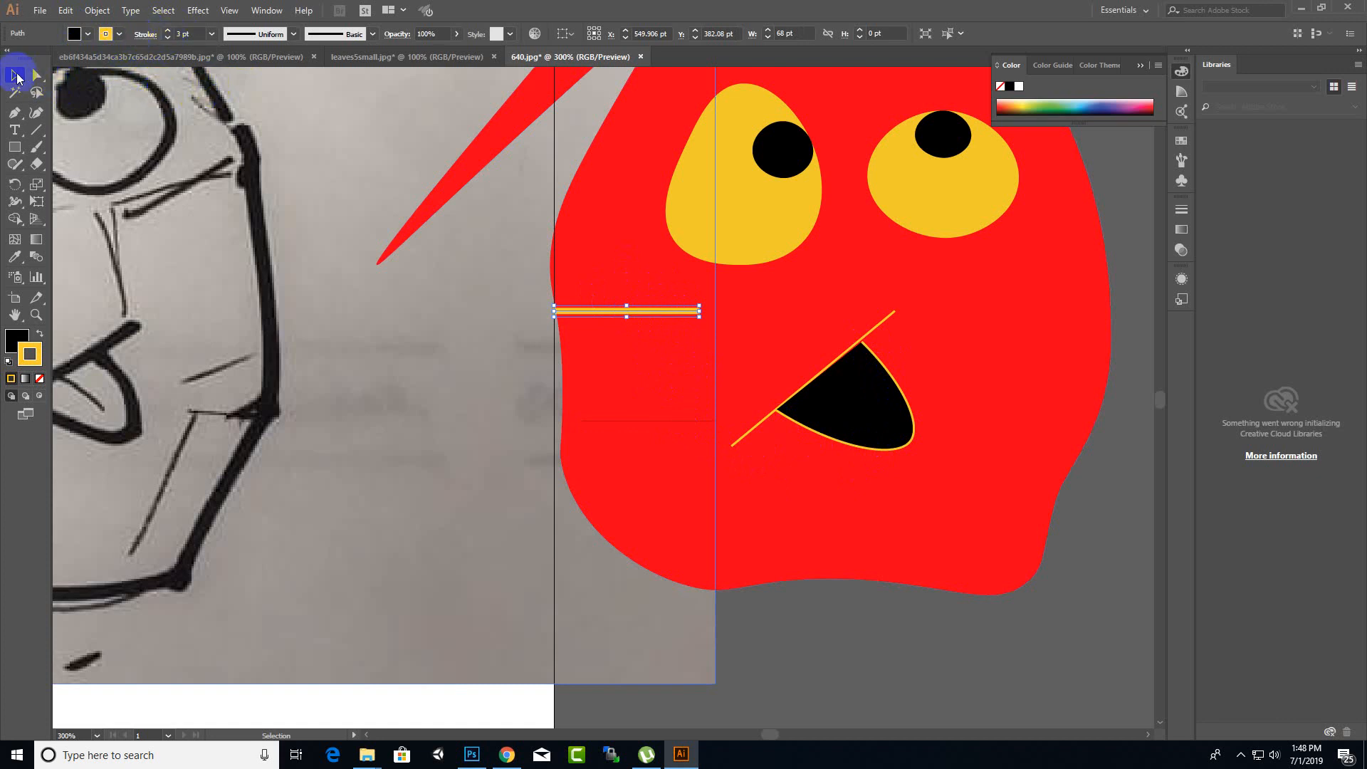
- Replace the thin lower segment line with a copy of the yellow one, after nudging the upper line slightly inward from the body's edge
{"action": "left_click", "coordinate": [663, 420]}
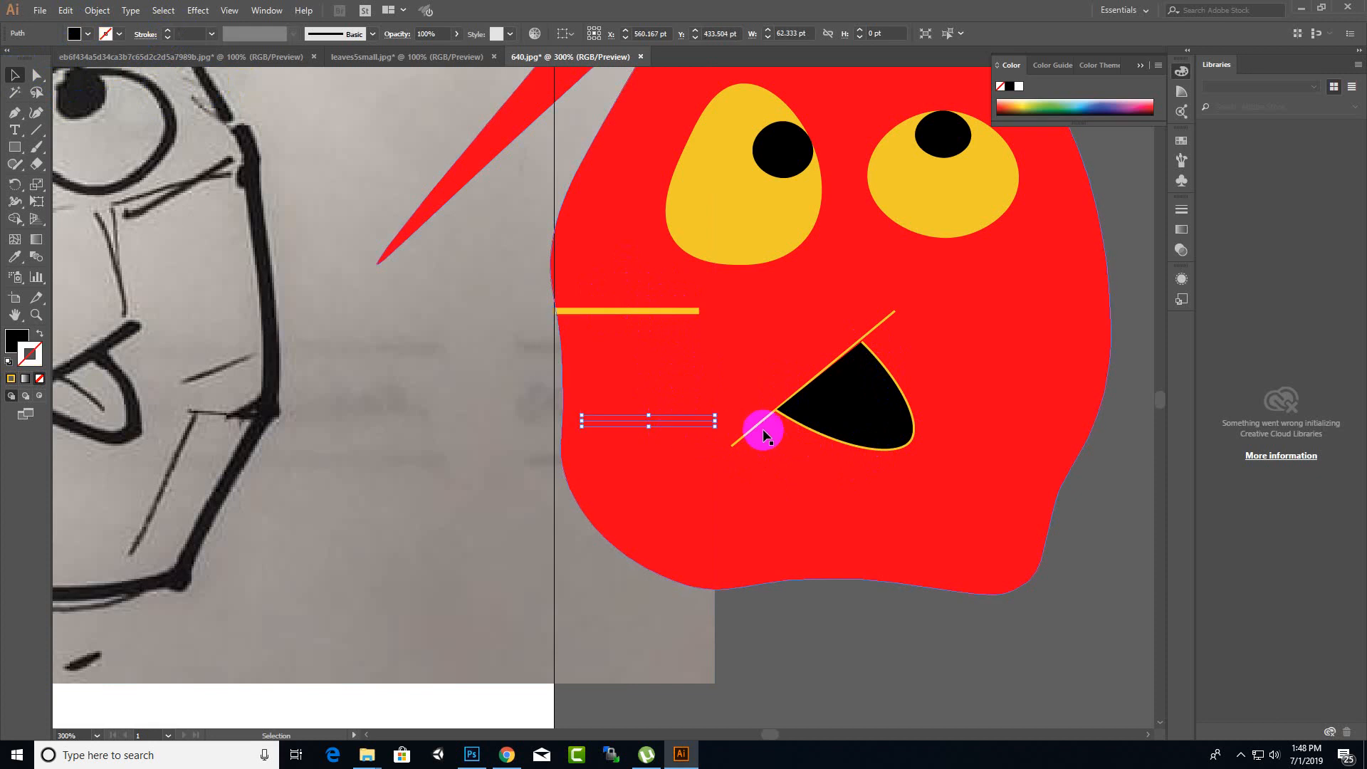
{"action": "key", "text": "Delete"}
{"action": "left_click", "coordinate": [647, 310]}
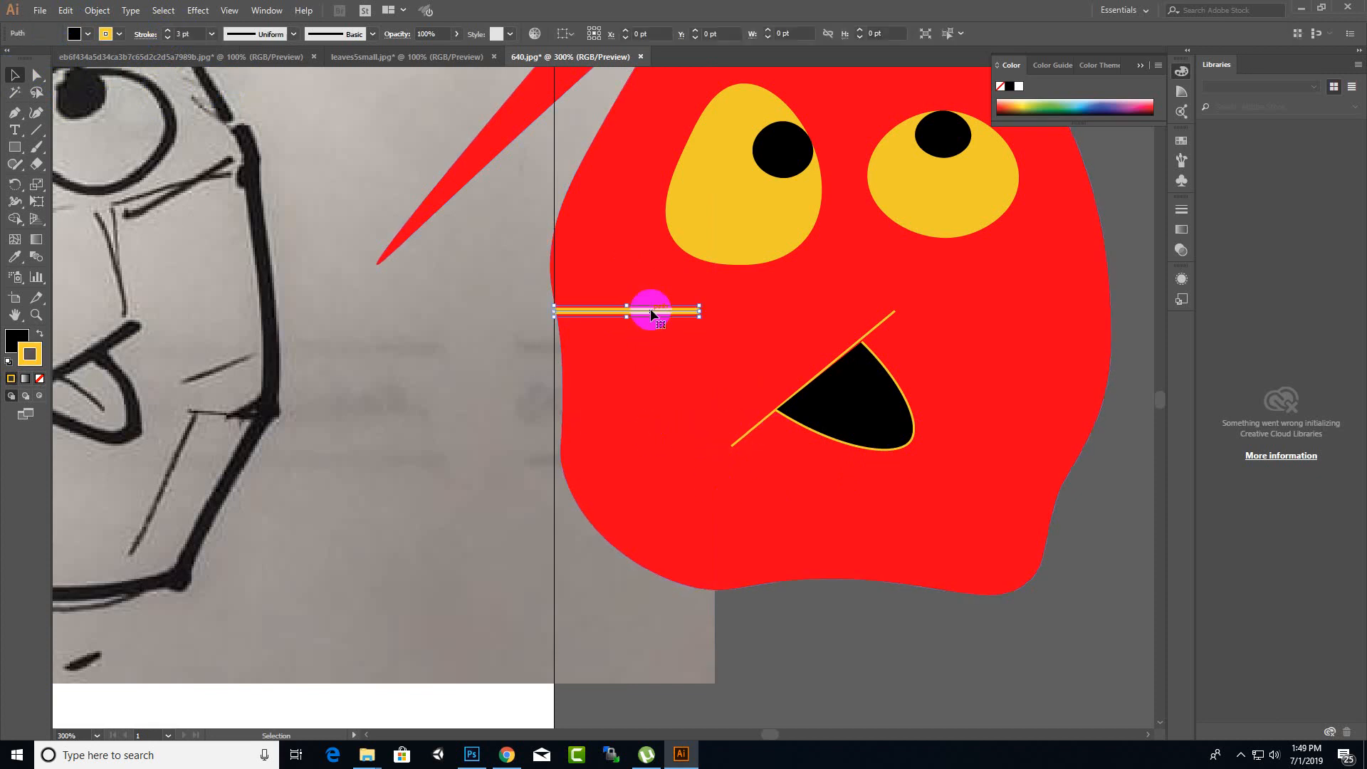
{"action": "scroll", "coordinate": [648, 308], "scroll_direction": "down", "scroll_amount": 2}
{"action": "scroll", "coordinate": [650, 366], "scroll_direction": "up", "scroll_amount": 2}
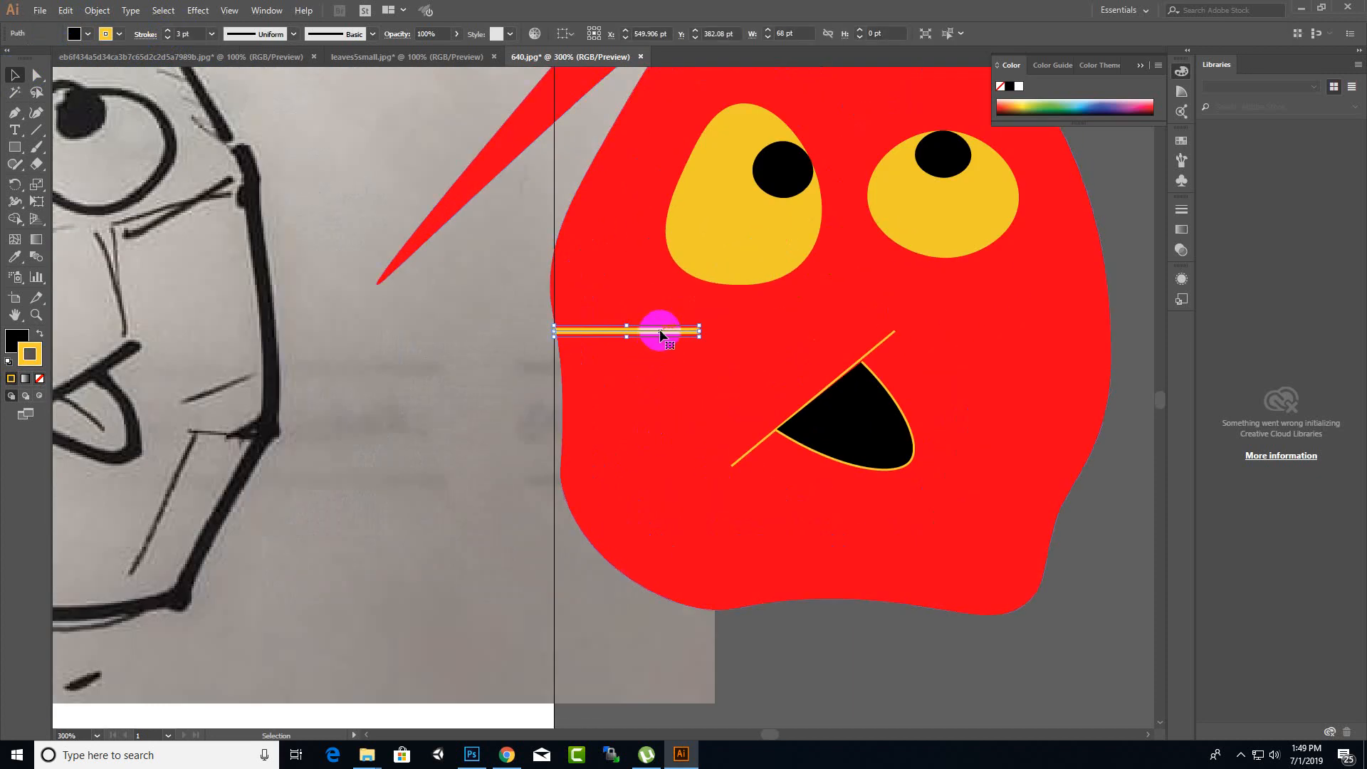
{"action": "left_click_drag", "start_coordinate": [656, 330], "coordinate": [623, 331]}
{"action": "left_click", "coordinate": [695, 428]}
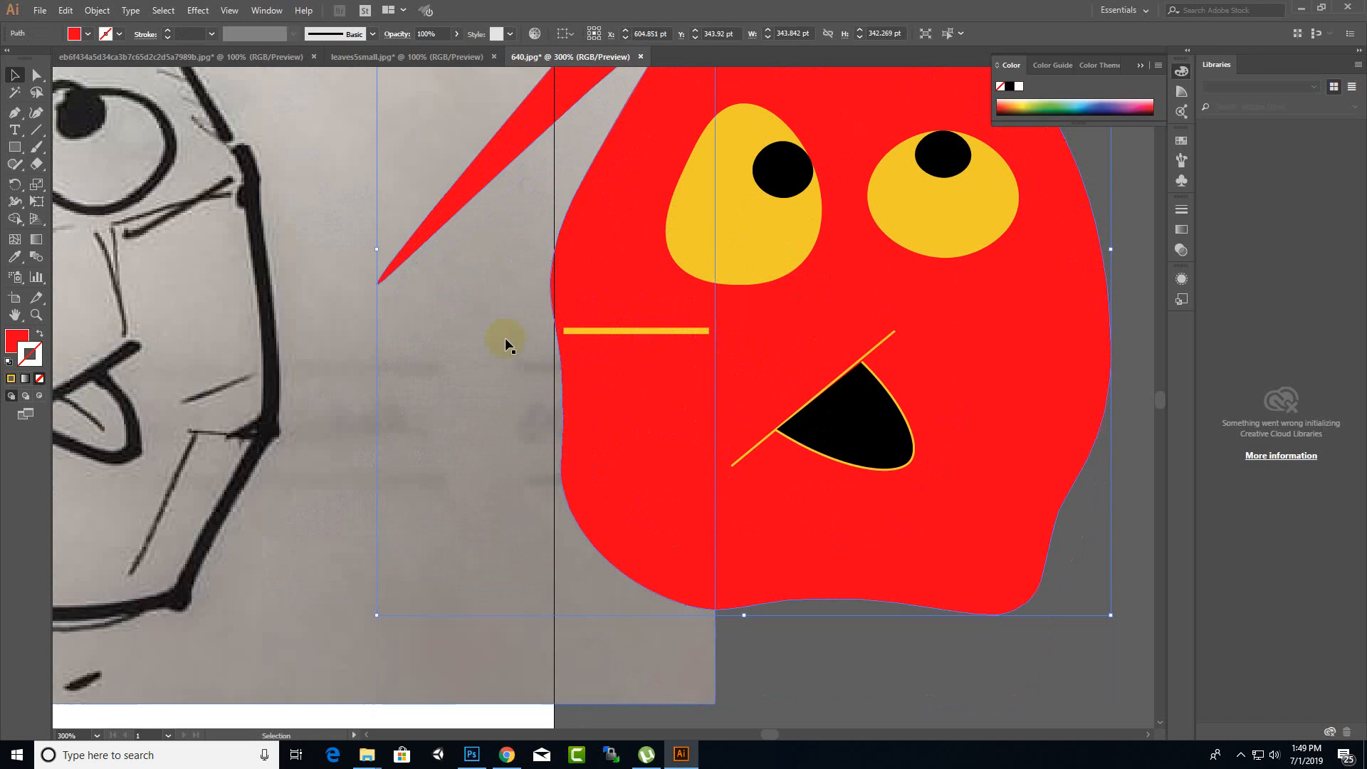
{"action": "left_click", "coordinate": [569, 331]}
{"action": "left_click_drag", "start_coordinate": [617, 332], "coordinate": [628, 453]}
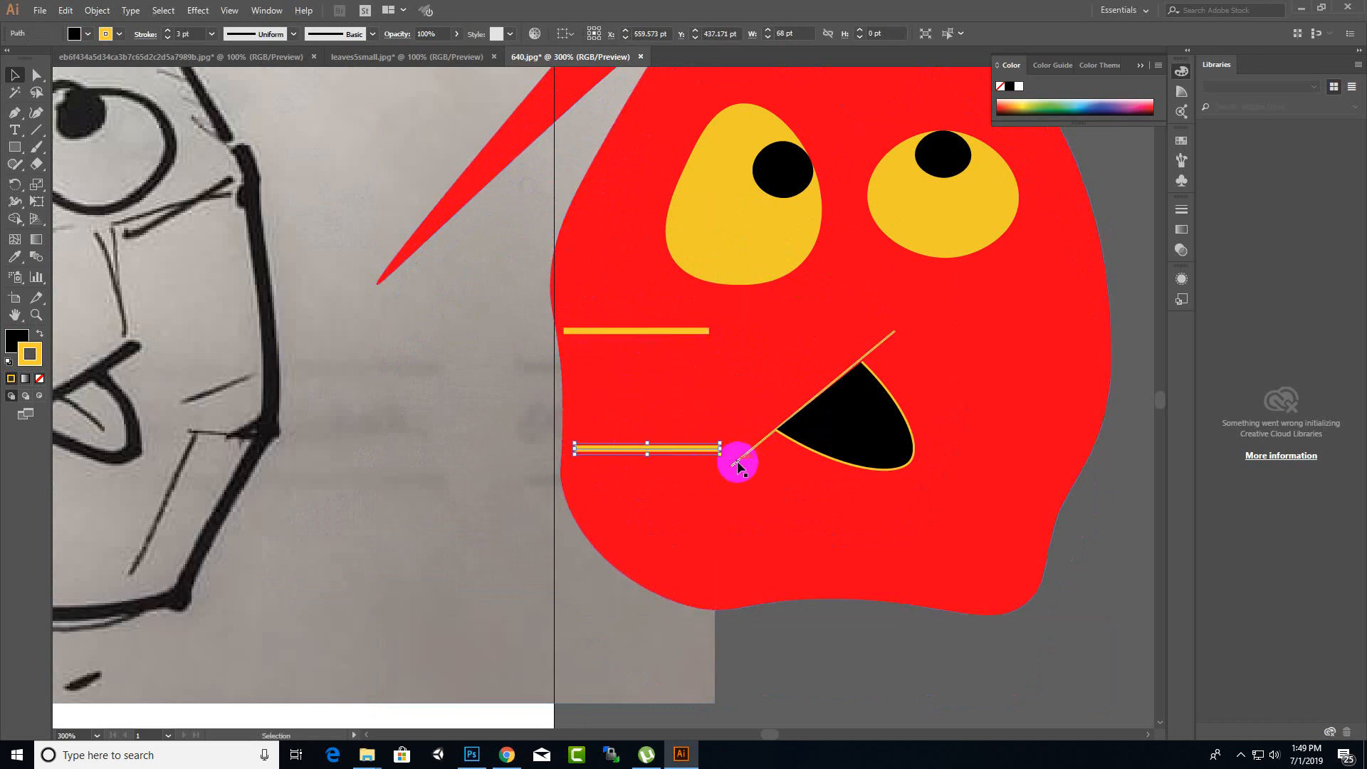
- Slant the lower segment line upward, place two copies along the body's right edge, and tilt the upper copy to slope downward
{"action": "left_click_drag", "start_coordinate": [726, 458], "coordinate": [1061, 360]}
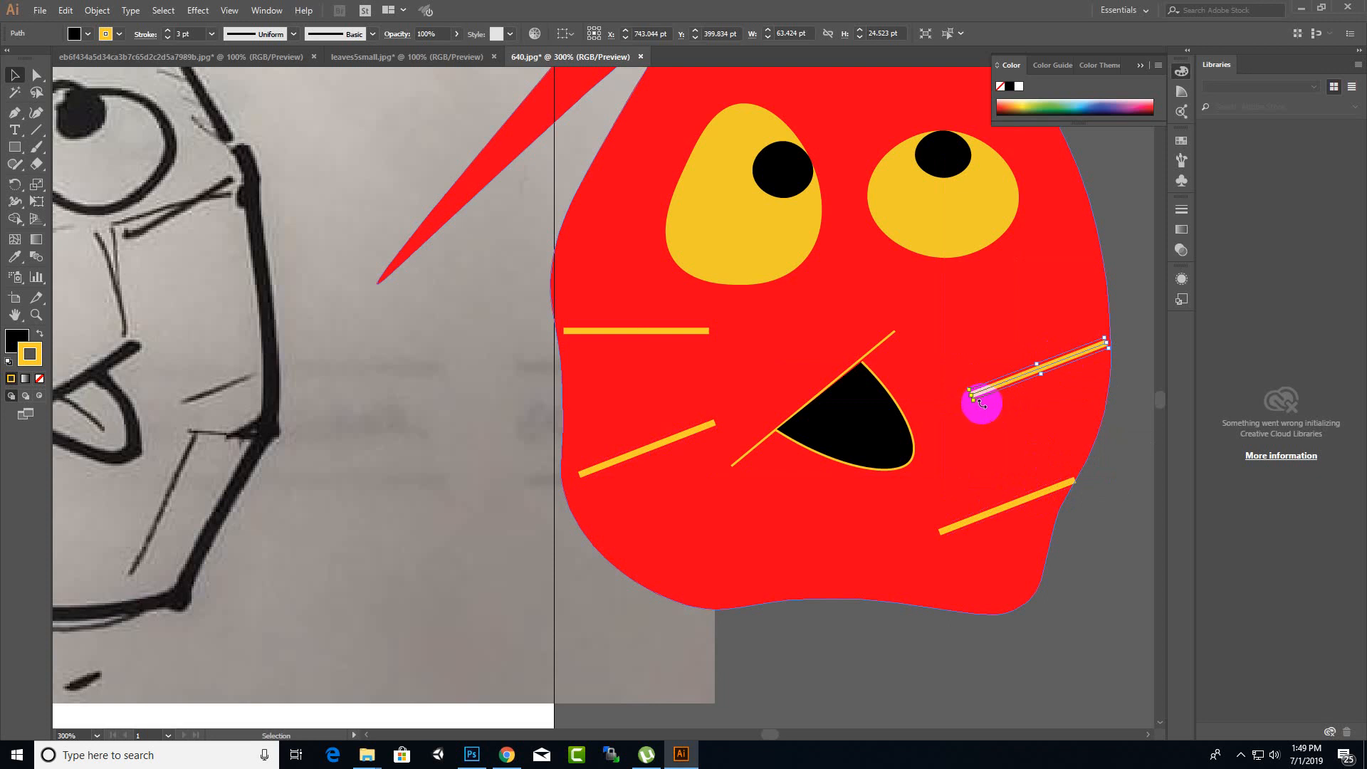
{"action": "left_click_drag", "start_coordinate": [974, 405], "coordinate": [925, 363]}
{"action": "key", "text": "ctrl+0"}
{"action": "left_click", "coordinate": [991, 431]}
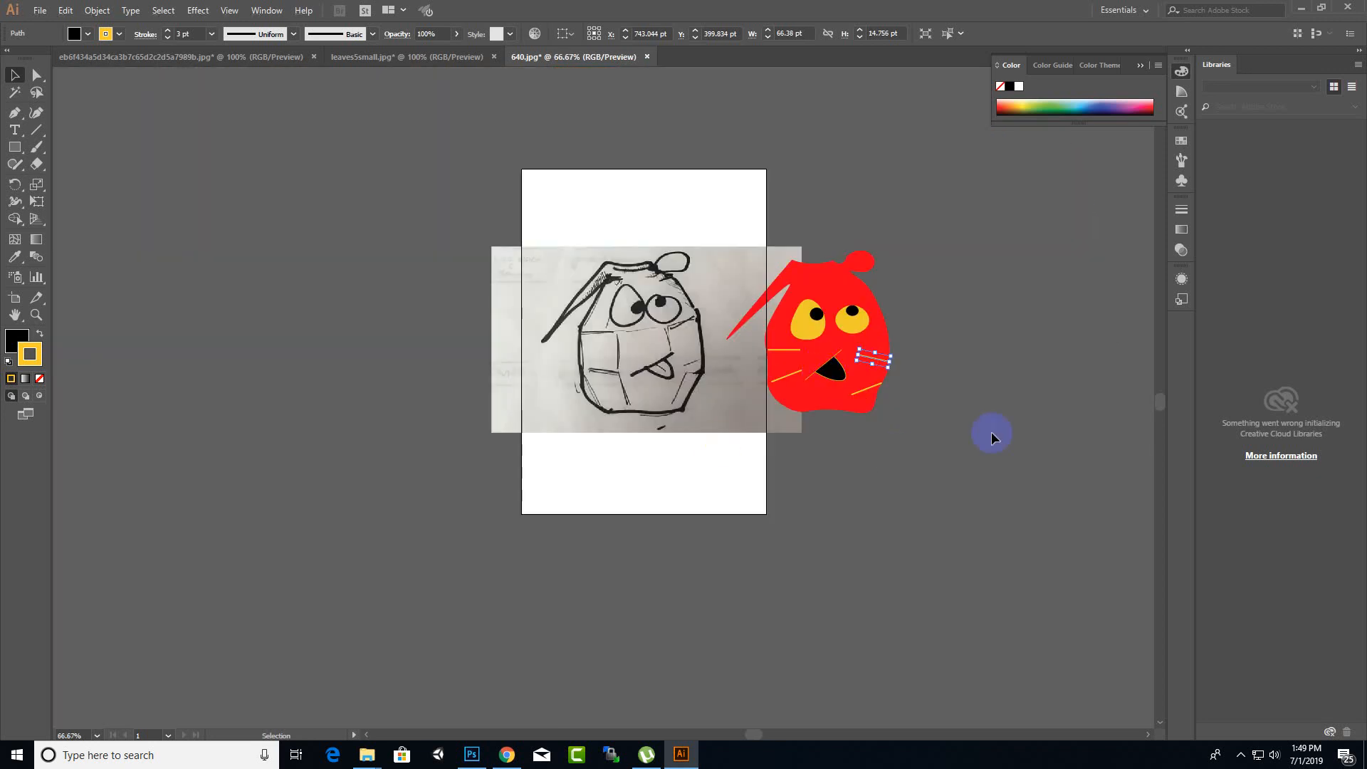
- Delete the sketch image and move all the red character's shapes together onto the artboard
{"action": "left_click", "coordinate": [592, 365]}
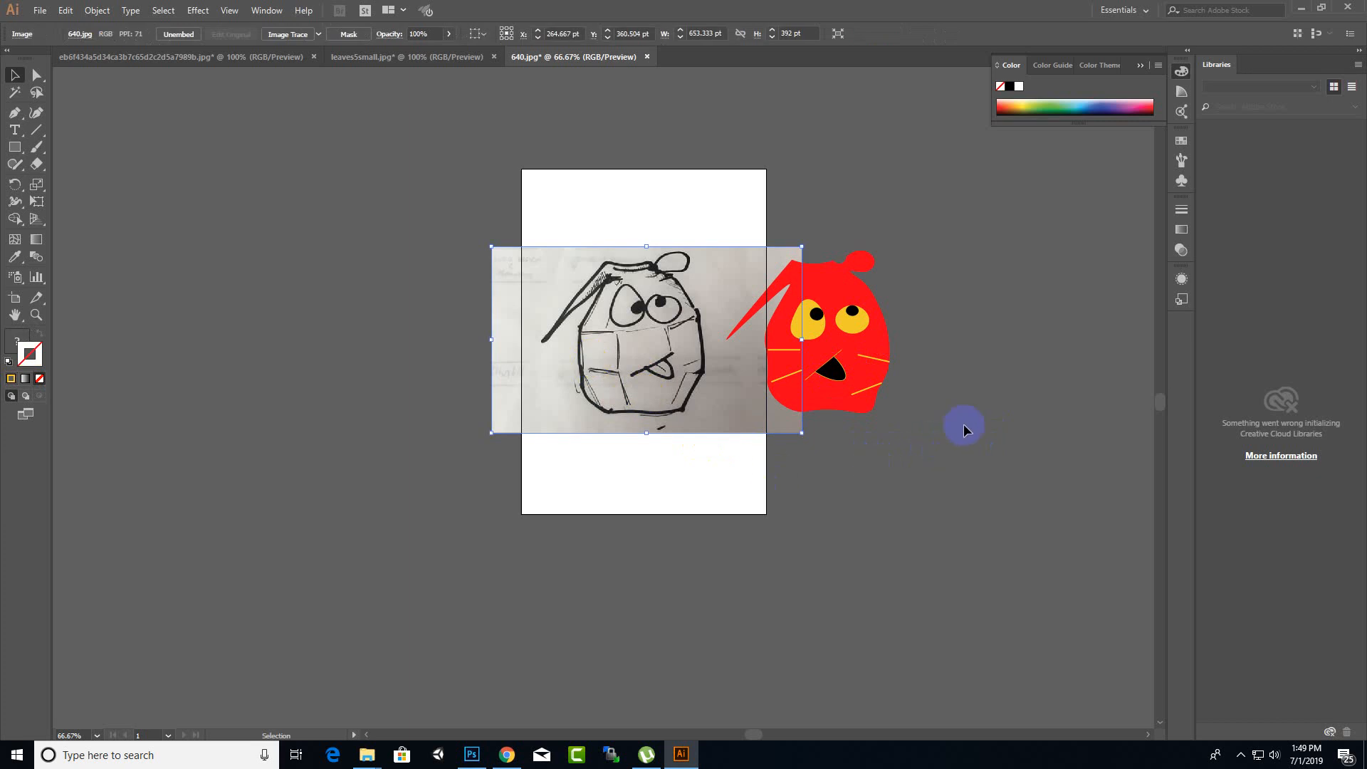
{"action": "key", "text": "Delete"}
{"action": "left_click_drag", "start_coordinate": [991, 173], "coordinate": [665, 513]}
{"action": "mouse_move", "coordinate": [827, 279]}
{"action": "left_mouse_down"}
{"action": "mouse_move", "coordinate": [662, 288]}
{"action": "mouse_move", "coordinate": [667, 301]}
{"action": "left_mouse_up"}
{"action": "left_click", "coordinate": [626, 387]}
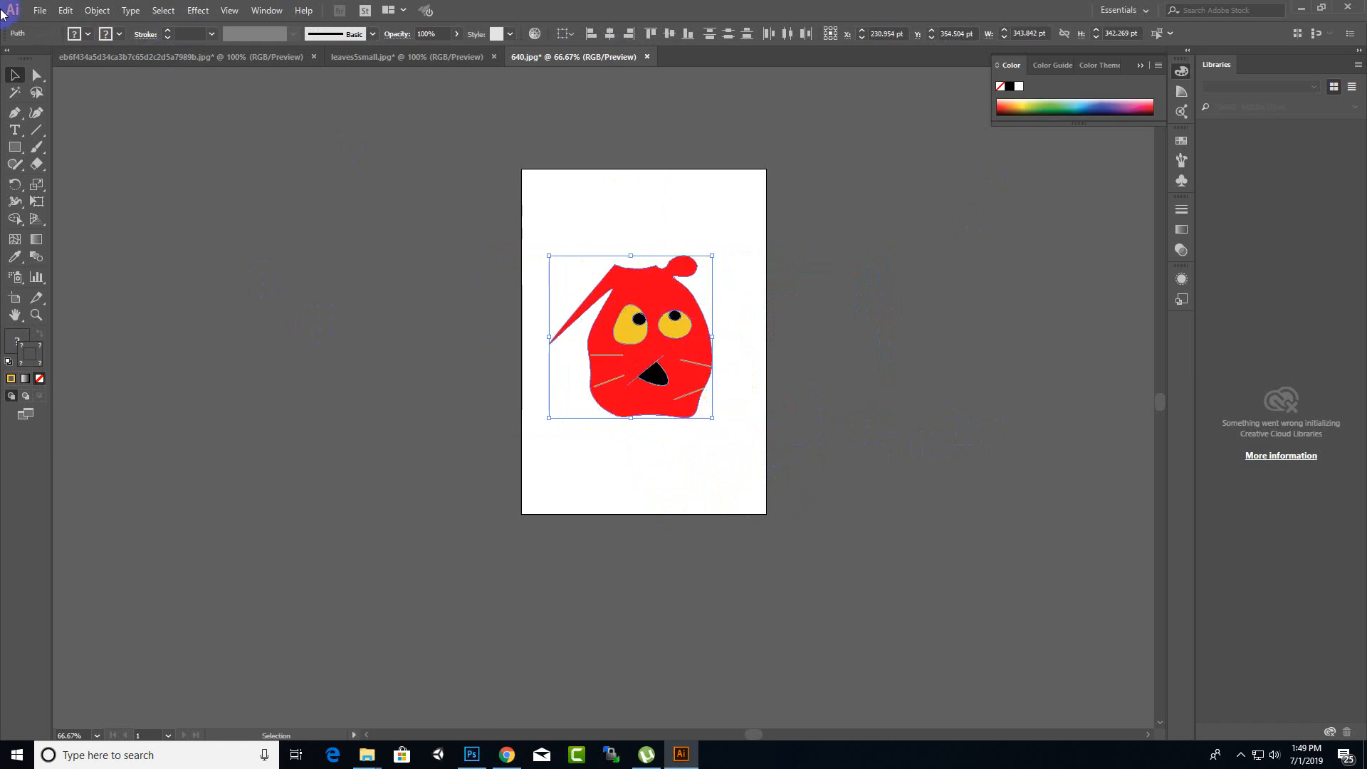
{"action": "left_click", "coordinate": [40, 10]}
{"action": "left_click", "coordinate": [60, 138]}
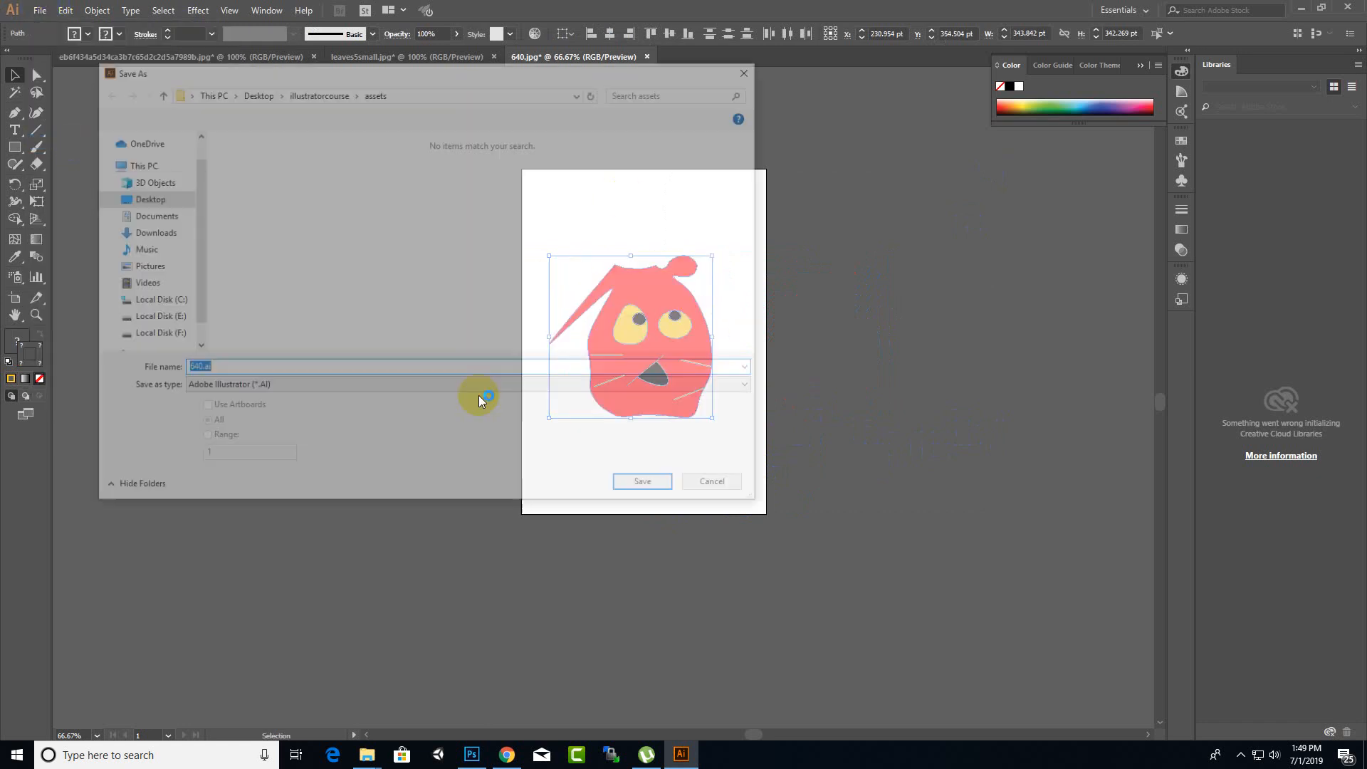
{"action": "left_click", "coordinate": [370, 383]}
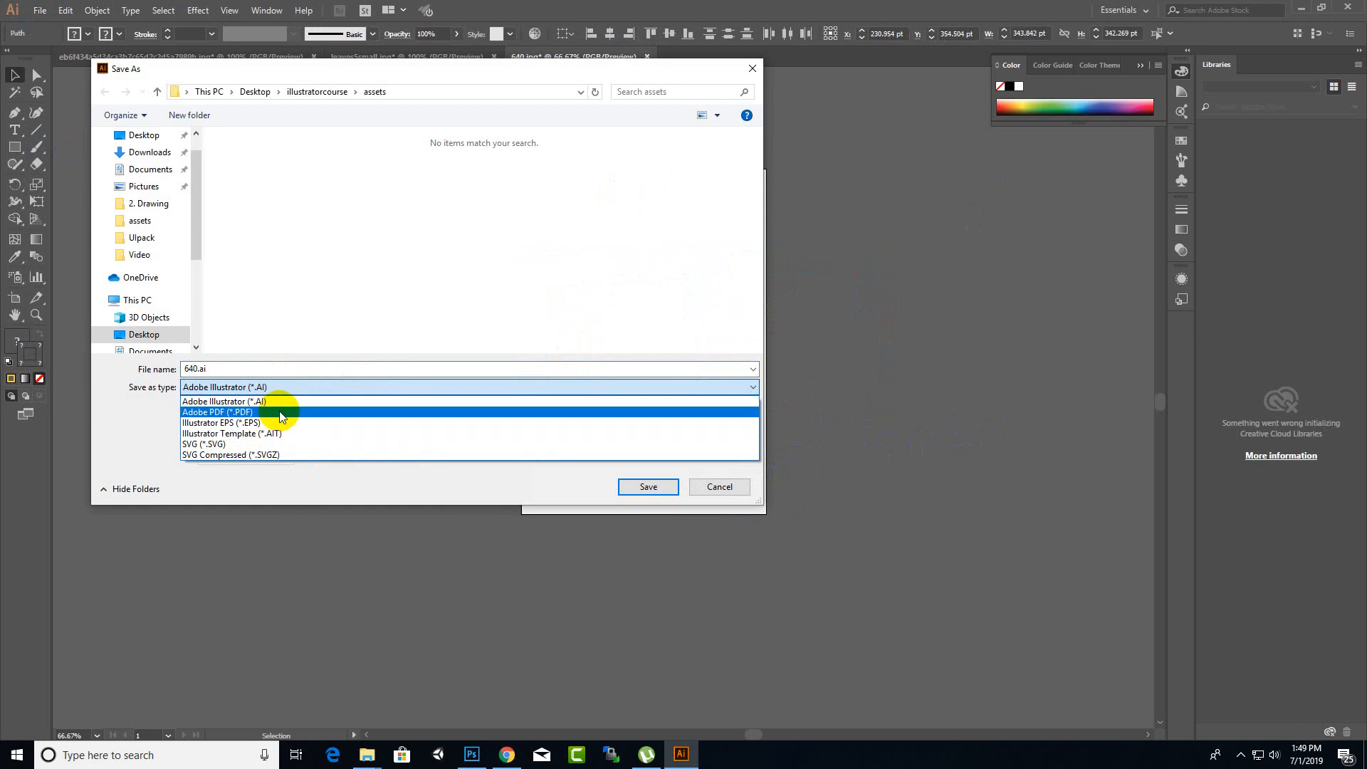
{"action": "left_click", "coordinate": [684, 518]}
{"action": "left_click", "coordinate": [708, 489]}
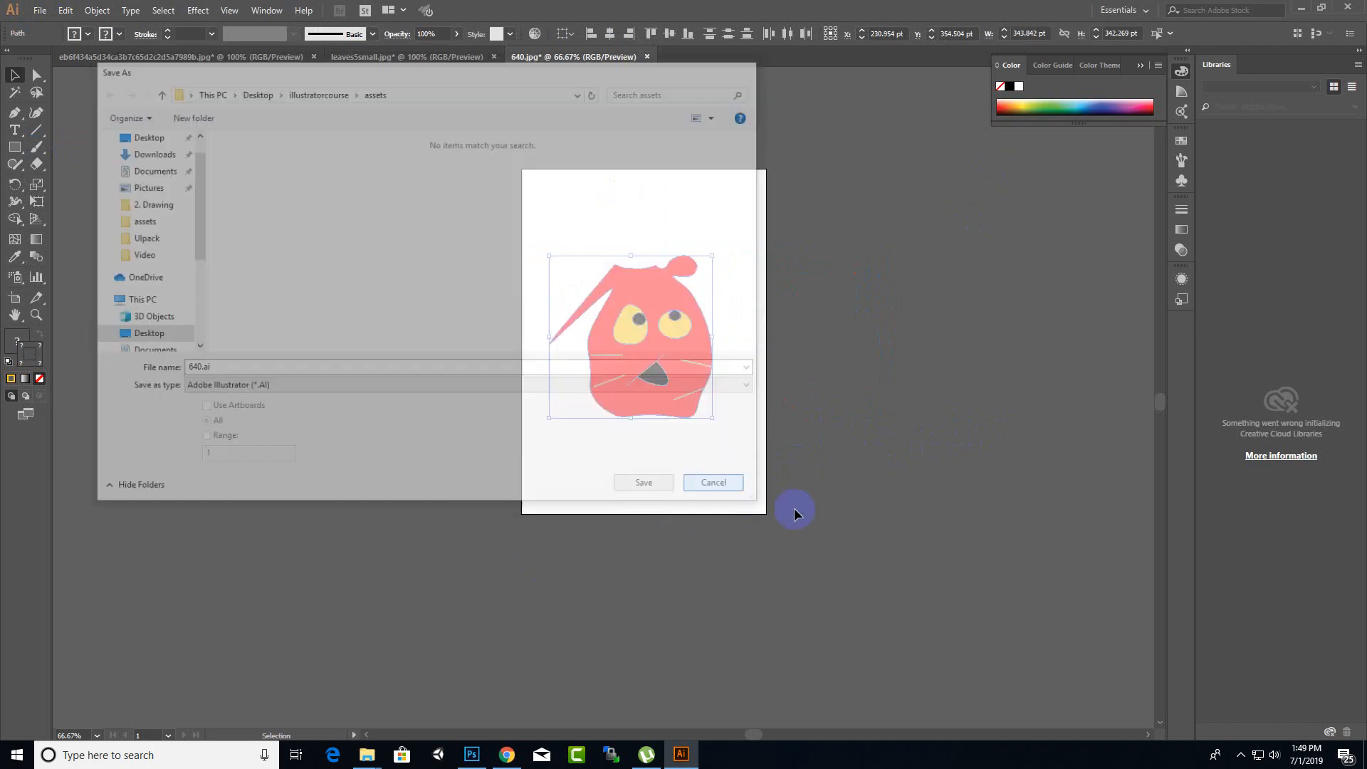
{"action": "left_click", "coordinate": [40, 10]}
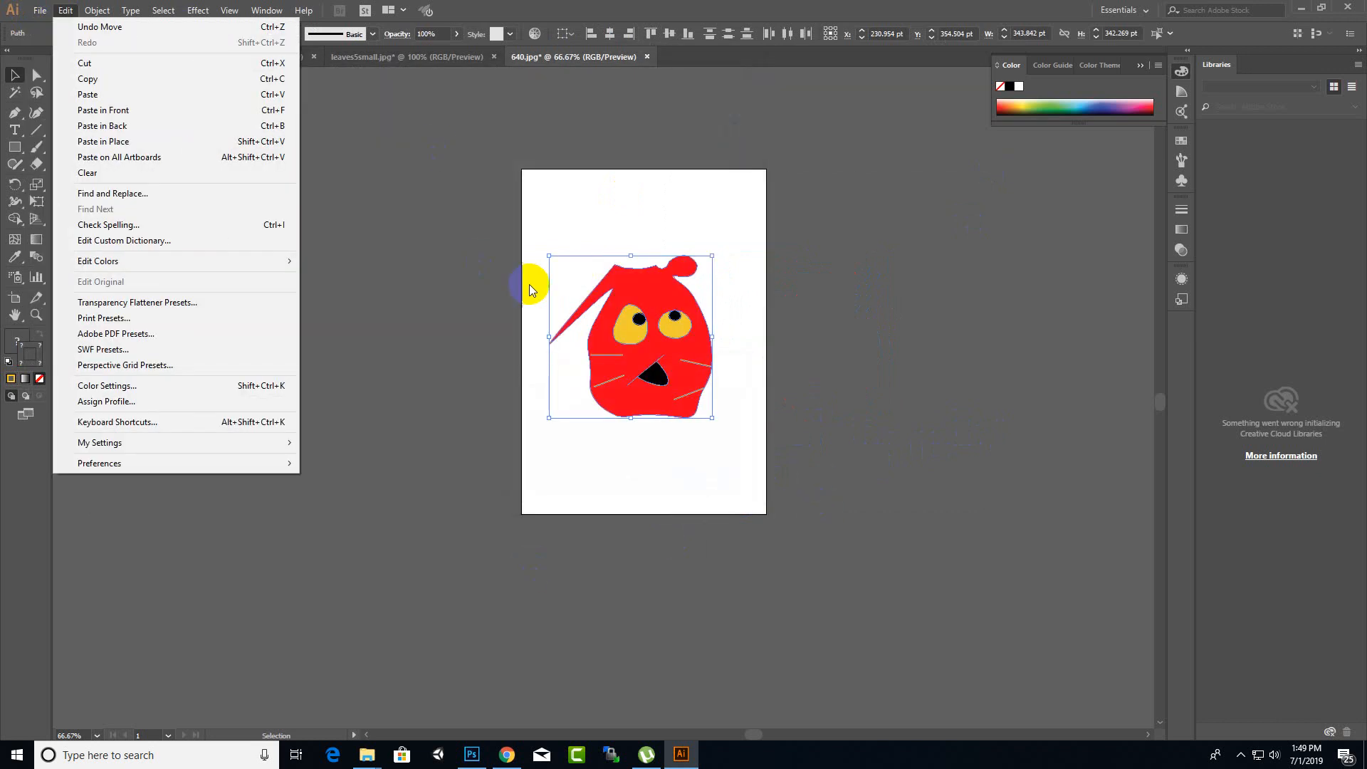
- Edit the artboard through Document Setup, cropping it above and below the character to about 516 by 393 pt
{"action": "left_click", "coordinate": [622, 425]}
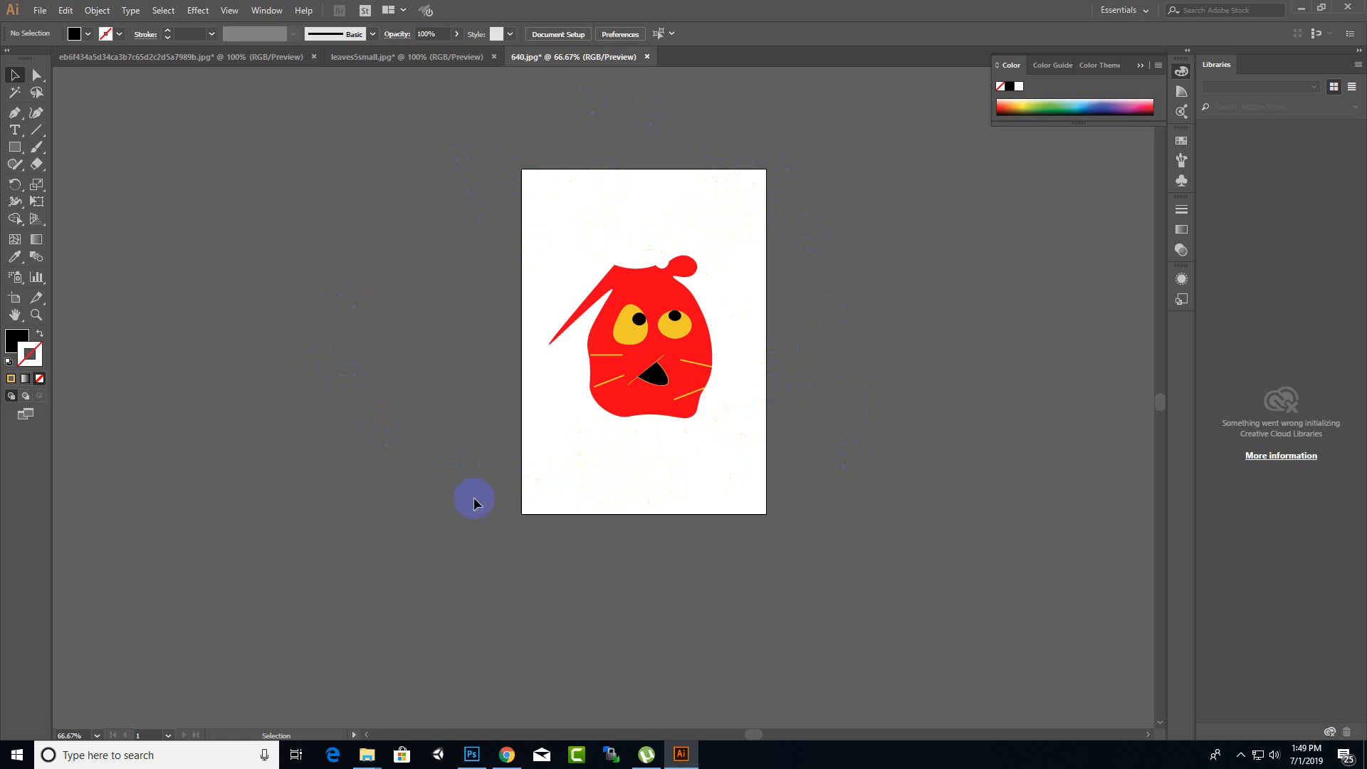
{"action": "left_click", "coordinate": [560, 34]}
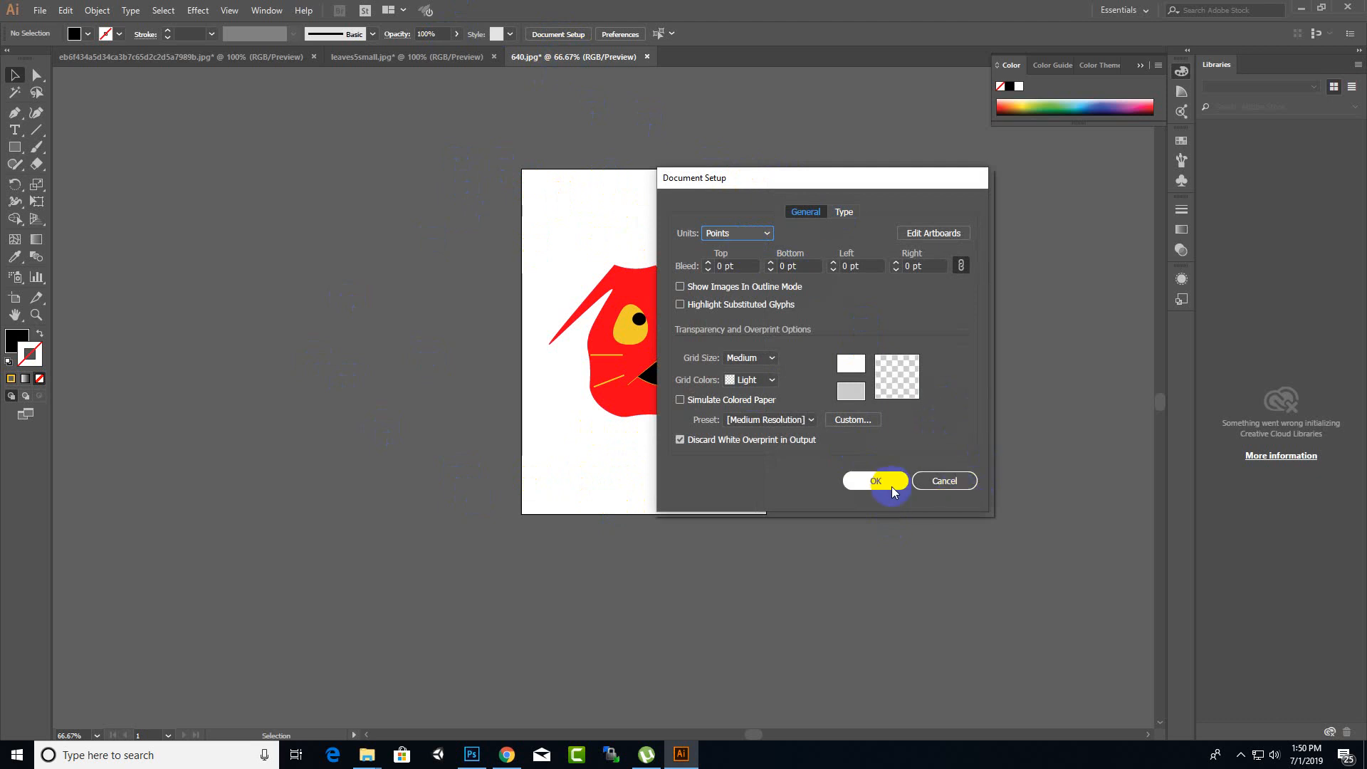
{"action": "left_click", "coordinate": [933, 235]}
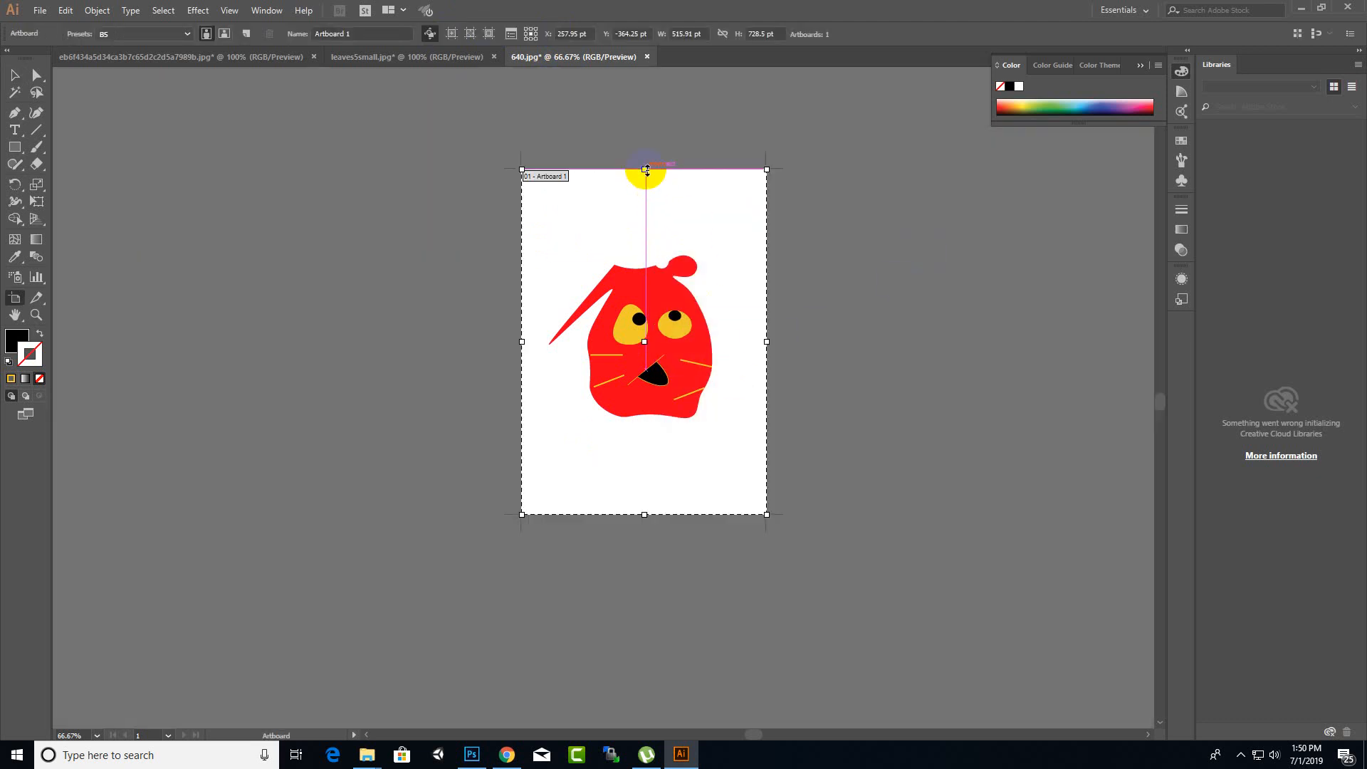
{"action": "left_click_drag", "start_coordinate": [644, 170], "coordinate": [644, 246]}
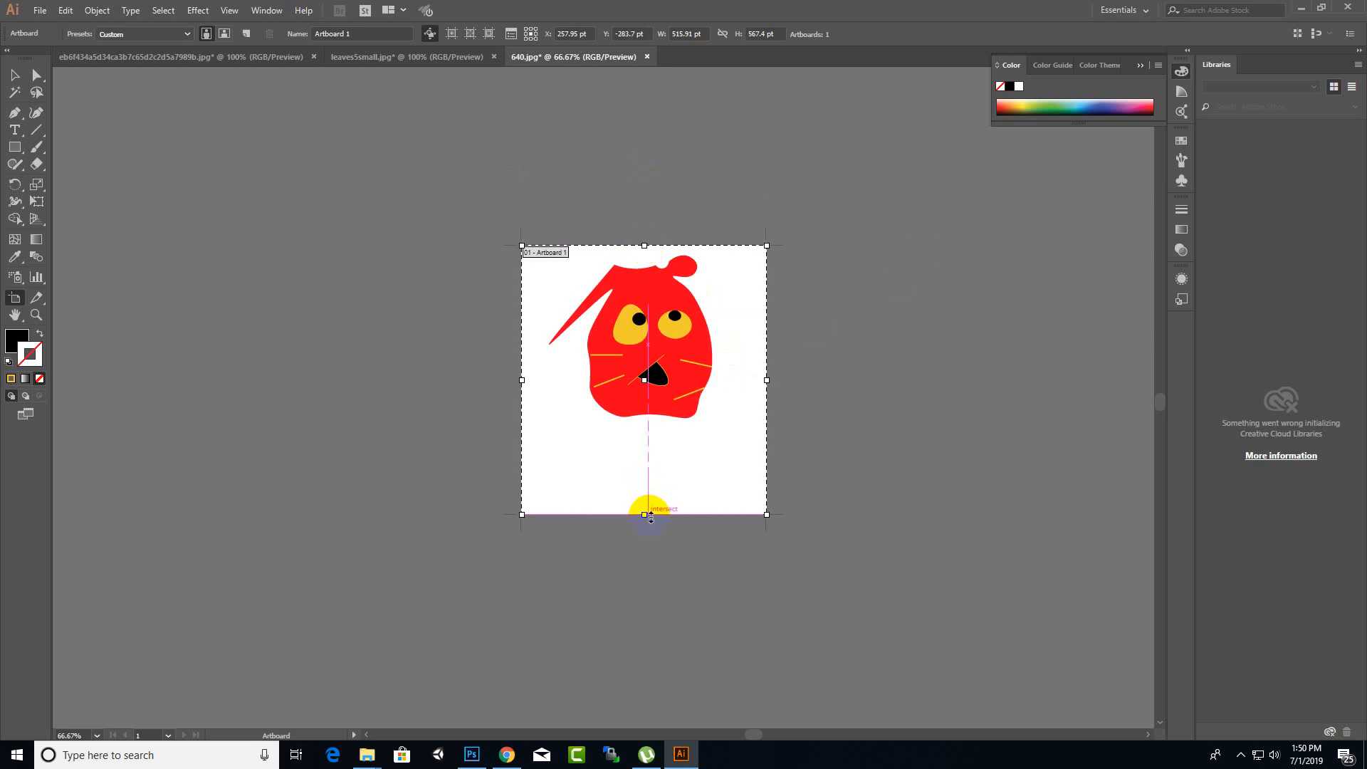
{"action": "left_click_drag", "start_coordinate": [646, 514], "coordinate": [645, 430]}
{"action": "double_click", "coordinate": [671, 387]}
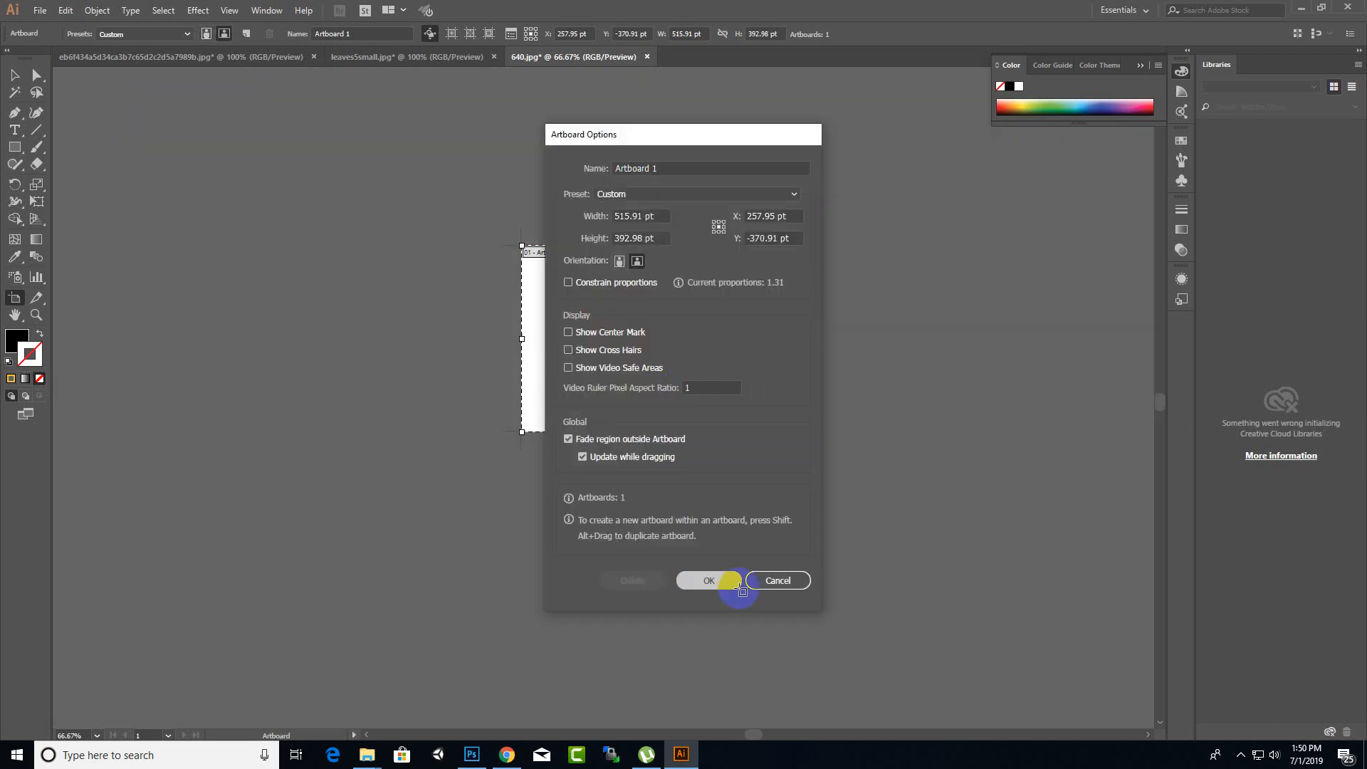
{"action": "left_click", "coordinate": [741, 589]}
- Export the artwork to the assets folder as a JPEG named 640draw.jpg
{"action": "left_click", "coordinate": [39, 10]}
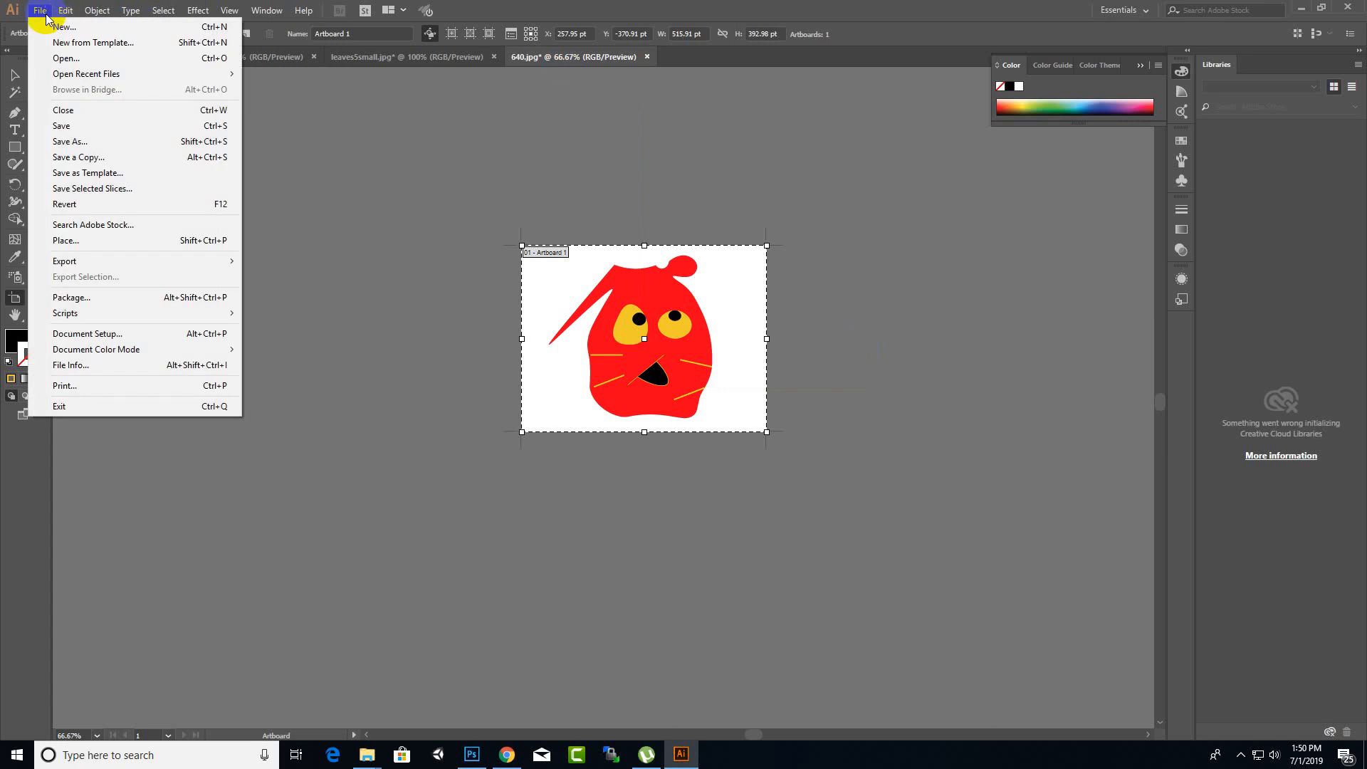
{"action": "mouse_move", "coordinate": [104, 261]}
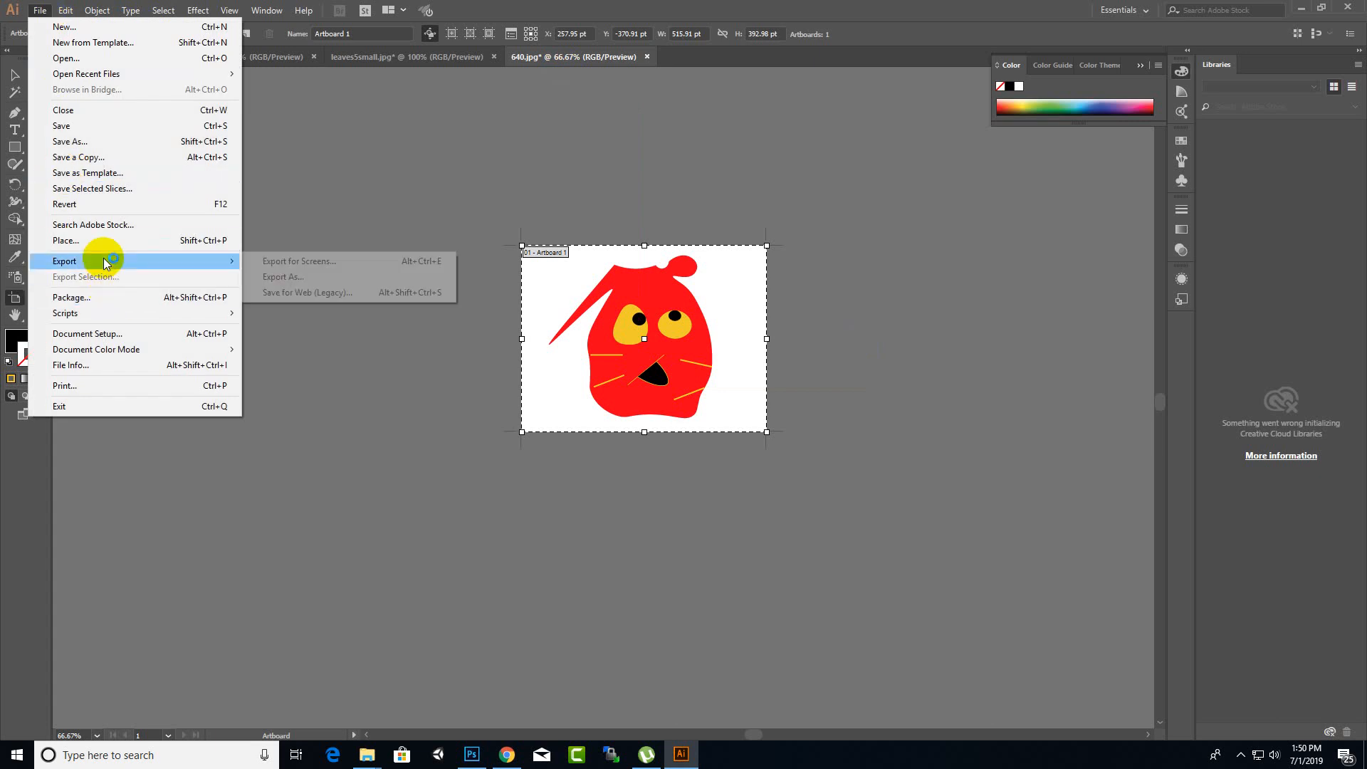
{"action": "left_click", "coordinate": [283, 277]}
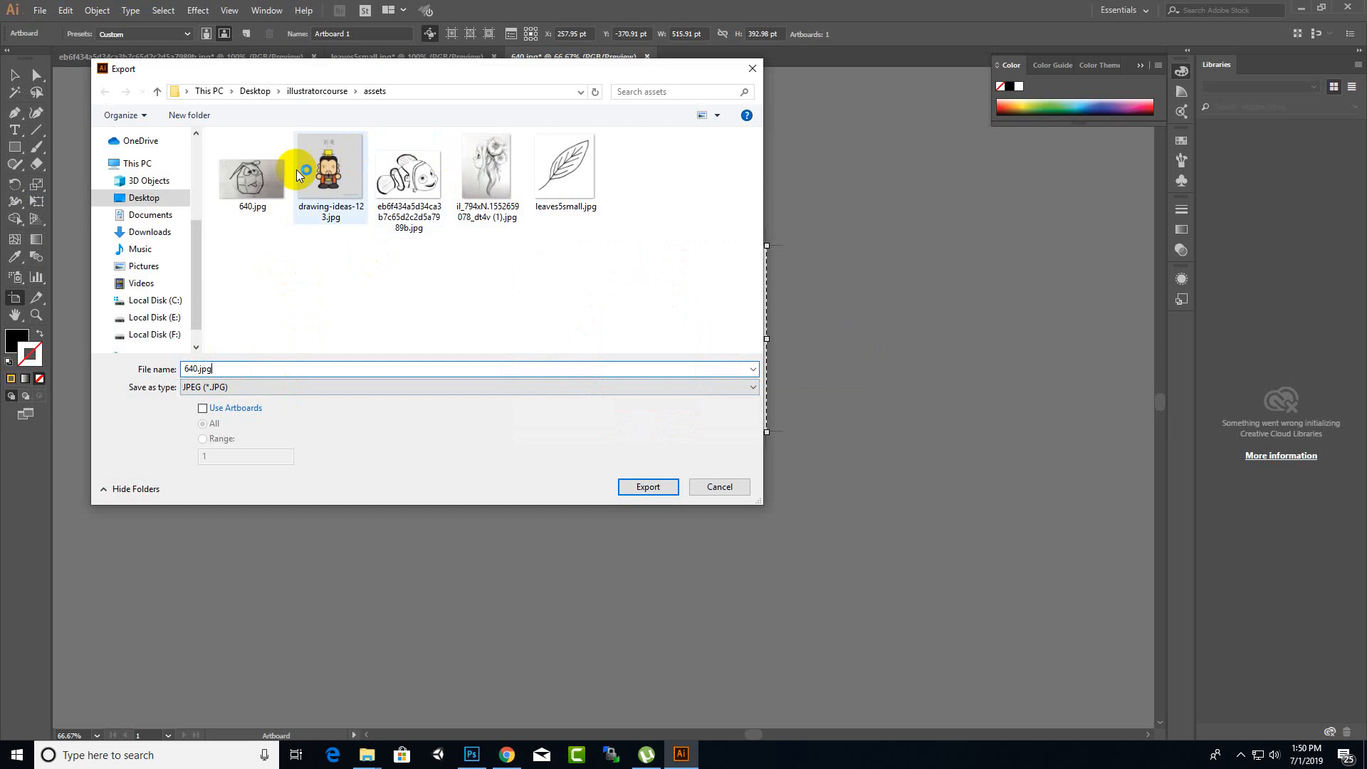
{"action": "left_click", "coordinate": [241, 178]}
{"action": "double_click", "coordinate": [203, 370]}
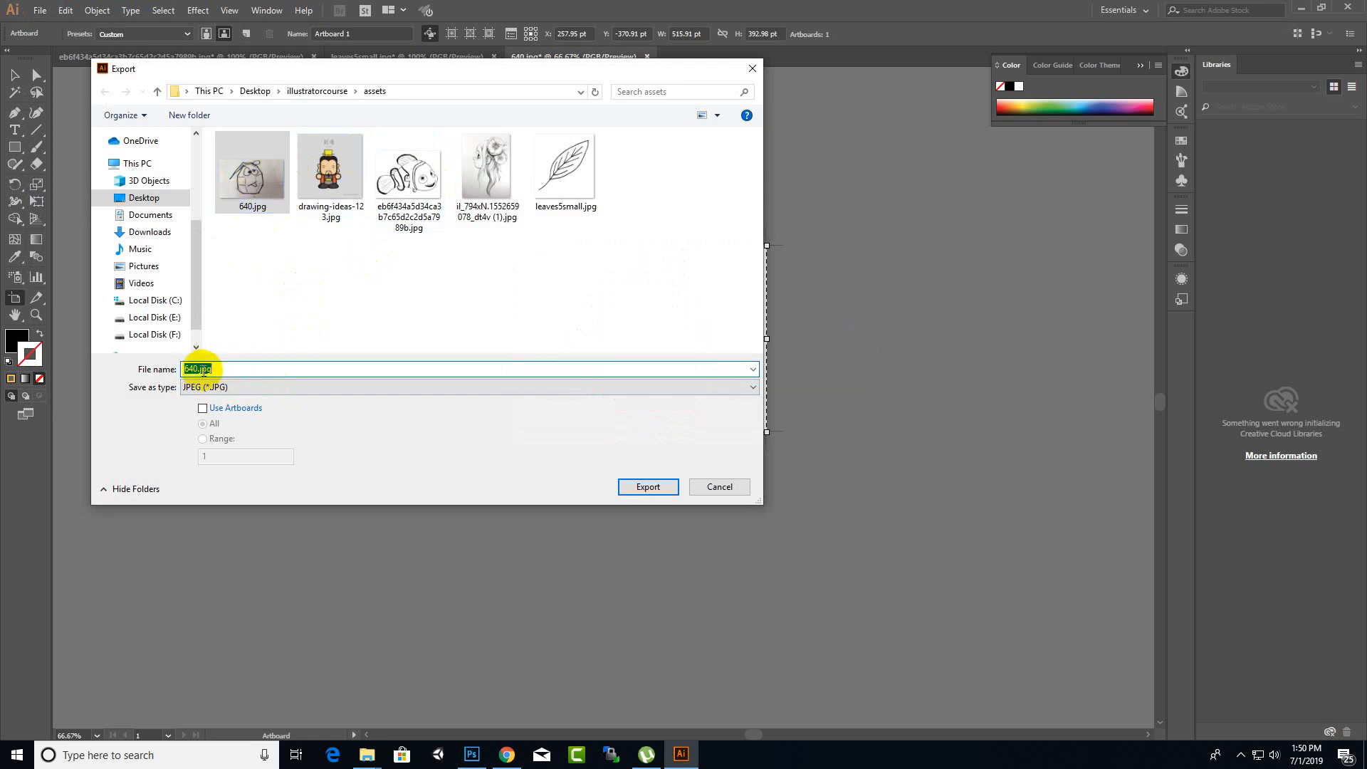
{"action": "left_click", "coordinate": [197, 369]}
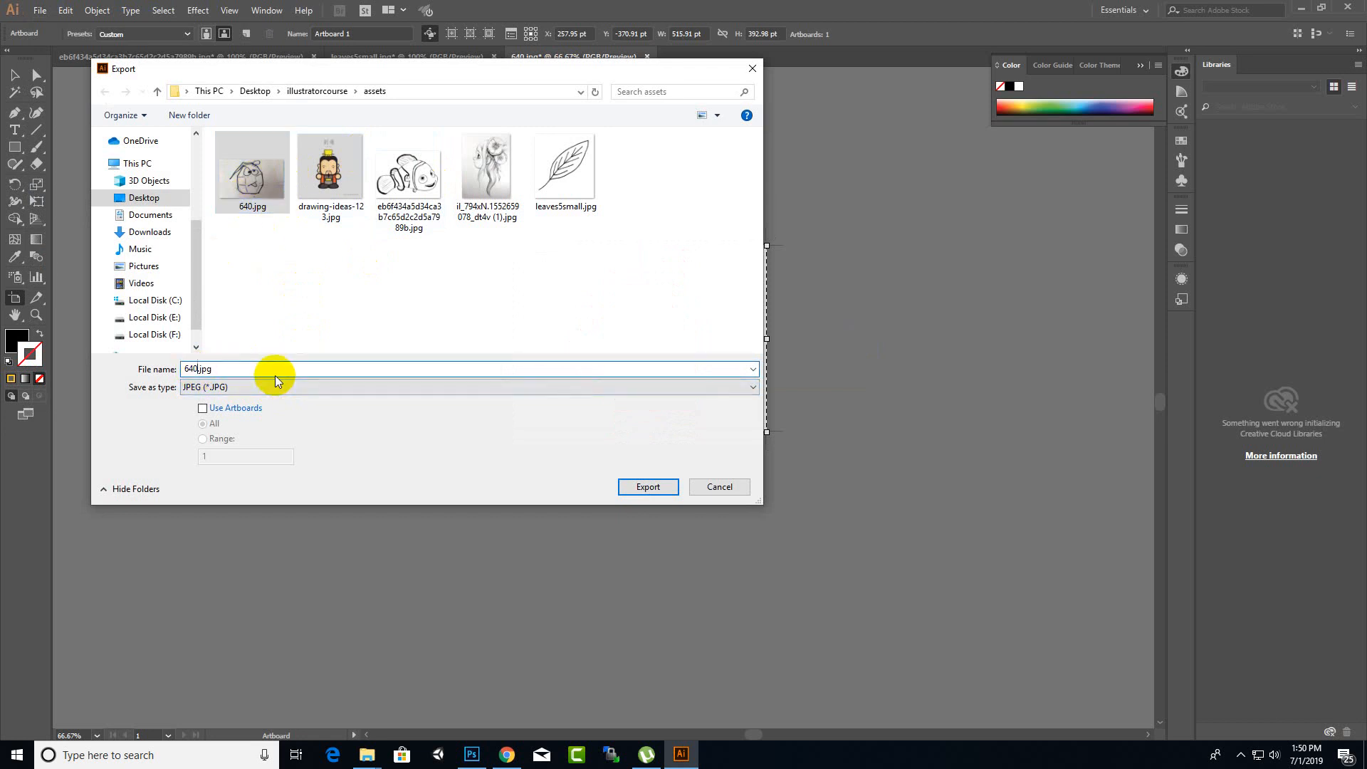
{"action": "type", "text": "draw"}
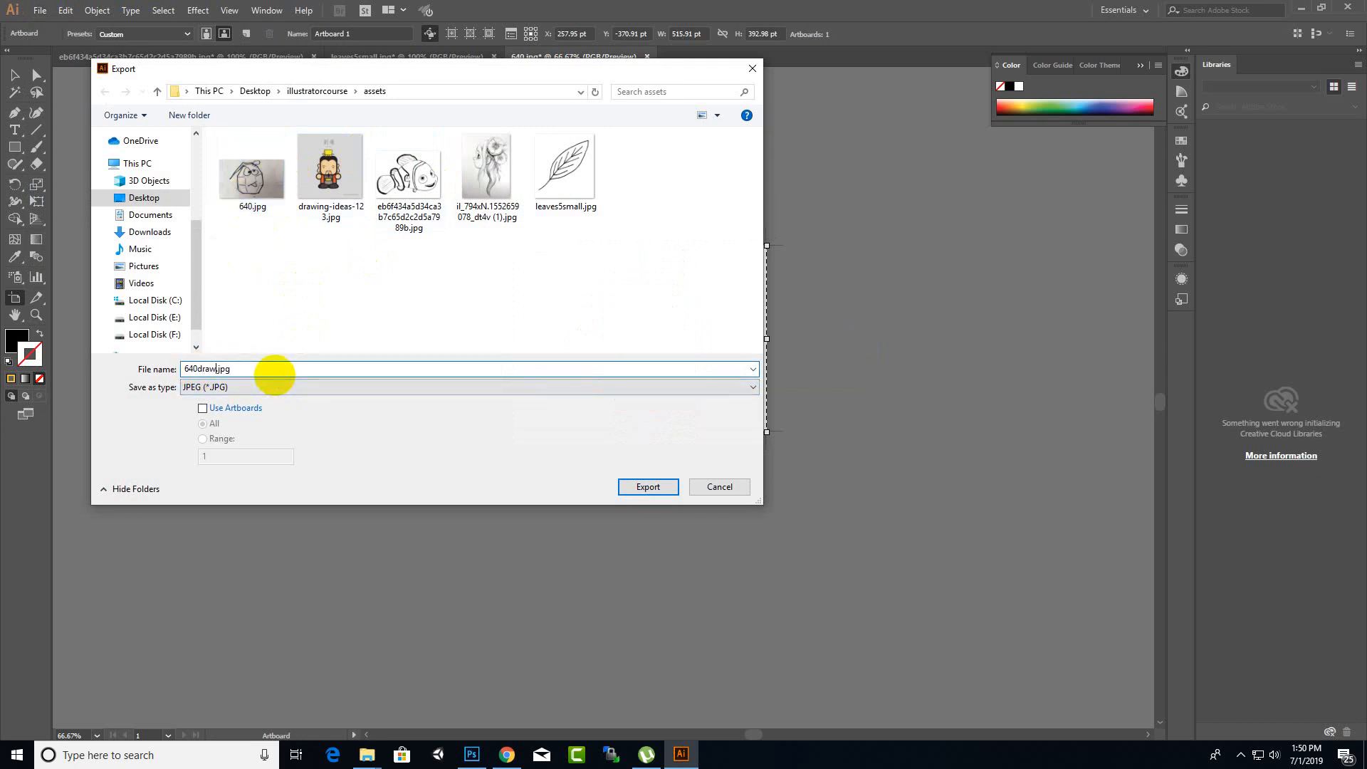
{"action": "left_click", "coordinate": [631, 488]}
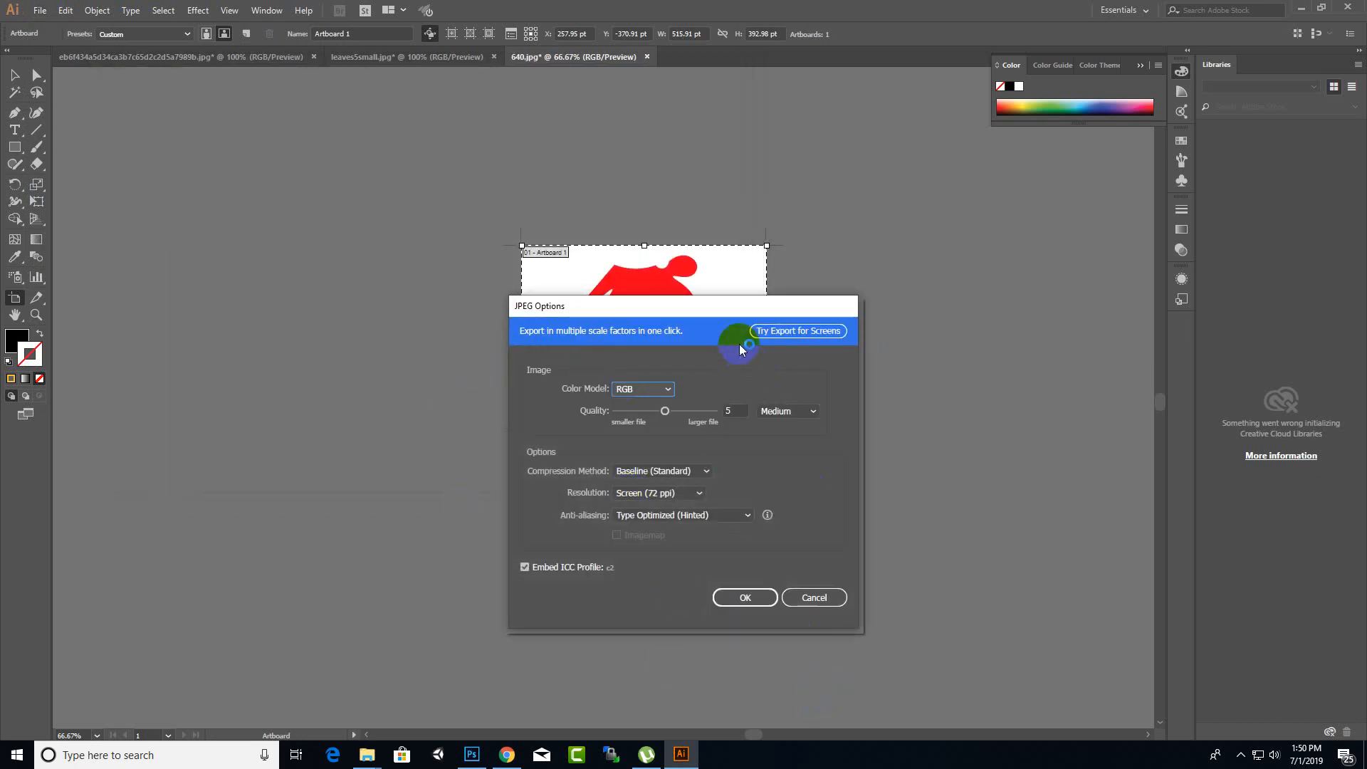
- Keep the RGB color model and set the JPEG quality to 7 (High)
{"action": "left_click_drag", "start_coordinate": [720, 304], "coordinate": [664, 222]}
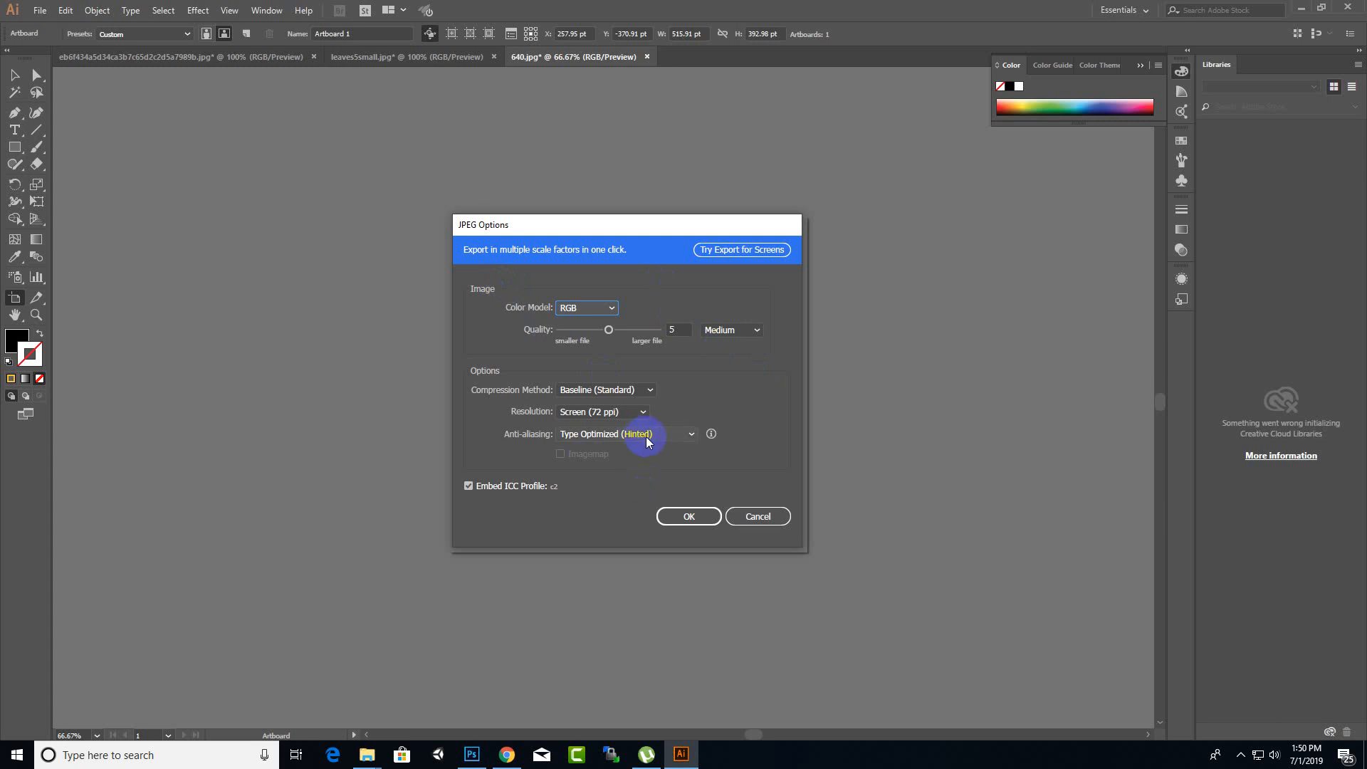
{"action": "left_click", "coordinate": [613, 309]}
{"action": "left_click", "coordinate": [596, 313]}
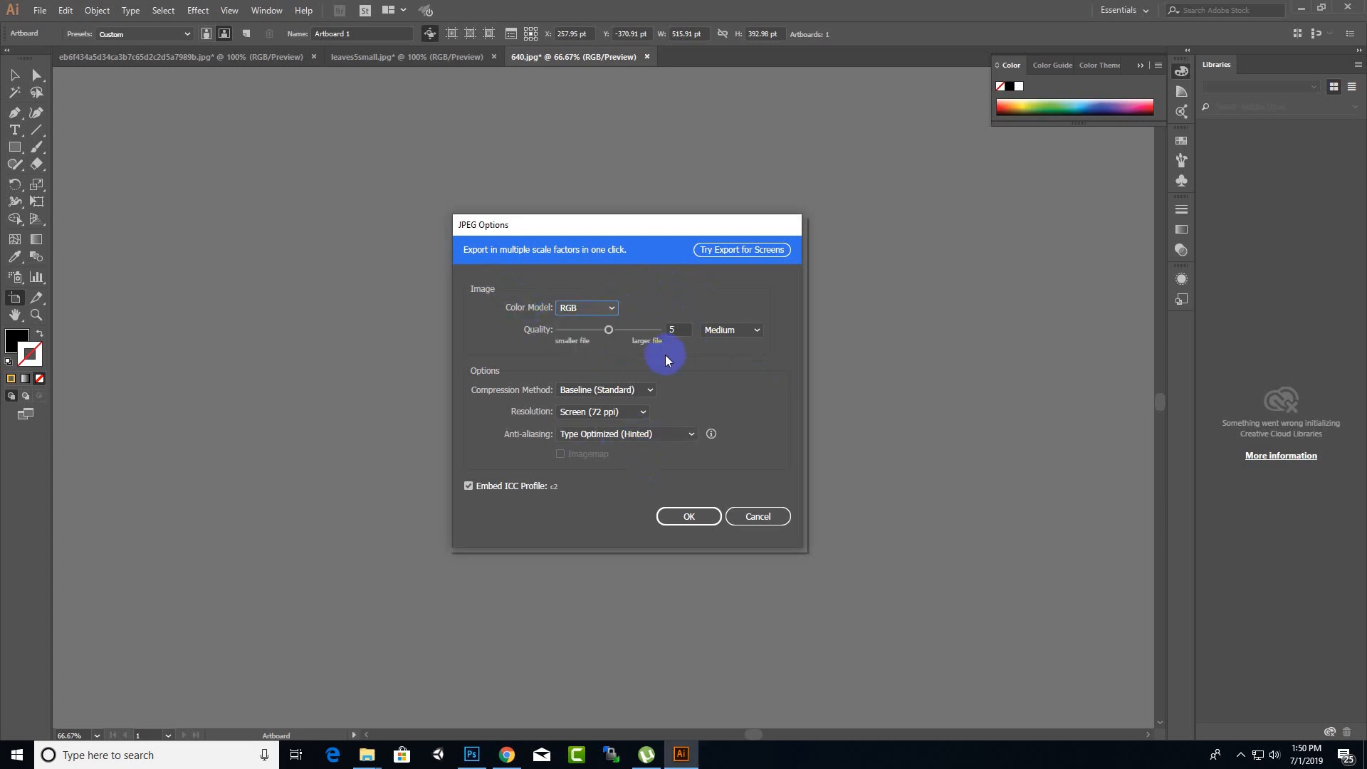
{"action": "left_click_drag", "start_coordinate": [608, 330], "coordinate": [661, 348]}
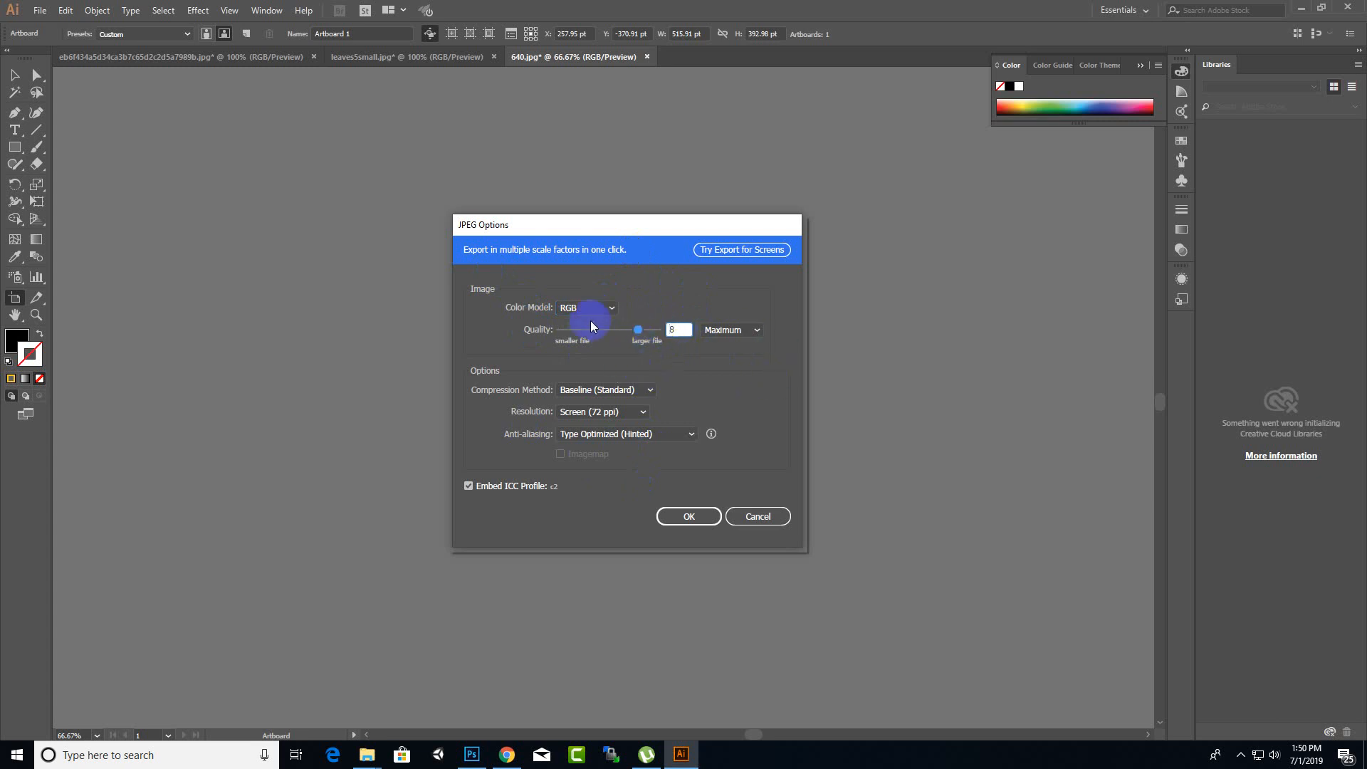
{"action": "left_click", "coordinate": [641, 335]}
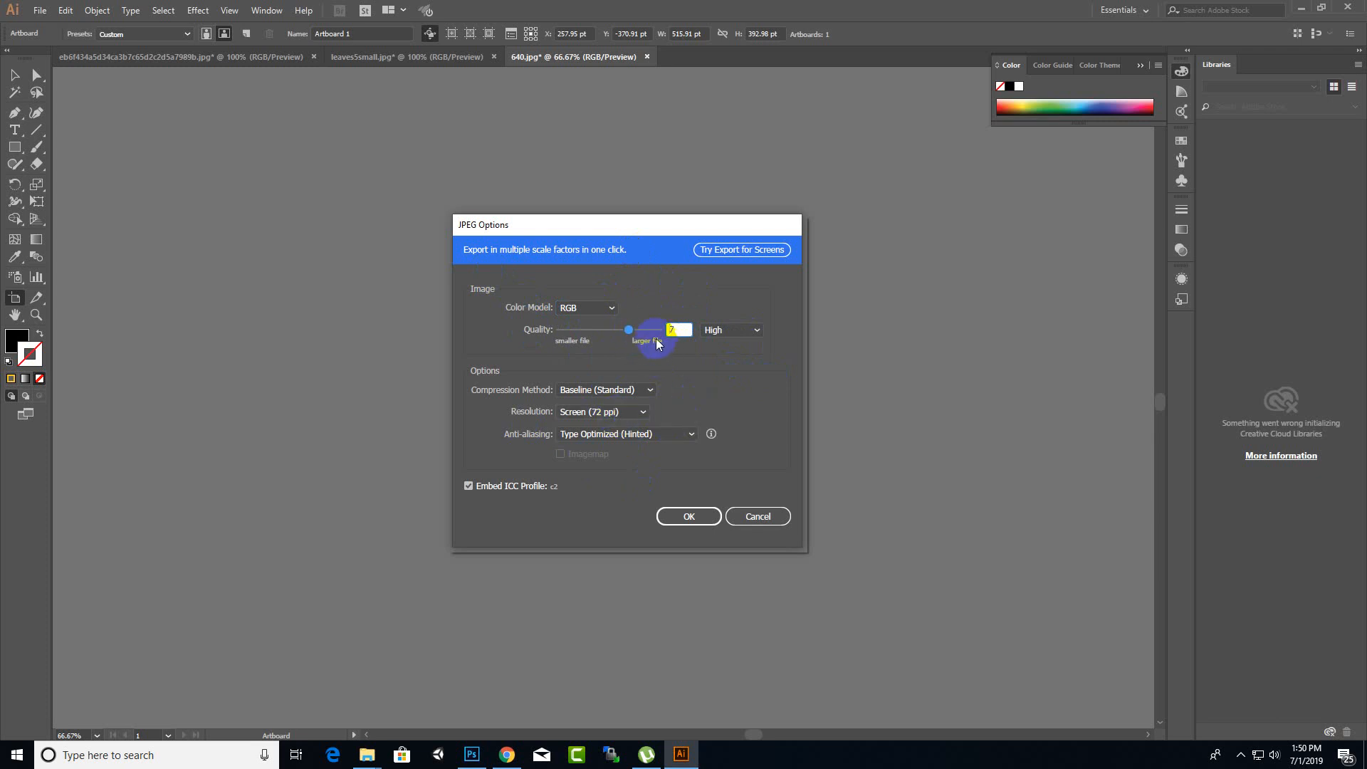
{"action": "left_click", "coordinate": [541, 343]}
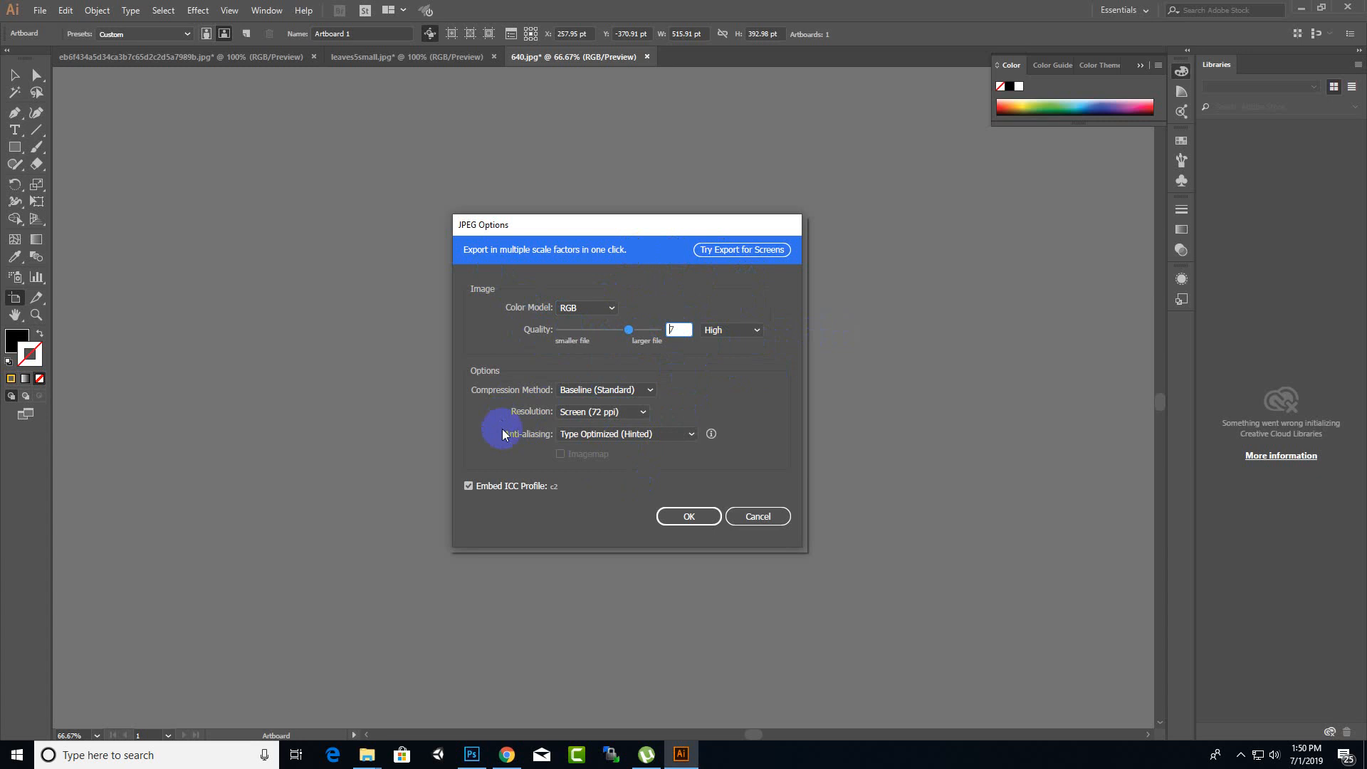
- Set the JPEG resolution to High (300 ppi) and complete the export
{"action": "left_click", "coordinate": [597, 413]}
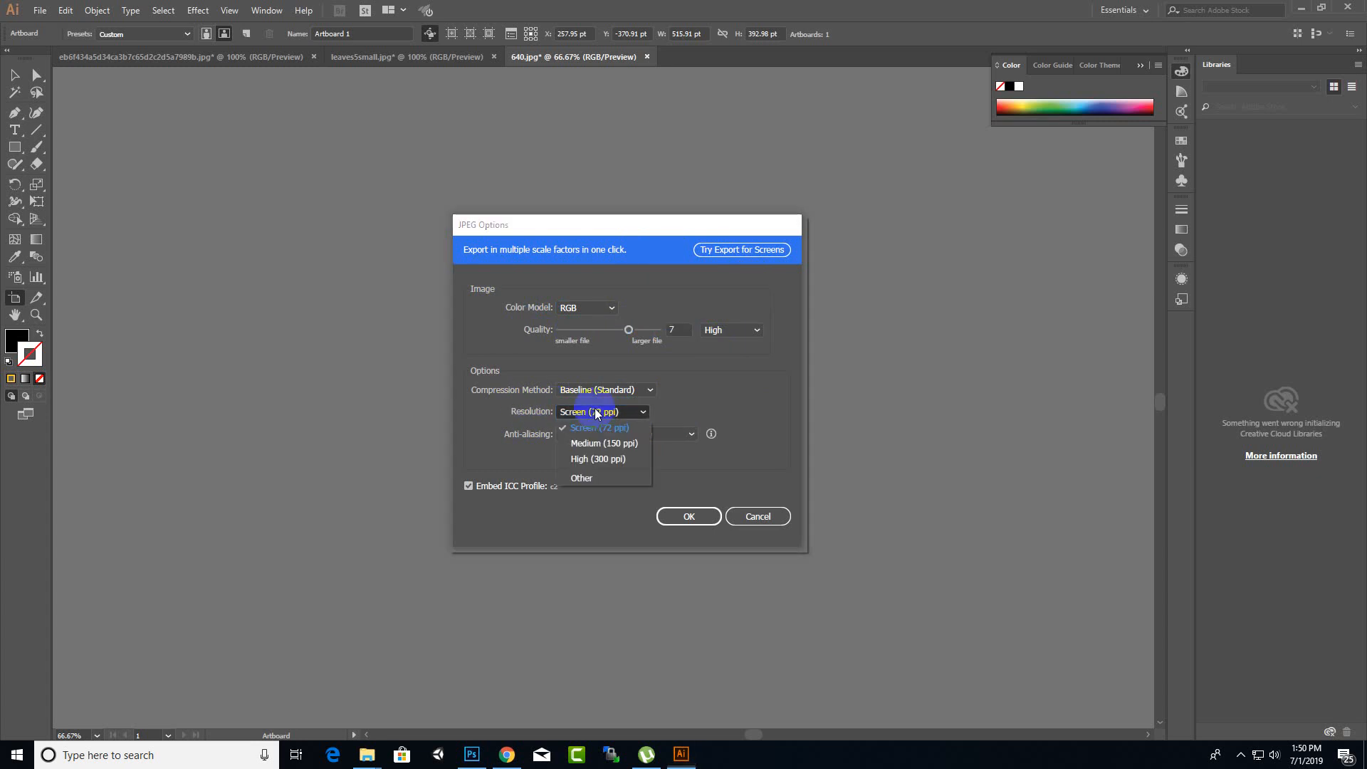
{"action": "left_click", "coordinate": [603, 461]}
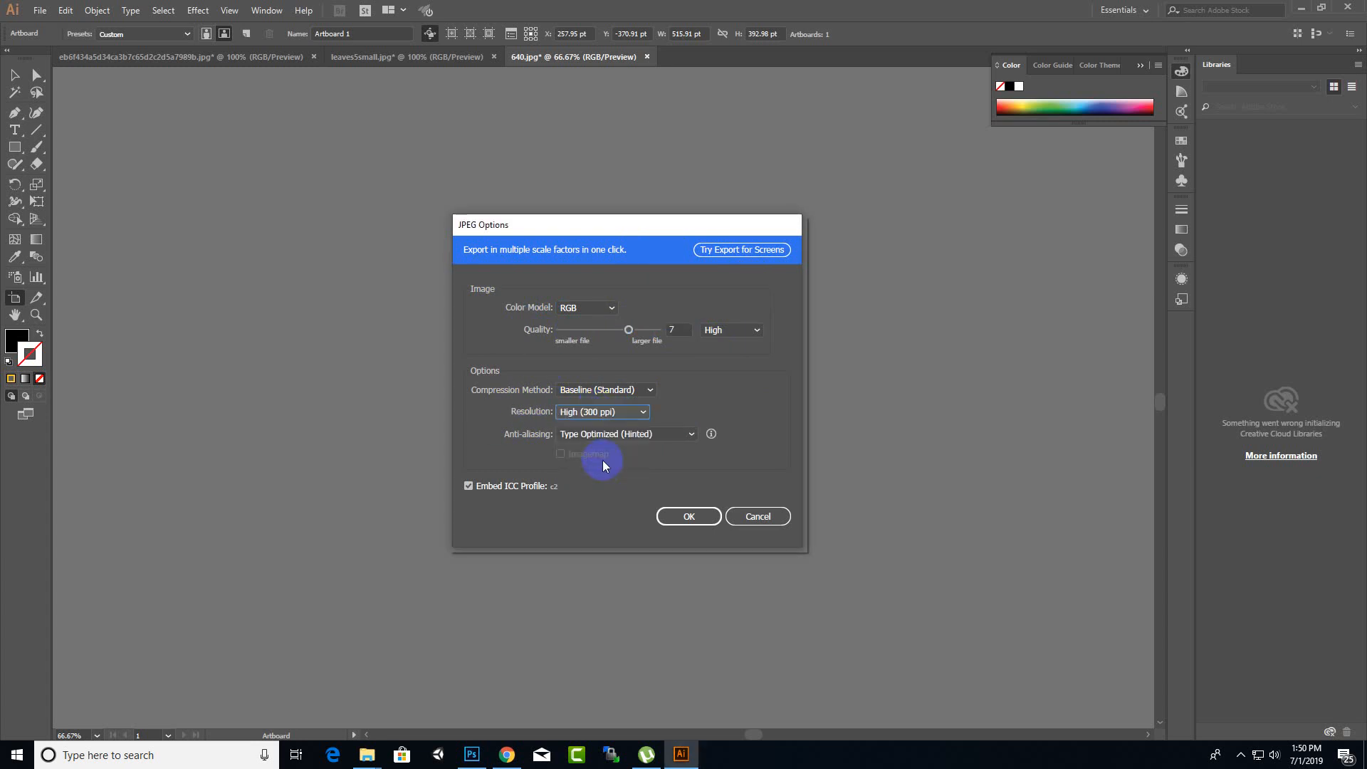
{"action": "left_click", "coordinate": [613, 415]}
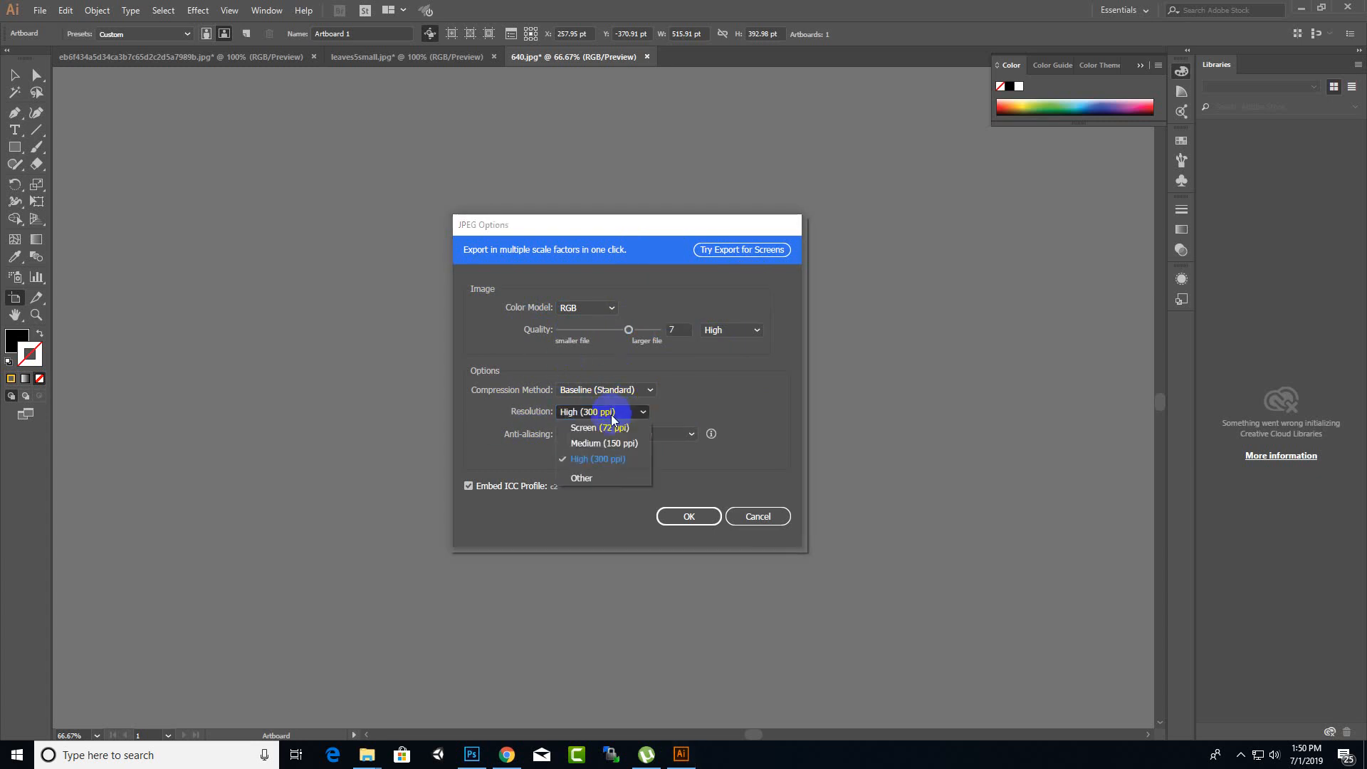
{"action": "left_click", "coordinate": [581, 478]}
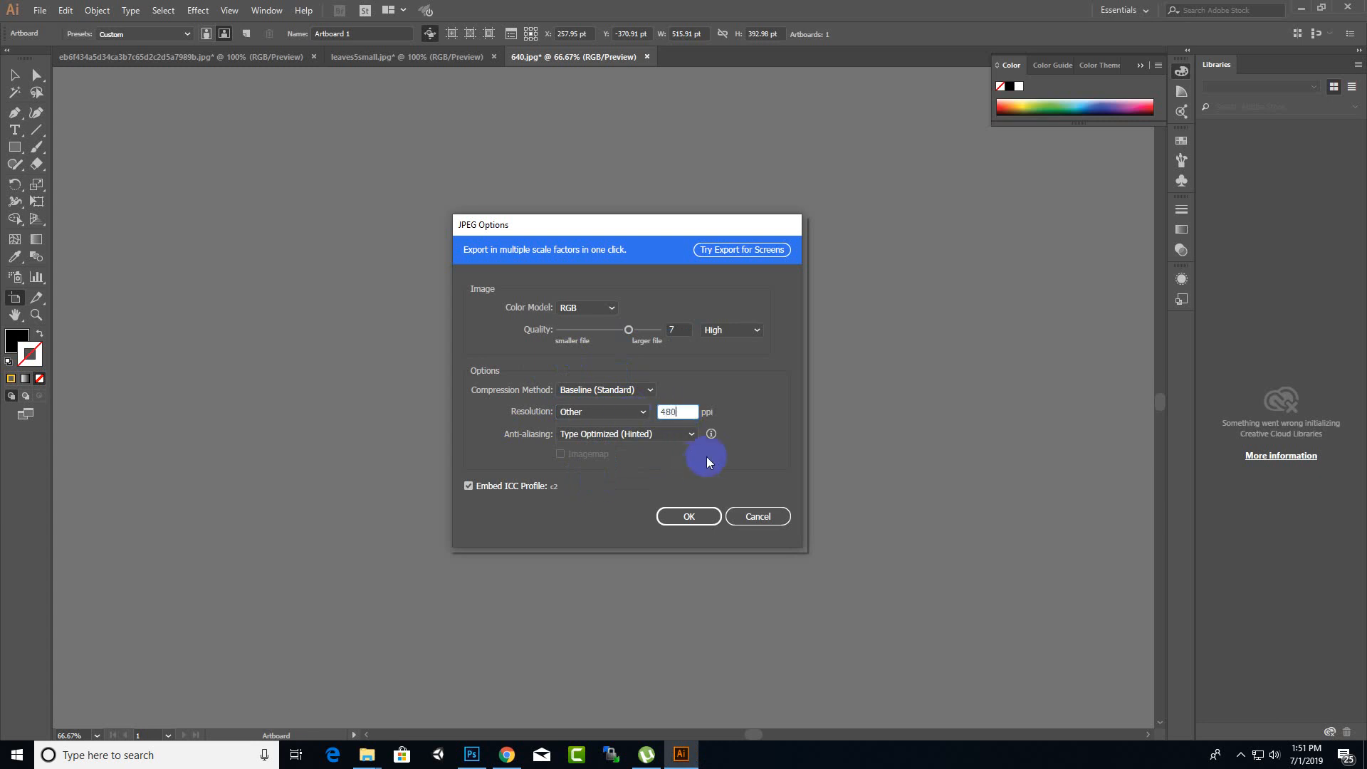
{"action": "left_click", "coordinate": [641, 413]}
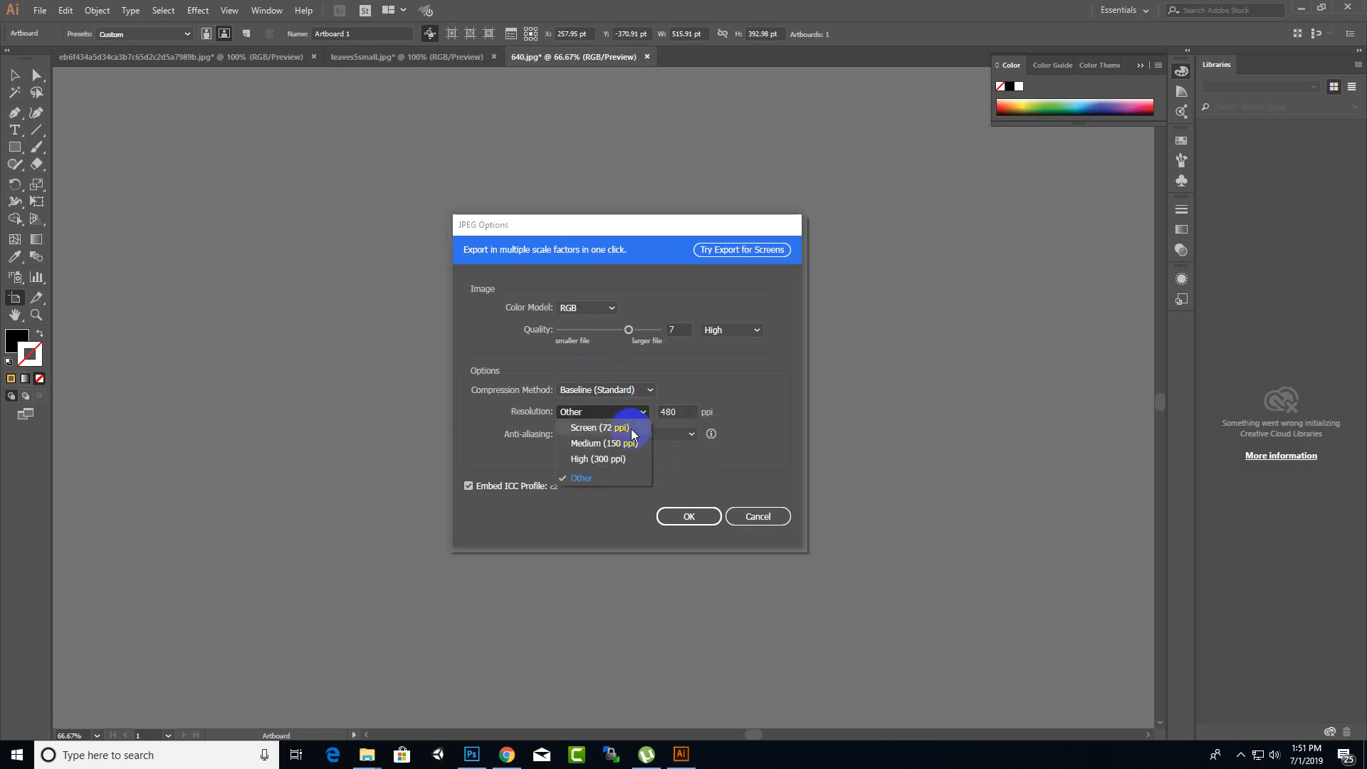
{"action": "left_click", "coordinate": [602, 458]}
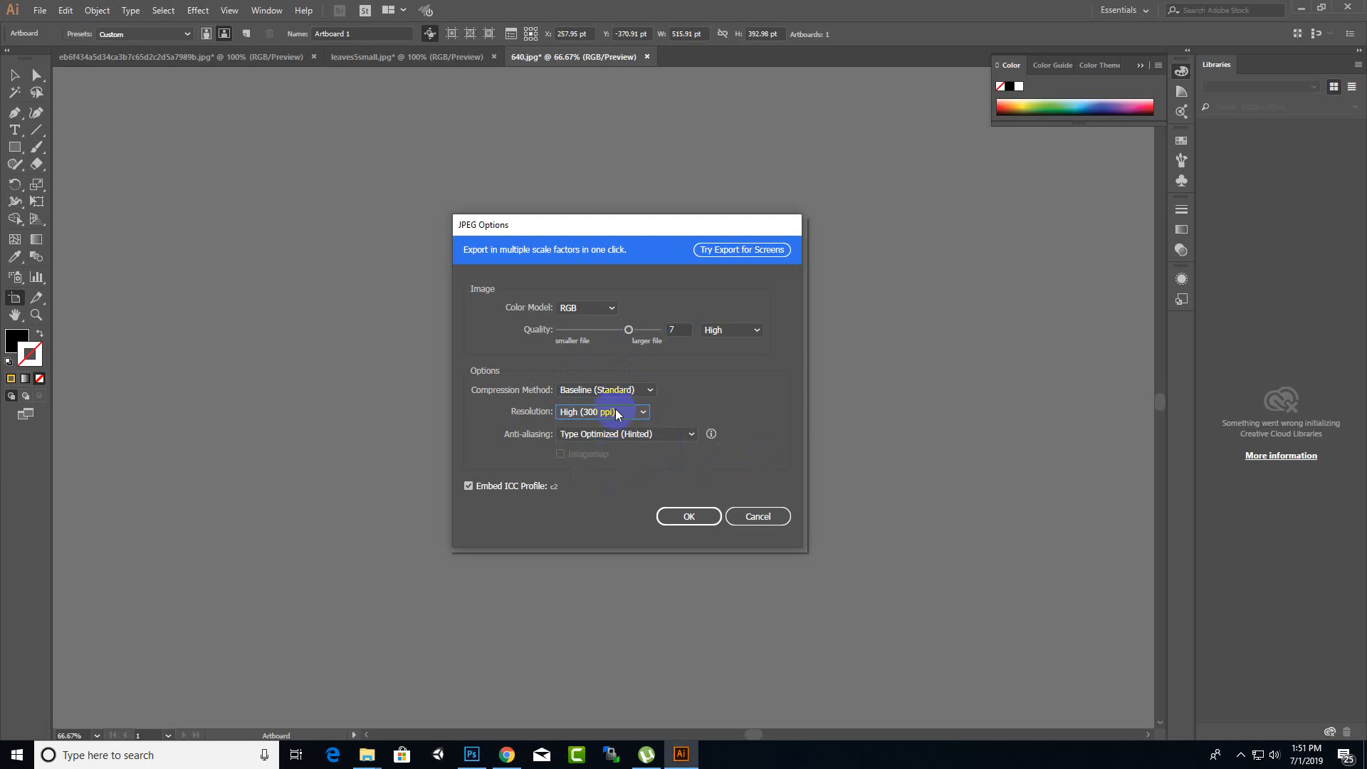
{"action": "left_click", "coordinate": [696, 528]}
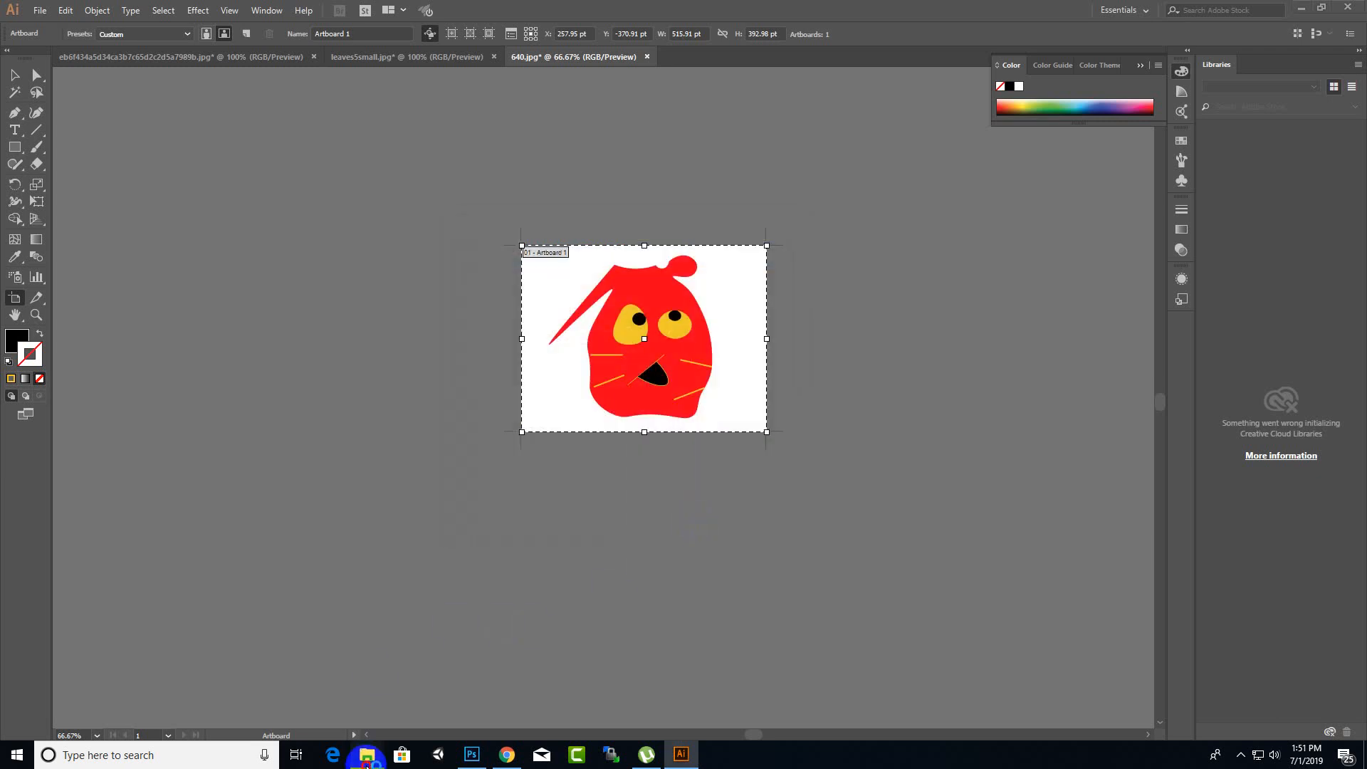
- Switch to File Explorer, view the exported 640draw.jpg from the assets folder, and close the image and folder to return to Illustrator
{"action": "mouse_move", "coordinate": [366, 755]}
{"action": "left_click", "coordinate": [459, 705]}
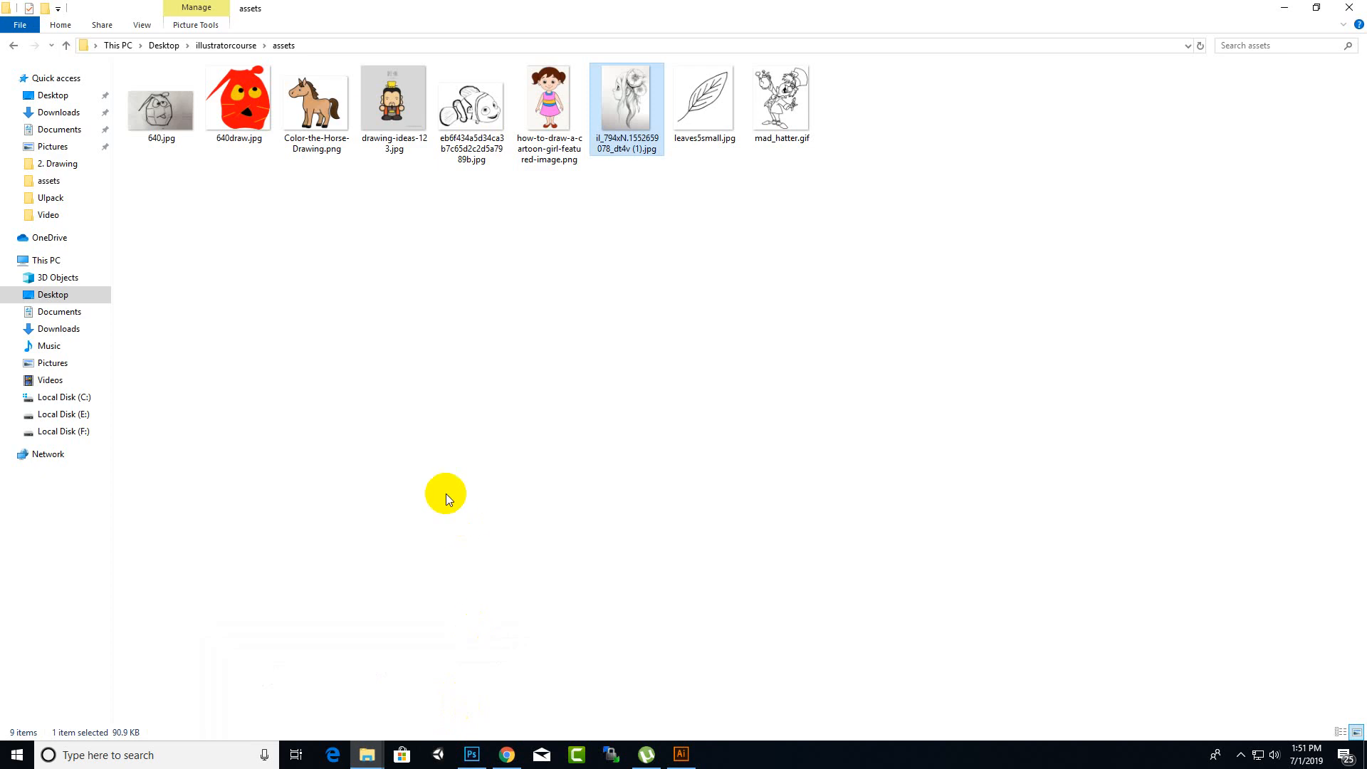
{"action": "left_click", "coordinate": [359, 348]}
{"action": "double_click", "coordinate": [241, 92]}
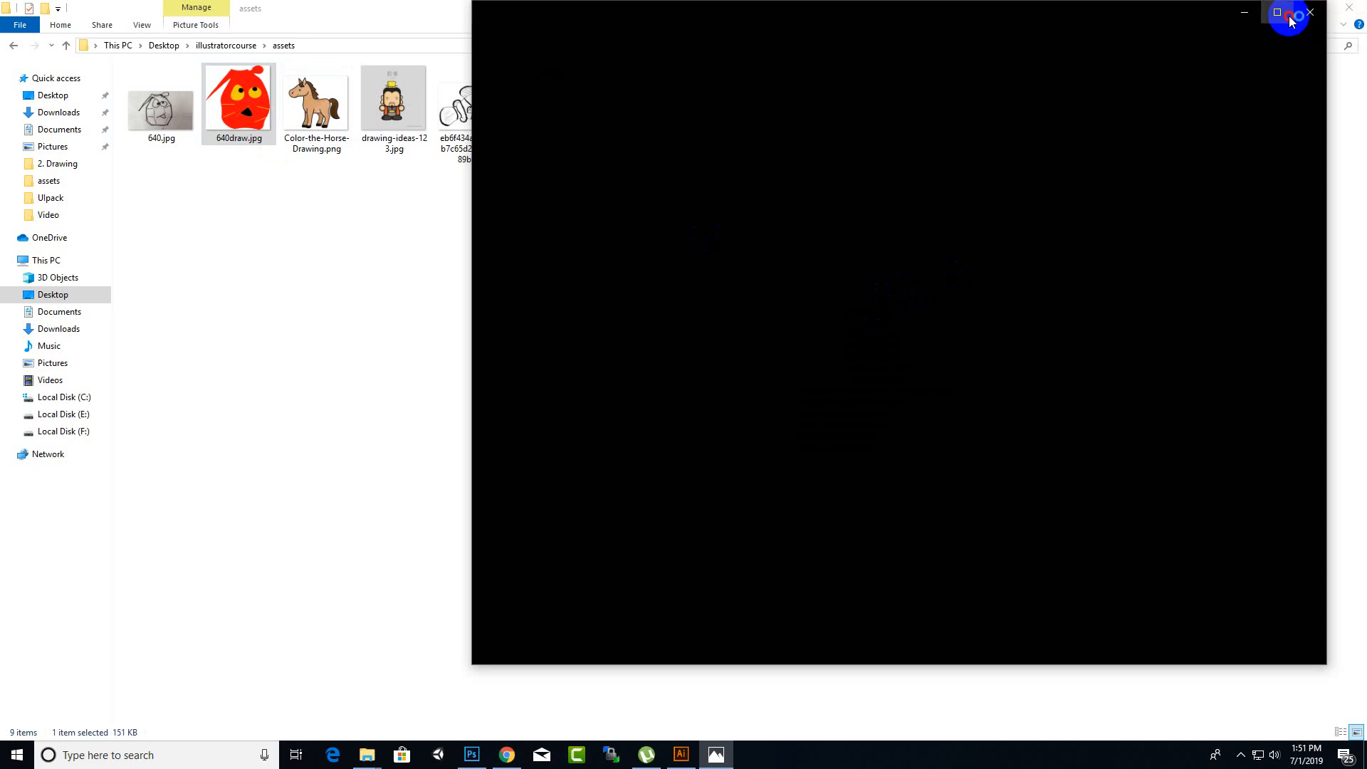
{"action": "left_click_drag", "start_coordinate": [1037, 40], "coordinate": [881, 36]}
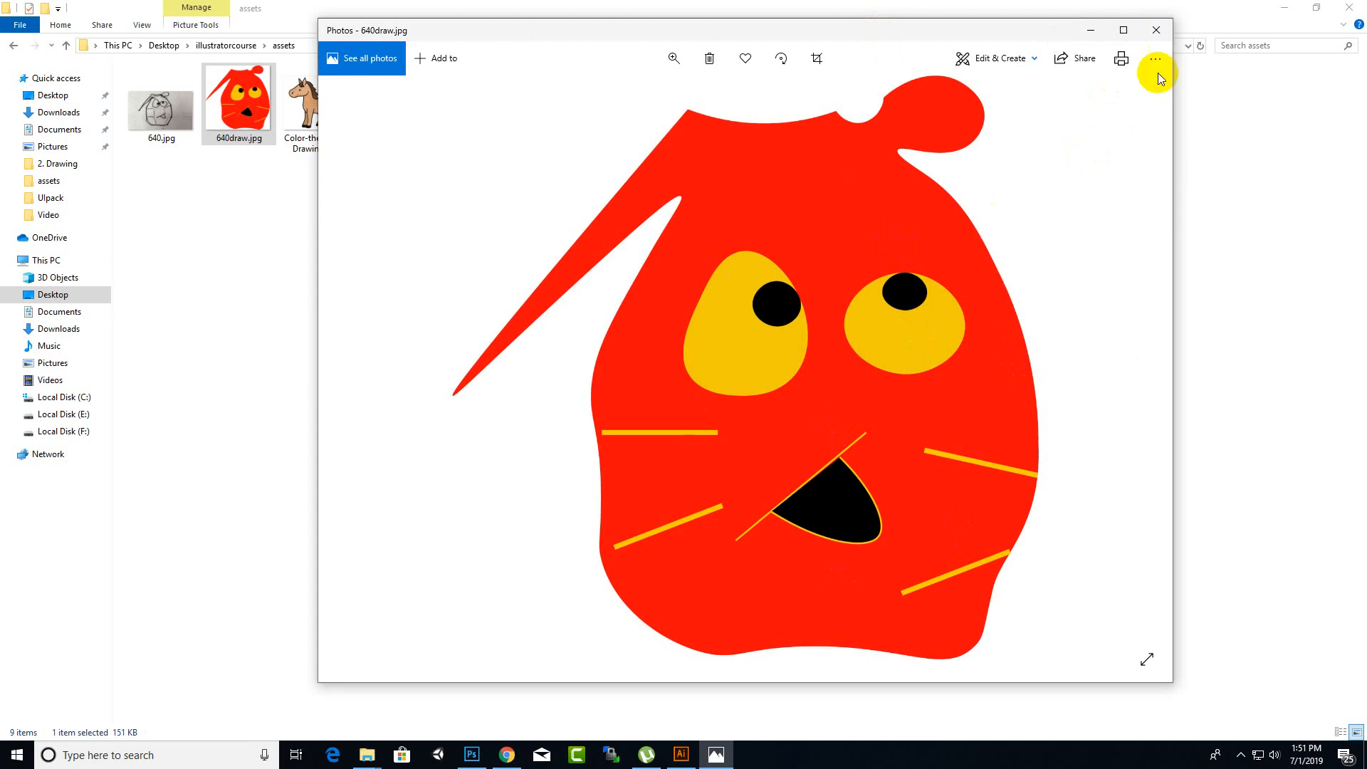
{"action": "left_click", "coordinate": [1158, 30]}
{"action": "left_click", "coordinate": [988, 270]}
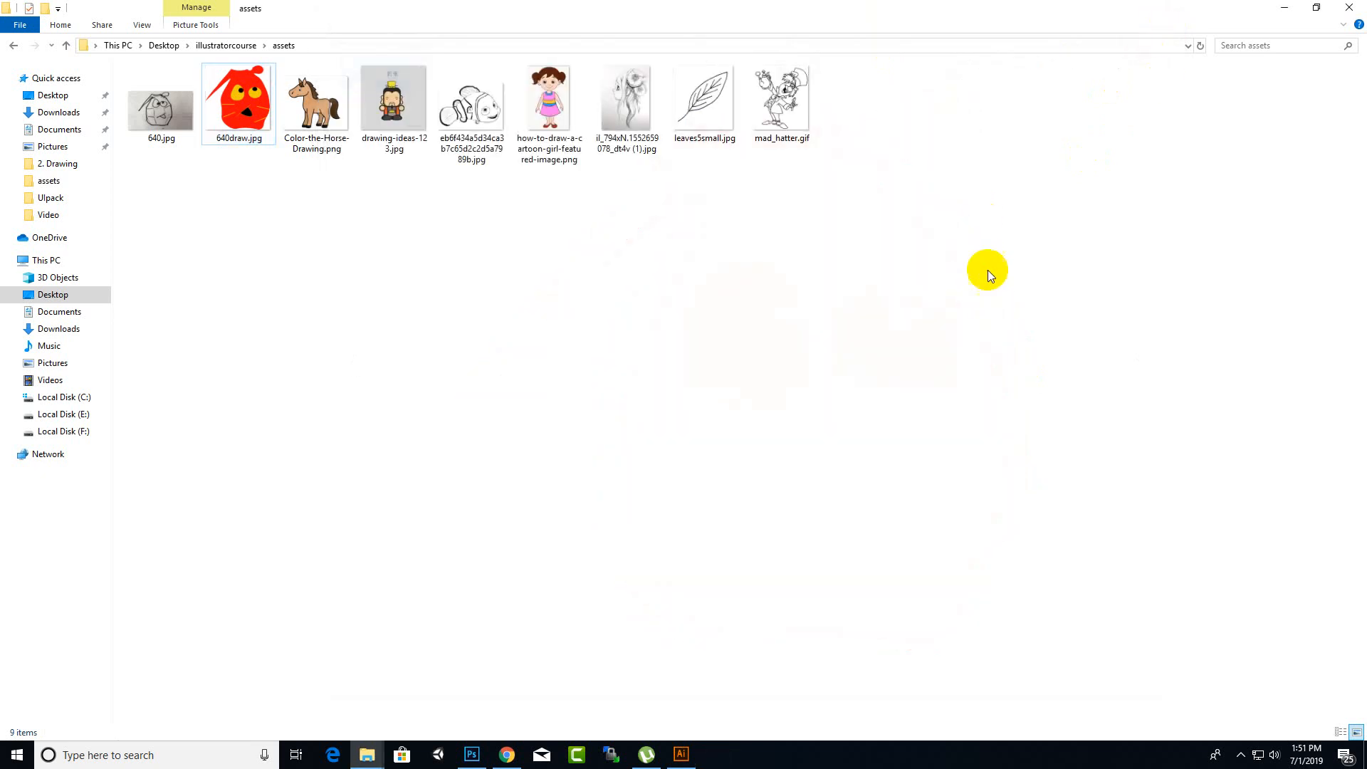
{"action": "left_click", "coordinate": [1342, 10]}
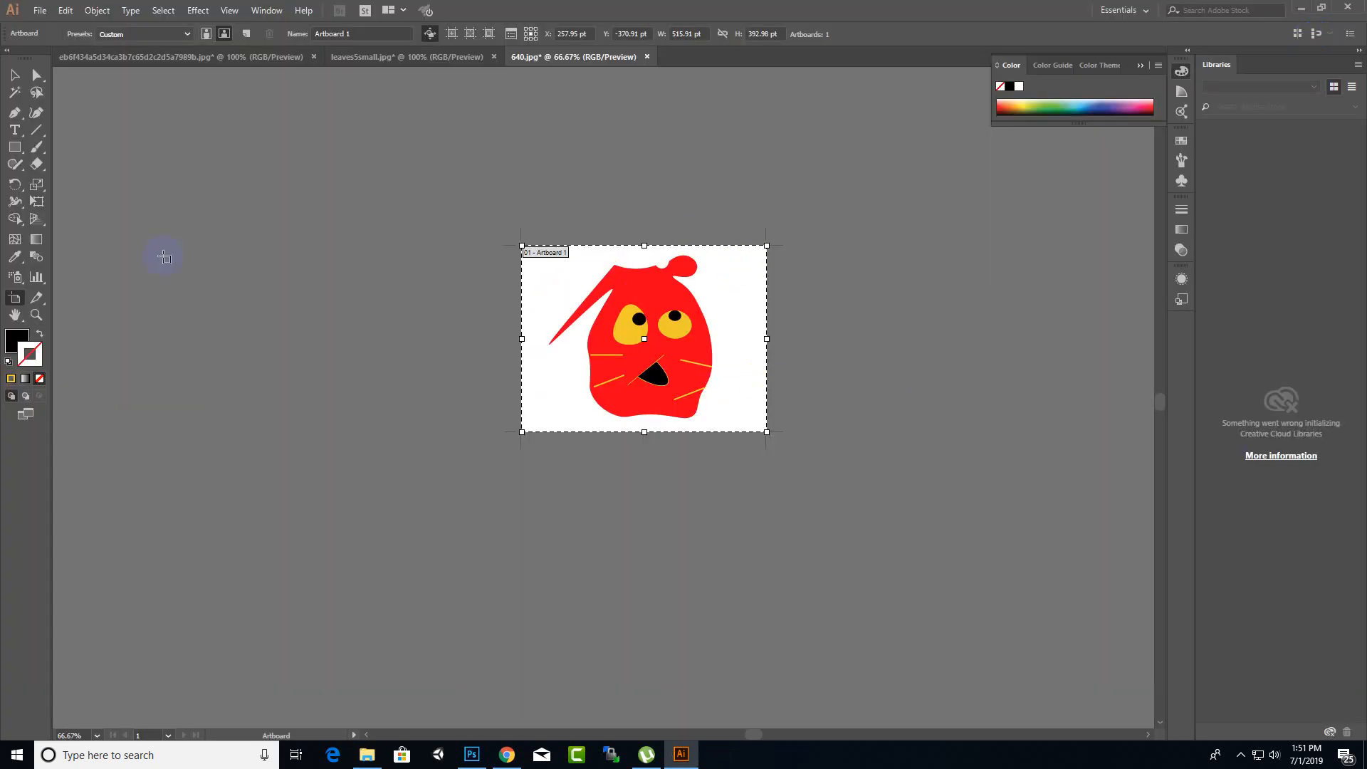
- Leave artboard editing by switching to the Selection tool
{"action": "left_click", "coordinate": [17, 71]}
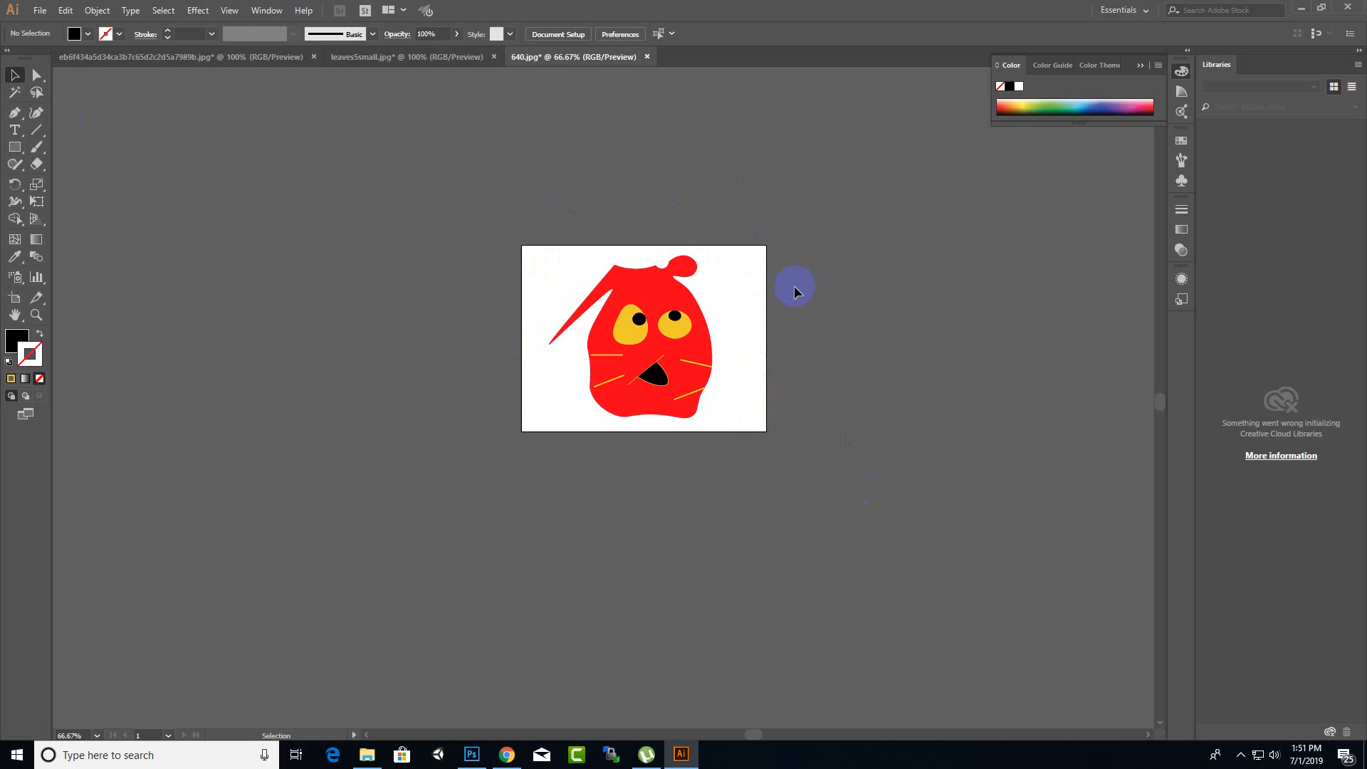
{"action": "left_click", "coordinate": [1240, 755]}
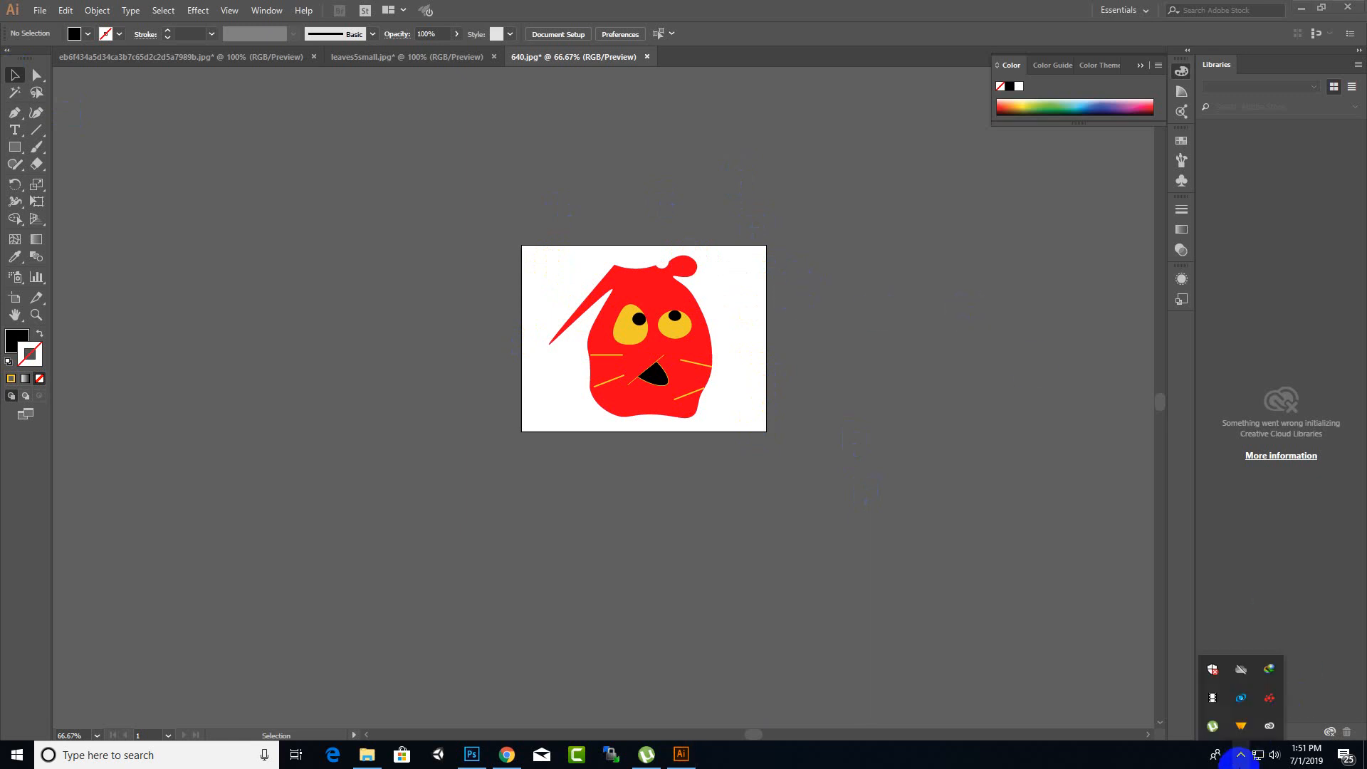